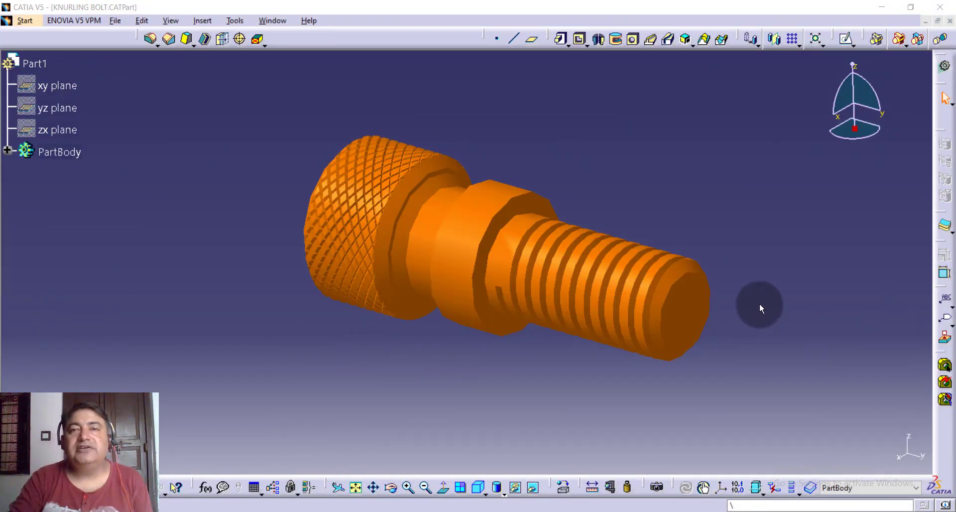
Orbit and shift the knurled bolt model to view it from other angles.
{"action": "mouse_move", "coordinate": [760, 294]}
{"action": "middle_mouse_down"}
{"action": "mouse_move", "coordinate": [723, 240]}
{"action": "mouse_move", "coordinate": [629, 201]}
{"action": "mouse_move", "coordinate": [665, 220]}
{"action": "middle_mouse_up"}
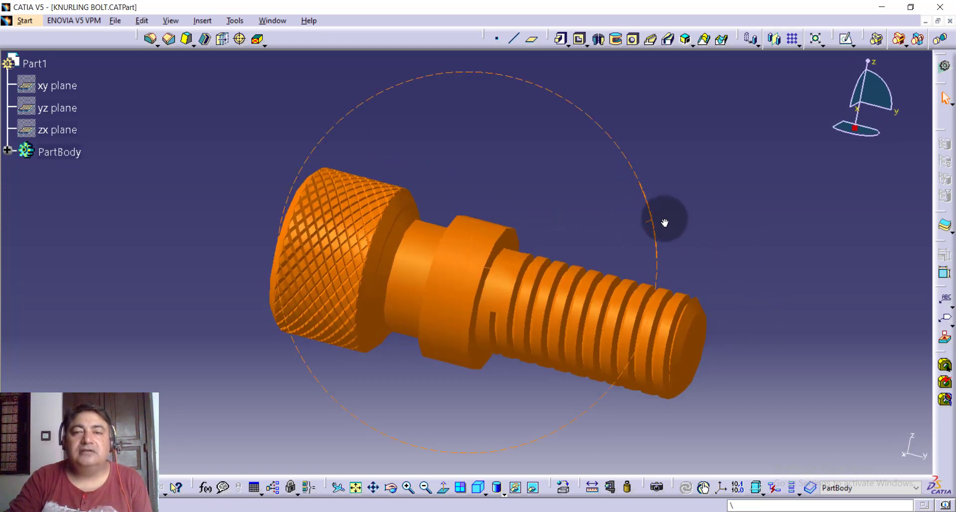
{"action": "mouse_move", "coordinate": [611, 201]}
{"action": "middle_mouse_down"}
{"action": "mouse_move", "coordinate": [577, 192]}
{"action": "mouse_move", "coordinate": [626, 182]}
{"action": "mouse_move", "coordinate": [615, 178]}
{"action": "middle_mouse_up"}
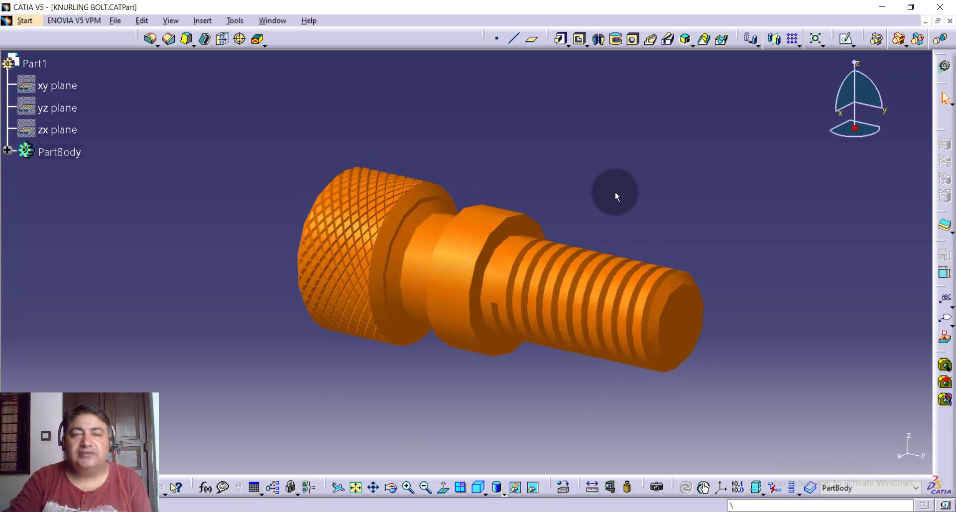
{"action": "middle_click_drag", "start_coordinate": [615, 196], "coordinate": [609, 195]}
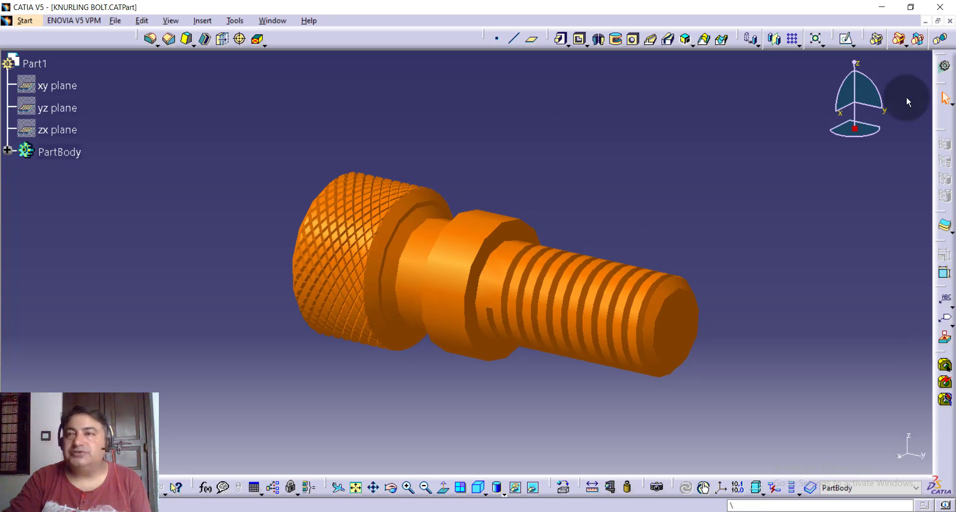
Close the knurled bolt and start a new Part Design part named Part1.
{"action": "left_click", "coordinate": [951, 21]}
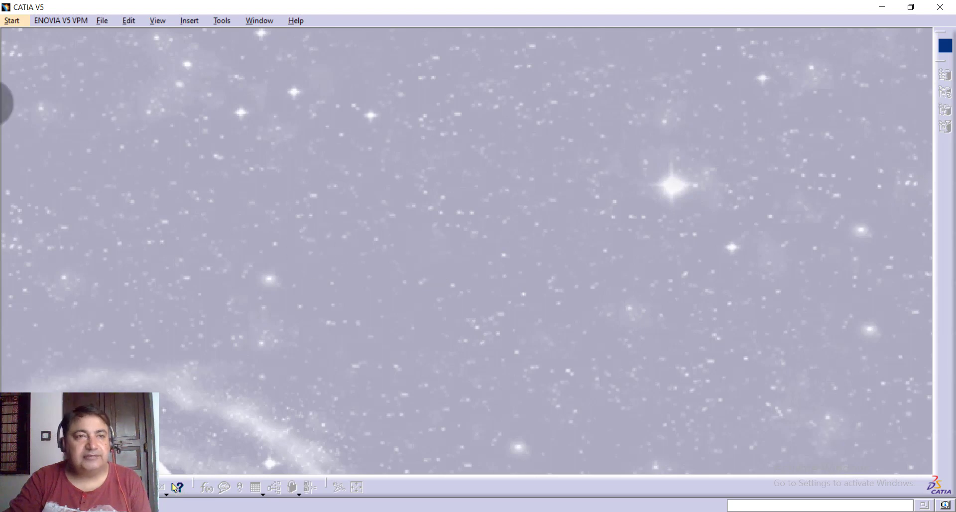
{"action": "left_click", "coordinate": [12, 21]}
{"action": "mouse_move", "coordinate": [47, 50]}
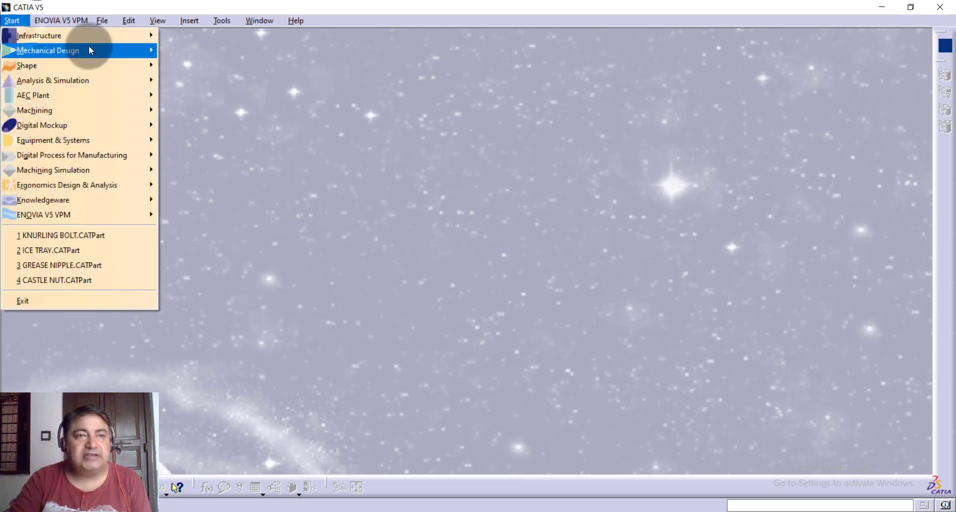
{"action": "left_click", "coordinate": [181, 52]}
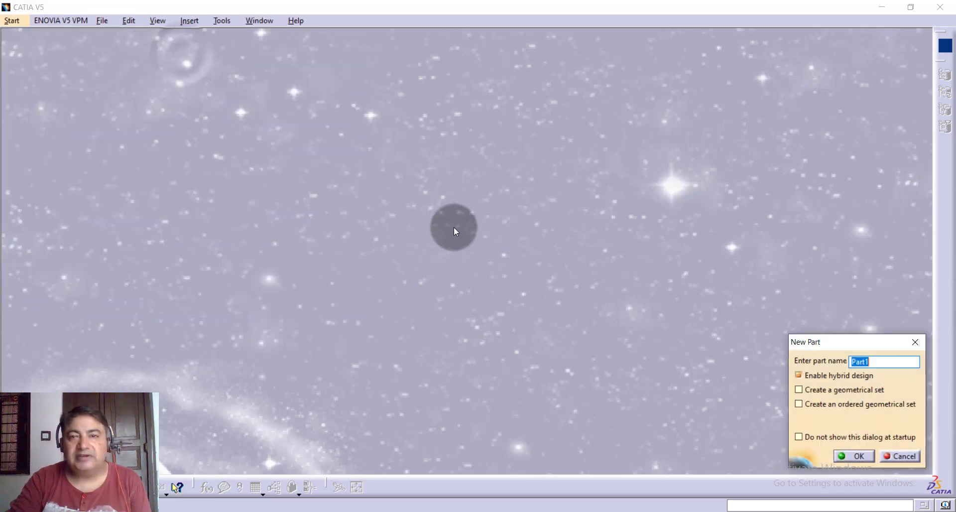
{"action": "left_click", "coordinate": [859, 456]}
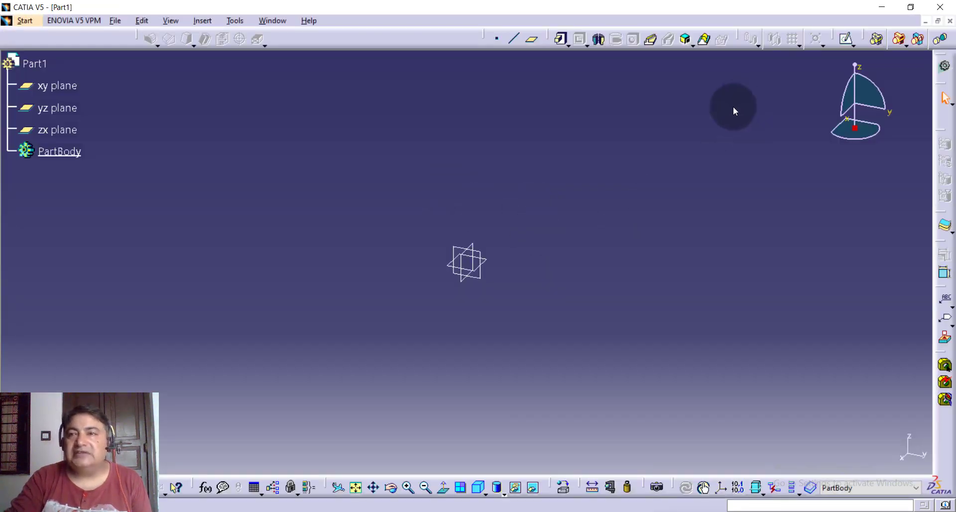
Start a sketch on the zx plane and draw a circle centred on the origin.
{"action": "left_click", "coordinate": [848, 40]}
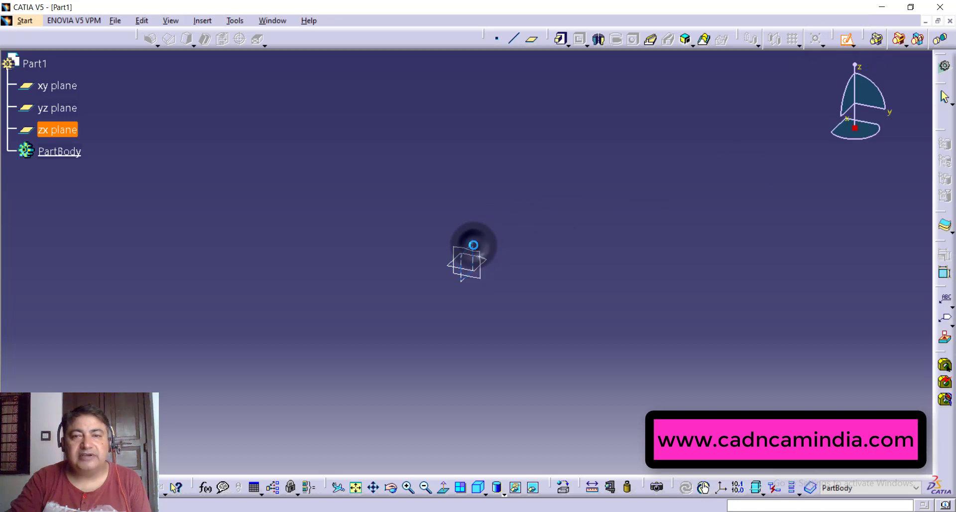
{"action": "left_click", "coordinate": [473, 245]}
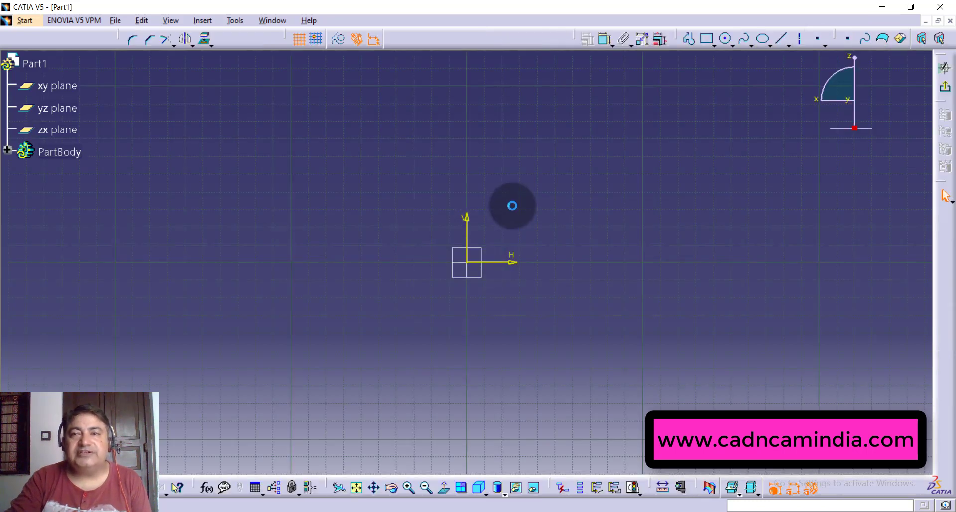
{"action": "left_click", "coordinate": [726, 39]}
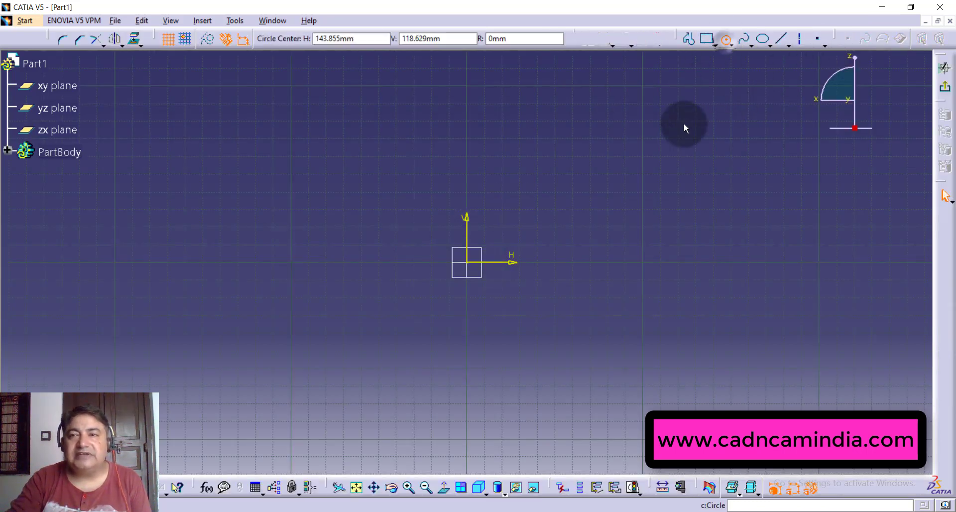
{"action": "left_click", "coordinate": [468, 264]}
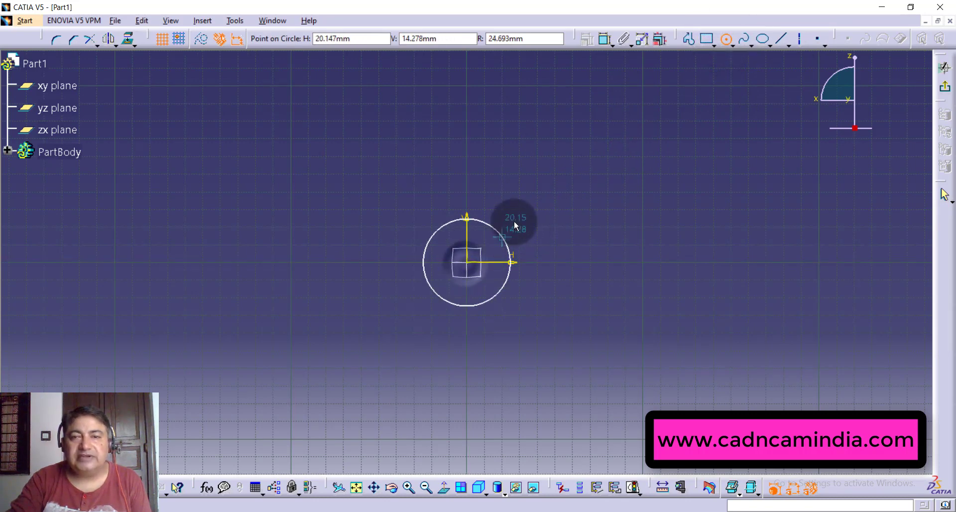
{"action": "left_click", "coordinate": [546, 176]}
{"action": "left_click", "coordinate": [616, 159]}
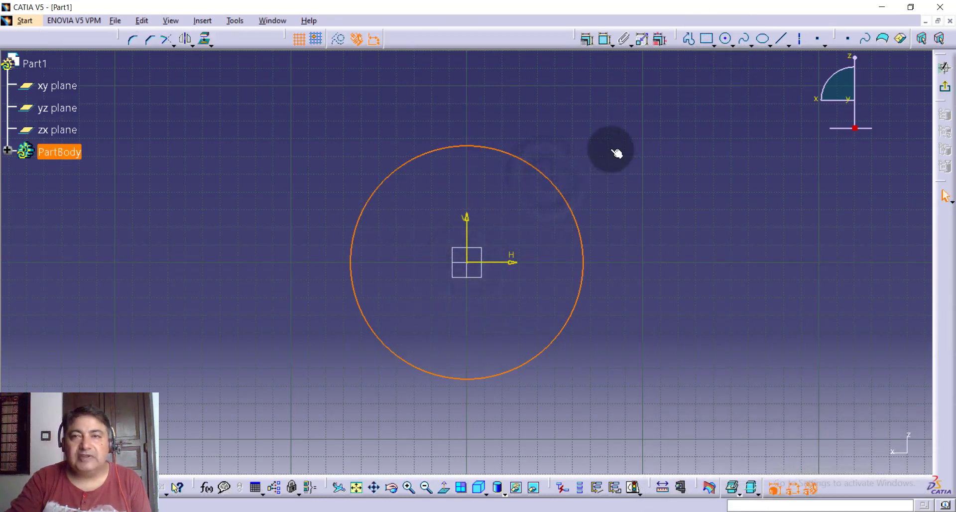
Dimension the circle's diameter to 10.
{"action": "left_click", "coordinate": [606, 39]}
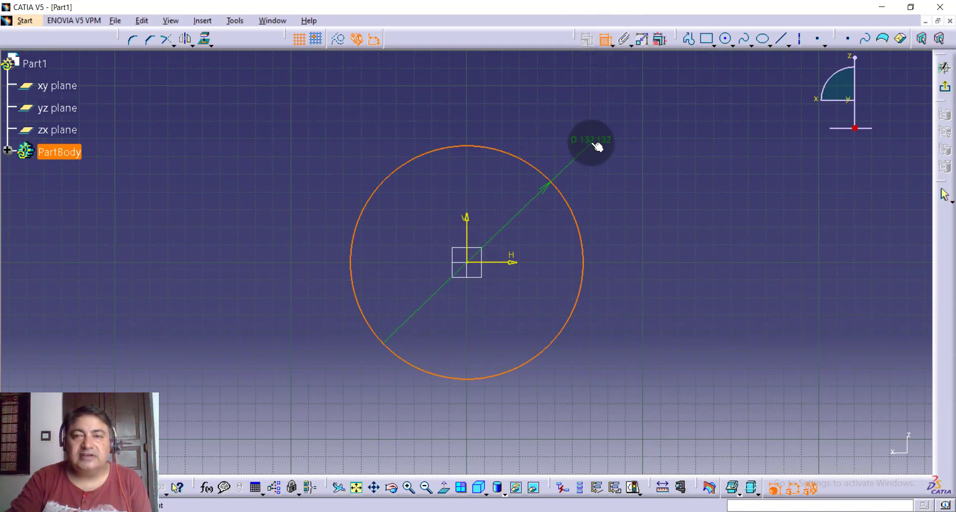
{"action": "left_click", "coordinate": [597, 145]}
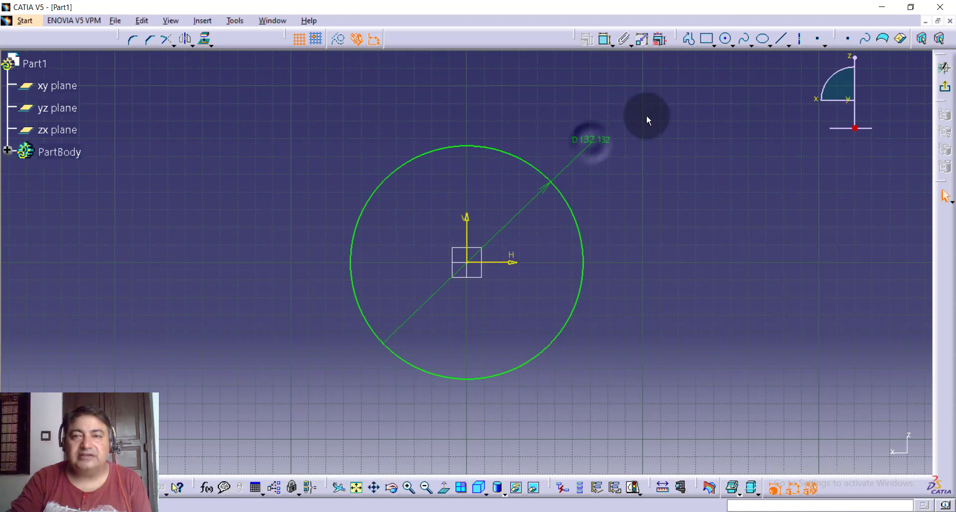
{"action": "double_click", "coordinate": [600, 142]}
{"action": "type", "text": "10"}
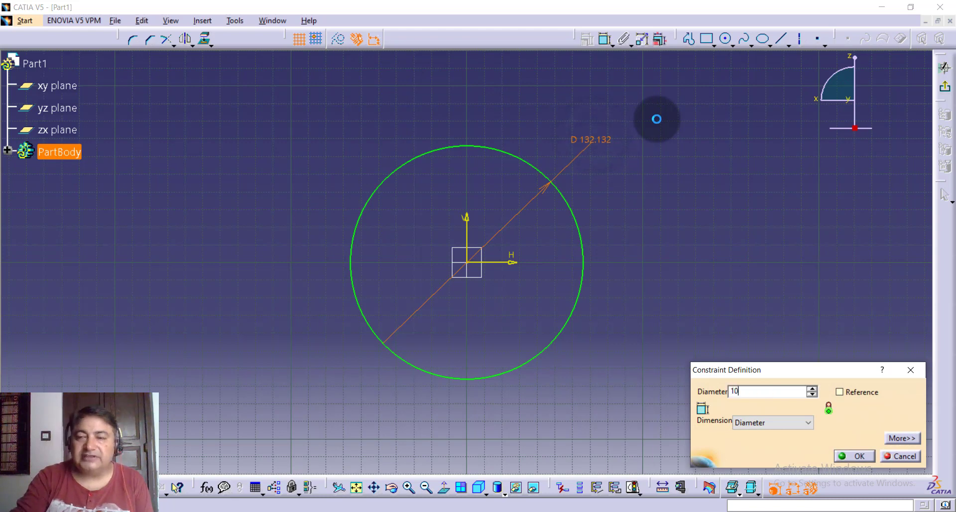
{"action": "key", "text": "Return"}
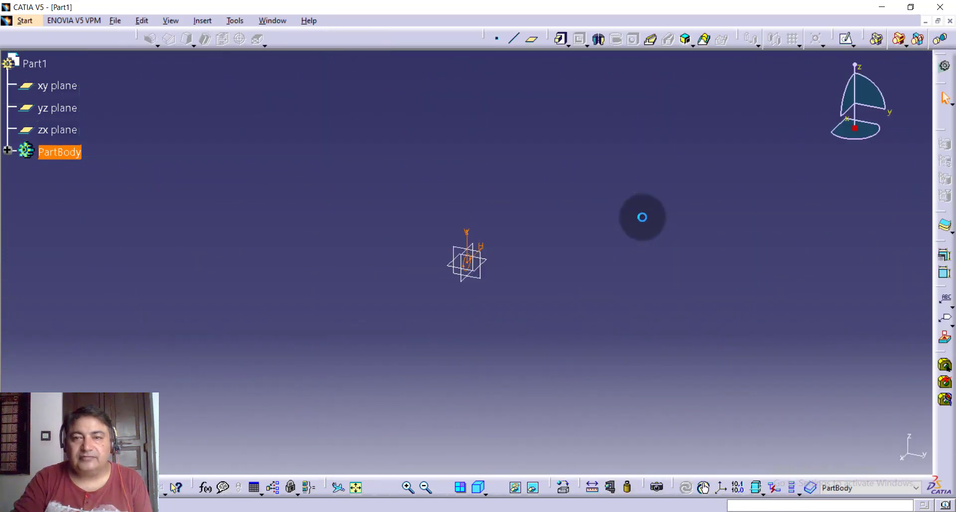
Pad the circle sketch 20 mm into a cylinder and orbit to face its flat end.
{"action": "left_click", "coordinate": [563, 44]}
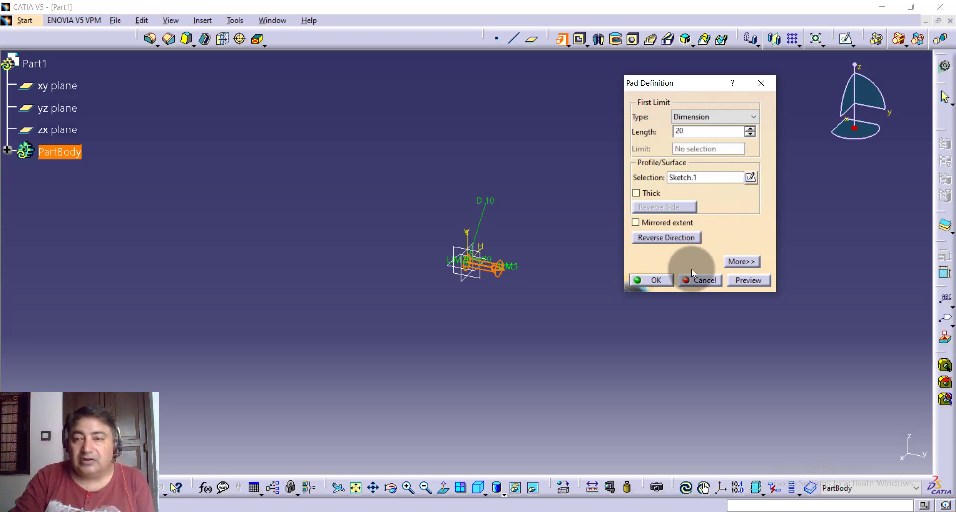
{"action": "left_click", "coordinate": [660, 281]}
{"action": "left_click", "coordinate": [547, 192]}
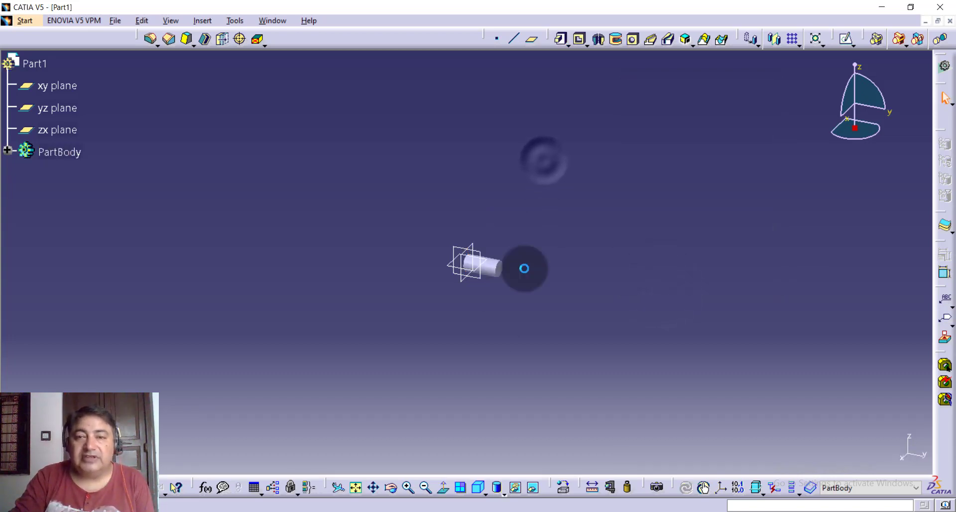
{"action": "left_click", "coordinate": [357, 490]}
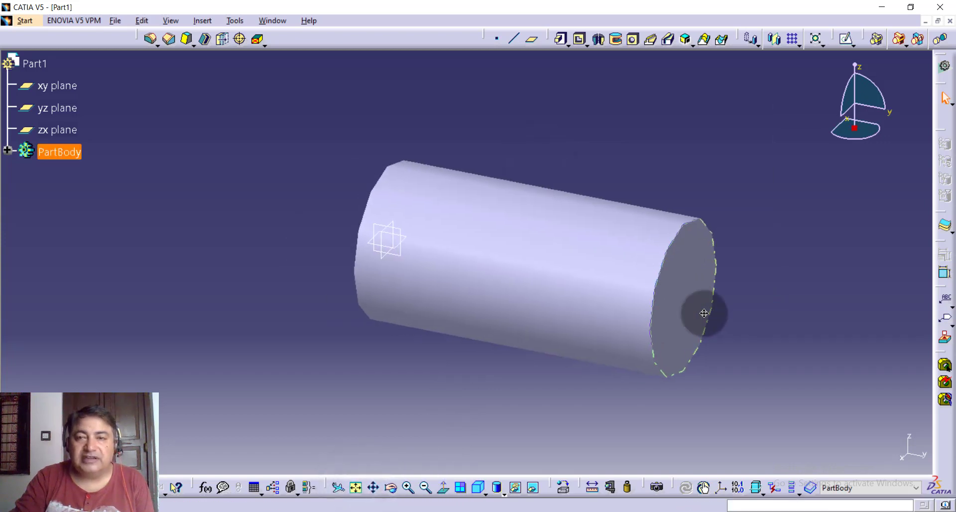
{"action": "mouse_move", "coordinate": [454, 326]}
{"action": "middle_mouse_down"}
{"action": "mouse_move", "coordinate": [765, 243]}
{"action": "mouse_move", "coordinate": [763, 234]}
{"action": "middle_mouse_up"}
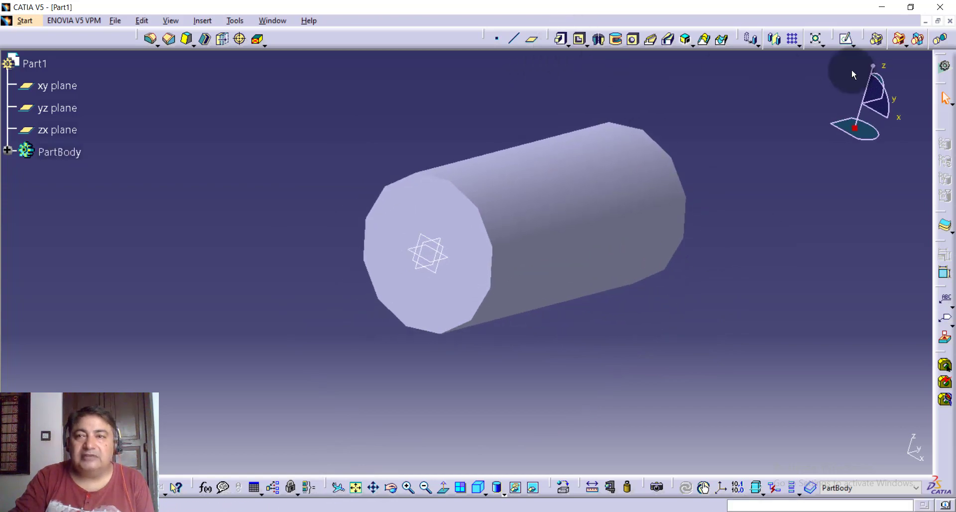
{"action": "left_click", "coordinate": [849, 44]}
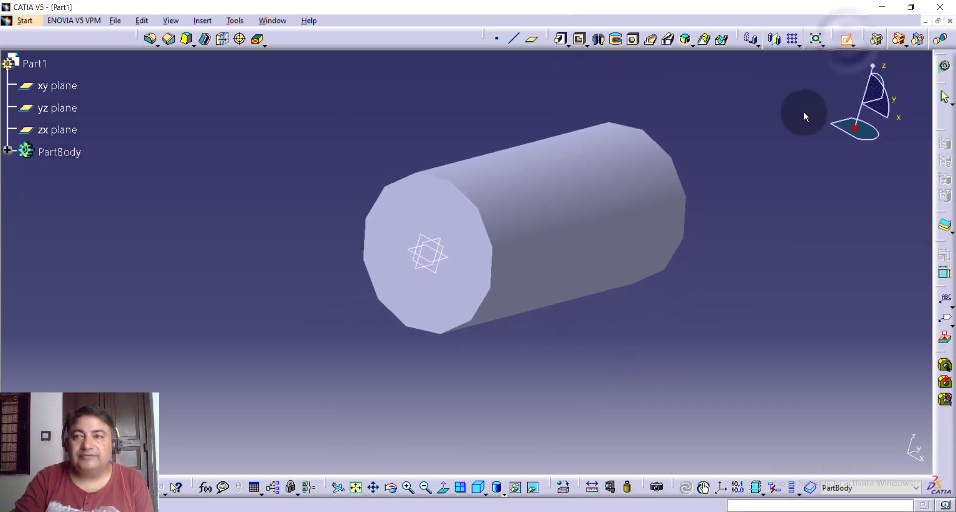
Start a sketch on the cylinder's end face and draw a circle centred on the origin.
{"action": "left_click", "coordinate": [413, 212]}
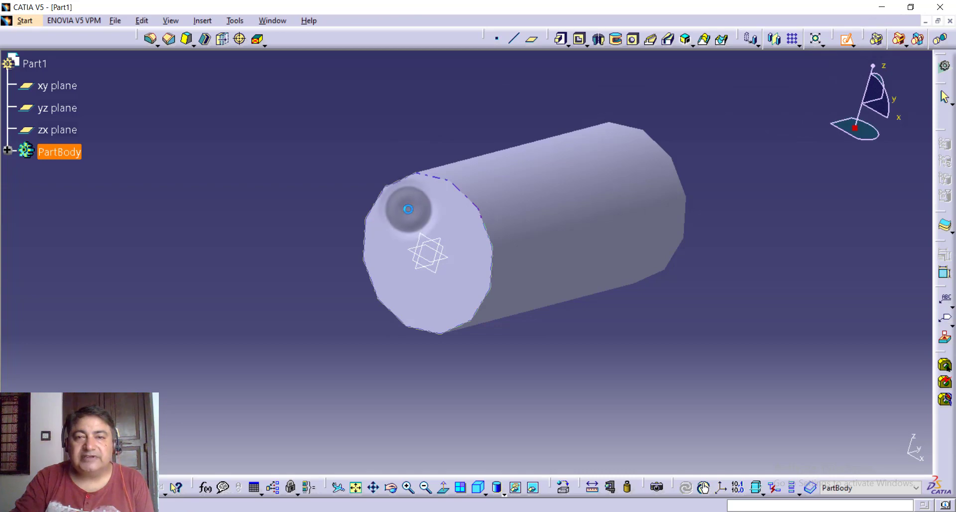
{"action": "middle_click_drag", "start_coordinate": [565, 213], "coordinate": [649, 209]}
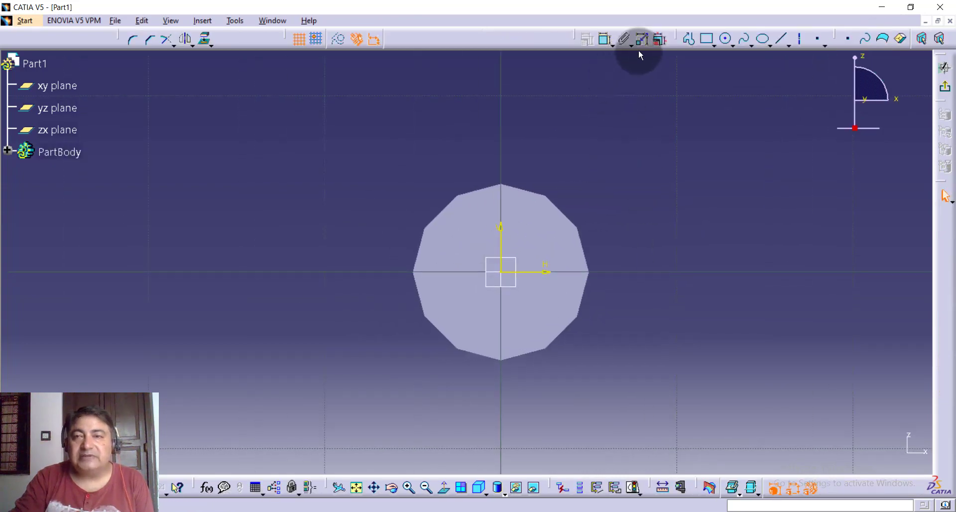
{"action": "left_click", "coordinate": [727, 42]}
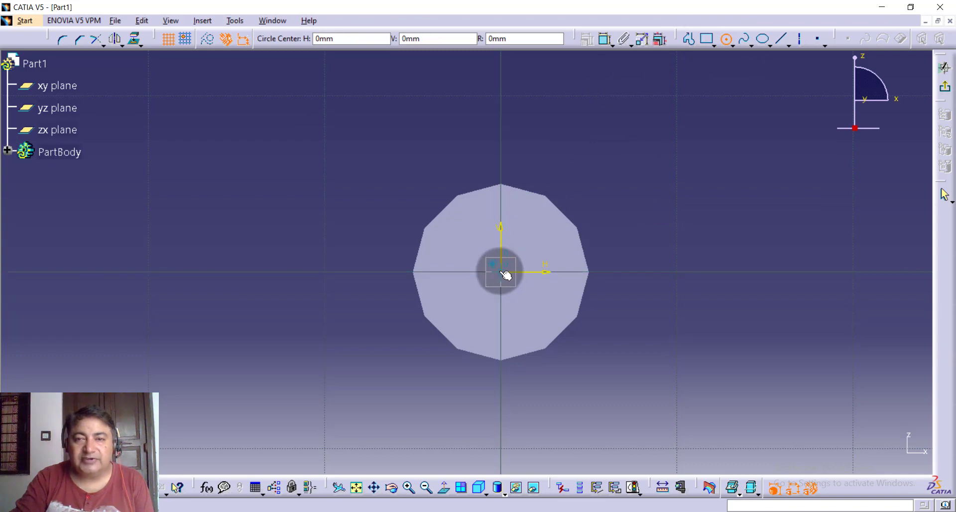
{"action": "left_click", "coordinate": [502, 273]}
{"action": "left_click", "coordinate": [586, 180]}
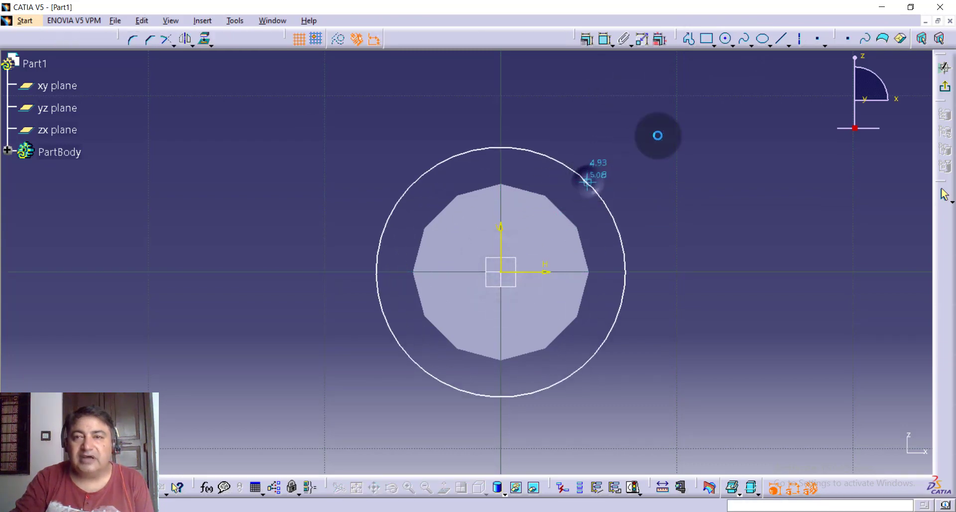
{"action": "left_click", "coordinate": [944, 86]}
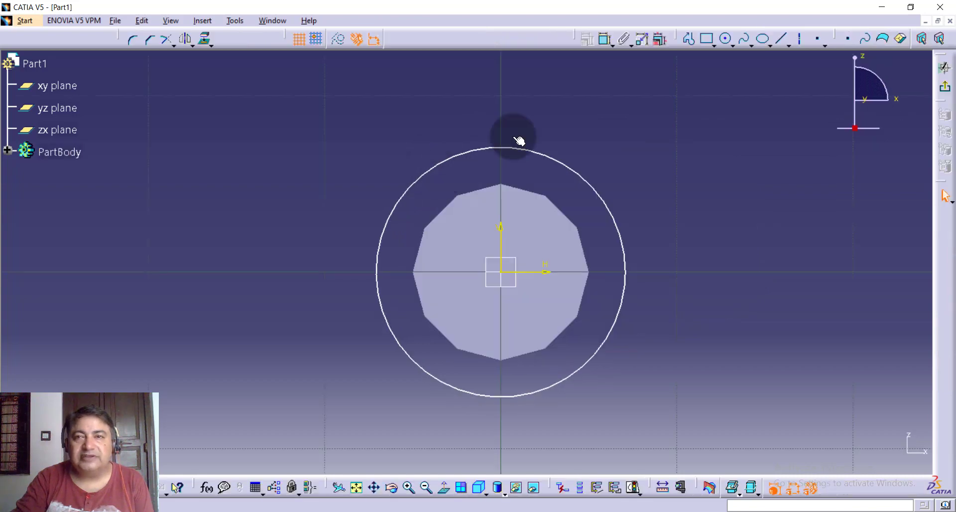
Dimension the new circle's diameter to 14 mm.
{"action": "left_click", "coordinate": [607, 48]}
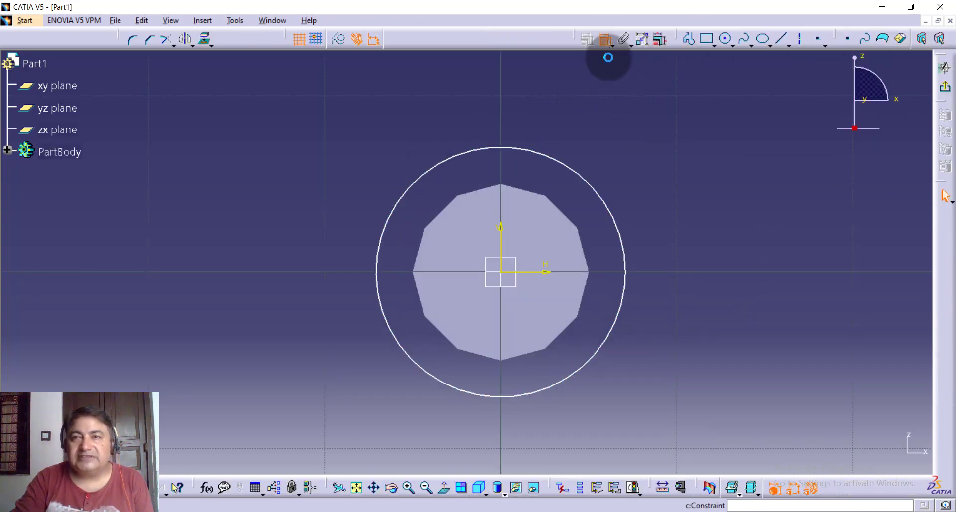
{"action": "left_click", "coordinate": [595, 191]}
{"action": "left_click", "coordinate": [627, 133]}
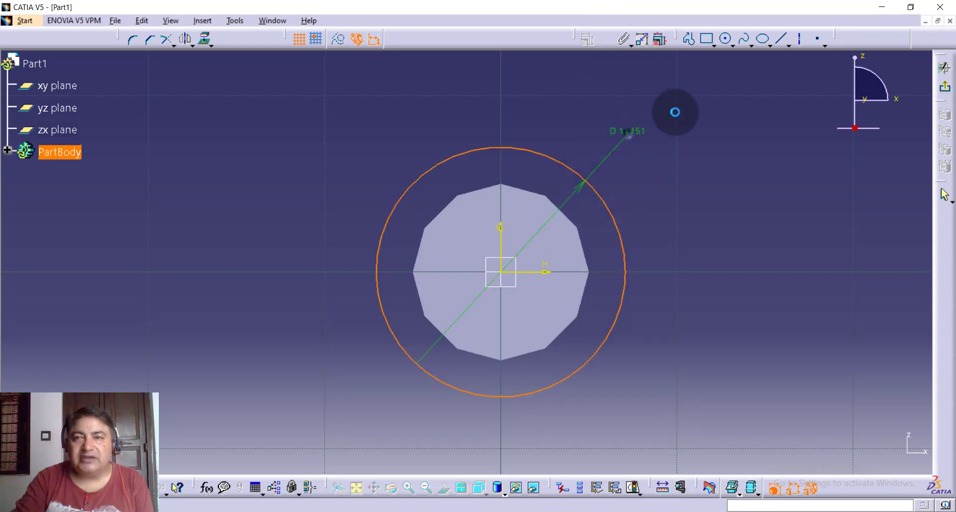
{"action": "double_click", "coordinate": [628, 132]}
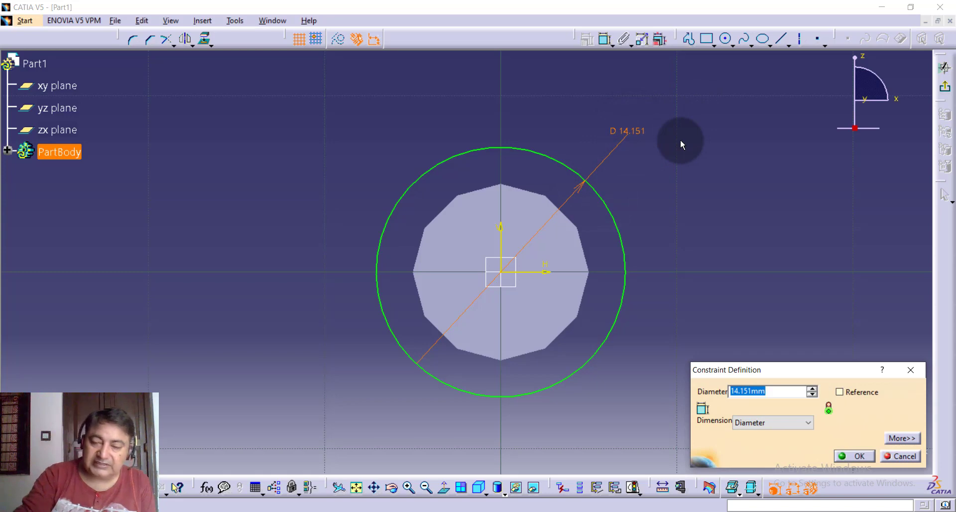
{"action": "type", "text": "14"}
{"action": "key", "text": "Return"}
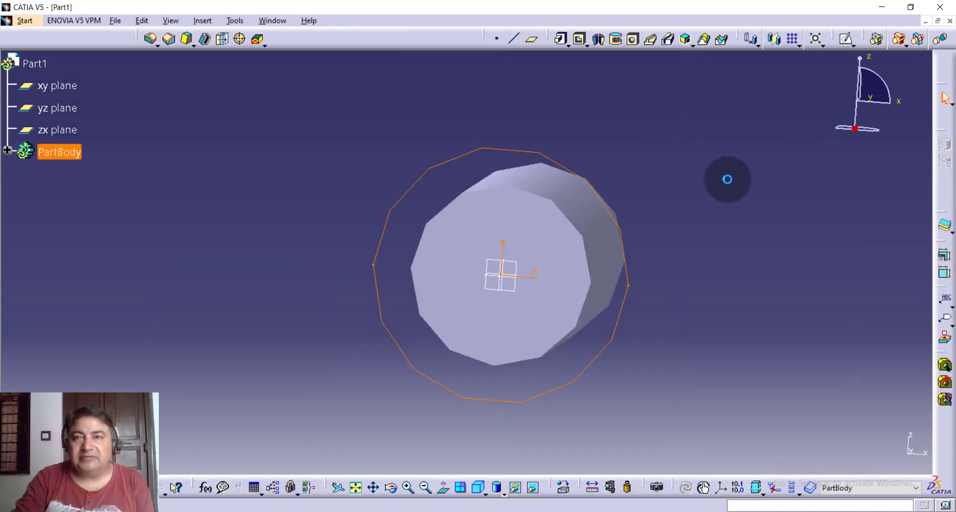
Pad Sketch.2 5 mm into a wider head and rotate the view toward it.
{"action": "left_click", "coordinate": [572, 57]}
{"action": "left_click", "coordinate": [561, 38]}
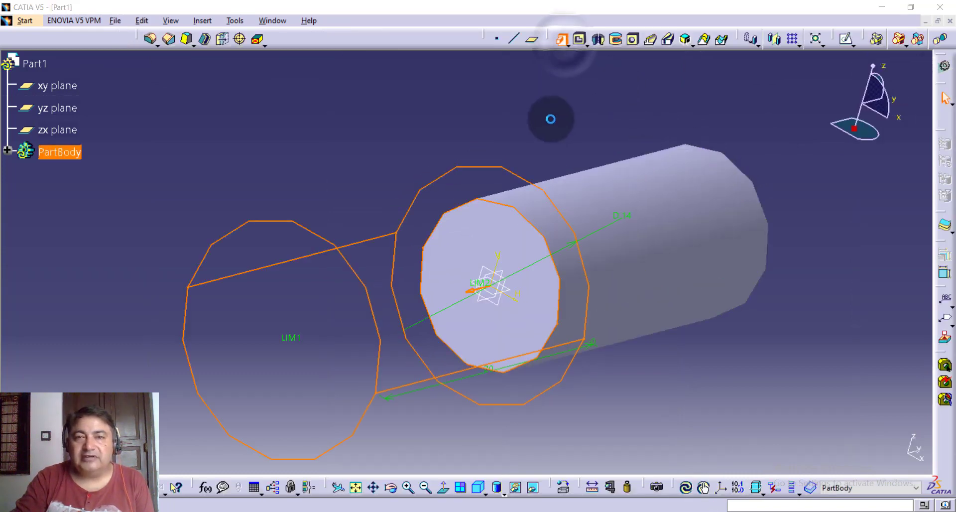
{"action": "middle_click_drag", "start_coordinate": [562, 160], "coordinate": [546, 134]}
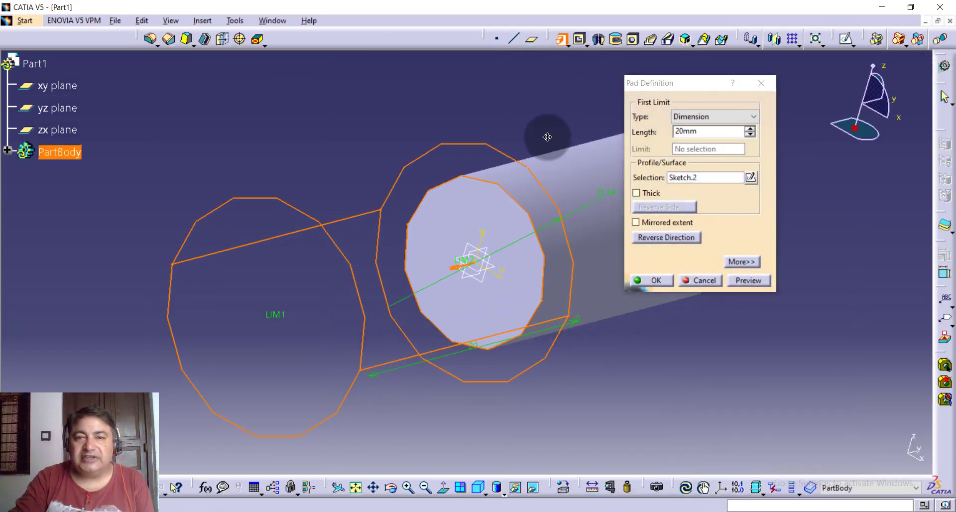
{"action": "double_click", "coordinate": [692, 131]}
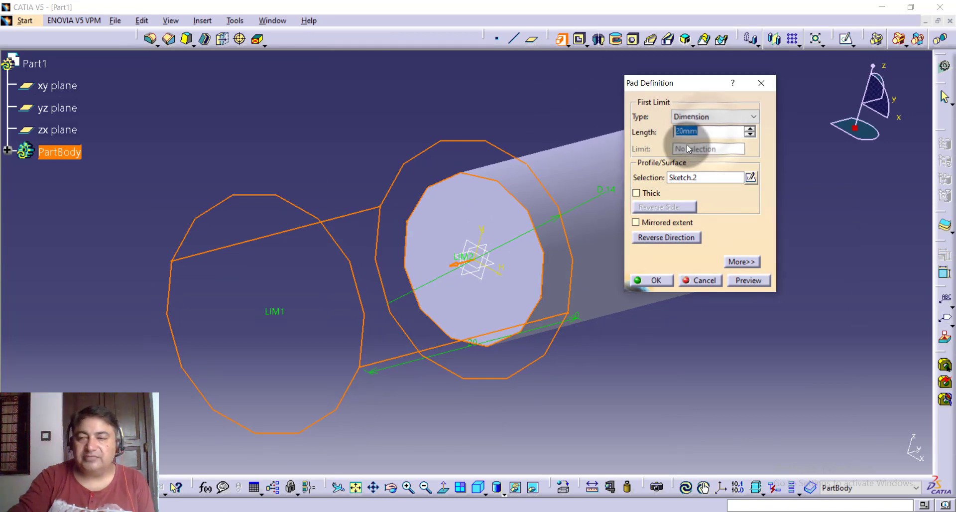
{"action": "type", "text": "5mm"}
{"action": "key", "text": "Return"}
{"action": "left_click", "coordinate": [799, 243]}
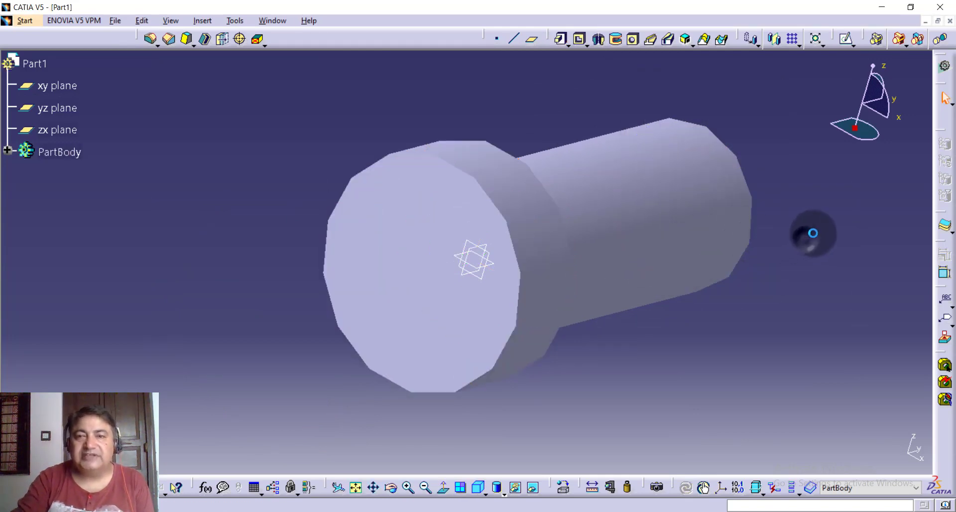
{"action": "middle_click_drag", "start_coordinate": [796, 239], "coordinate": [647, 241]}
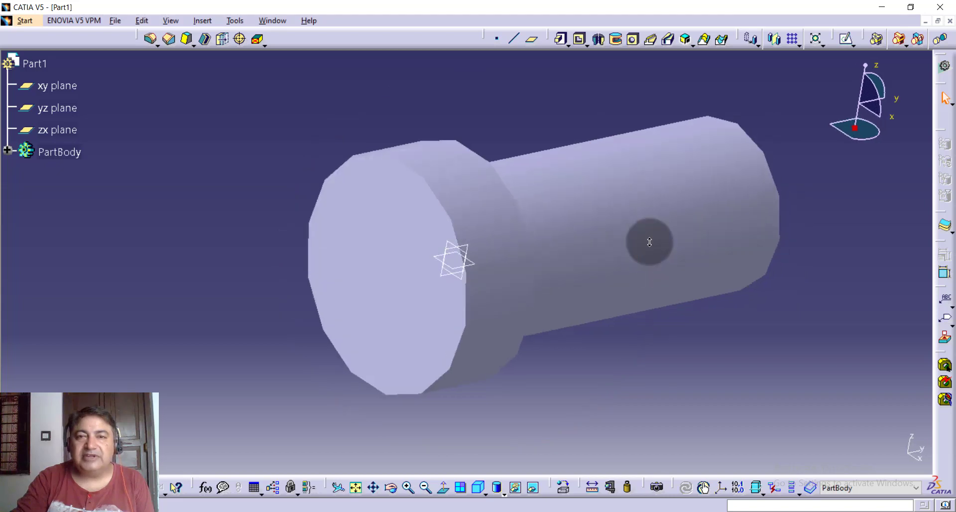
Start a sketch on the head's front face and draw an origin-centred circle.
{"action": "left_click", "coordinate": [848, 44]}
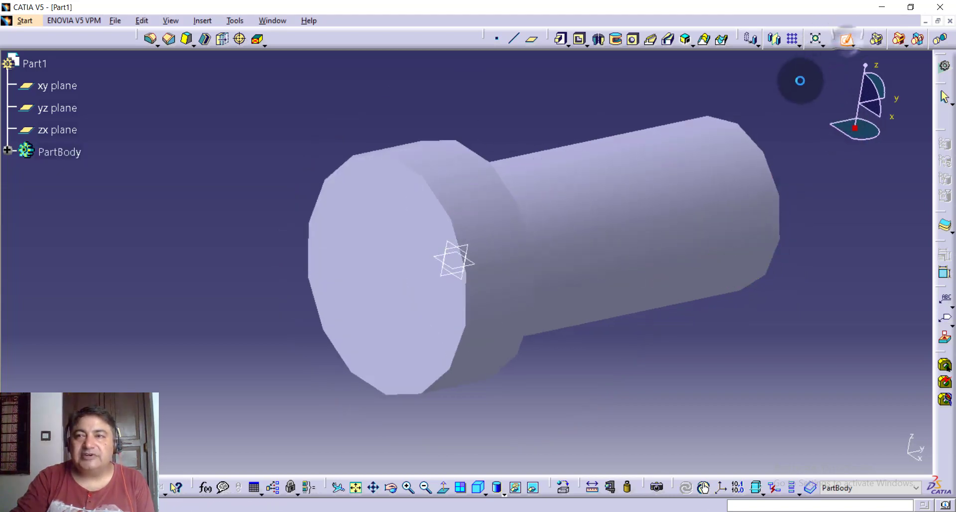
{"action": "left_click", "coordinate": [366, 221]}
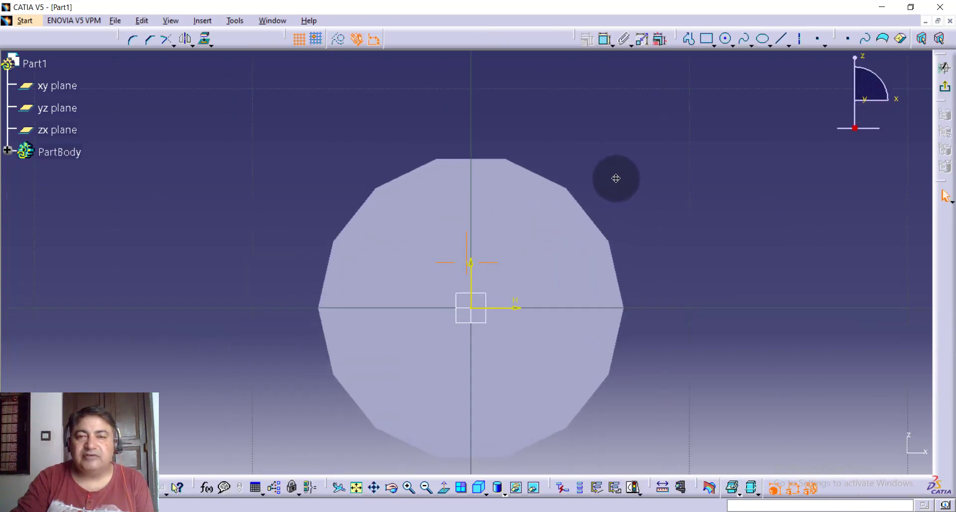
{"action": "left_click", "coordinate": [724, 40]}
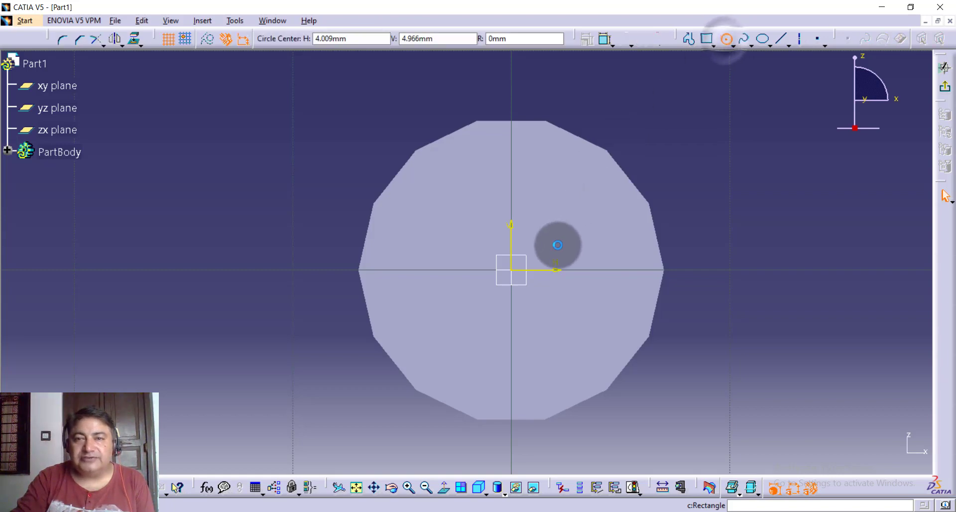
{"action": "left_click", "coordinate": [516, 271]}
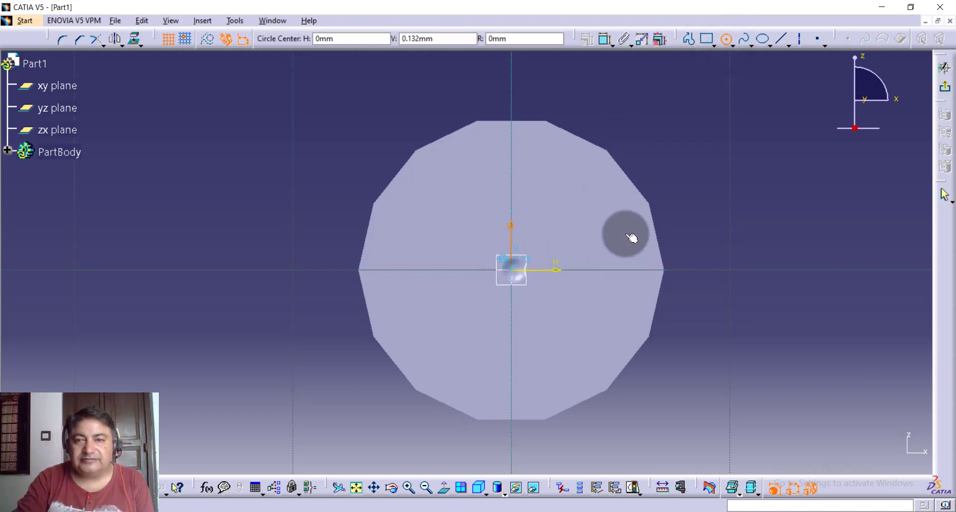
{"action": "left_click", "coordinate": [687, 167]}
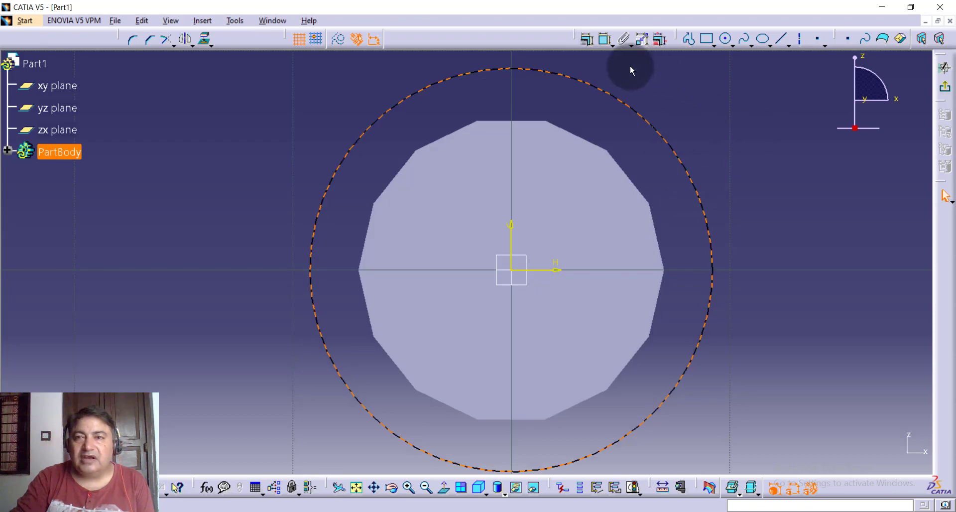
{"action": "left_click", "coordinate": [710, 93]}
{"action": "left_click", "coordinate": [685, 169]}
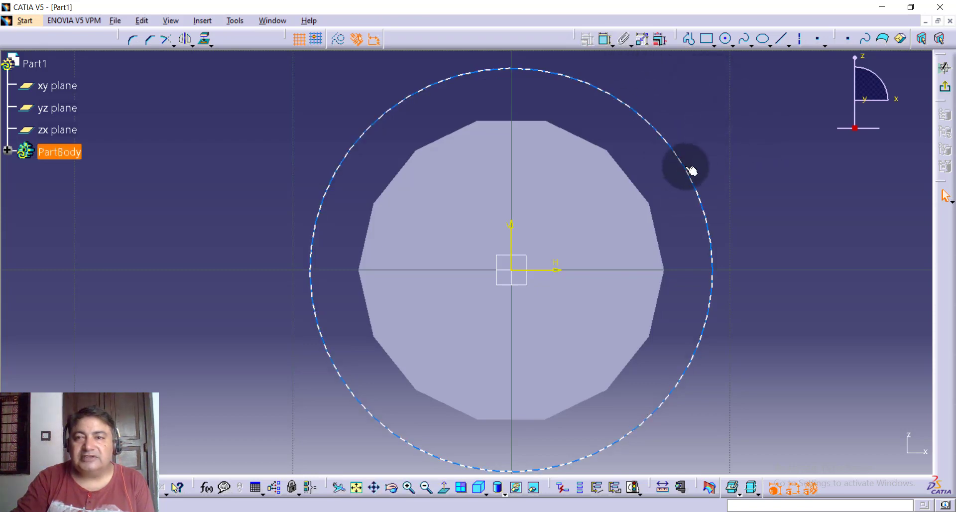
{"action": "left_click", "coordinate": [721, 98]}
{"action": "middle_click_drag", "start_coordinate": [775, 133], "coordinate": [758, 128]}
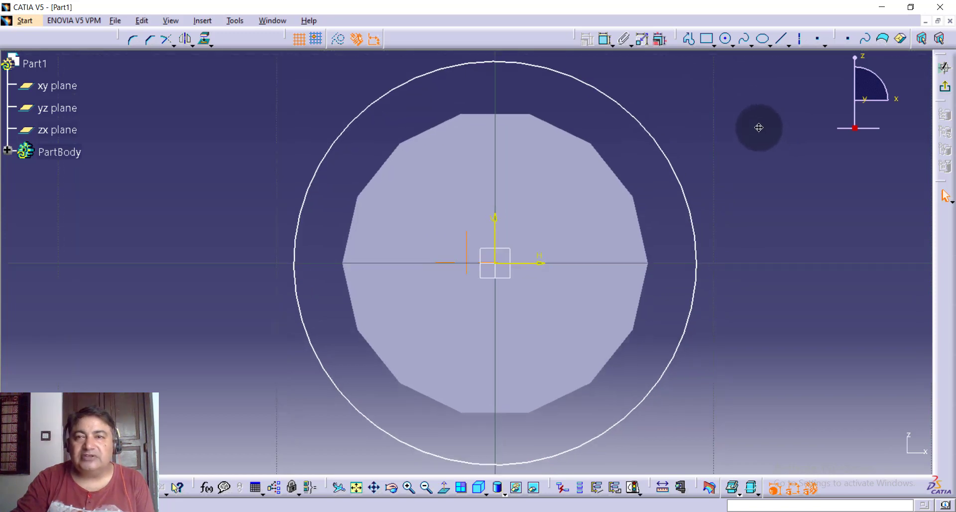
Dimension the circle's diameter to 11 mm.
{"action": "left_click", "coordinate": [605, 44]}
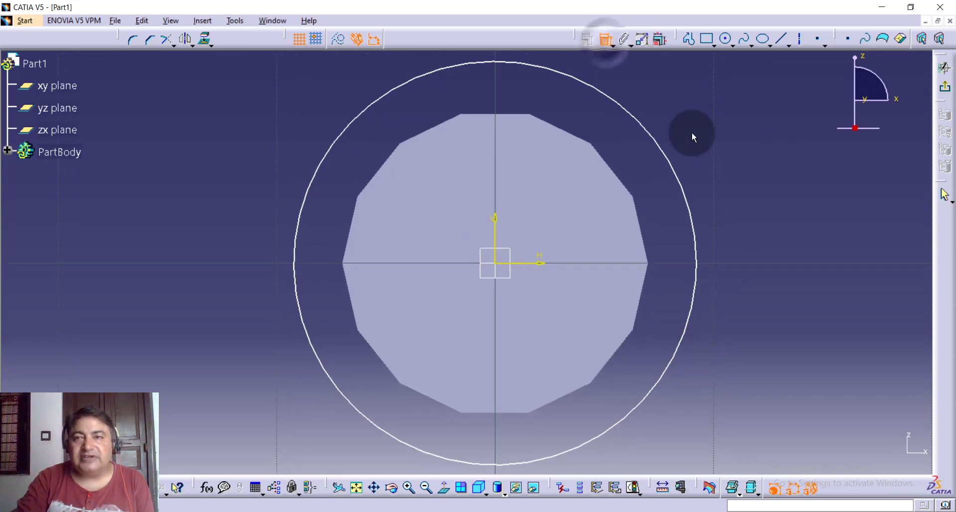
{"action": "left_click", "coordinate": [681, 175]}
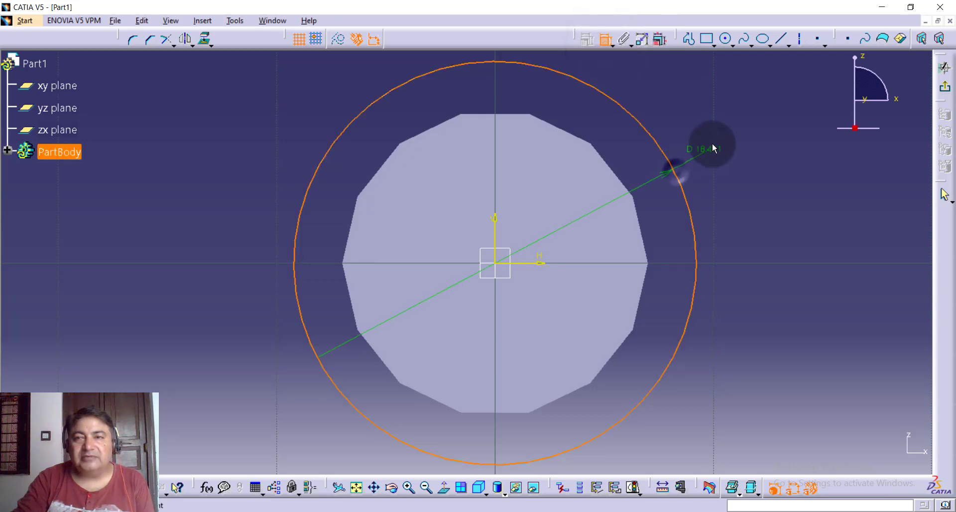
{"action": "left_click", "coordinate": [723, 126]}
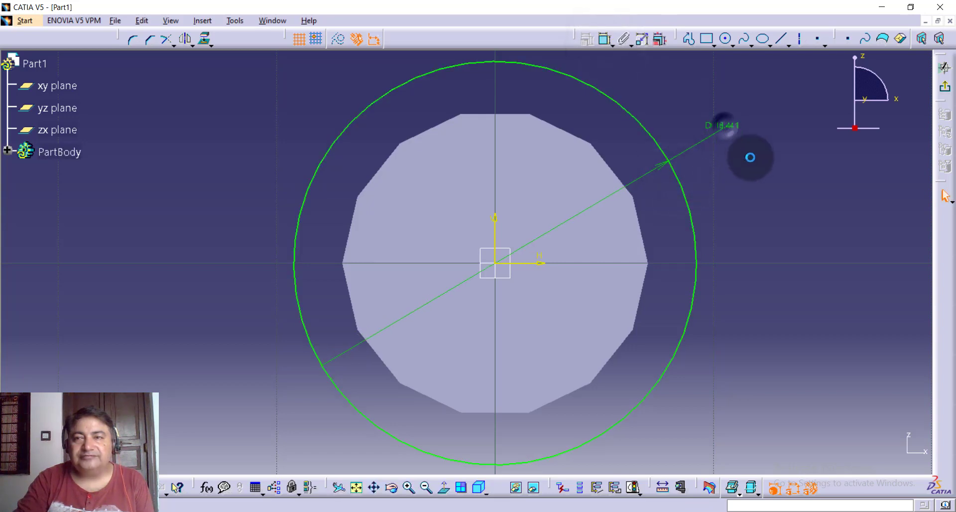
{"action": "double_click", "coordinate": [730, 126]}
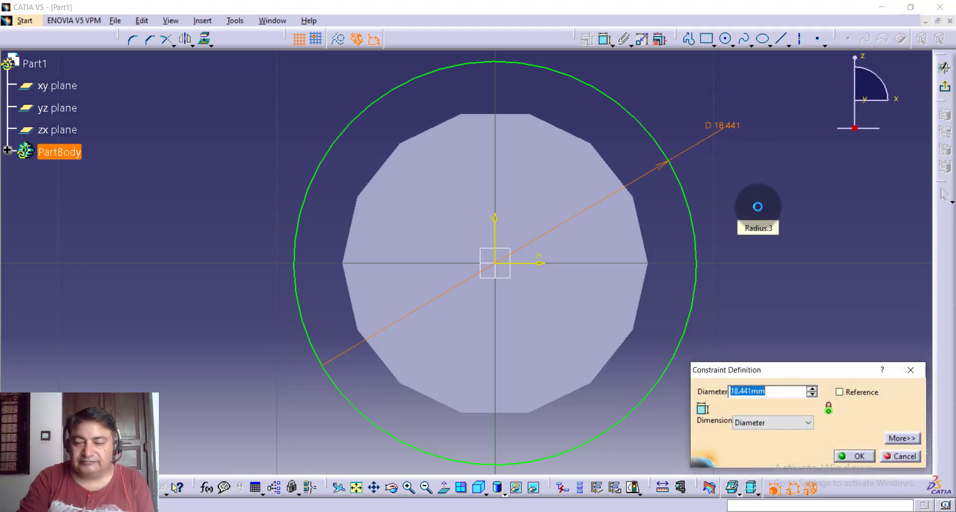
{"action": "key", "text": "Return"}
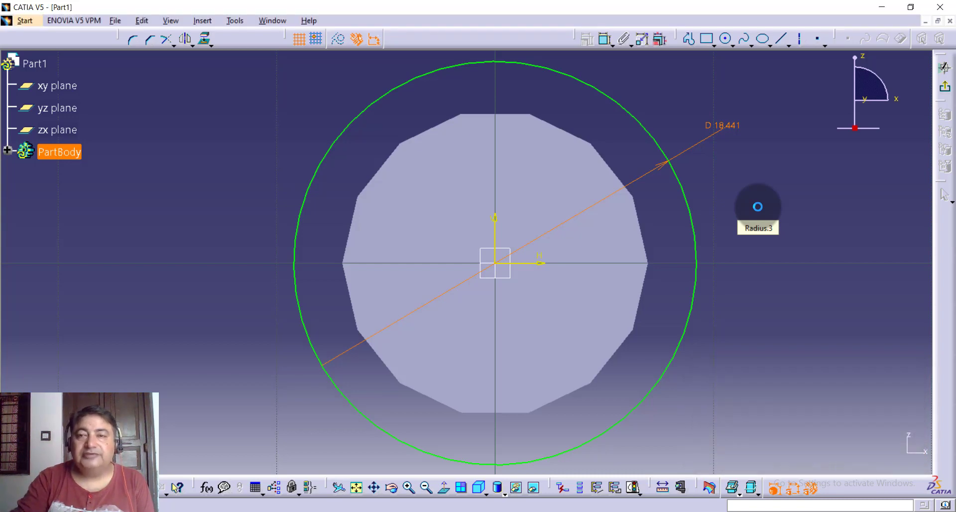
Pad Sketch.3 5 mm from the head face and zoom in on the new step.
{"action": "left_click", "coordinate": [944, 91]}
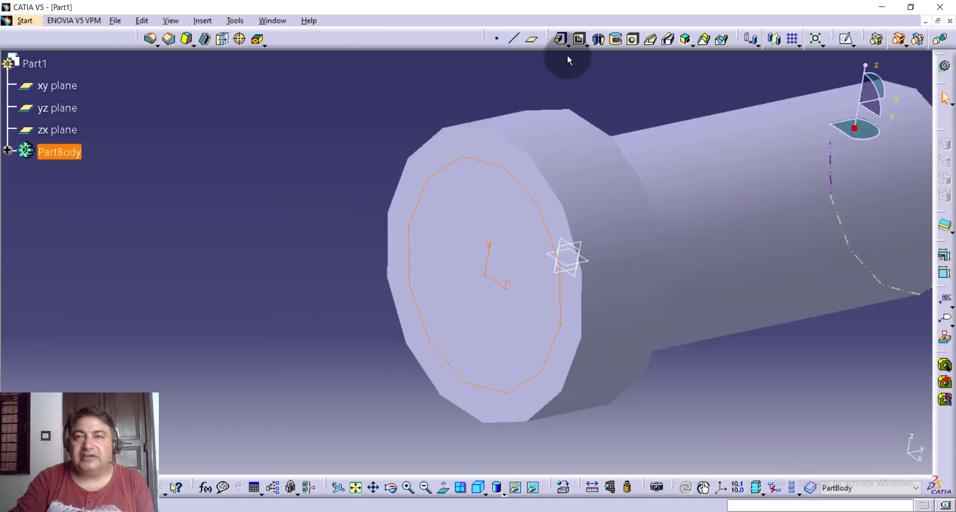
{"action": "left_click", "coordinate": [560, 41]}
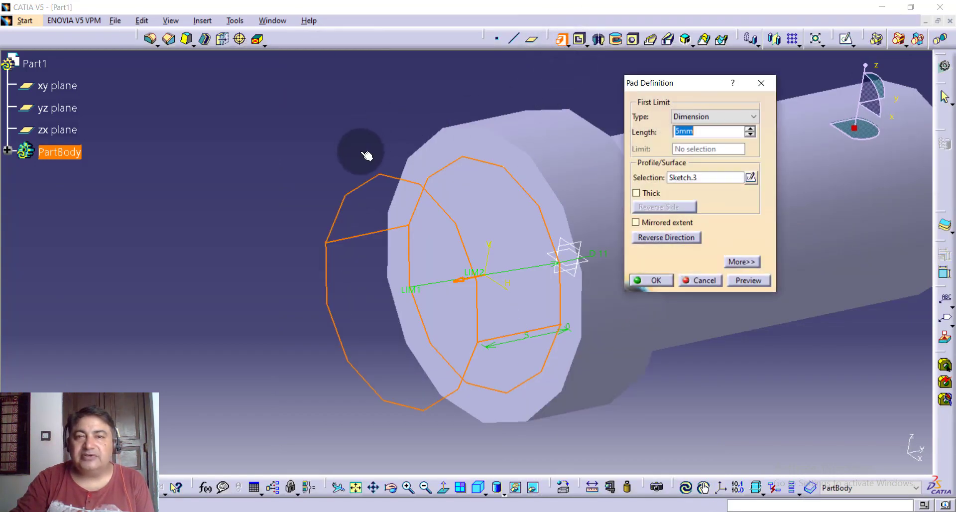
{"action": "left_click", "coordinate": [655, 280]}
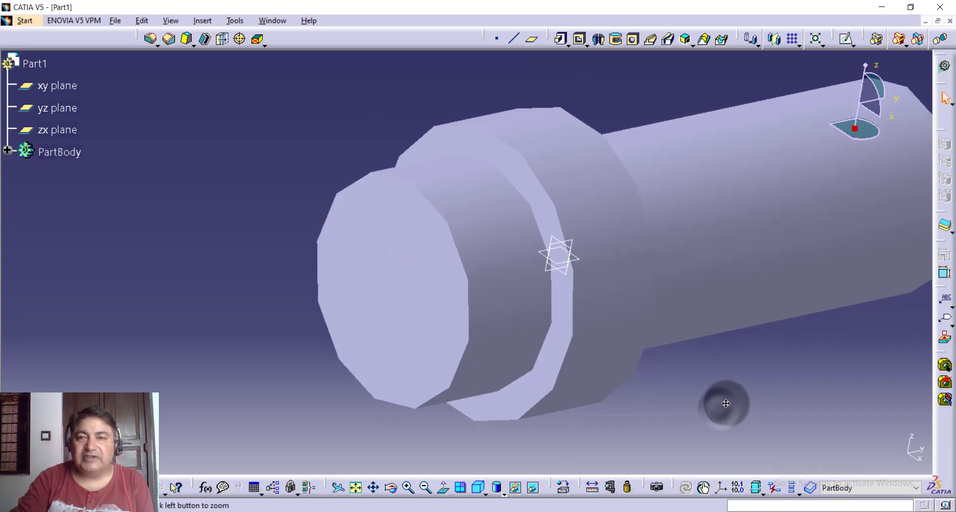
{"action": "middle_click_drag", "start_coordinate": [717, 403], "coordinate": [577, 165]}
{"action": "left_click", "coordinate": [564, 45]}
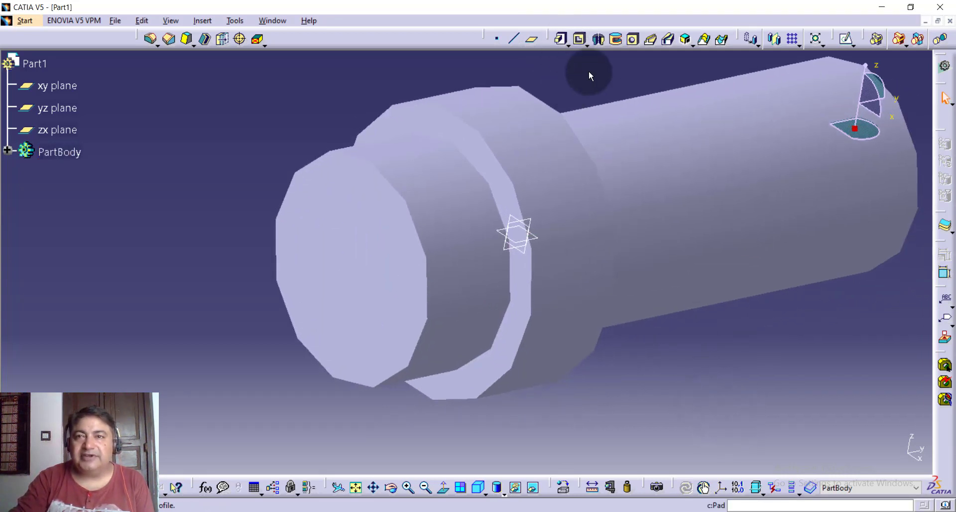
{"action": "middle_click_drag", "start_coordinate": [588, 76], "coordinate": [587, 88]}
{"action": "left_click", "coordinate": [847, 38]}
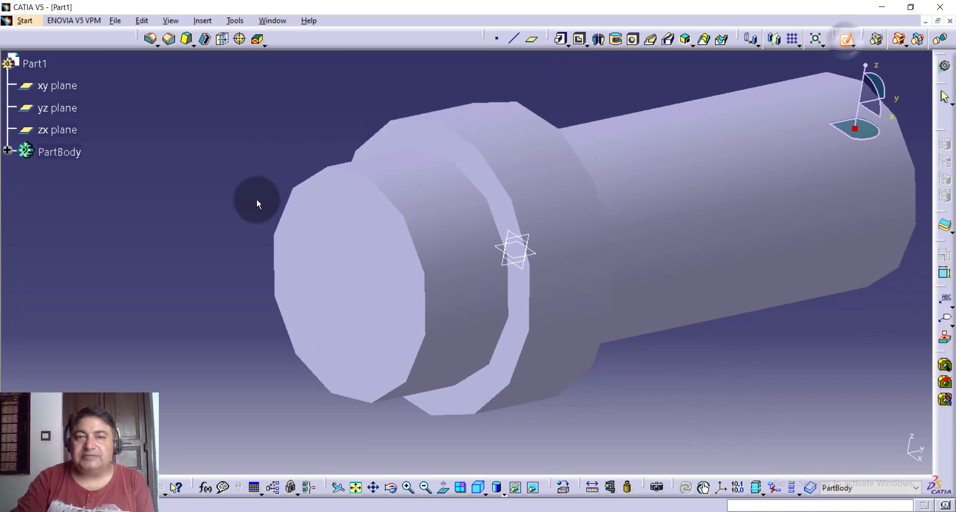
Draw an origin-centred circle on the step's front face, dimensioned to 16 mm diameter.
{"action": "left_click", "coordinate": [326, 217]}
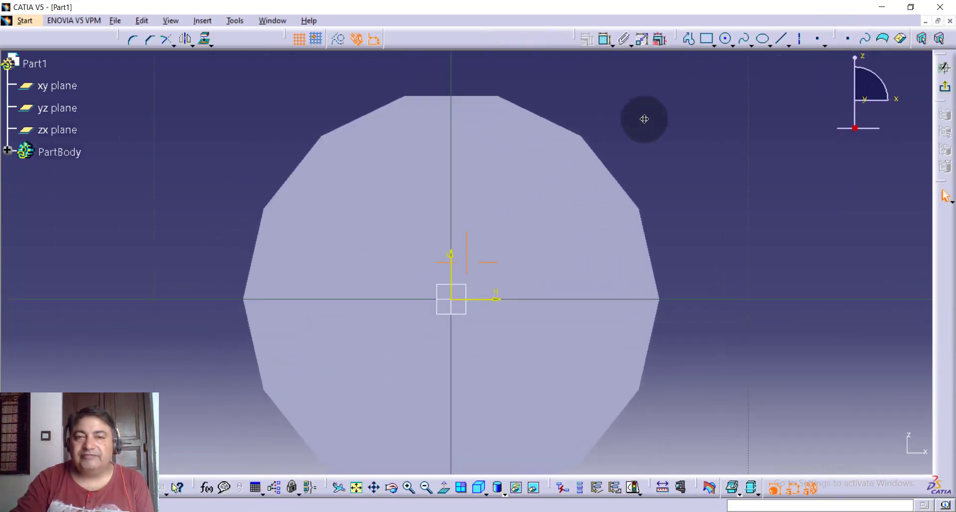
{"action": "left_click", "coordinate": [725, 40]}
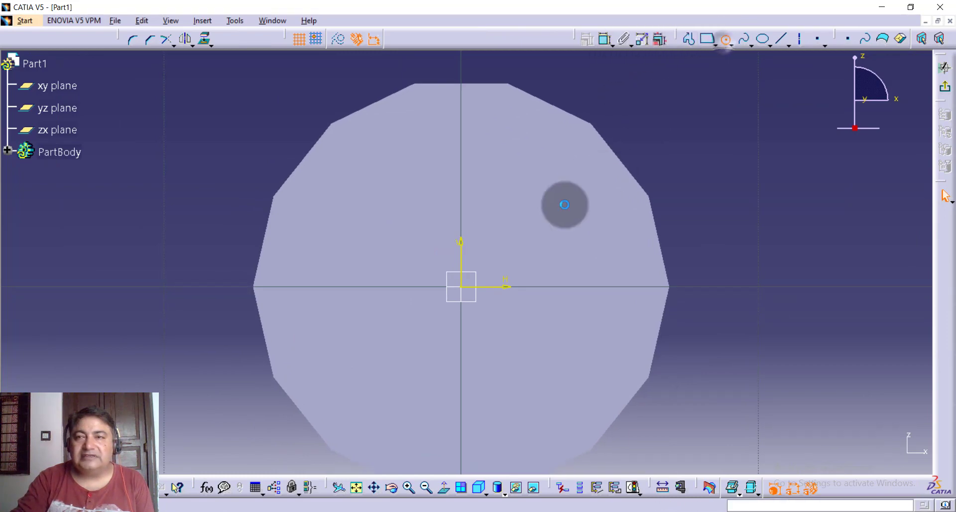
{"action": "left_click", "coordinate": [465, 286]}
{"action": "left_click", "coordinate": [694, 187]}
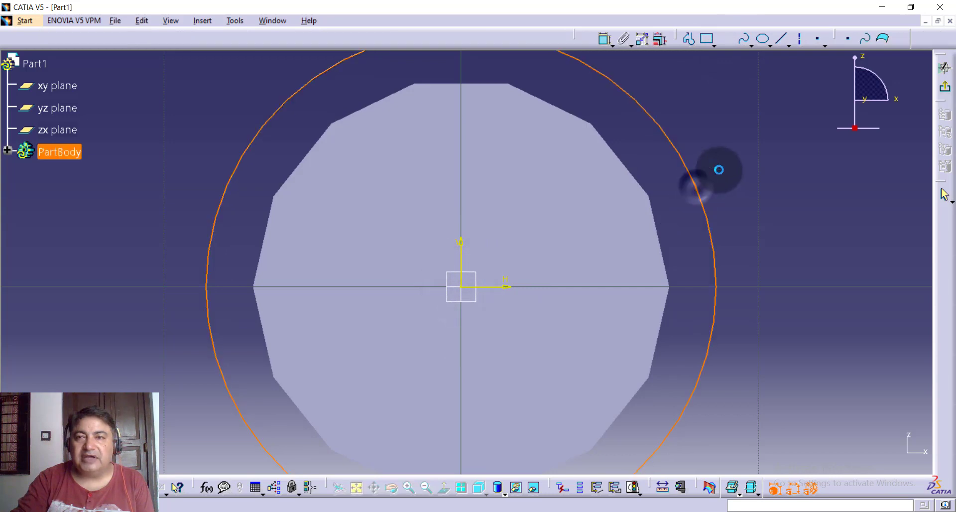
{"action": "left_click", "coordinate": [605, 39]}
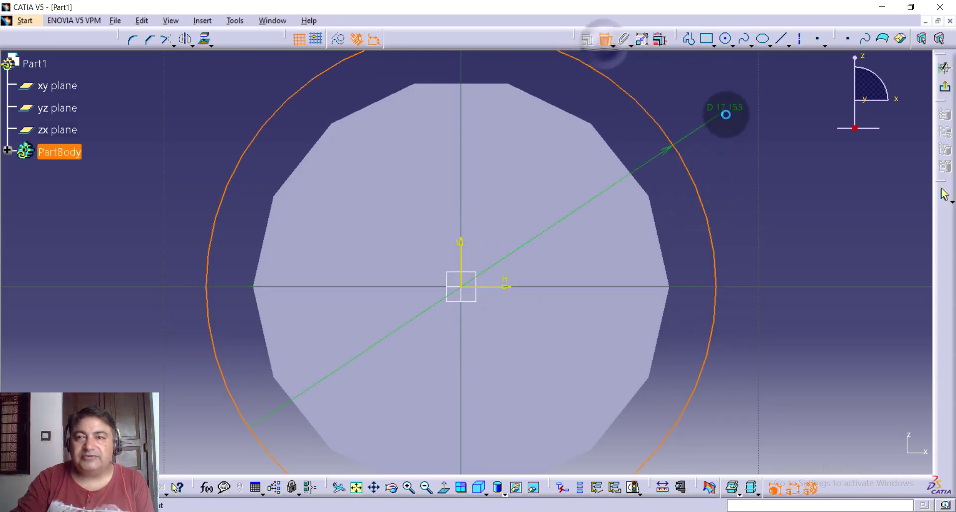
{"action": "left_click", "coordinate": [734, 116]}
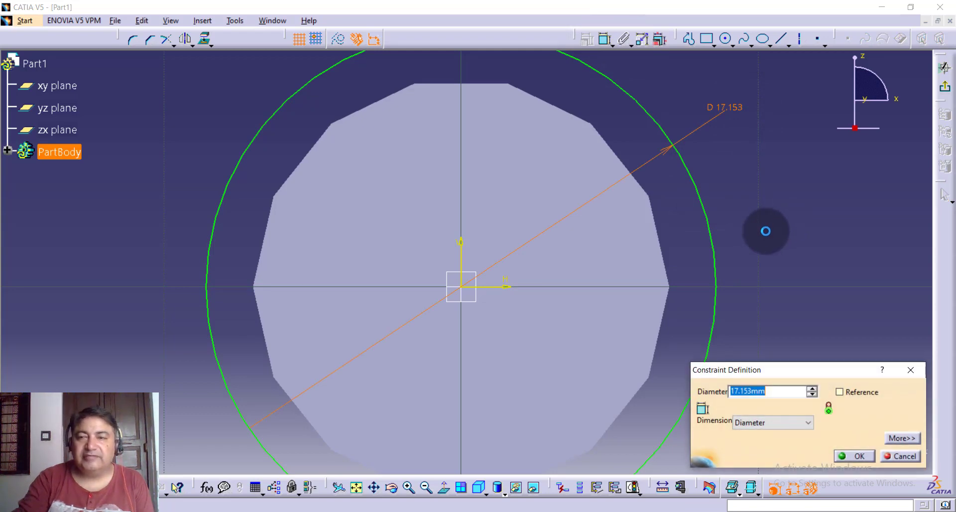
{"action": "key", "text": "Return"}
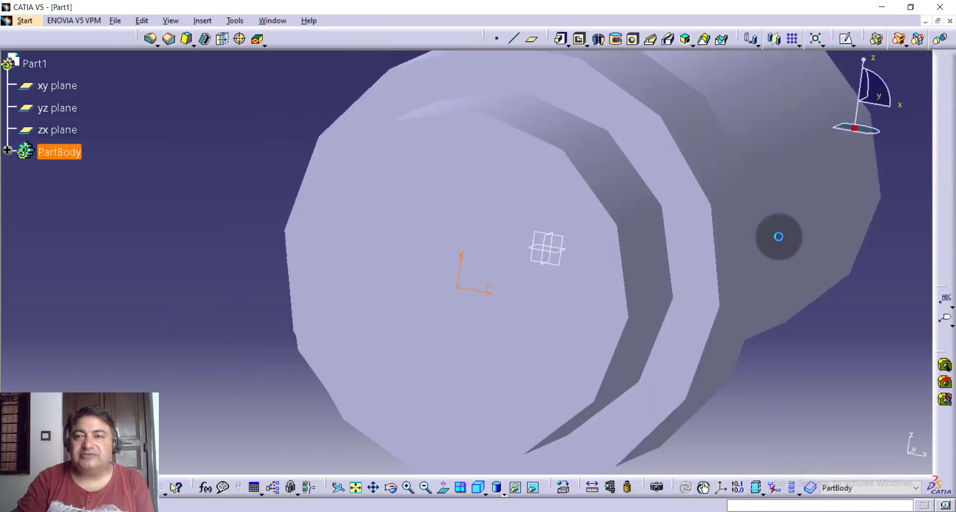
Pad Sketch.4 10 mm into the diameter-16 head and fit the part in view.
{"action": "middle_click_drag", "start_coordinate": [777, 240], "coordinate": [365, 199]}
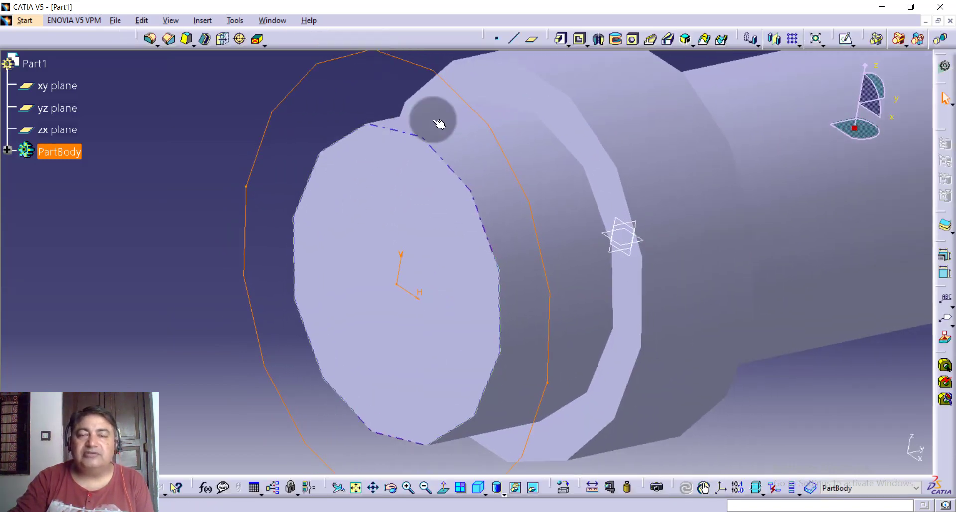
{"action": "left_click", "coordinate": [562, 40]}
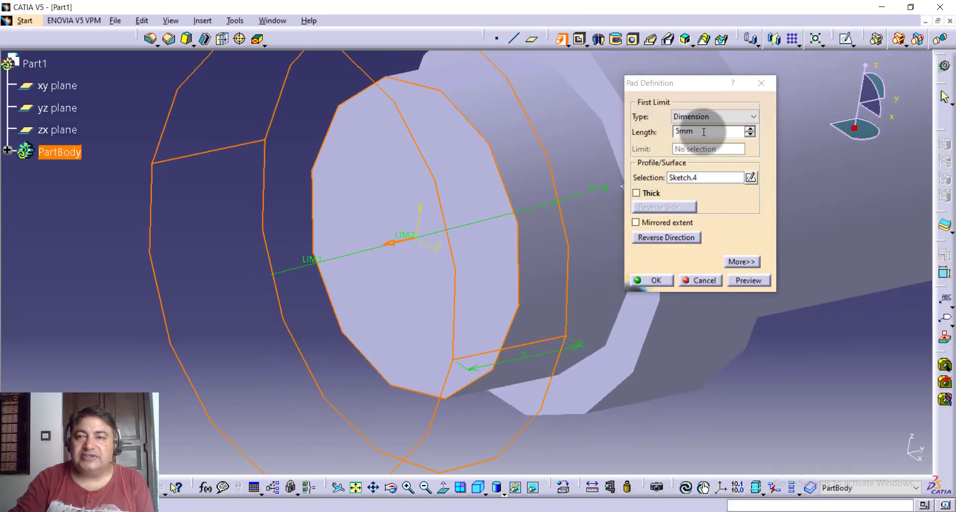
{"action": "double_click", "coordinate": [710, 131]}
{"action": "type", "text": "10"}
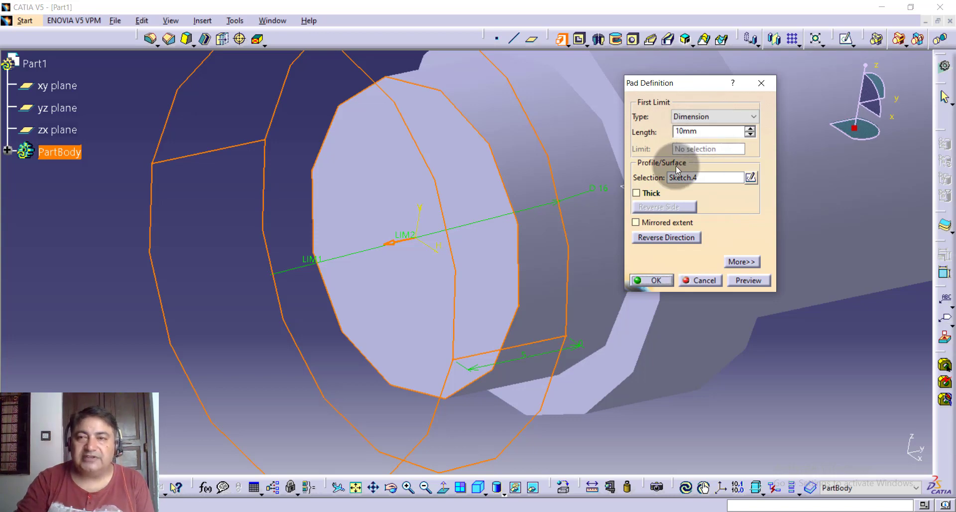
{"action": "key", "text": "Return"}
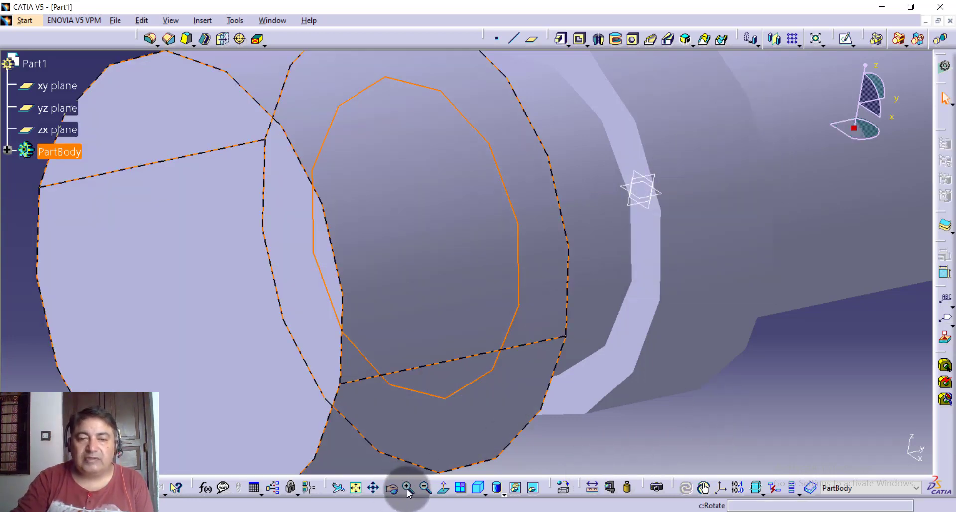
{"action": "left_click", "coordinate": [357, 489]}
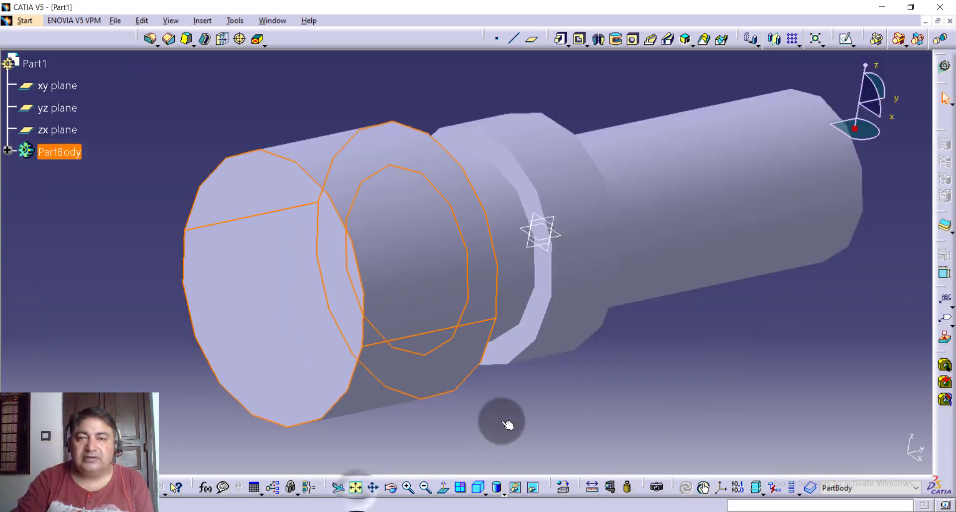
{"action": "mouse_move", "coordinate": [551, 397]}
{"action": "middle_mouse_down"}
{"action": "mouse_move", "coordinate": [354, 390]}
{"action": "mouse_move", "coordinate": [439, 410]}
{"action": "mouse_move", "coordinate": [406, 367]}
{"action": "middle_mouse_up"}
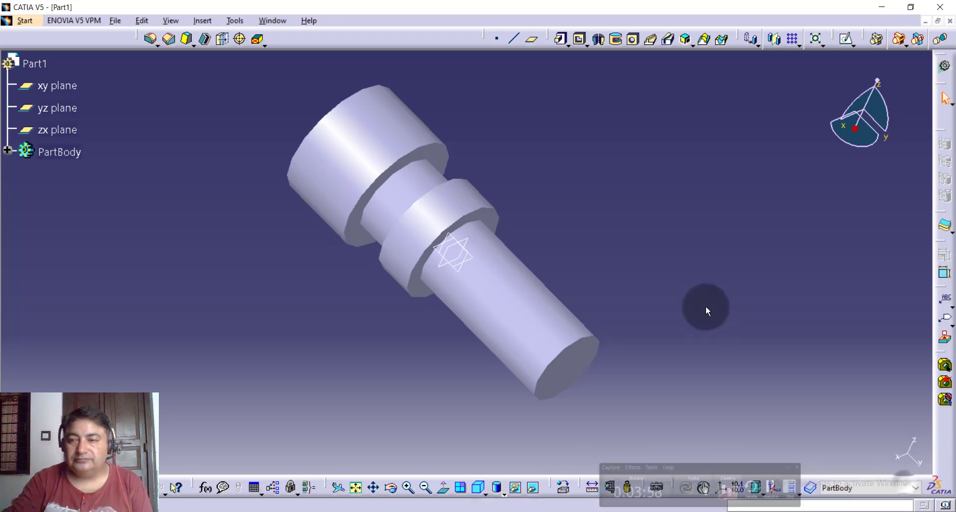
Chamfer the head, three shoulder edges and the shaft end 0.5 mm at 45°.
{"action": "mouse_move", "coordinate": [609, 287]}
{"action": "middle_mouse_down"}
{"action": "mouse_move", "coordinate": [631, 306]}
{"action": "mouse_move", "coordinate": [618, 263]}
{"action": "mouse_move", "coordinate": [630, 246]}
{"action": "middle_mouse_up"}
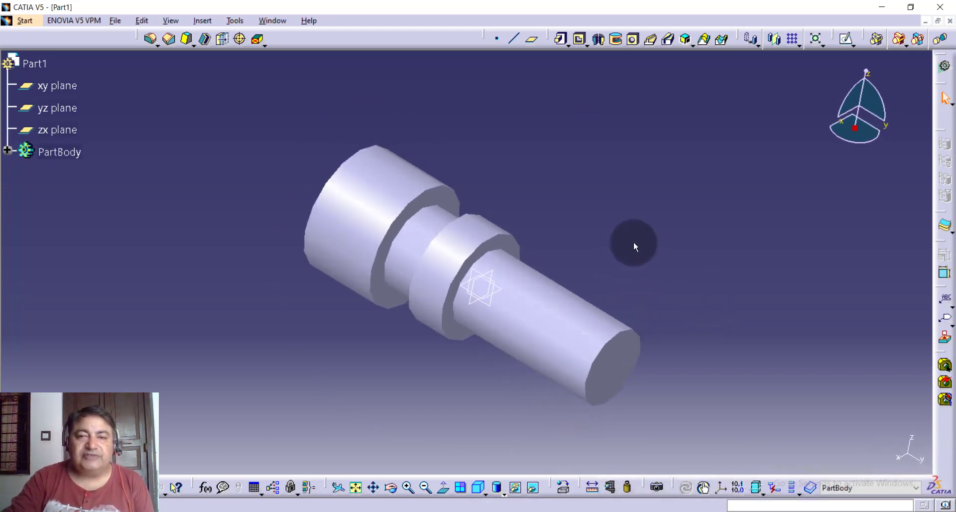
{"action": "left_click", "coordinate": [170, 42]}
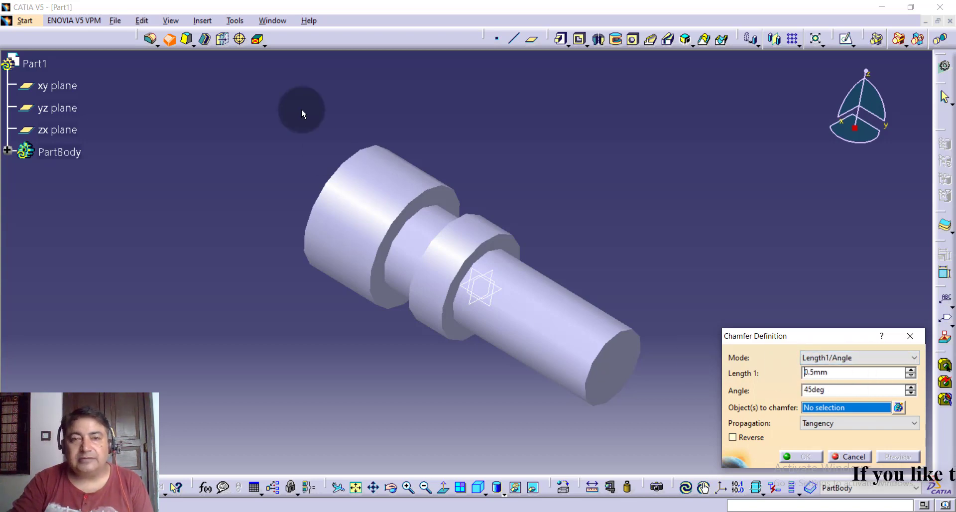
{"action": "left_click", "coordinate": [341, 159]}
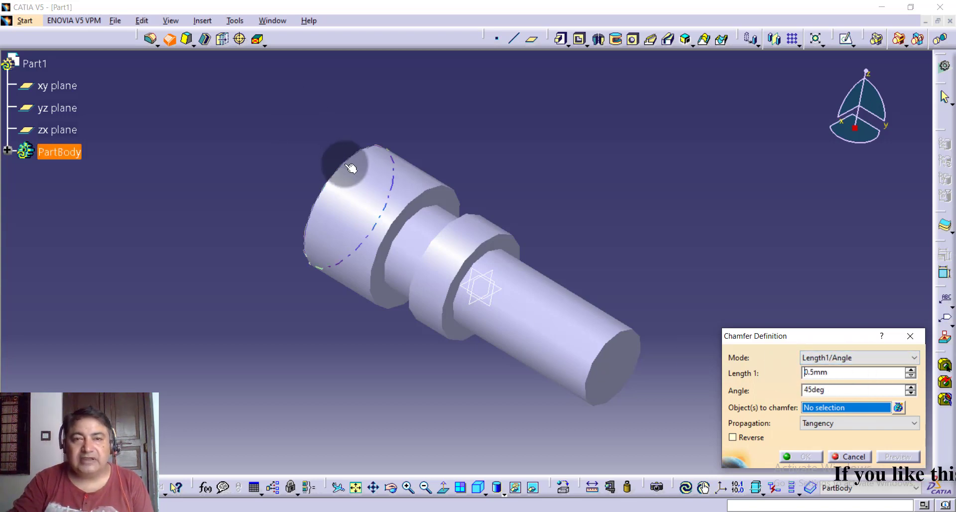
{"action": "left_click", "coordinate": [440, 175]}
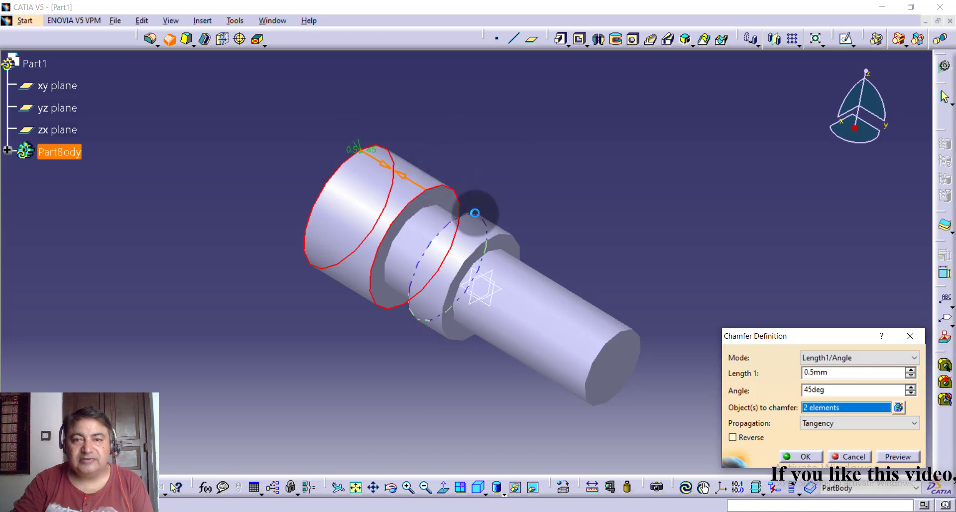
{"action": "left_click", "coordinate": [474, 215]}
{"action": "left_click", "coordinate": [520, 242]}
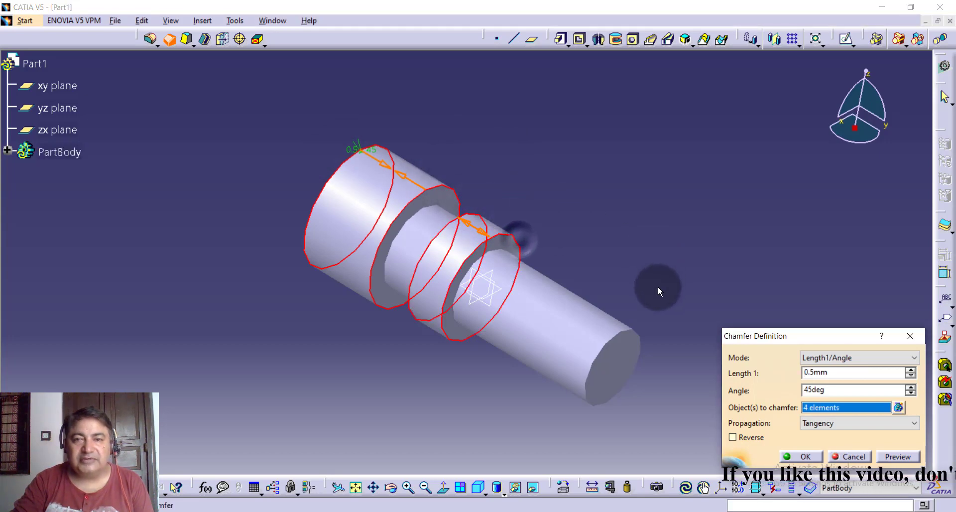
{"action": "left_click", "coordinate": [631, 331]}
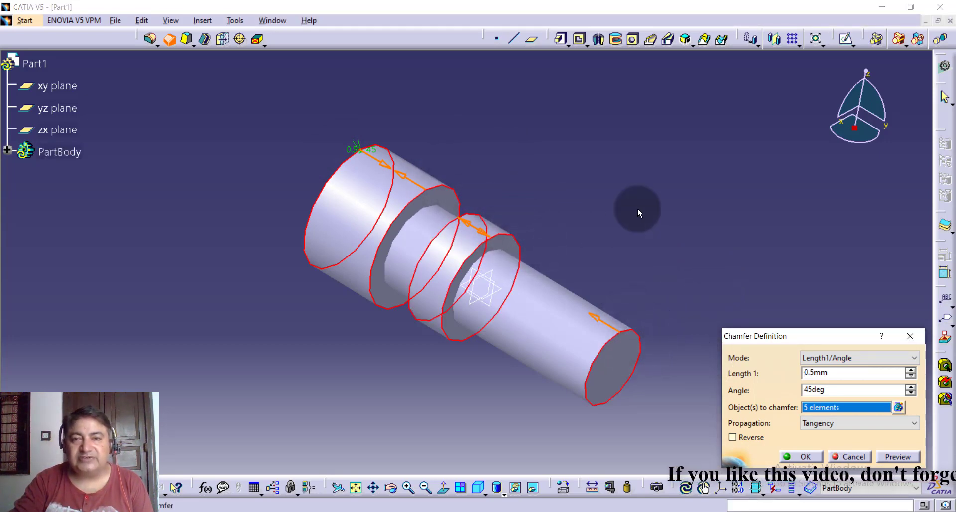
{"action": "middle_click_drag", "start_coordinate": [637, 207], "coordinate": [704, 253]}
{"action": "left_click", "coordinate": [800, 457]}
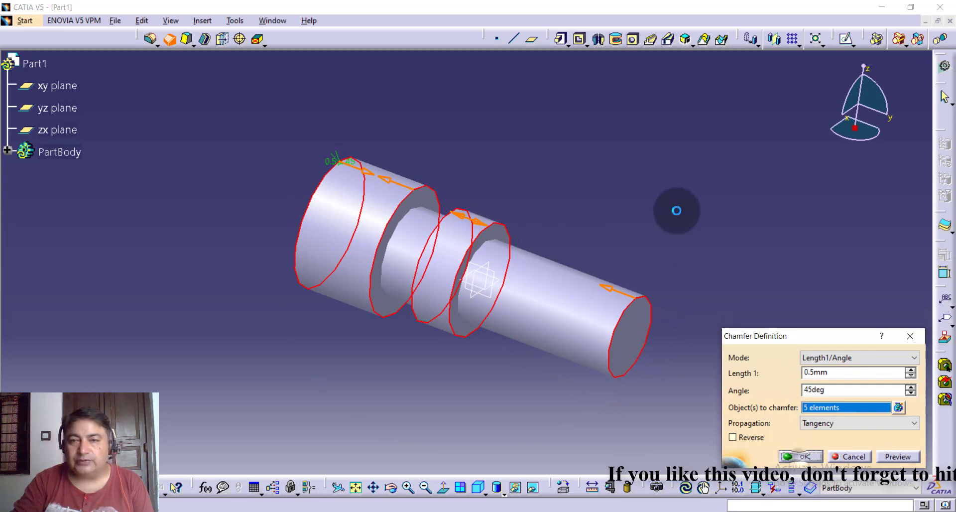
{"action": "mouse_move", "coordinate": [611, 184]}
{"action": "middle_mouse_down"}
{"action": "mouse_move", "coordinate": [565, 154]}
{"action": "mouse_move", "coordinate": [559, 165]}
{"action": "mouse_move", "coordinate": [570, 156]}
{"action": "middle_mouse_up"}
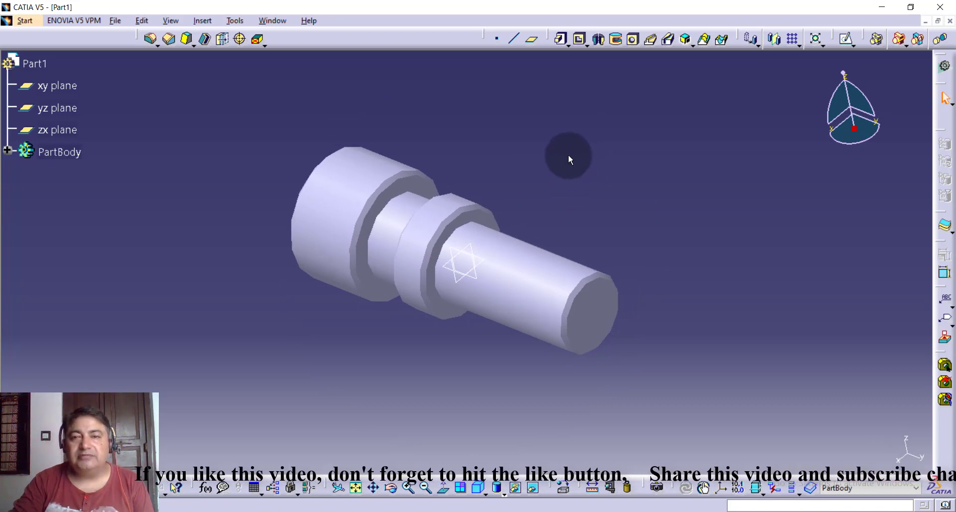
Add a plane offset 16 mm from the shaft's chamfered end face, reversed into the shaft.
{"action": "middle_click_drag", "start_coordinate": [569, 154], "coordinate": [560, 130]}
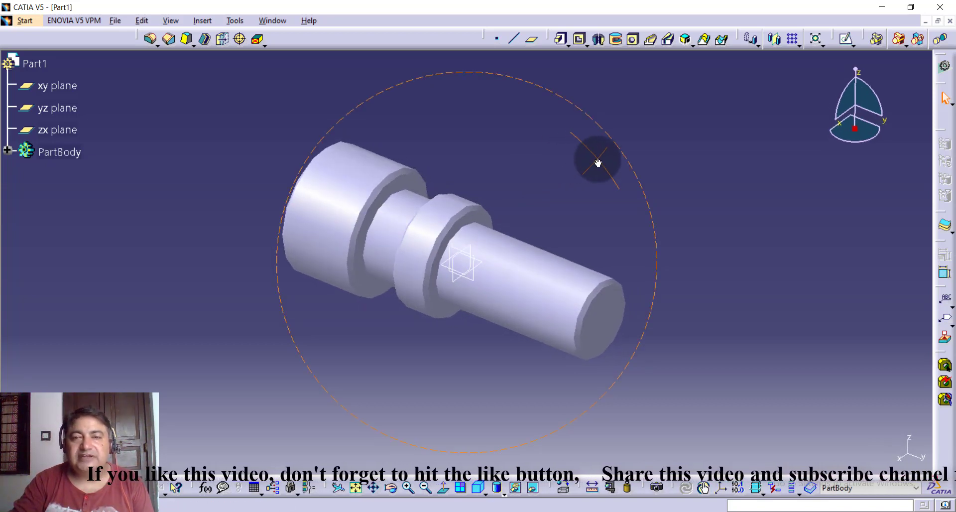
{"action": "left_click", "coordinate": [533, 40]}
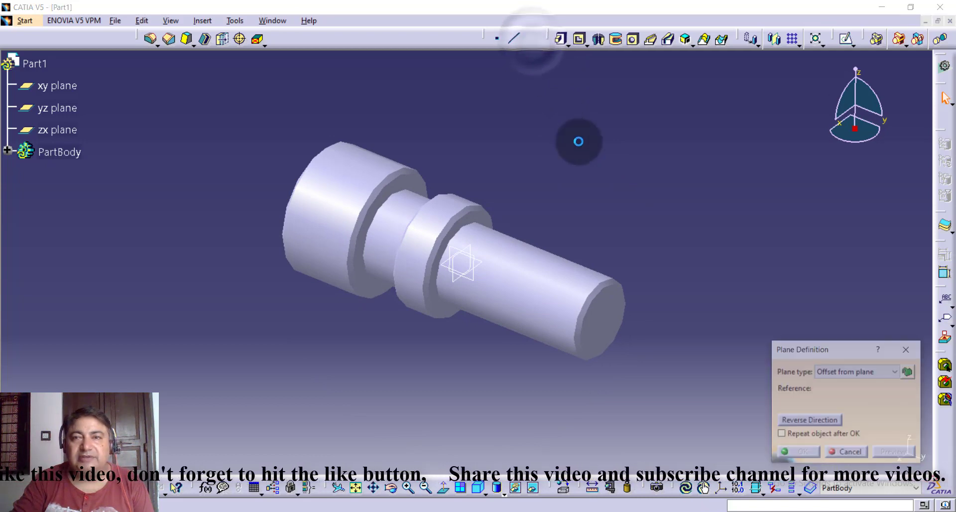
{"action": "left_click", "coordinate": [616, 314]}
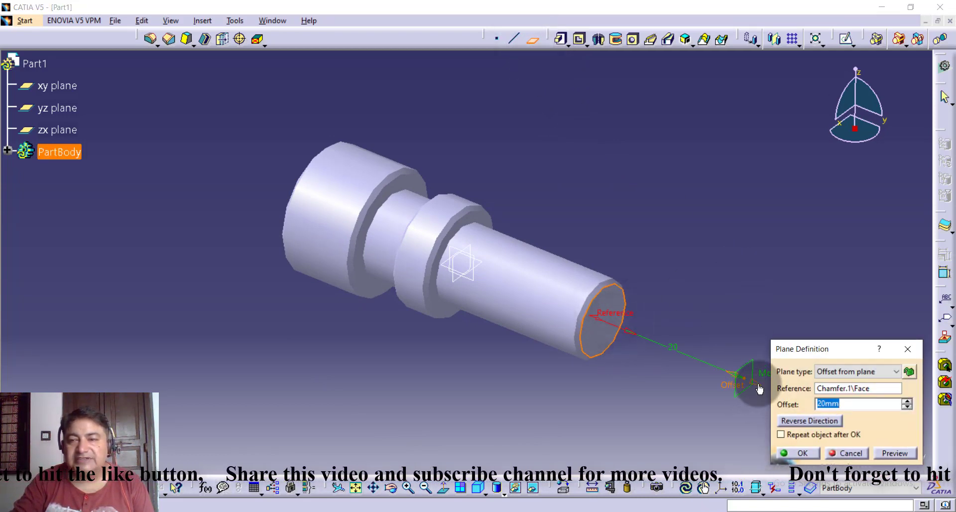
{"action": "left_click", "coordinate": [792, 420]}
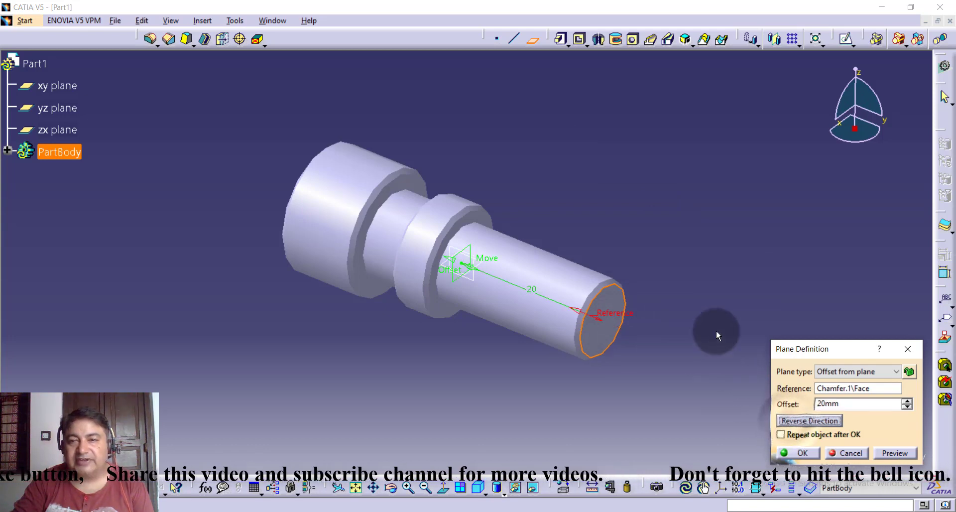
{"action": "double_click", "coordinate": [829, 403]}
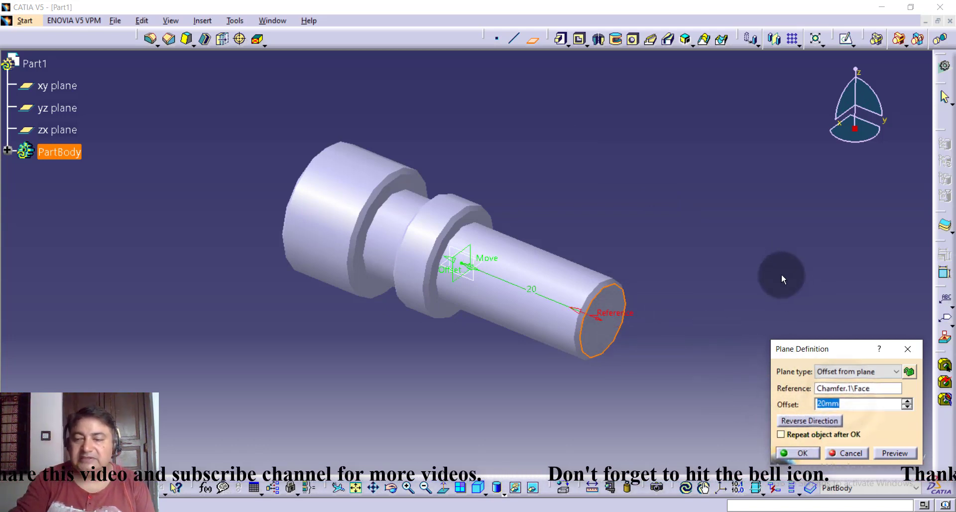
{"action": "type", "text": "16"}
{"action": "key", "text": "Return"}
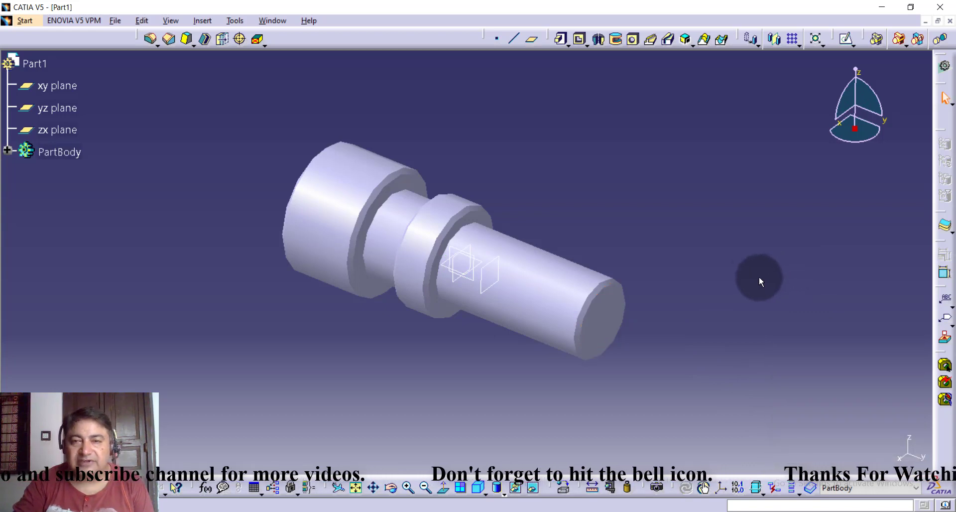
Start a new sketch on the offset plane through the shaft.
{"action": "middle_click_drag", "start_coordinate": [665, 193], "coordinate": [643, 169]}
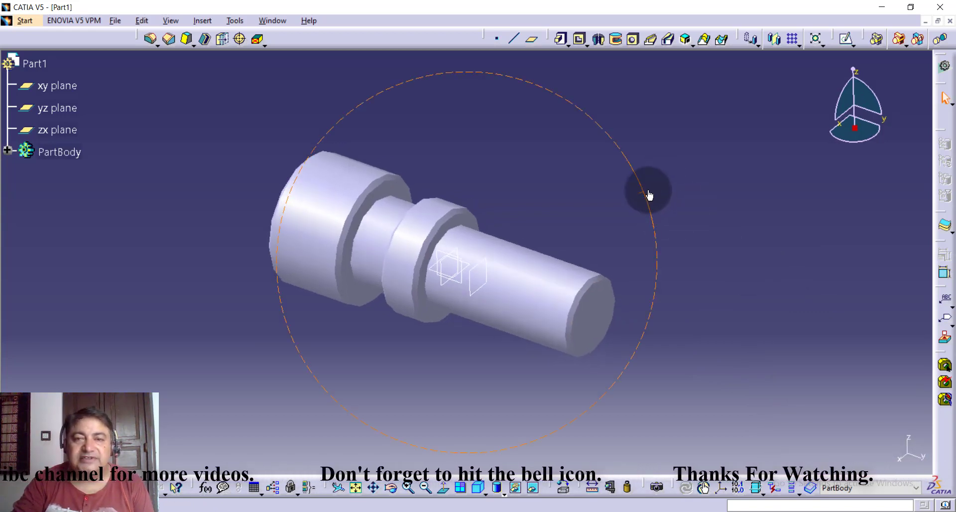
{"action": "left_click", "coordinate": [516, 278]}
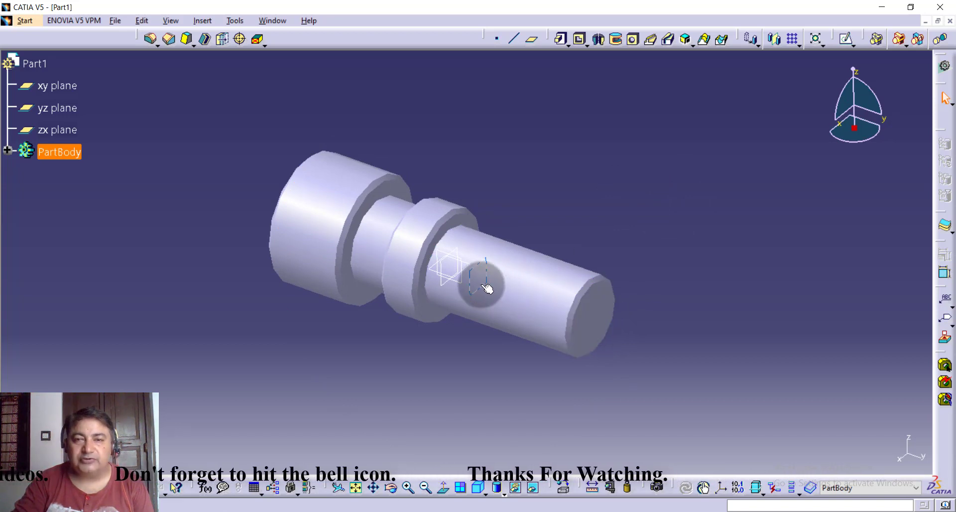
{"action": "left_click", "coordinate": [556, 101]}
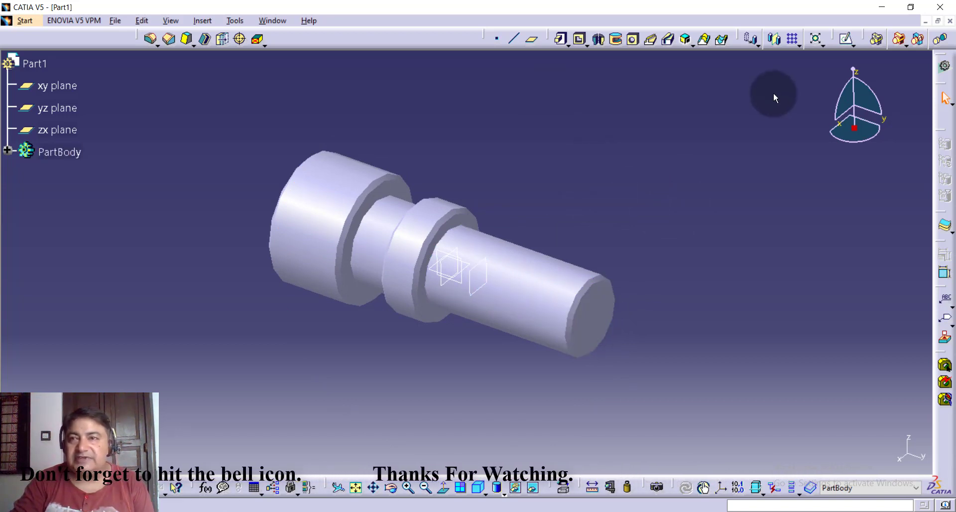
{"action": "left_click", "coordinate": [847, 41]}
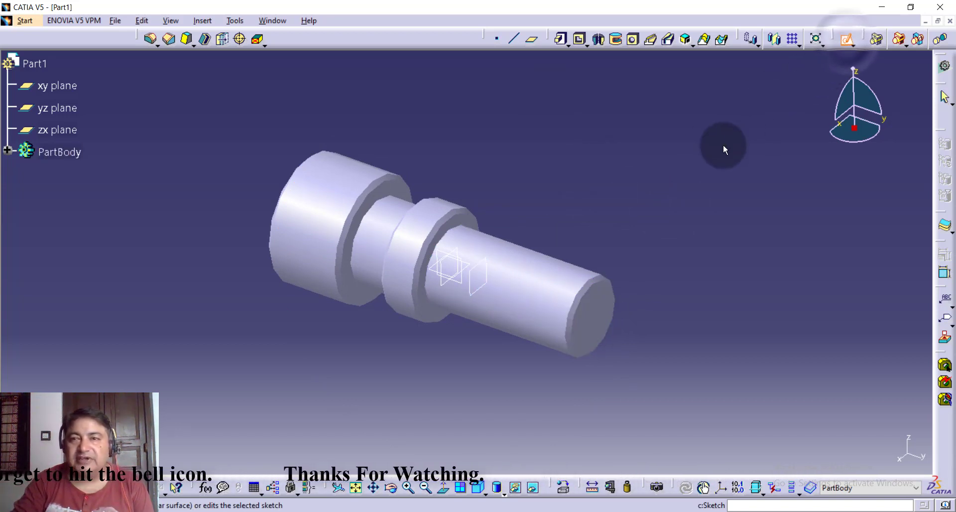
{"action": "left_click", "coordinate": [476, 279]}
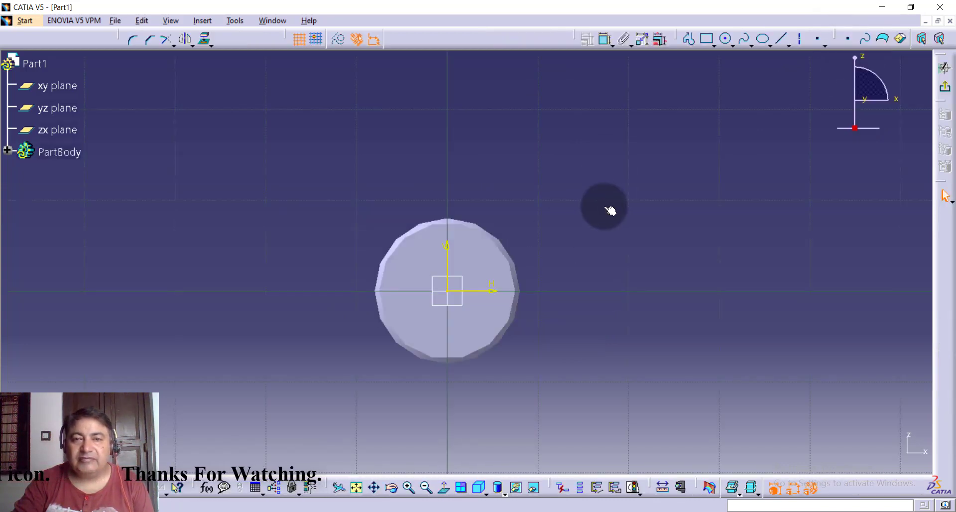
Draw a circle centred on the sketch origin and dimension its diameter to 10 mm.
{"action": "left_click", "coordinate": [726, 38]}
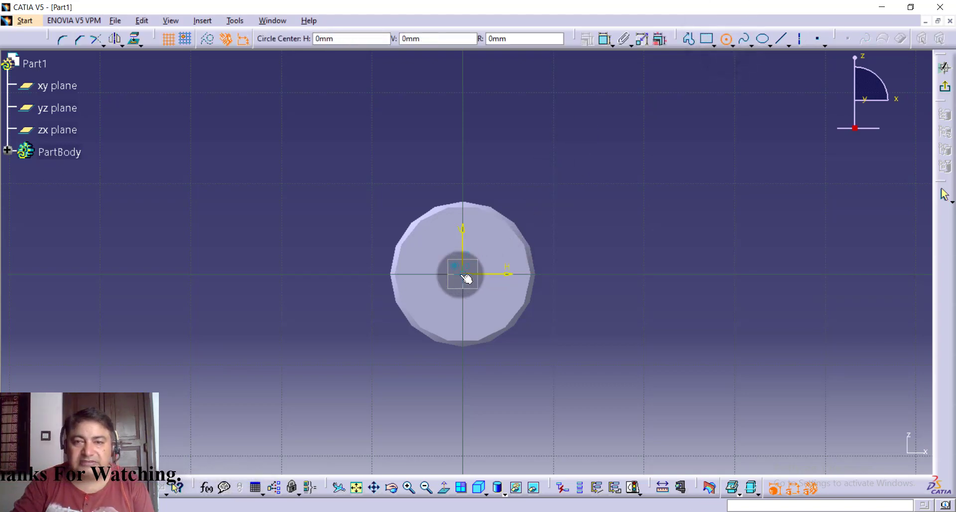
{"action": "left_click", "coordinate": [534, 209]}
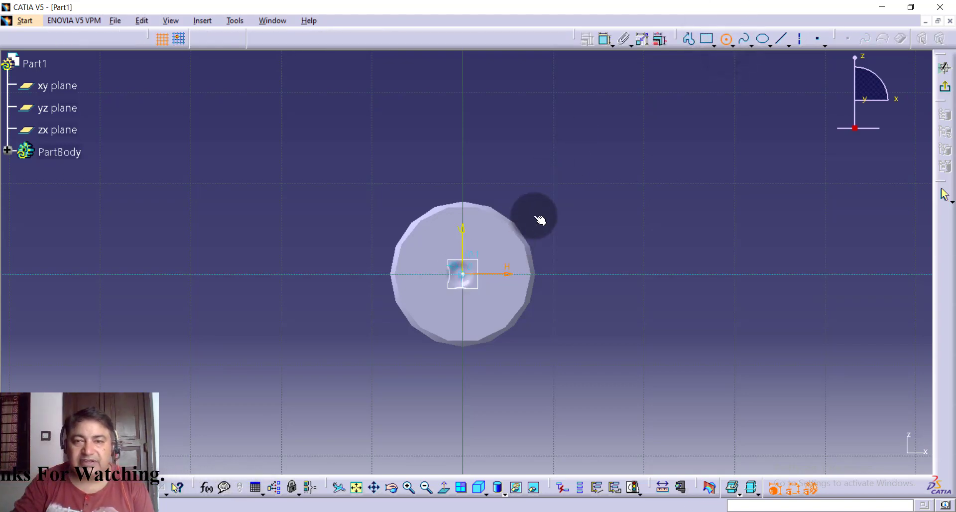
{"action": "left_click", "coordinate": [591, 172]}
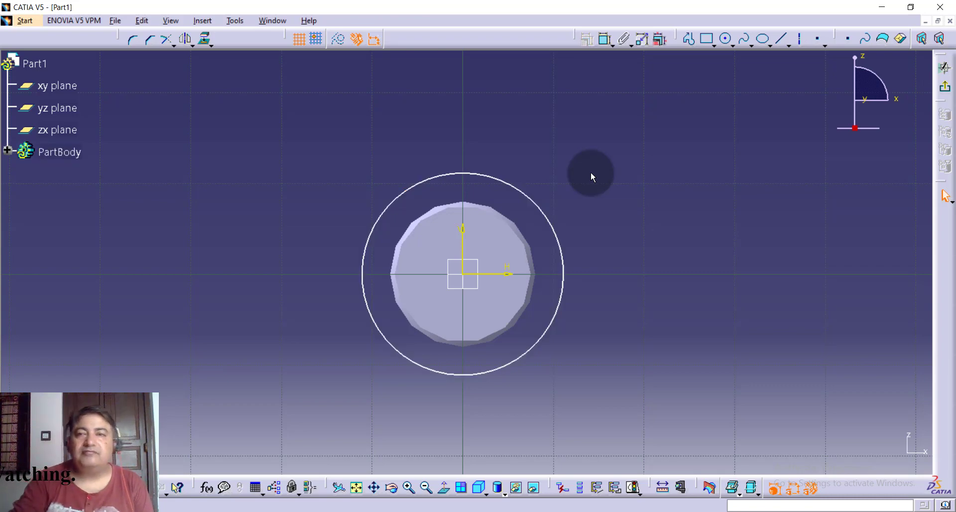
{"action": "left_click", "coordinate": [606, 43]}
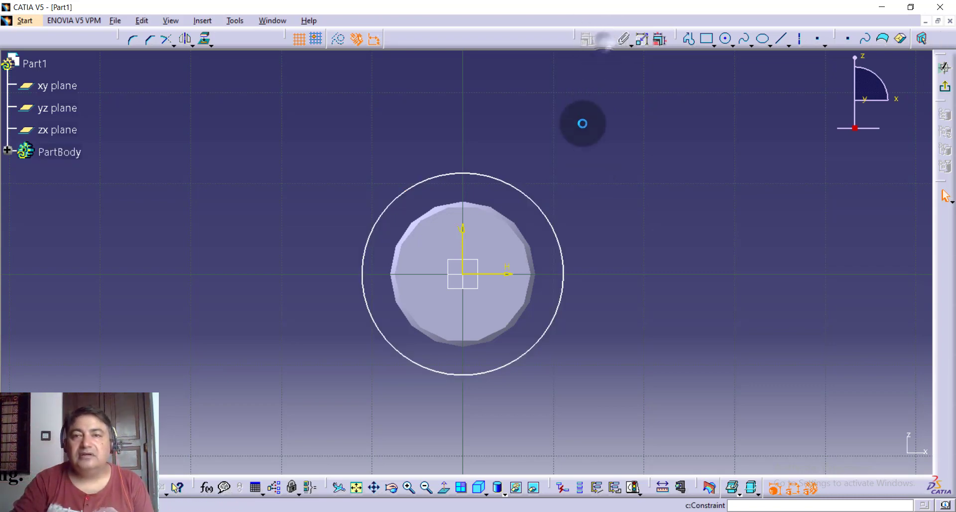
{"action": "left_click", "coordinate": [545, 212]}
{"action": "left_click", "coordinate": [580, 187]}
{"action": "double_click", "coordinate": [582, 181]}
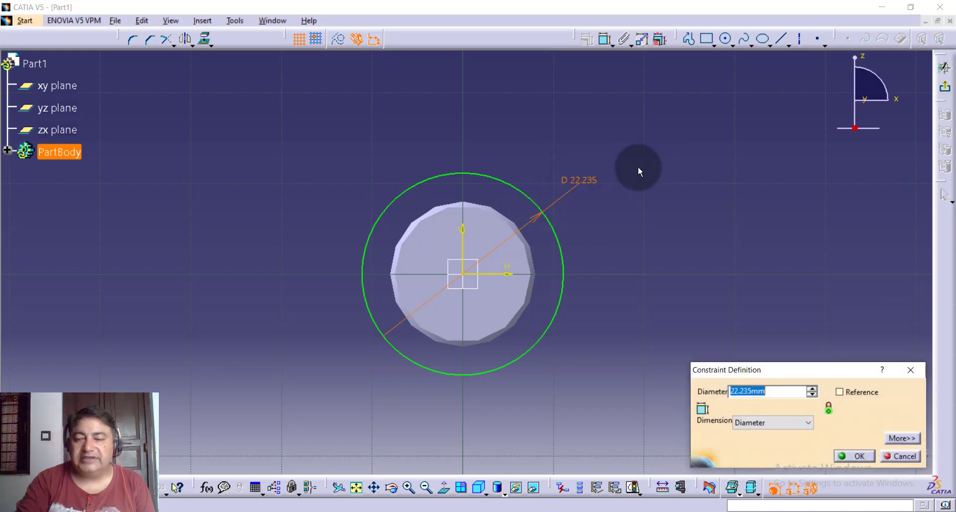
{"action": "type", "text": "0"}
{"action": "key", "text": "Return"}
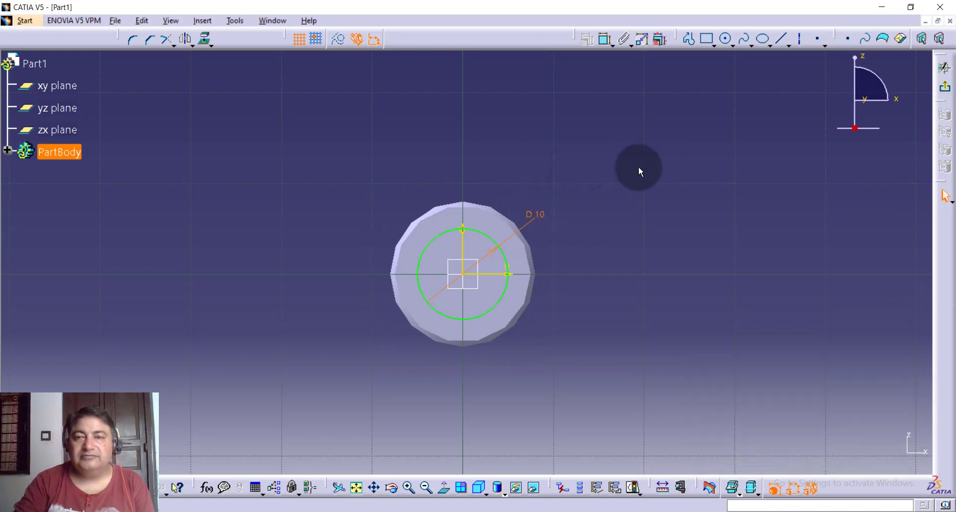
Exit the sketch and return to the 3D part.
{"action": "left_click", "coordinate": [946, 89]}
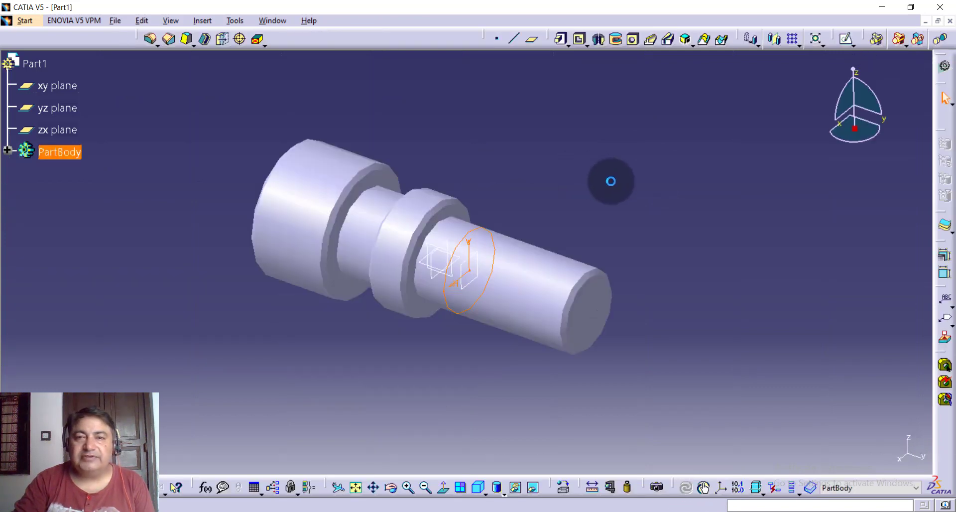
{"action": "mouse_move", "coordinate": [642, 182]}
{"action": "middle_mouse_down"}
{"action": "mouse_move", "coordinate": [683, 177]}
{"action": "mouse_move", "coordinate": [609, 155]}
{"action": "mouse_move", "coordinate": [590, 170]}
{"action": "mouse_move", "coordinate": [600, 182]}
{"action": "mouse_move", "coordinate": [576, 180]}
{"action": "middle_mouse_up"}
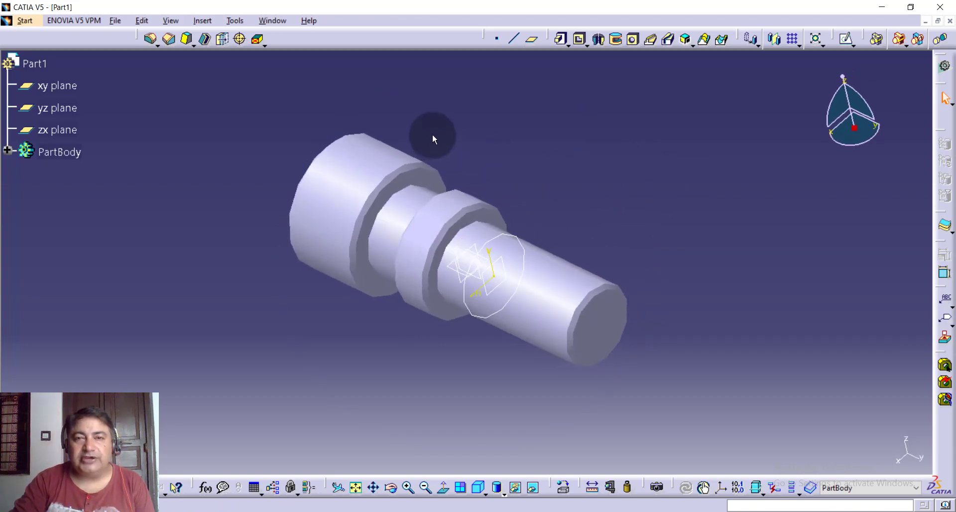
{"action": "middle_click_drag", "start_coordinate": [432, 133], "coordinate": [491, 60]}
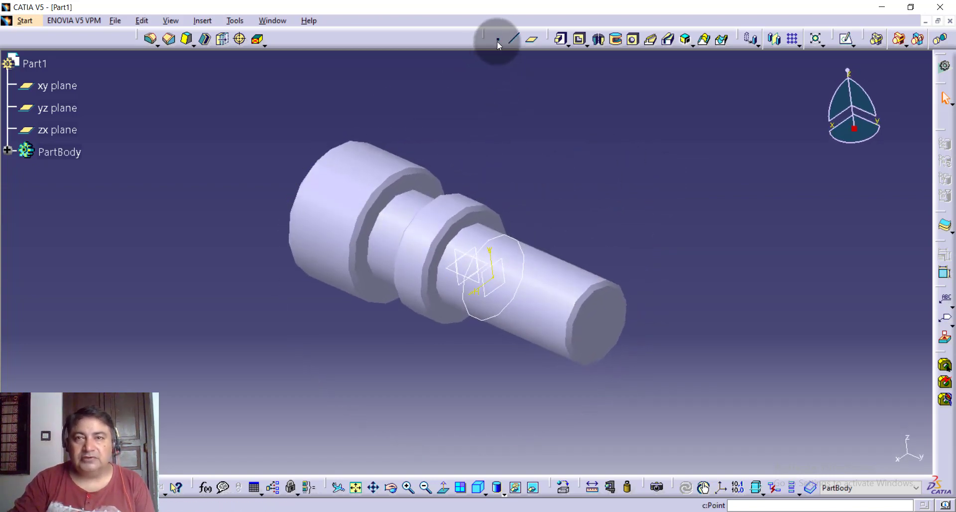
Create a Coordinates point at X = 5 mm referenced to the origin.
{"action": "left_click", "coordinate": [498, 40]}
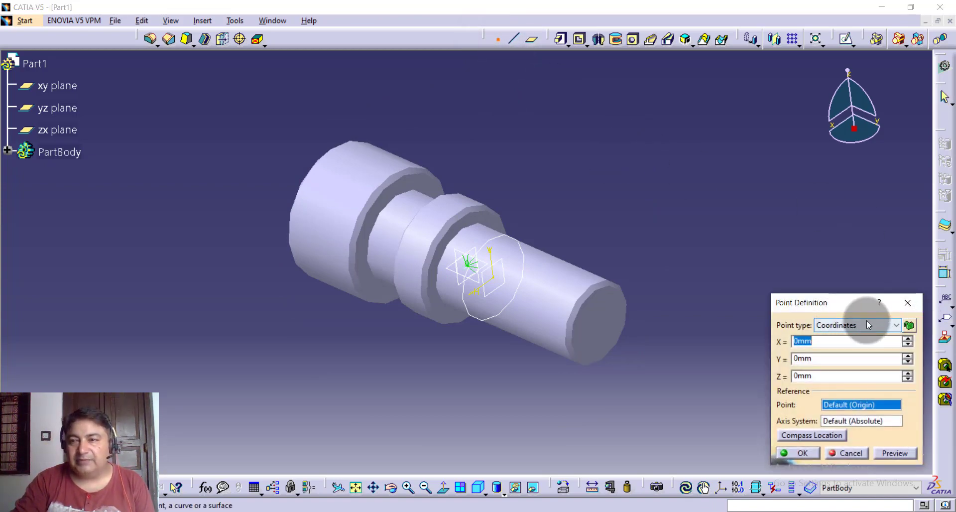
{"action": "left_click", "coordinate": [866, 323]}
{"action": "left_click", "coordinate": [868, 324]}
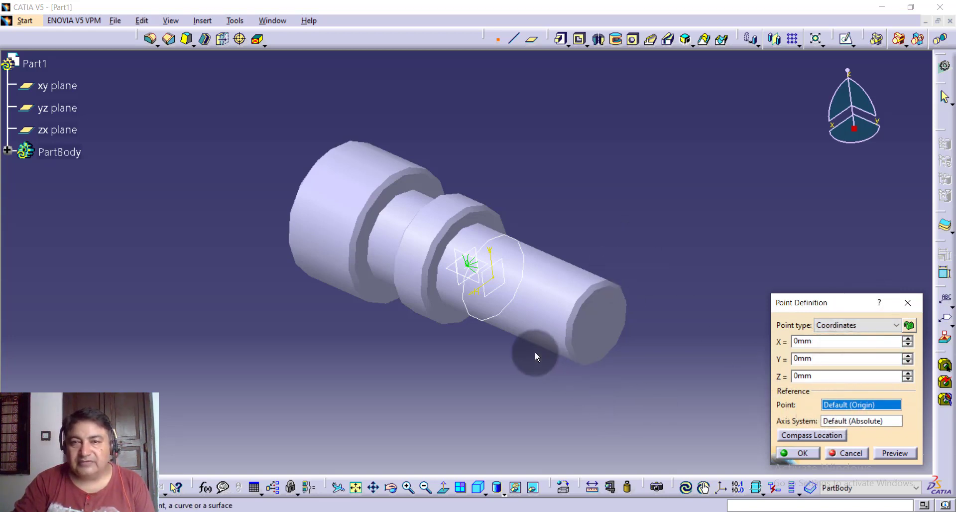
{"action": "left_click", "coordinate": [496, 280]}
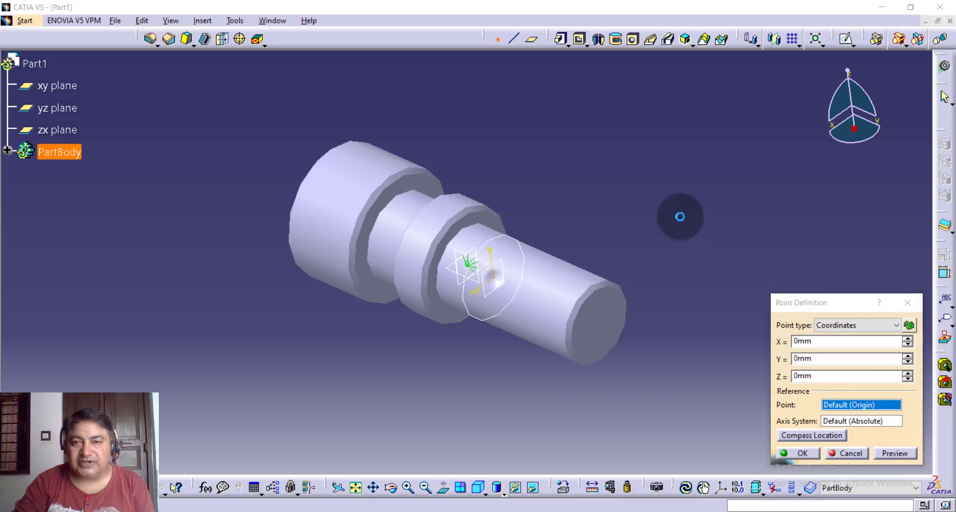
{"action": "middle_click_drag", "start_coordinate": [667, 224], "coordinate": [695, 222]}
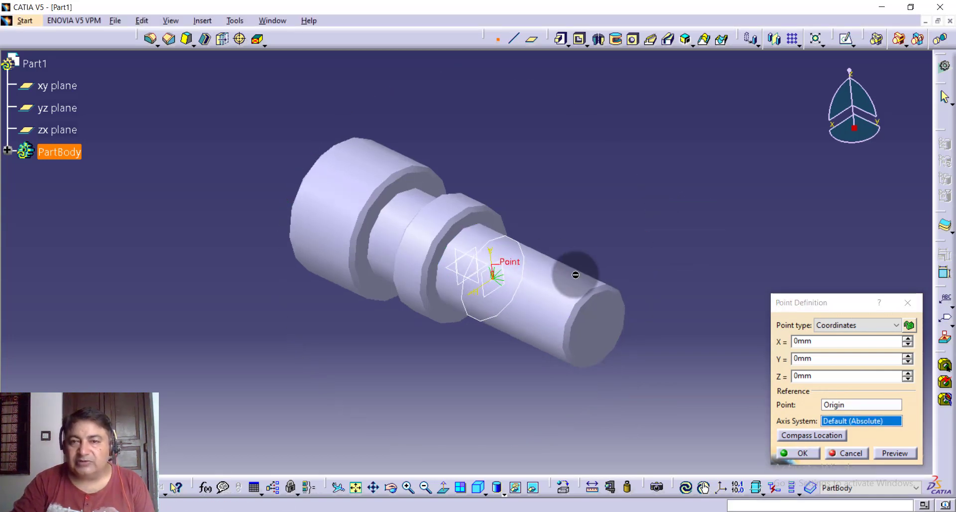
{"action": "double_click", "coordinate": [820, 341]}
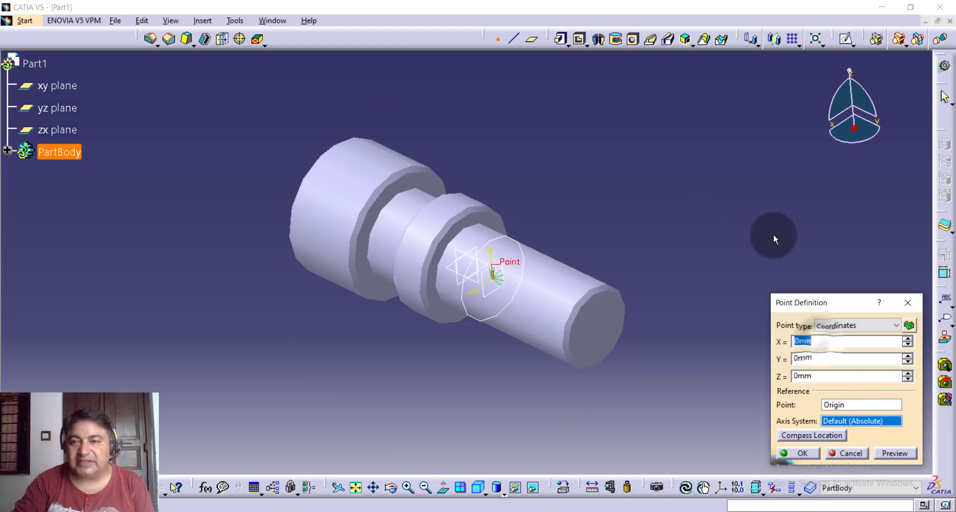
{"action": "type", "text": "5"}
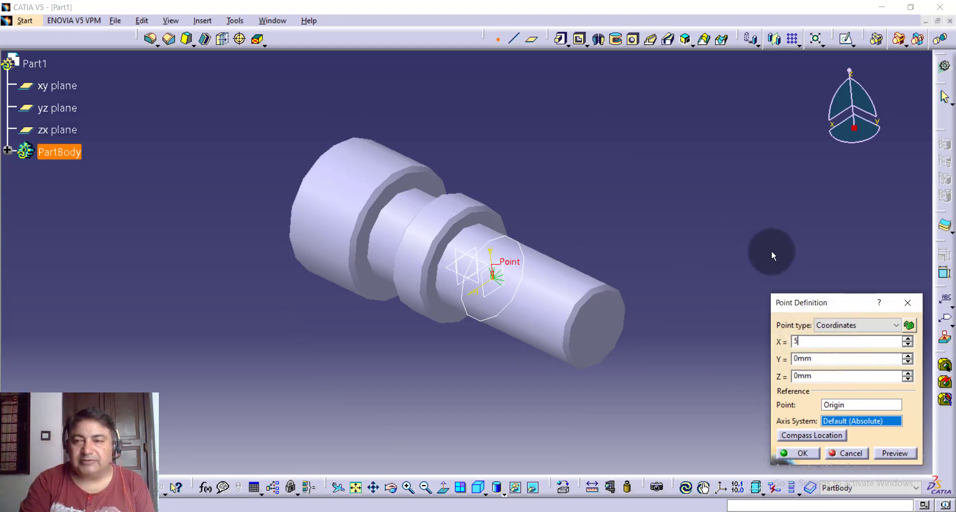
{"action": "key", "text": "Tab"}
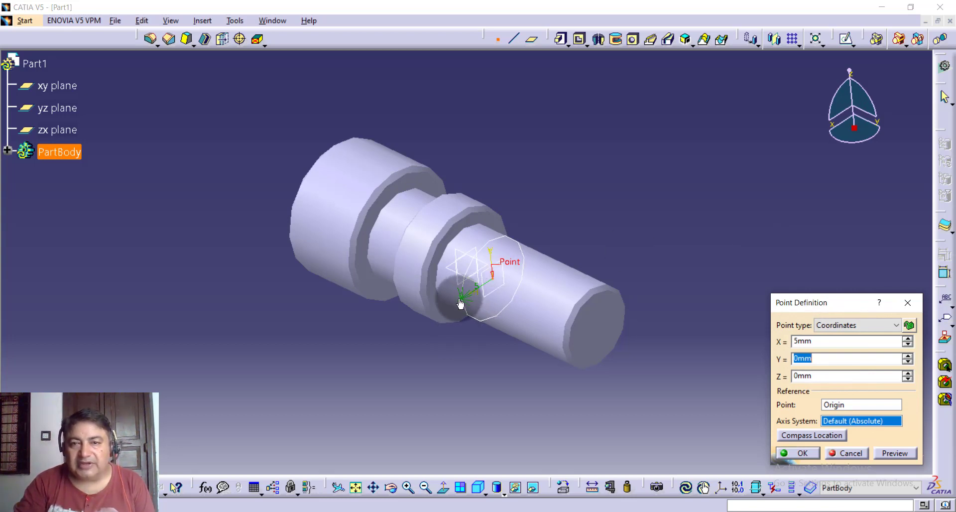
{"action": "left_click", "coordinate": [799, 457]}
{"action": "left_click", "coordinate": [664, 274]}
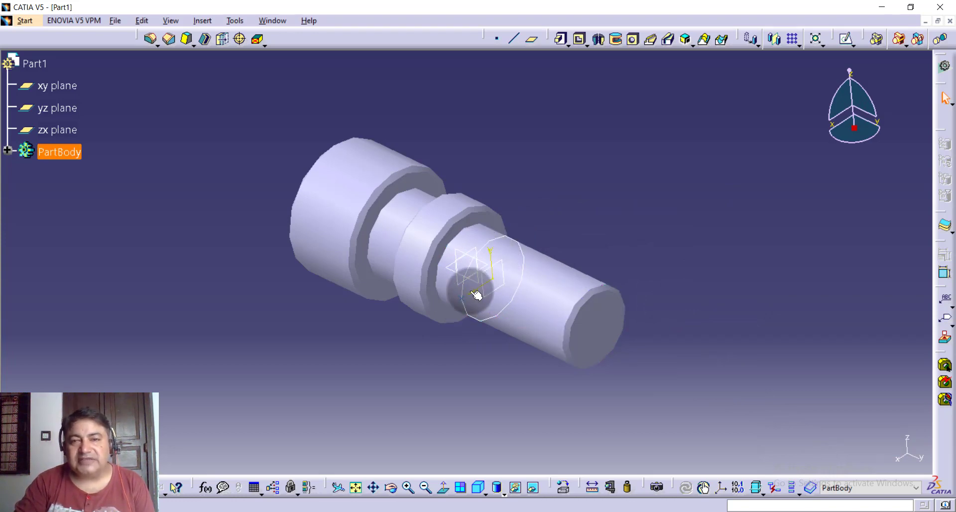
{"action": "left_click", "coordinate": [647, 192]}
{"action": "middle_click_drag", "start_coordinate": [647, 195], "coordinate": [619, 188]}
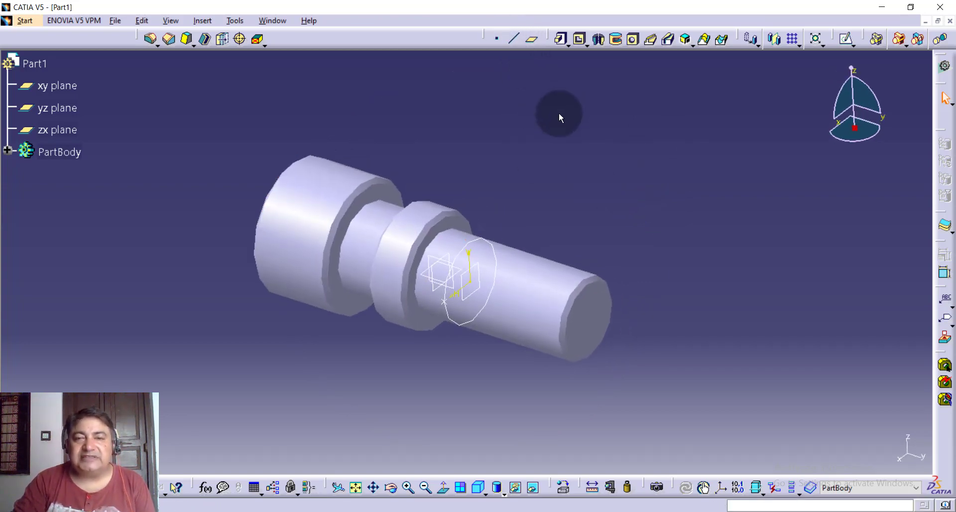
Create a 34 mm Point-Direction line from the origin along the shaft axis past the end face.
{"action": "left_click", "coordinate": [515, 41]}
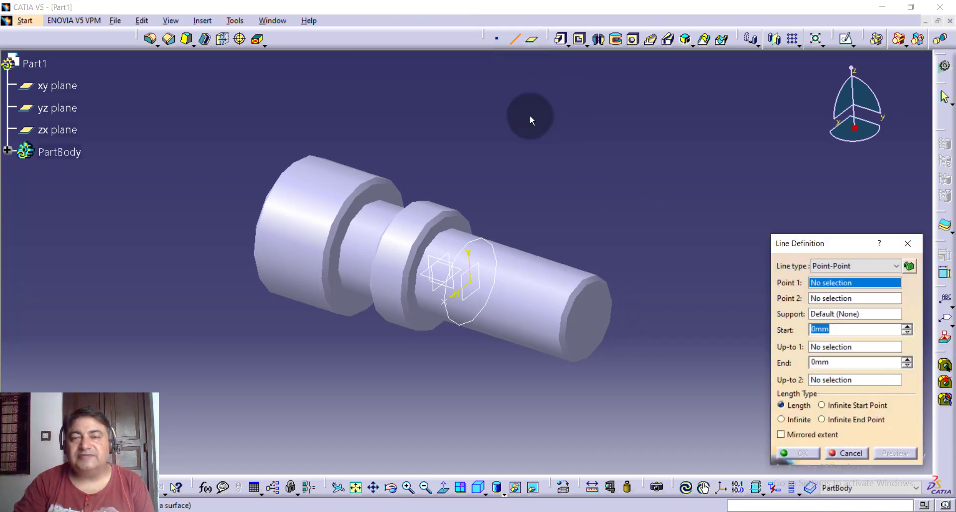
{"action": "mouse_move", "coordinate": [541, 160]}
{"action": "middle_mouse_down"}
{"action": "mouse_move", "coordinate": [527, 180]}
{"action": "mouse_move", "coordinate": [509, 166]}
{"action": "middle_mouse_up"}
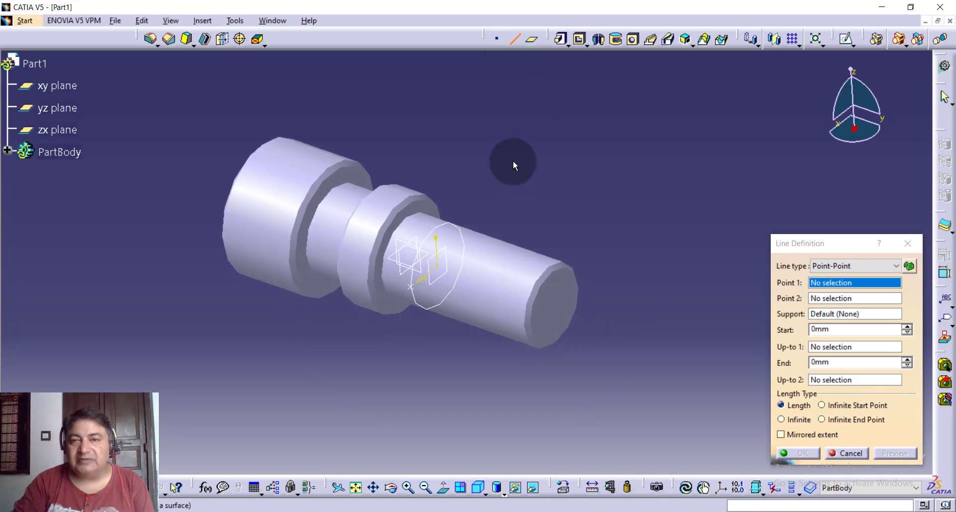
{"action": "left_click", "coordinate": [882, 265]}
{"action": "left_click", "coordinate": [876, 293]}
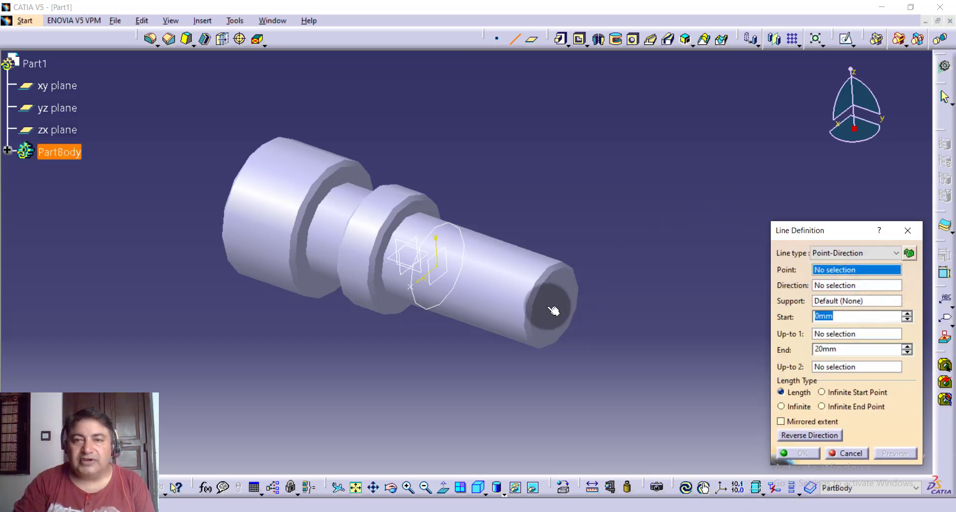
{"action": "left_click", "coordinate": [443, 271]}
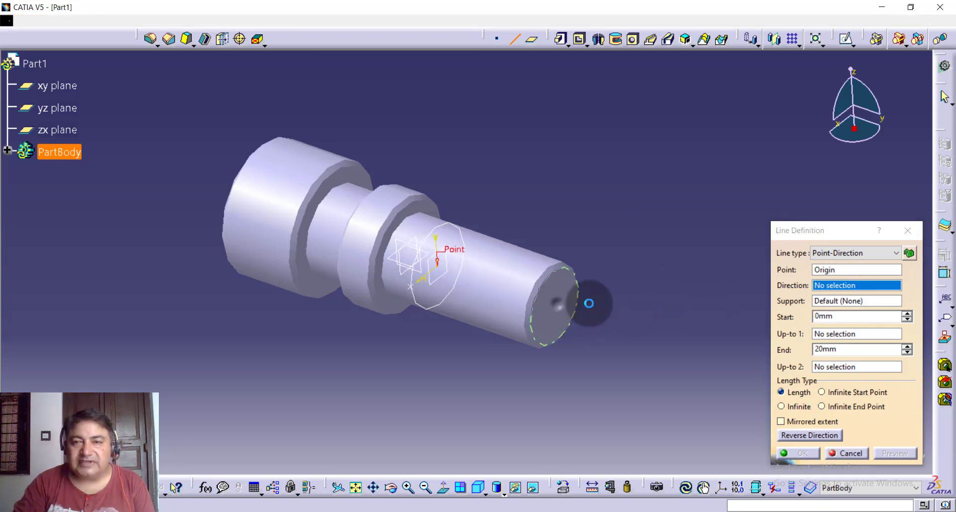
{"action": "left_click", "coordinate": [563, 308]}
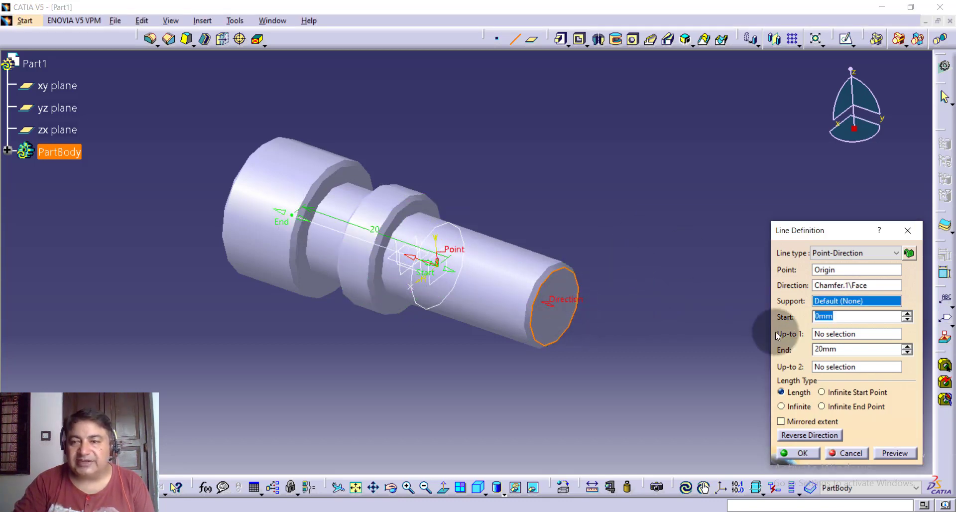
{"action": "left_click", "coordinate": [796, 436]}
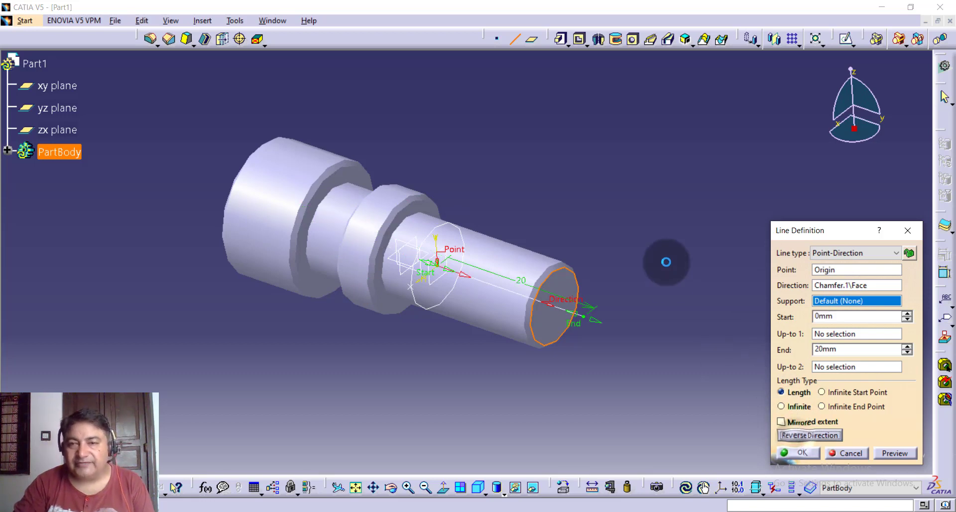
{"action": "left_click_drag", "start_coordinate": [598, 325], "coordinate": [694, 348]}
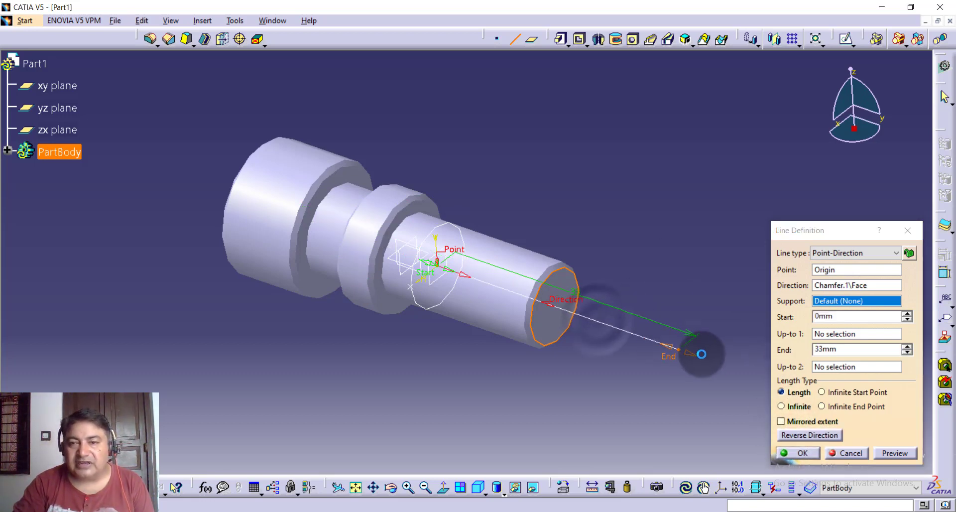
{"action": "mouse_move", "coordinate": [649, 229]}
{"action": "middle_mouse_down"}
{"action": "mouse_move", "coordinate": [672, 213]}
{"action": "mouse_move", "coordinate": [640, 213]}
{"action": "middle_mouse_up"}
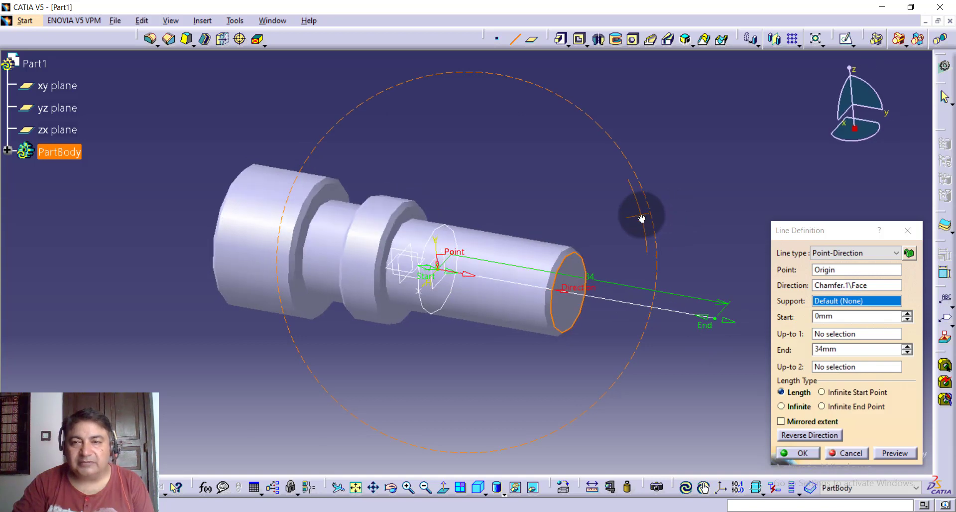
{"action": "left_click", "coordinate": [801, 454]}
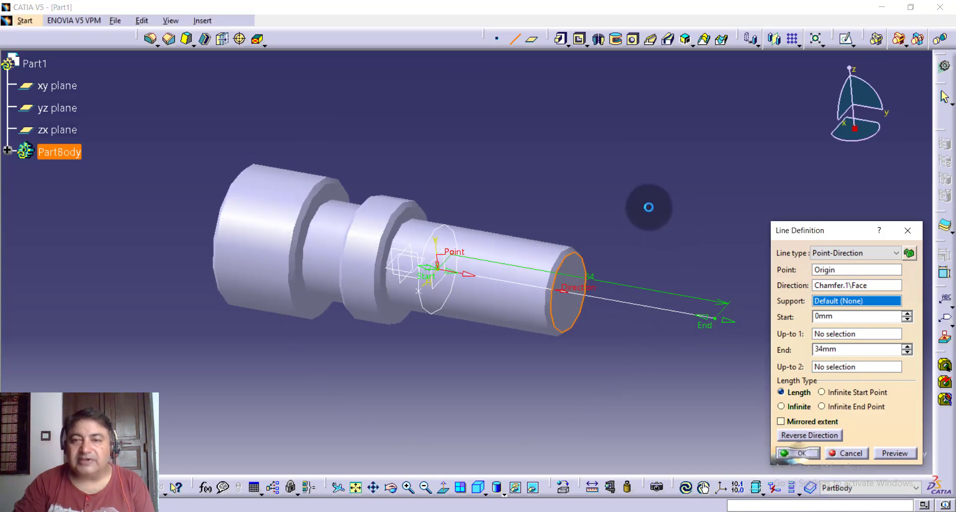
{"action": "middle_click_drag", "start_coordinate": [662, 201], "coordinate": [644, 207]}
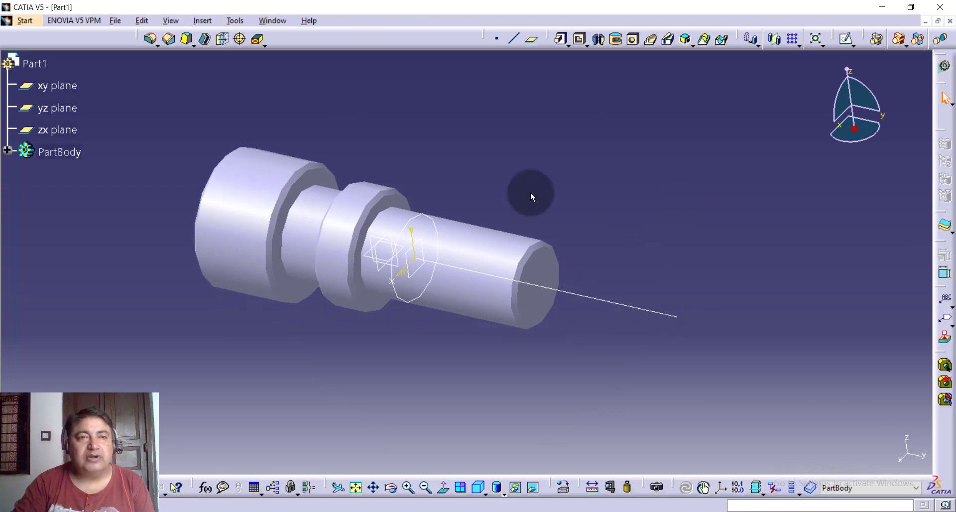
{"action": "left_click", "coordinate": [19, 23]}
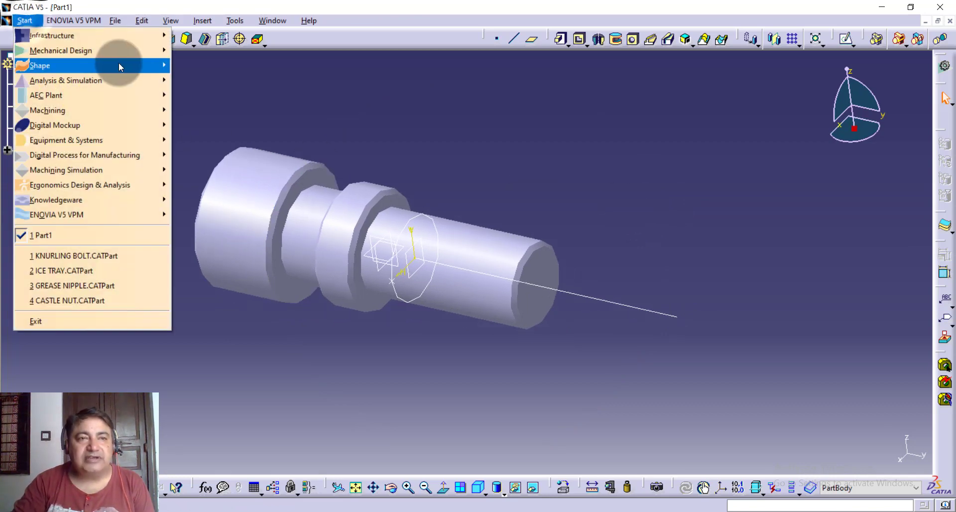
{"action": "mouse_move", "coordinate": [62, 50]}
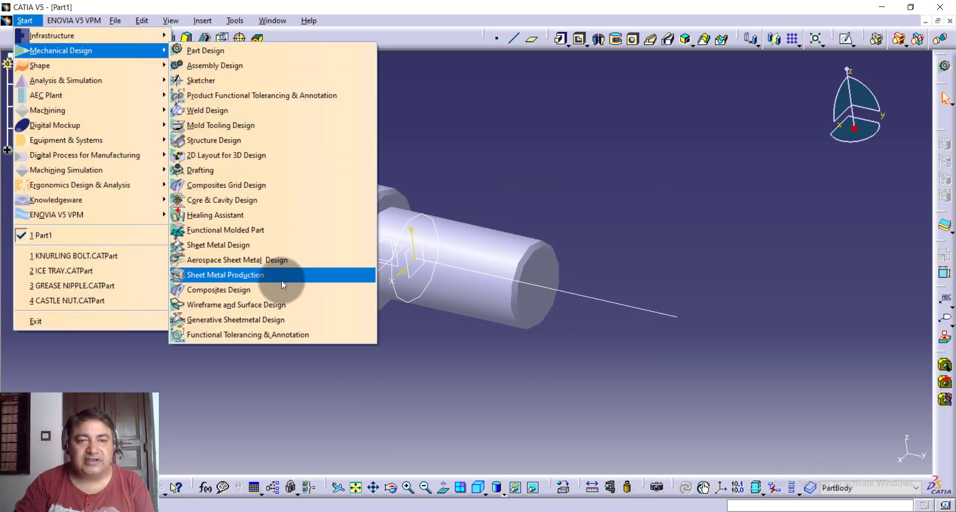
In Wireframe and Surface Design, define a helix starting at Point.1 about Line.1.
{"action": "left_click", "coordinate": [284, 305]}
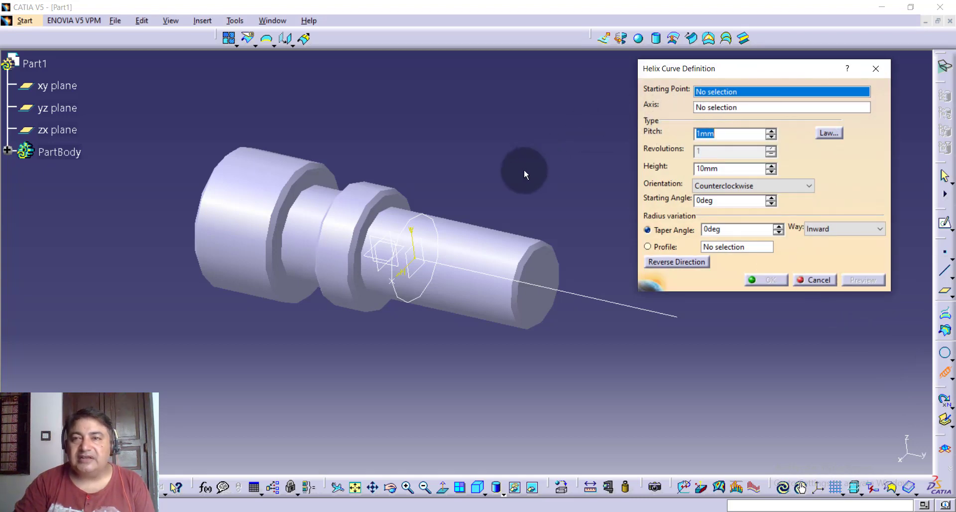
{"action": "middle_click_drag", "start_coordinate": [524, 169], "coordinate": [535, 183]}
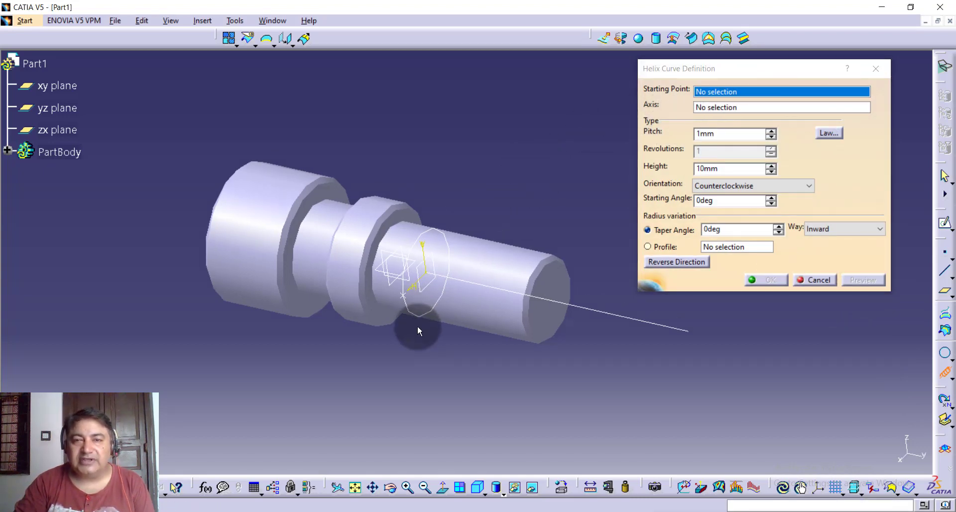
{"action": "left_click", "coordinate": [404, 297]}
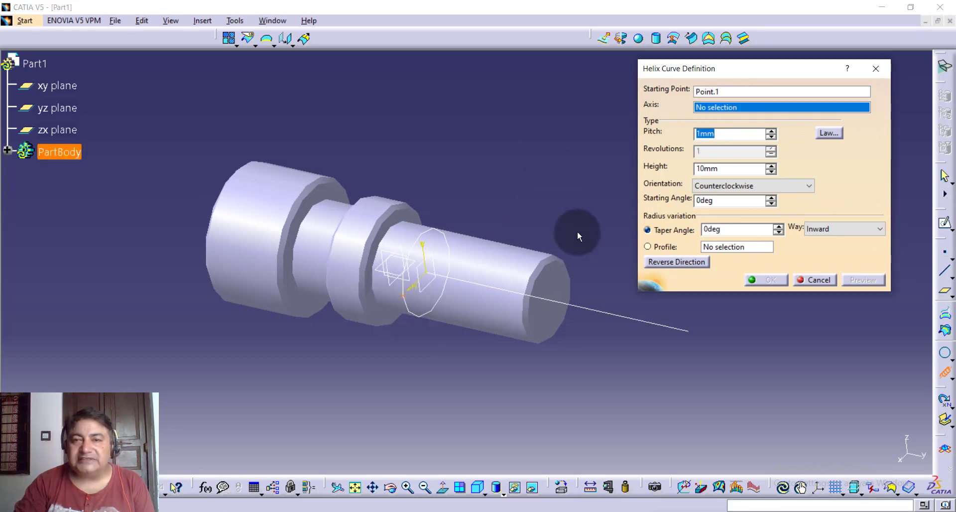
{"action": "left_click", "coordinate": [572, 303]}
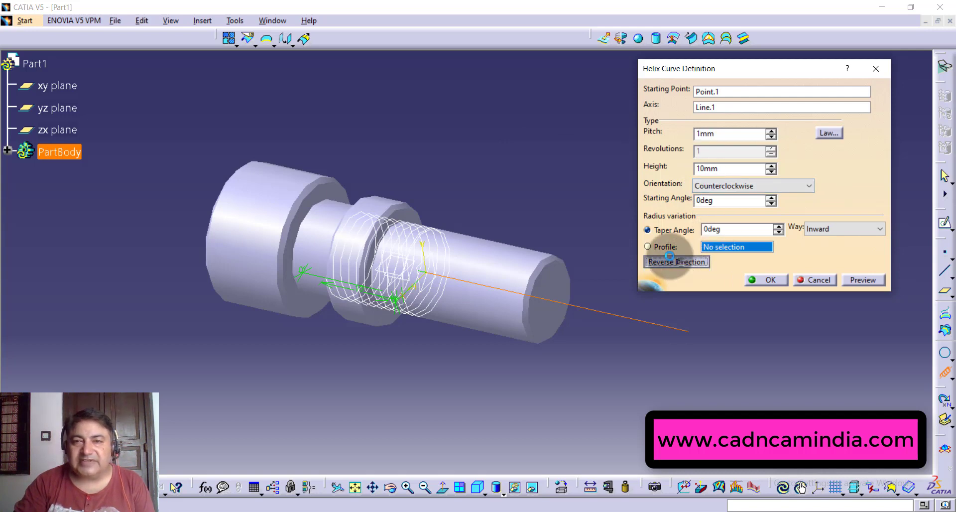
Reverse the helix along the shaft with 1.75 mm pitch and 20 mm height.
{"action": "left_click", "coordinate": [670, 255]}
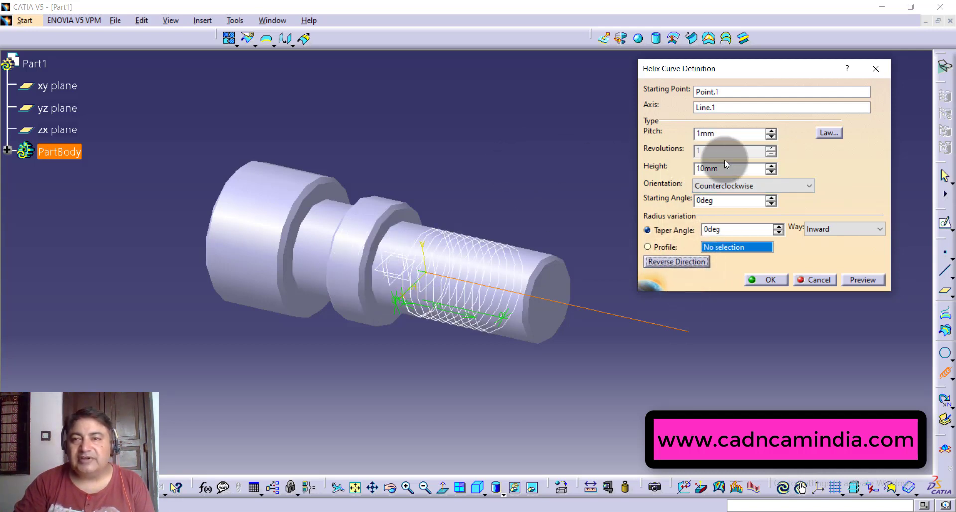
{"action": "type", "text": "1.75"}
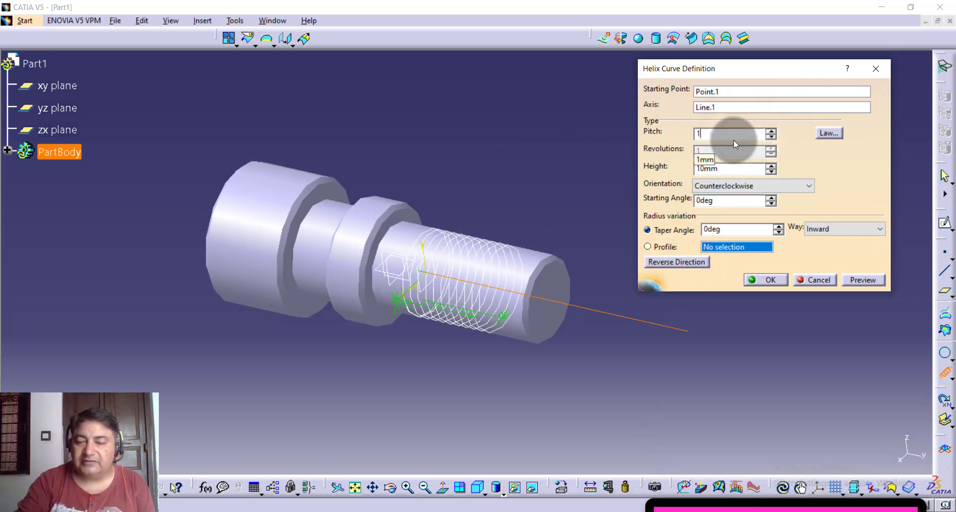
{"action": "left_click", "coordinate": [736, 165]}
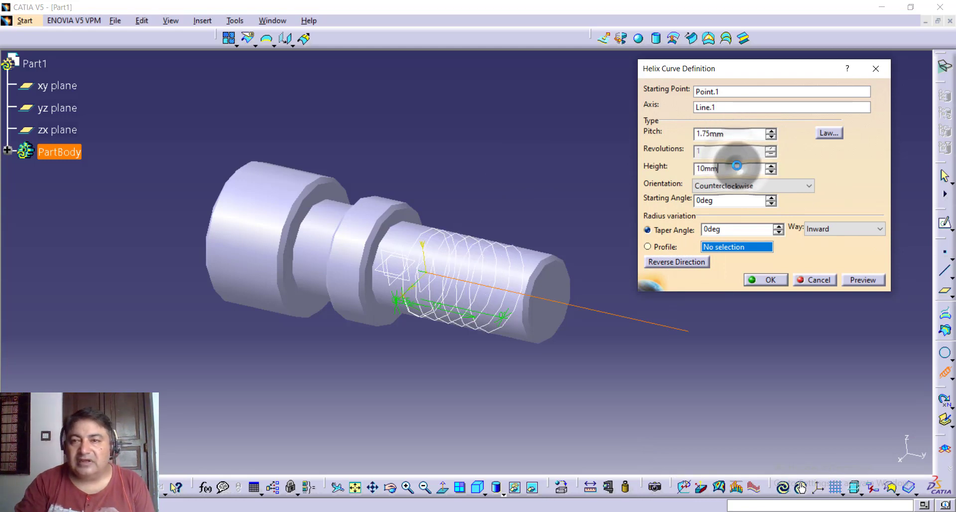
{"action": "left_click", "coordinate": [772, 165]}
{"action": "left_click", "coordinate": [772, 166]}
{"action": "left_click", "coordinate": [771, 166]}
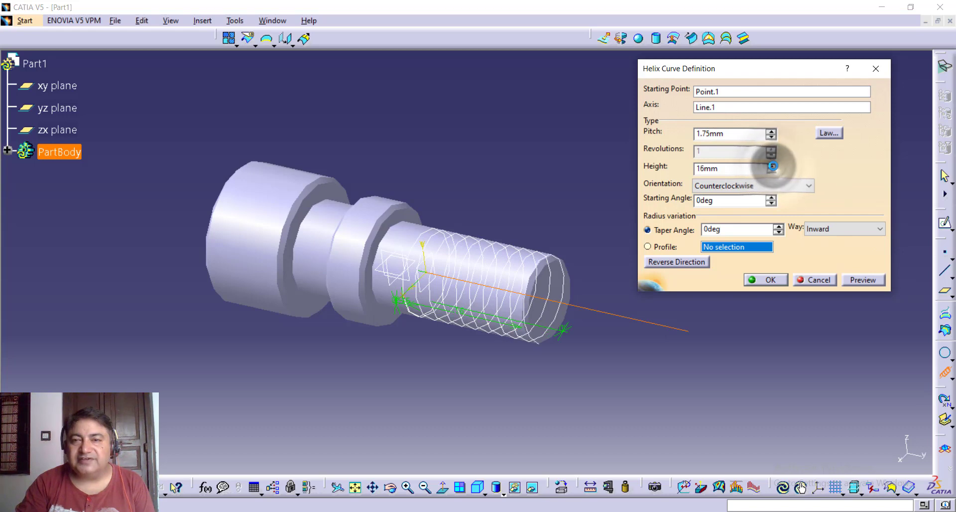
{"action": "left_click", "coordinate": [772, 166]}
{"action": "left_click", "coordinate": [772, 165]}
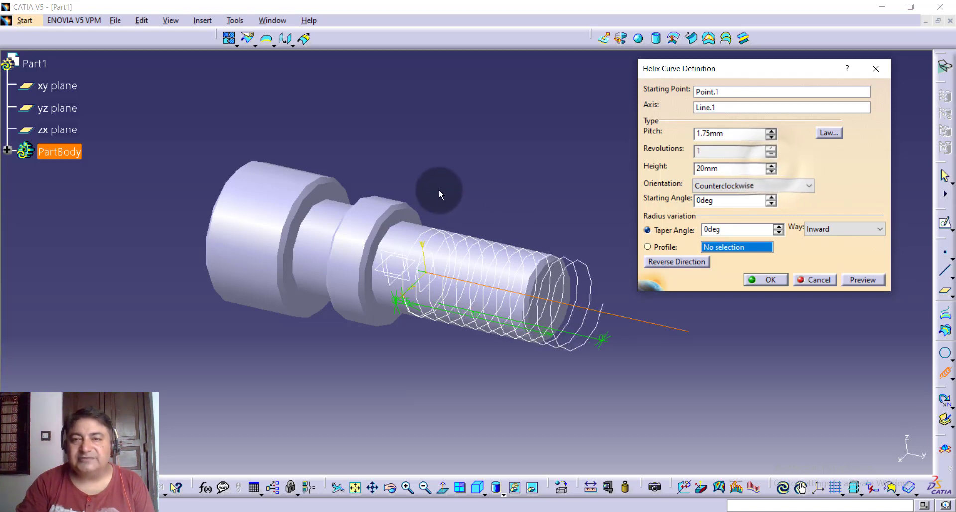
{"action": "middle_click_drag", "start_coordinate": [497, 192], "coordinate": [507, 178]}
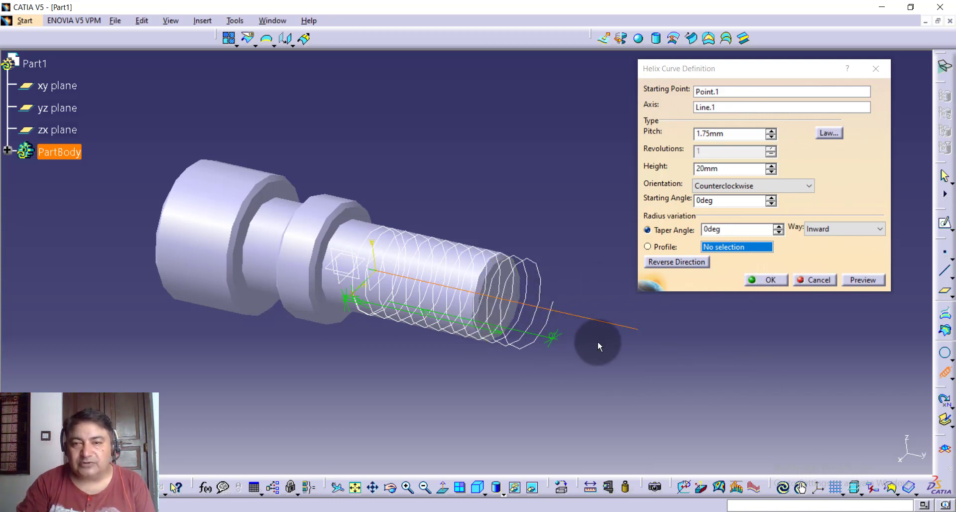
{"action": "left_click", "coordinate": [776, 282]}
{"action": "mouse_move", "coordinate": [546, 205]}
{"action": "middle_mouse_down"}
{"action": "mouse_move", "coordinate": [648, 210]}
{"action": "mouse_move", "coordinate": [642, 196]}
{"action": "middle_mouse_up"}
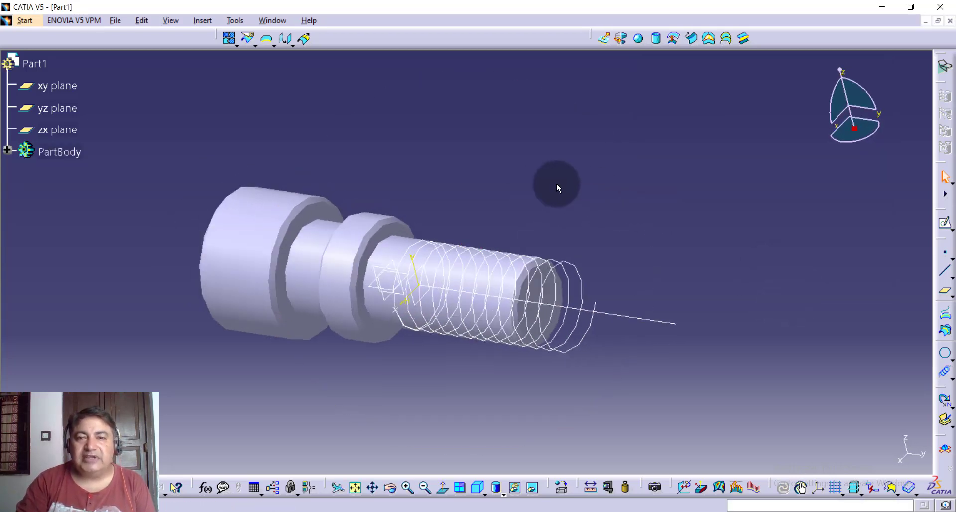
Clear the selection and switch to Part Design via Start > Mechanical Design.
{"action": "middle_click_drag", "start_coordinate": [557, 185], "coordinate": [576, 188]}
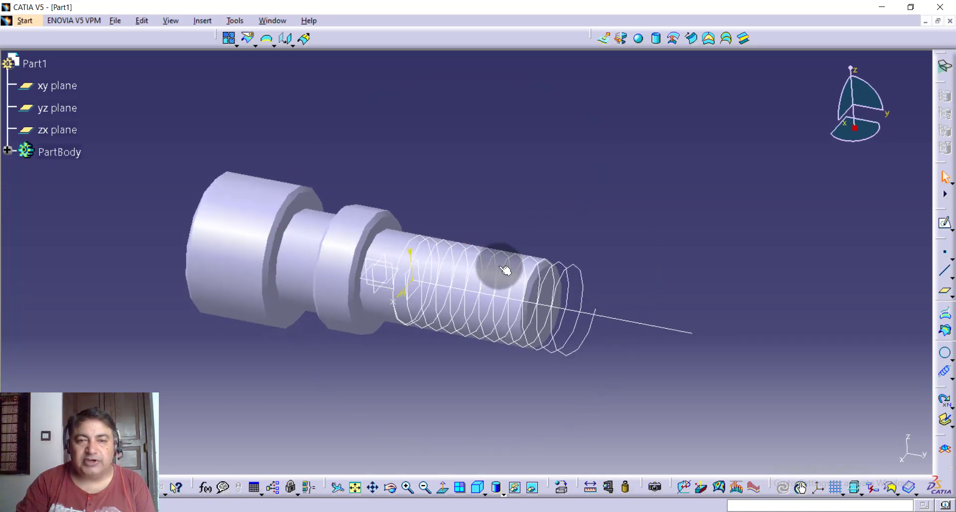
{"action": "left_click", "coordinate": [483, 139]}
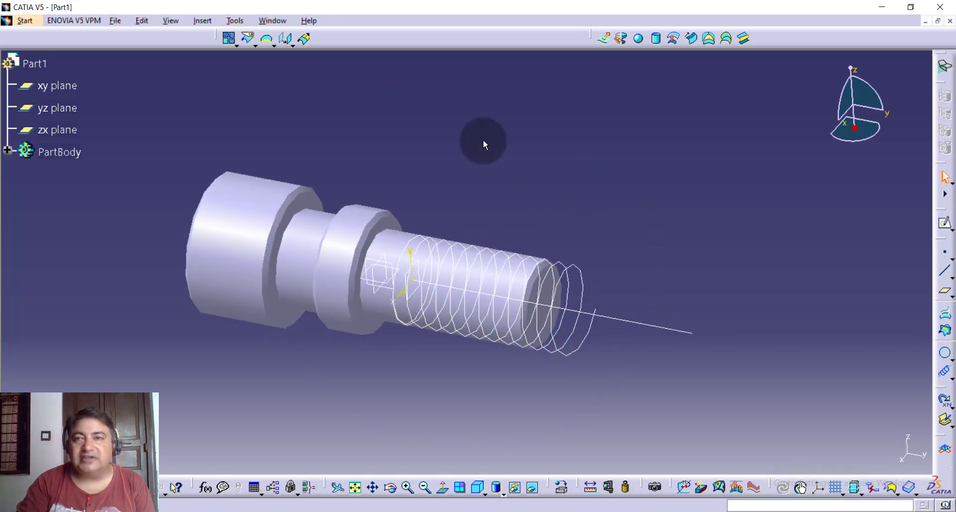
{"action": "left_click", "coordinate": [944, 224]}
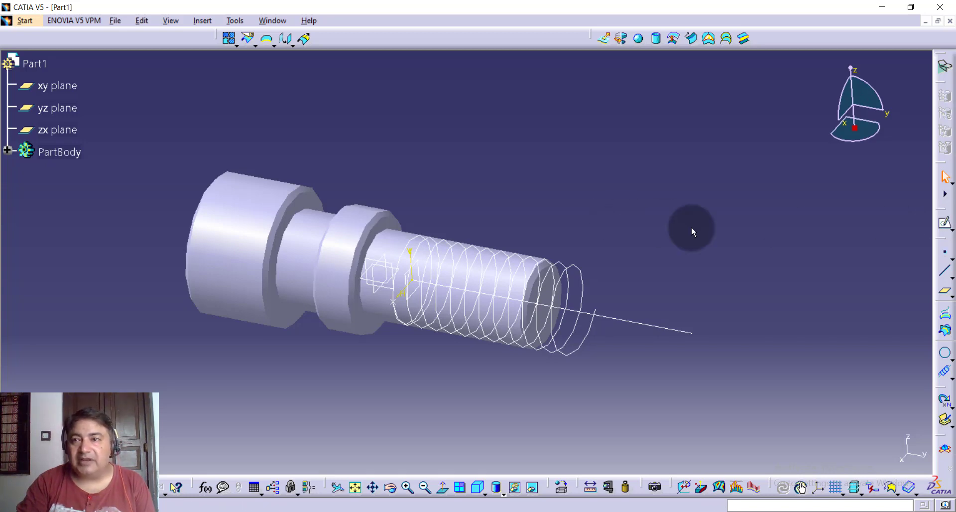
{"action": "left_click", "coordinate": [25, 20]}
{"action": "mouse_move", "coordinate": [61, 50]}
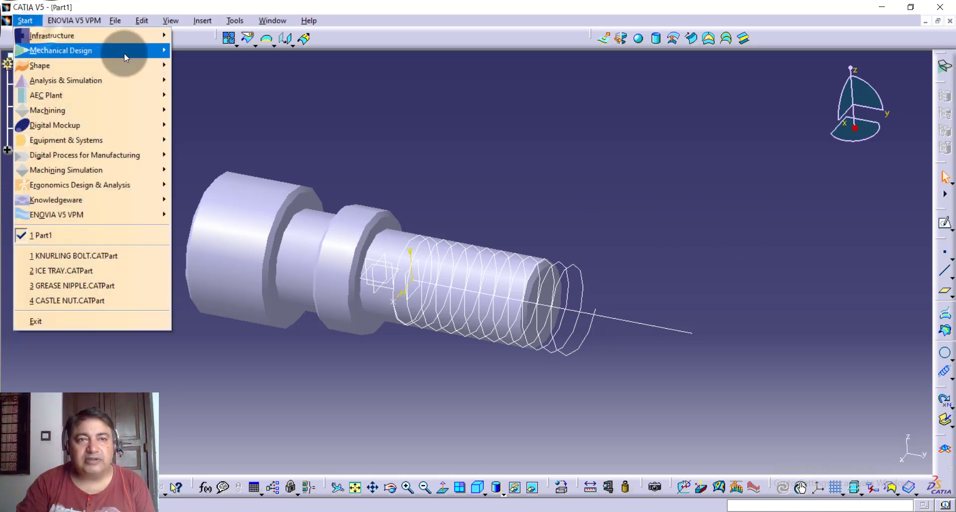
{"action": "left_click", "coordinate": [208, 49]}
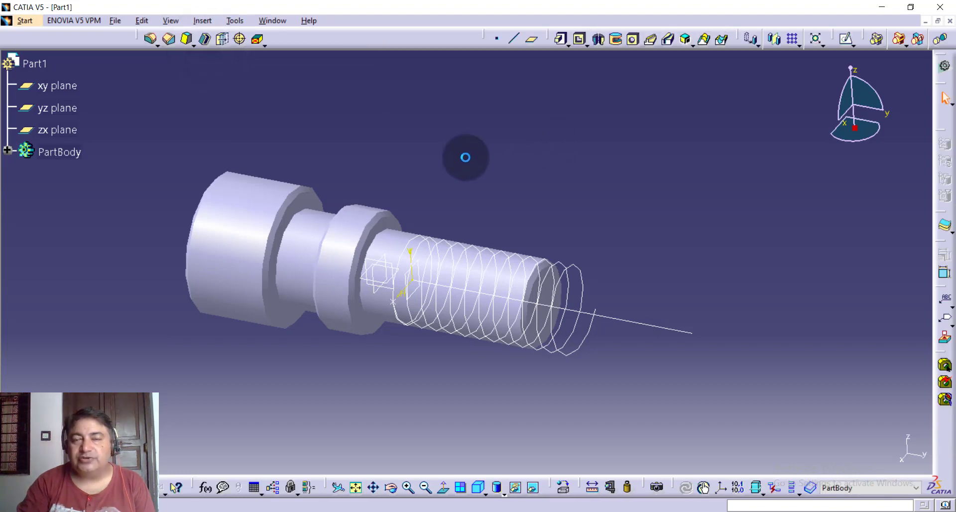
{"action": "middle_click_drag", "start_coordinate": [465, 156], "coordinate": [484, 157]}
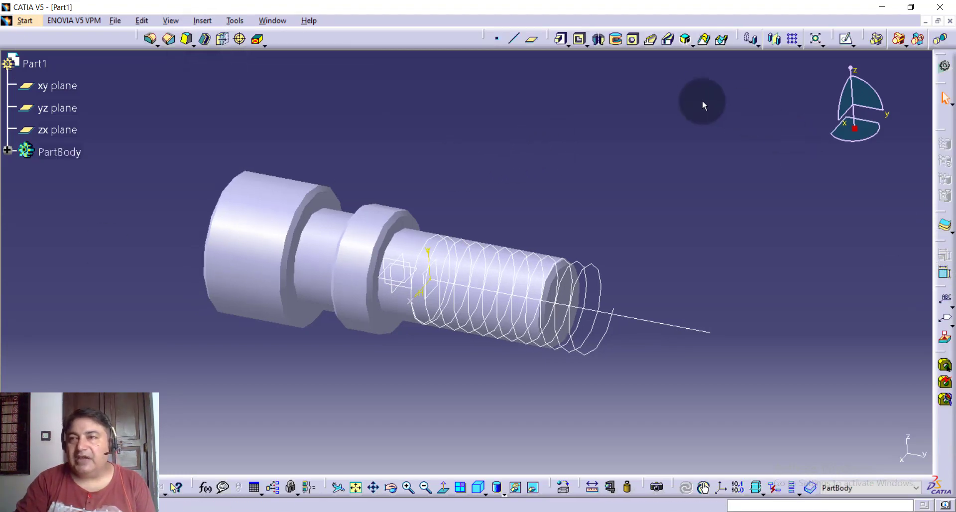
Create a Normal to curve plane on Helix.1 passing through Point.1.
{"action": "left_click", "coordinate": [531, 40]}
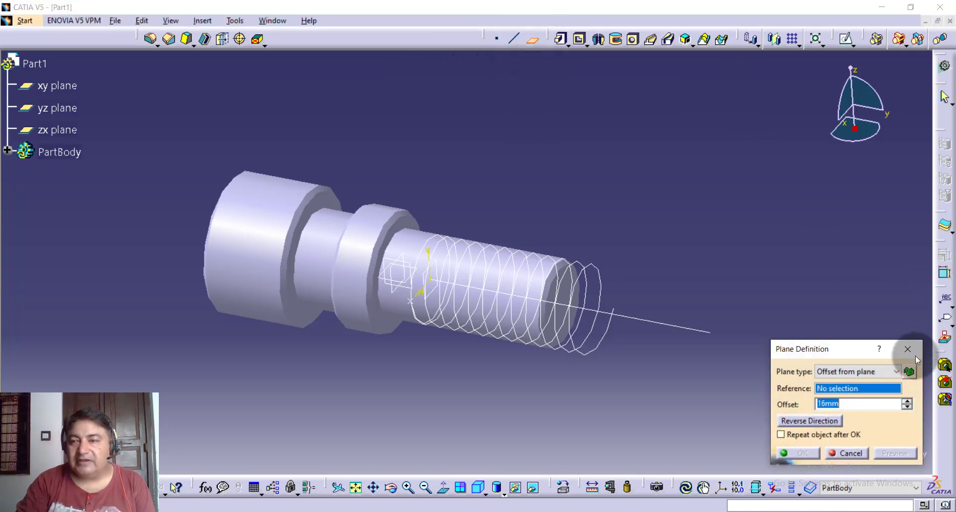
{"action": "left_click", "coordinate": [879, 371]}
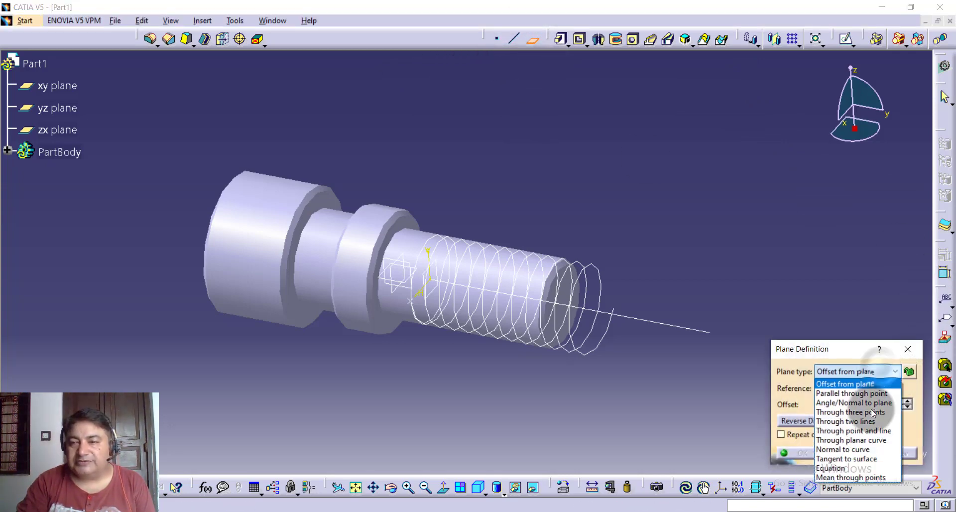
{"action": "left_click", "coordinate": [868, 449]}
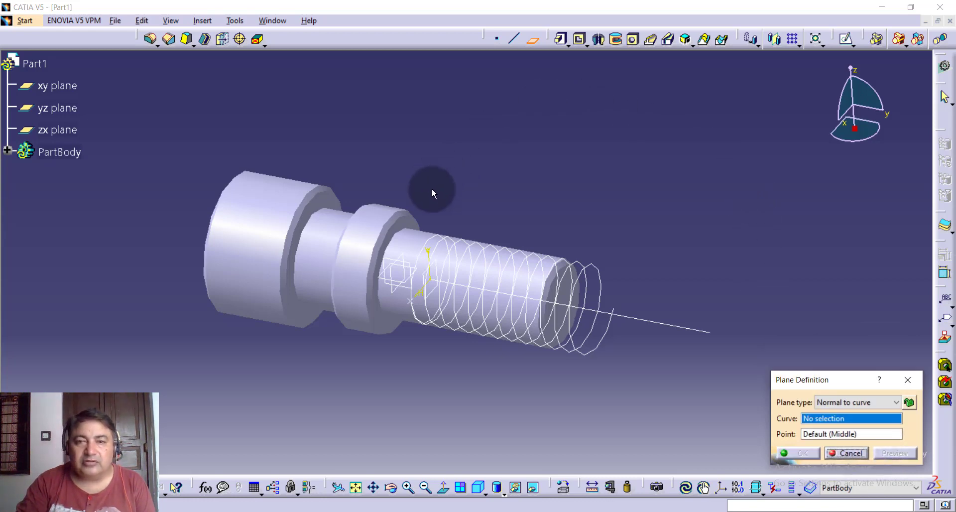
{"action": "left_click", "coordinate": [444, 249]}
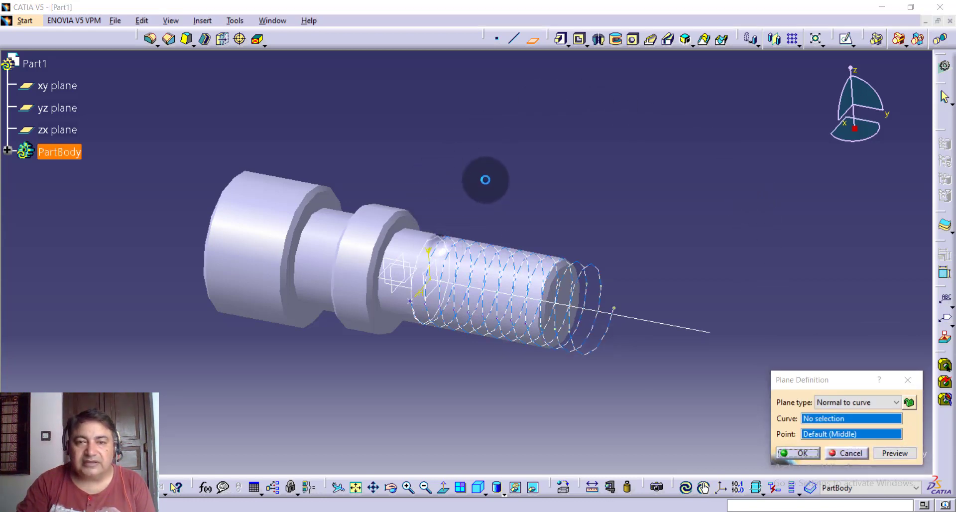
{"action": "middle_click_drag", "start_coordinate": [489, 177], "coordinate": [512, 177]}
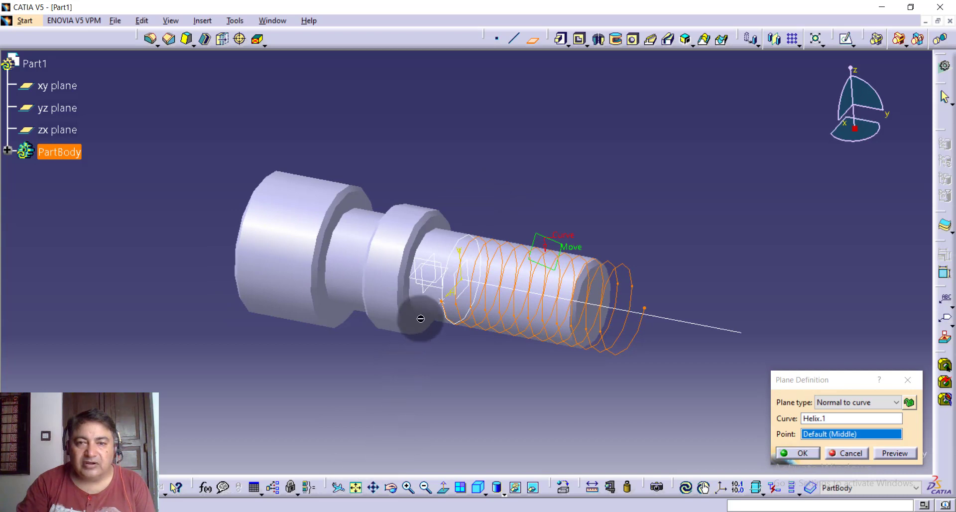
{"action": "left_click", "coordinate": [446, 305]}
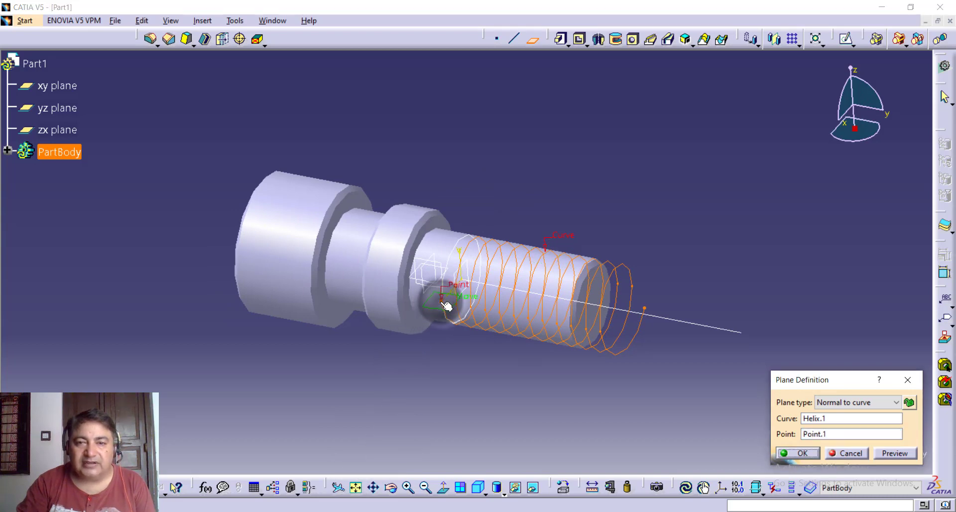
{"action": "left_click", "coordinate": [802, 455]}
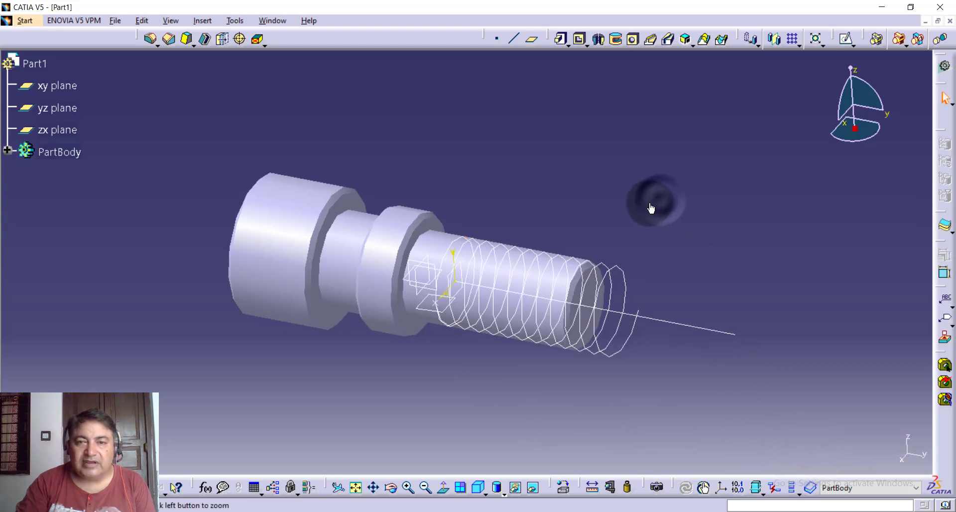
{"action": "mouse_move", "coordinate": [658, 199]}
{"action": "middle_mouse_down"}
{"action": "mouse_move", "coordinate": [618, 224]}
{"action": "mouse_move", "coordinate": [661, 256]}
{"action": "mouse_move", "coordinate": [554, 181]}
{"action": "middle_mouse_up"}
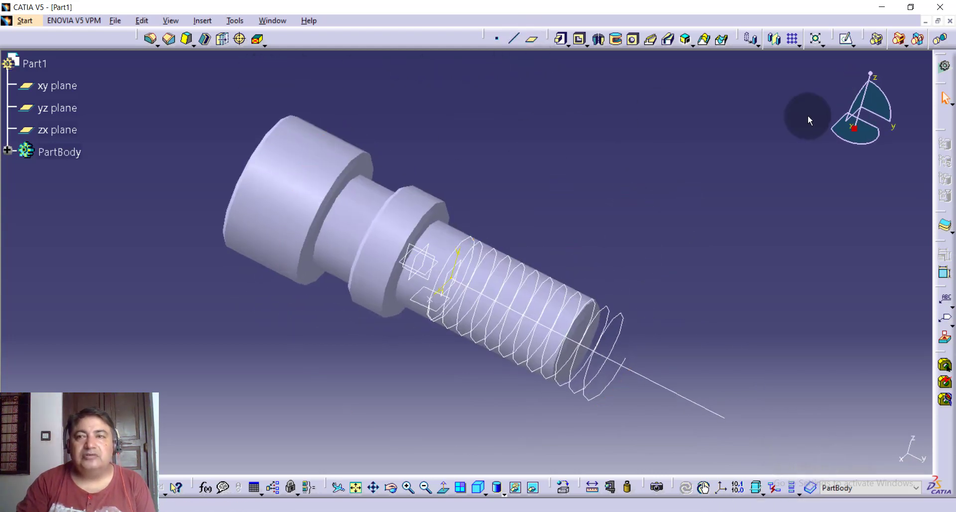
Open a sketch on the normal plane and zoom in on the helix start.
{"action": "left_click", "coordinate": [845, 39]}
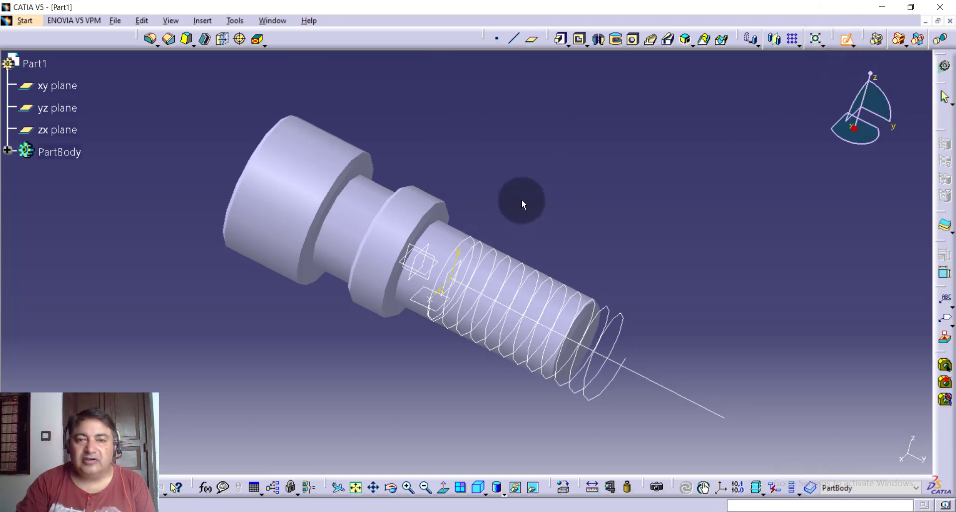
{"action": "middle_click_drag", "start_coordinate": [522, 203], "coordinate": [409, 310]}
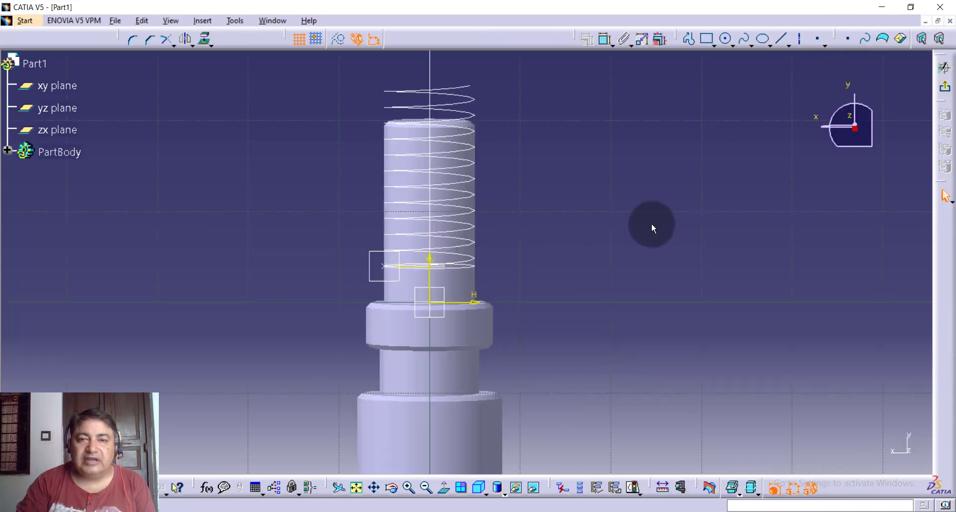
{"action": "middle_click_drag", "start_coordinate": [634, 222], "coordinate": [694, 205]}
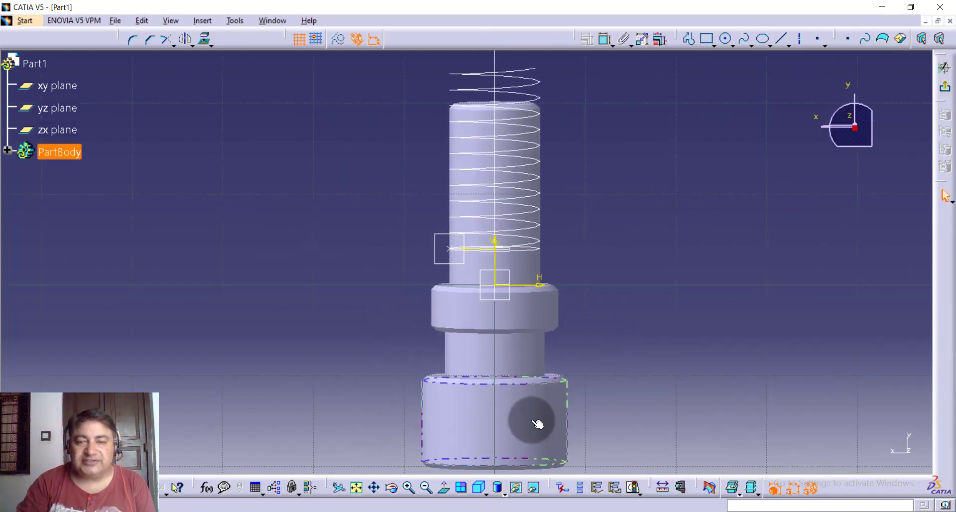
{"action": "left_click", "coordinate": [410, 487]}
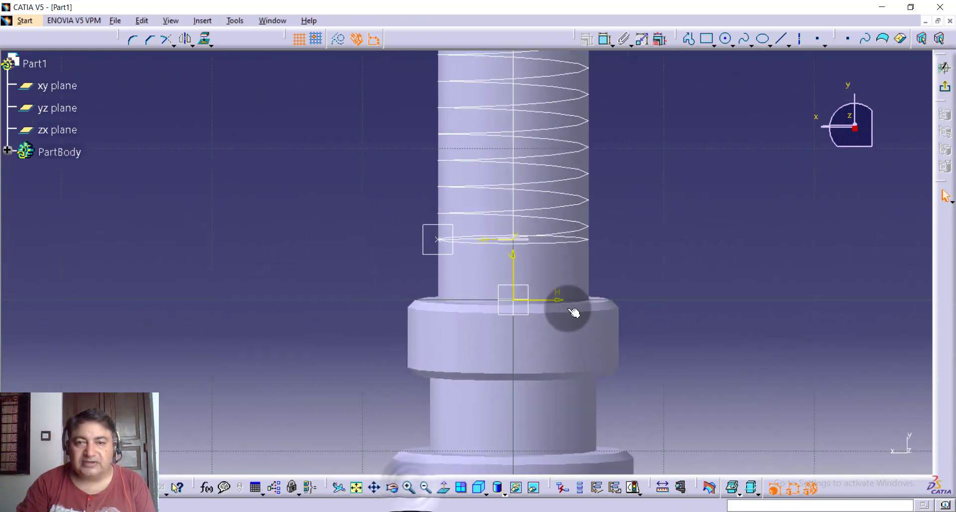
{"action": "middle_click_drag", "start_coordinate": [687, 169], "coordinate": [680, 206]}
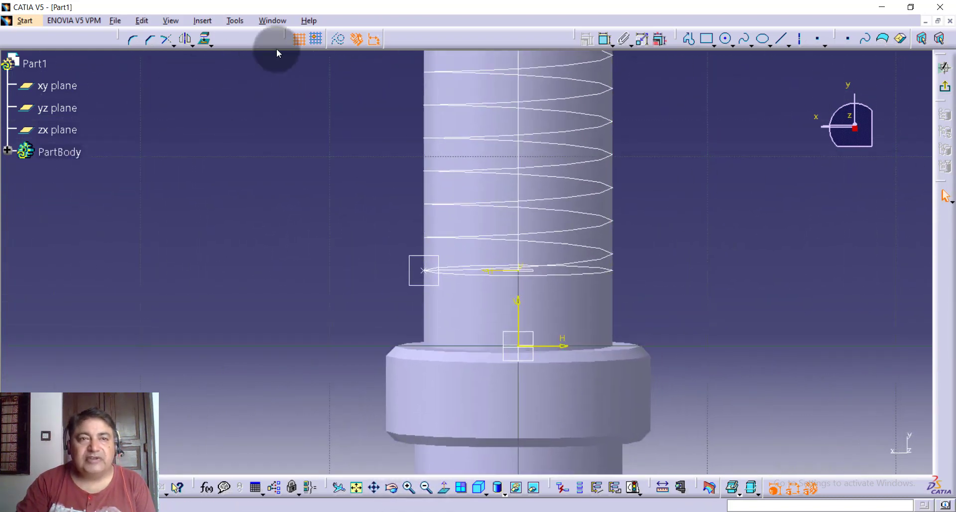
Project geometry at the helix end and switch to standard rather than construction elements.
{"action": "left_click", "coordinate": [205, 45]}
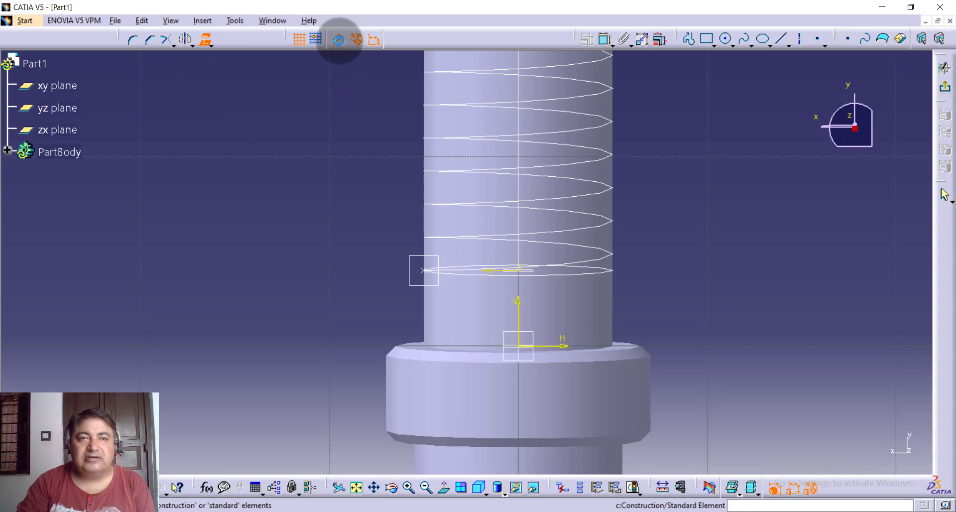
{"action": "left_click", "coordinate": [205, 45]}
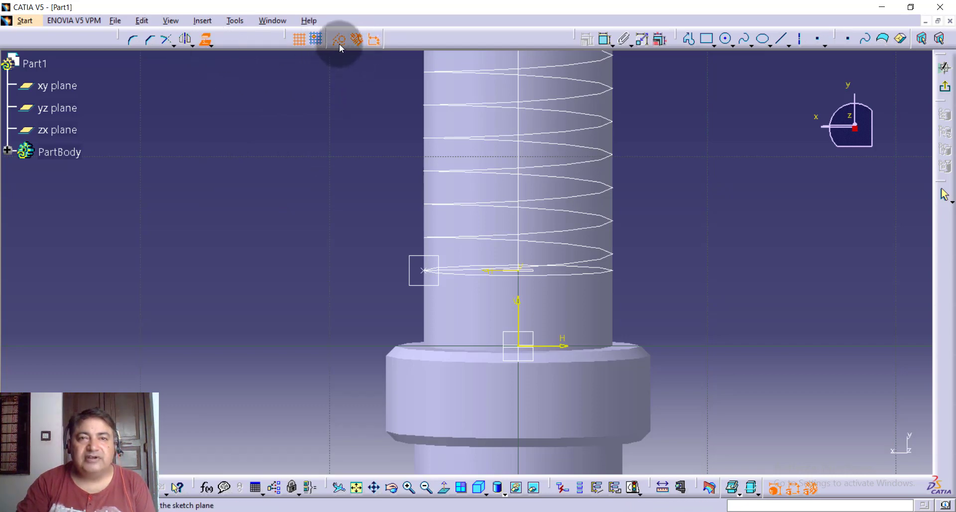
{"action": "left_click", "coordinate": [411, 288]}
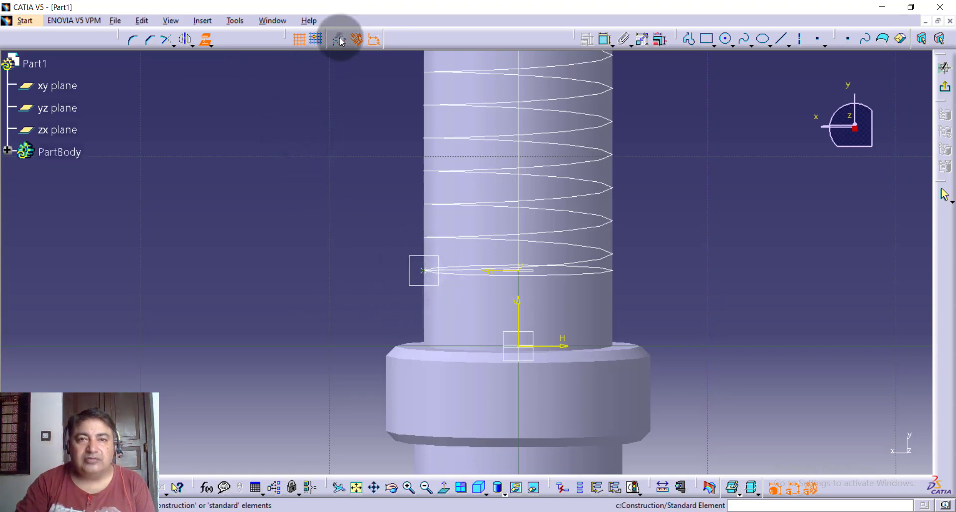
{"action": "left_click", "coordinate": [204, 39]}
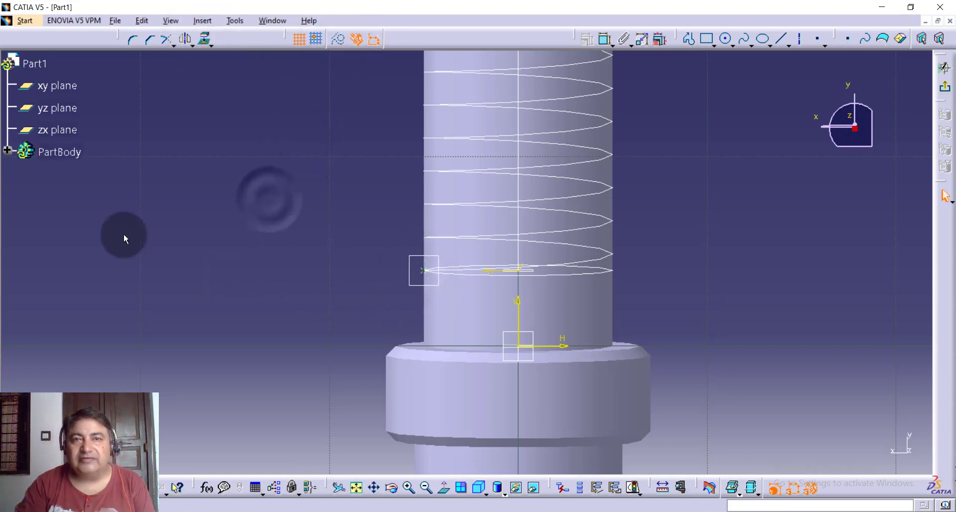
{"action": "middle_click_drag", "start_coordinate": [682, 144], "coordinate": [676, 162]}
{"action": "left_click", "coordinate": [437, 316]}
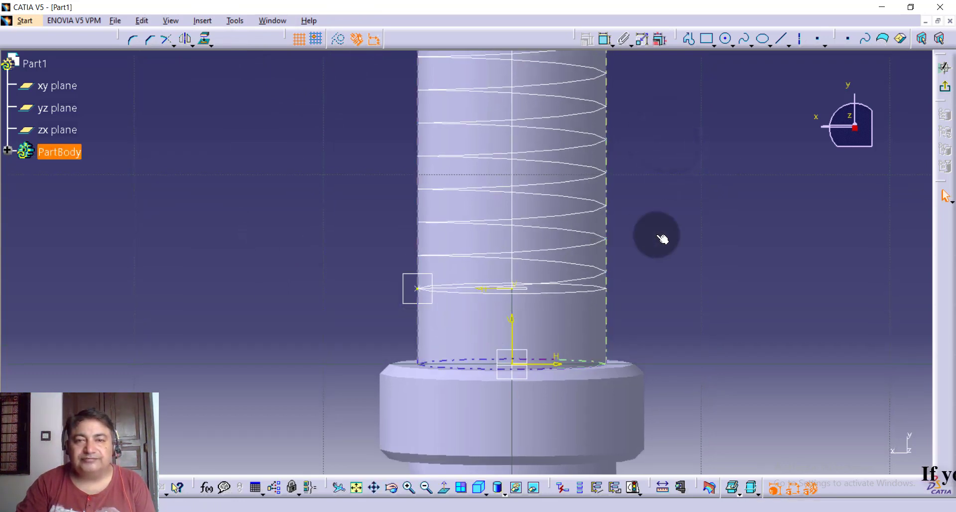
{"action": "left_click", "coordinate": [720, 123]}
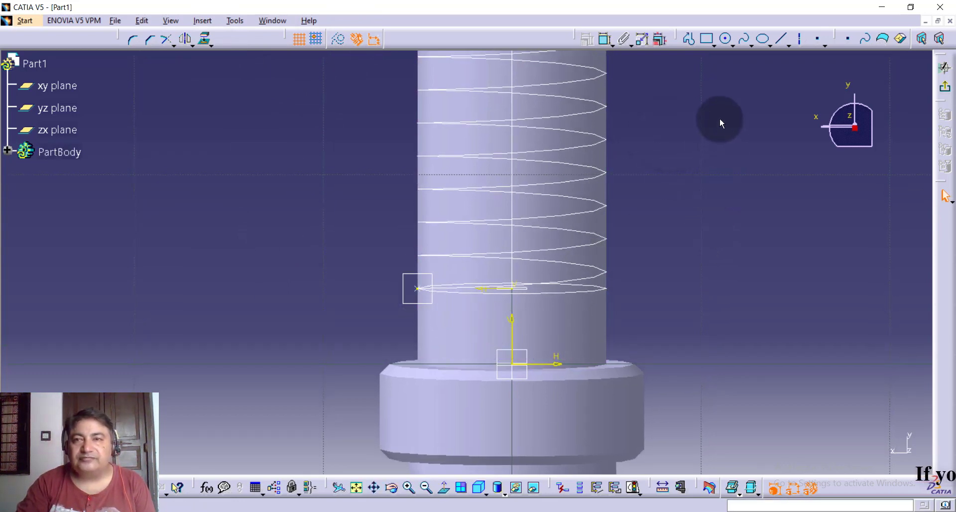
Draw a closed triangular profile starting and ending at the helix end point.
{"action": "left_click", "coordinate": [689, 44]}
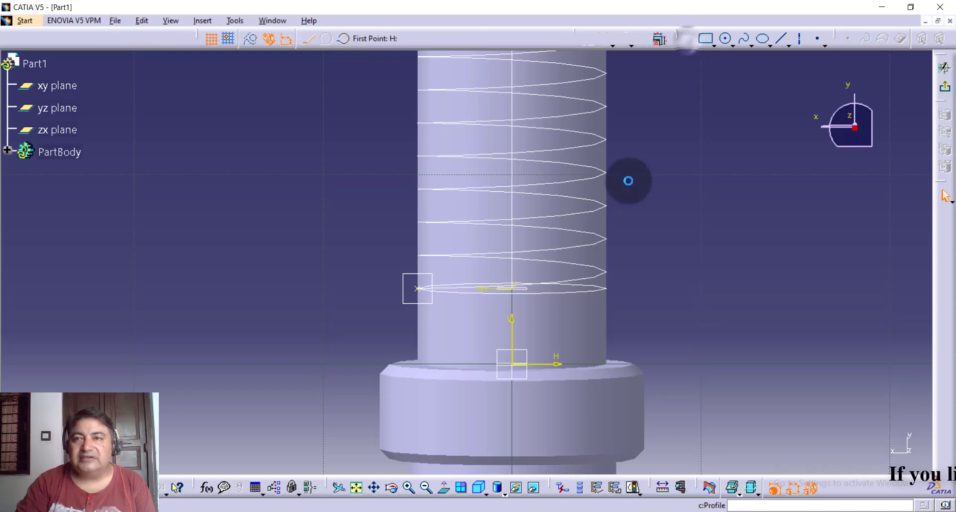
{"action": "left_click", "coordinate": [418, 288]}
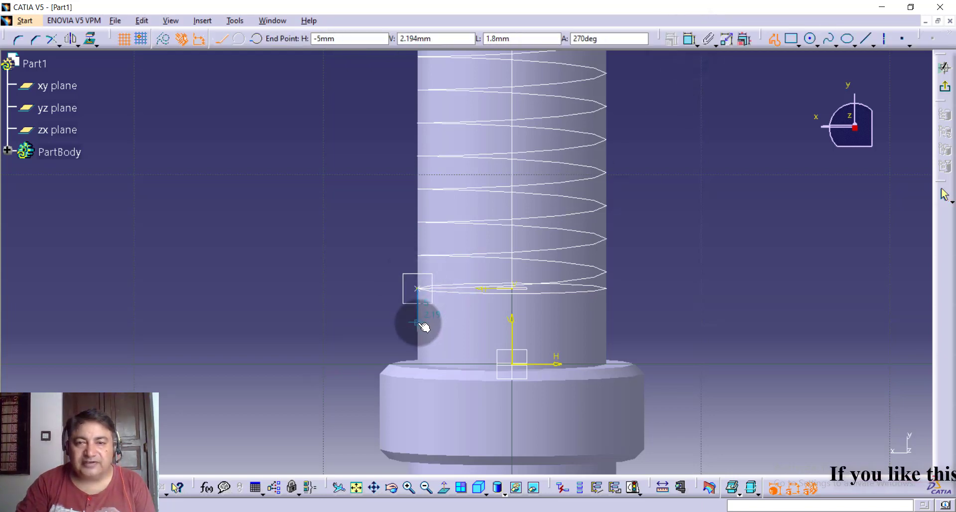
{"action": "left_click", "coordinate": [417, 323]}
{"action": "left_click", "coordinate": [438, 308]}
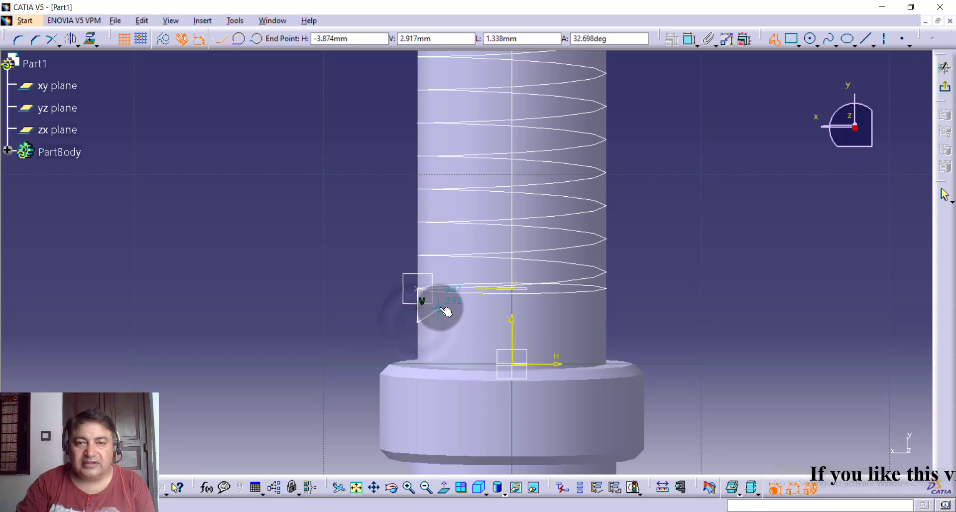
{"action": "left_click", "coordinate": [421, 289]}
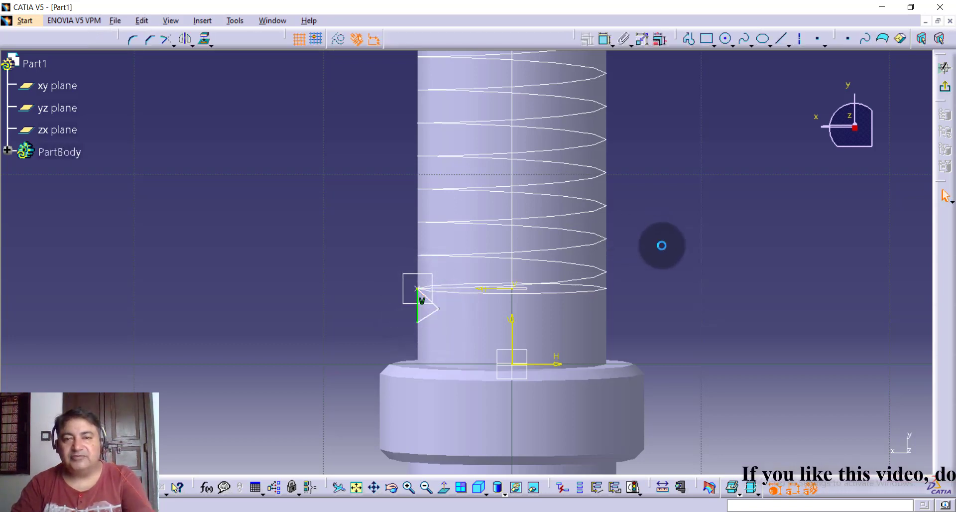
{"action": "left_click", "coordinate": [409, 487]}
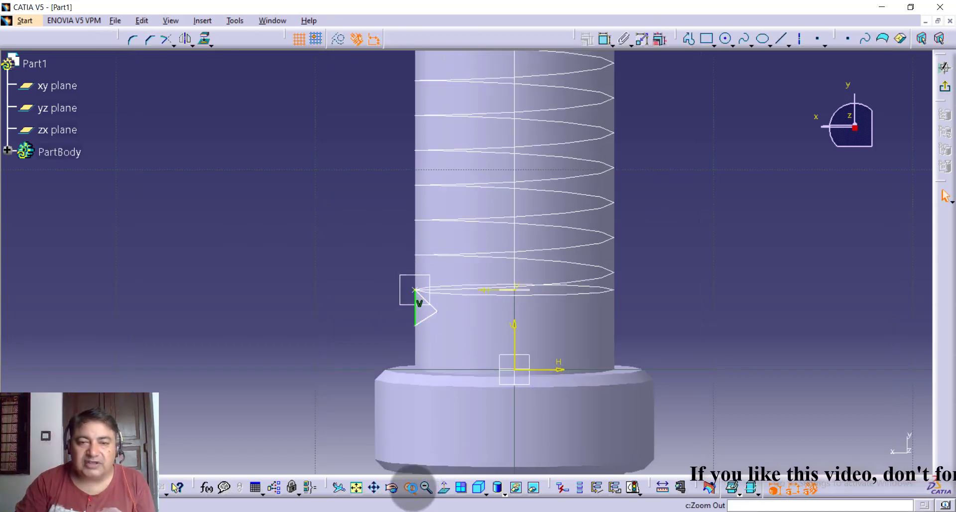
{"action": "middle_click_drag", "start_coordinate": [507, 405], "coordinate": [731, 257]}
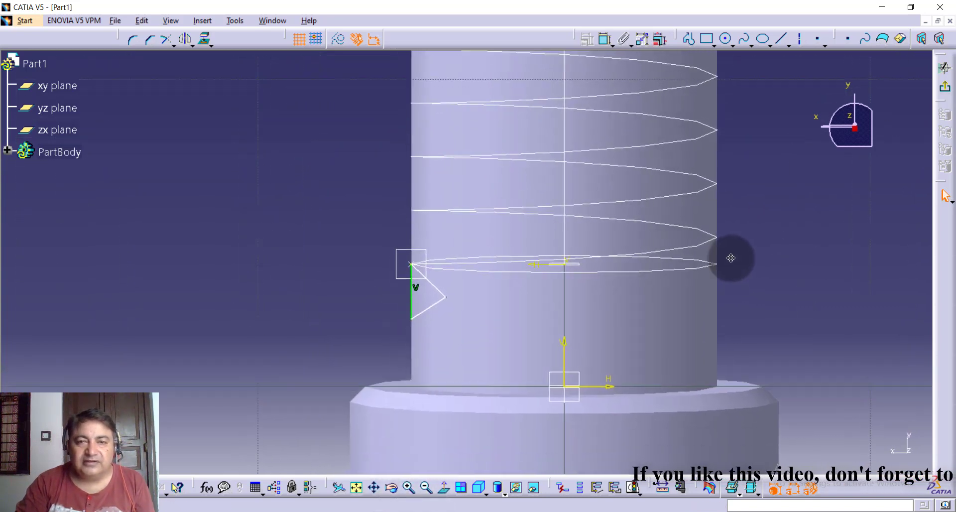
Dimension the triangle's vertical side to 0.75.
{"action": "left_click", "coordinate": [605, 39]}
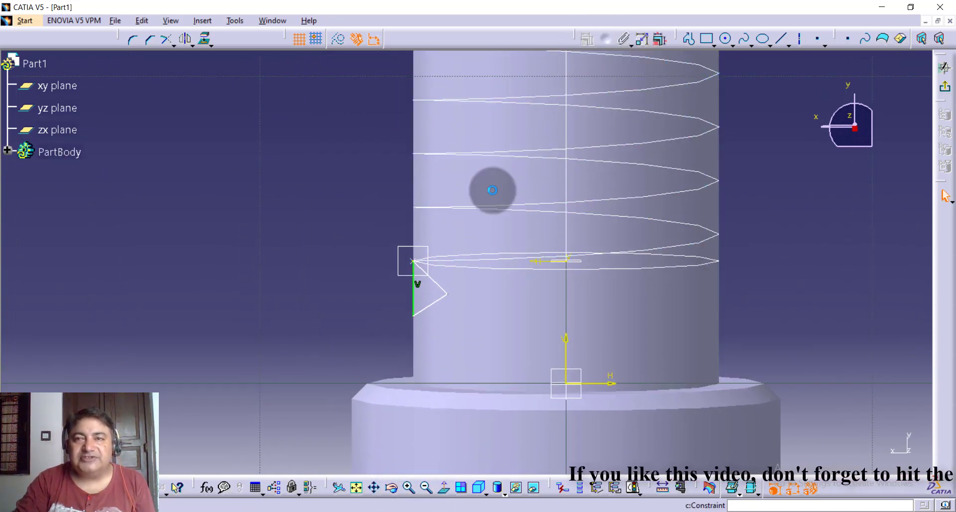
{"action": "left_click", "coordinate": [412, 296]}
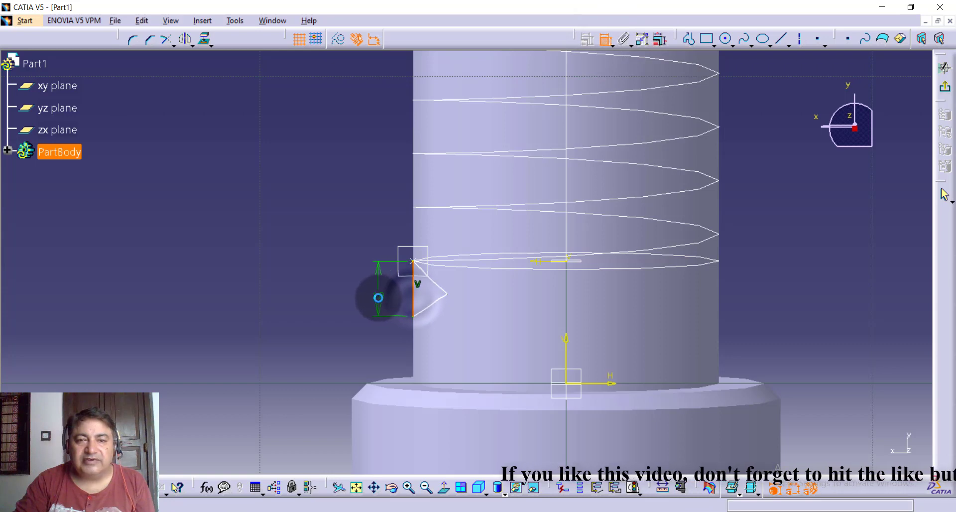
{"action": "left_click", "coordinate": [379, 297]}
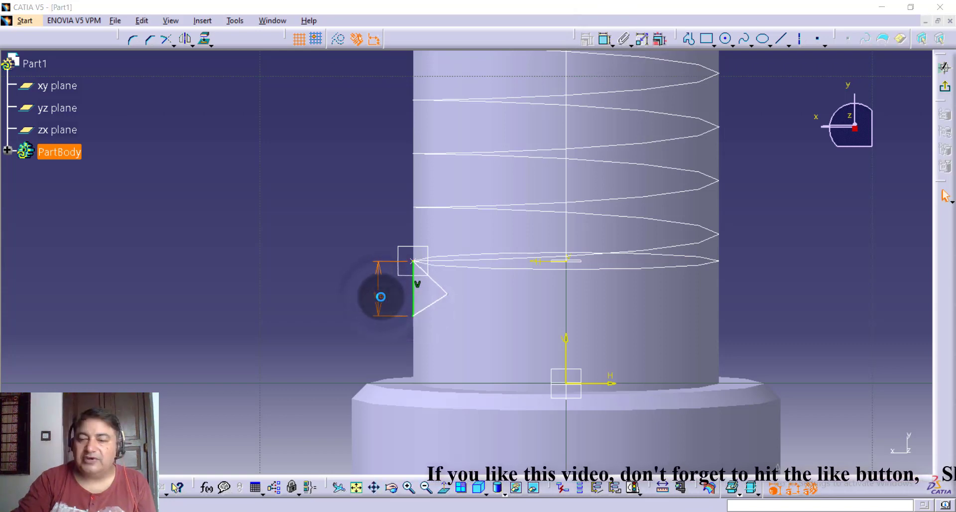
{"action": "double_click", "coordinate": [381, 296]}
{"action": "type", "text": "0.75mm"}
{"action": "key", "text": "Return"}
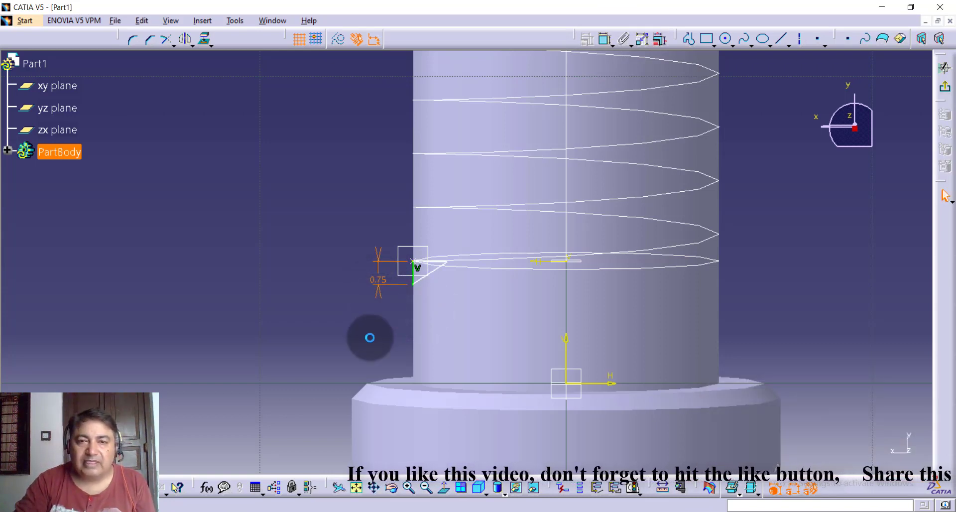
Constrain the upper slanted side to 60° from the vertical side.
{"action": "left_click", "coordinate": [370, 338]}
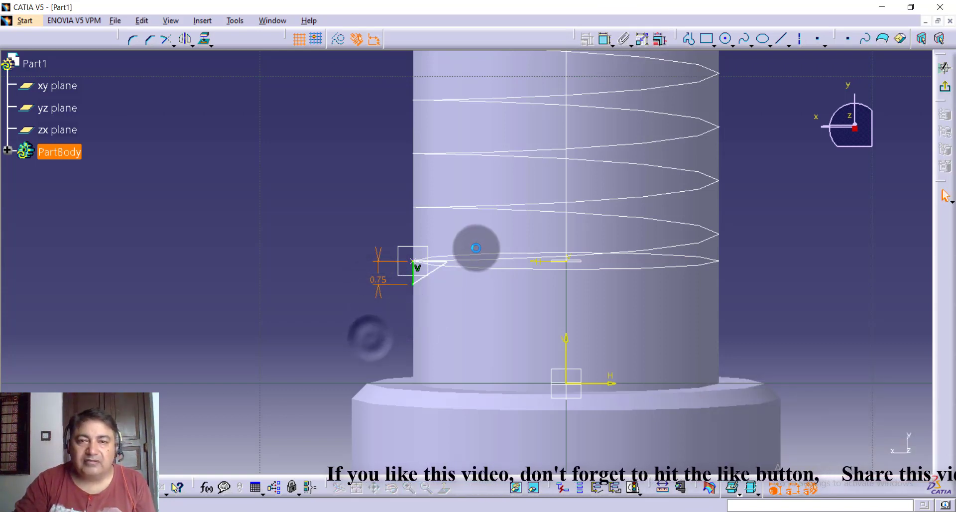
{"action": "left_click", "coordinate": [606, 43]}
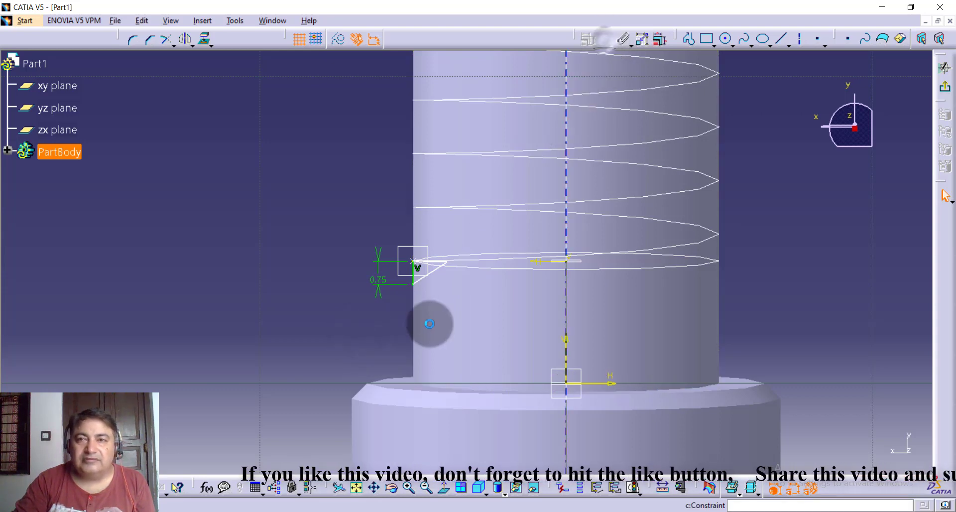
{"action": "left_click", "coordinate": [422, 275]}
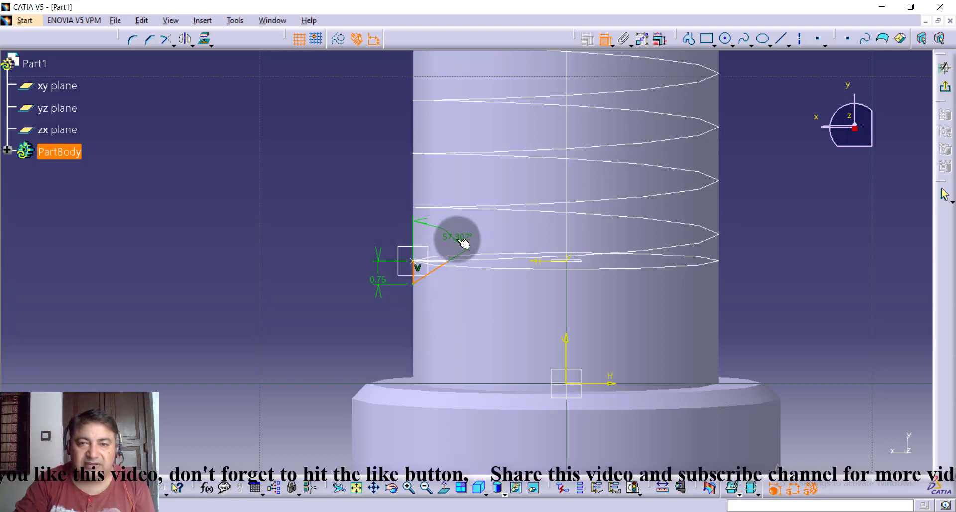
{"action": "left_click", "coordinate": [470, 243]}
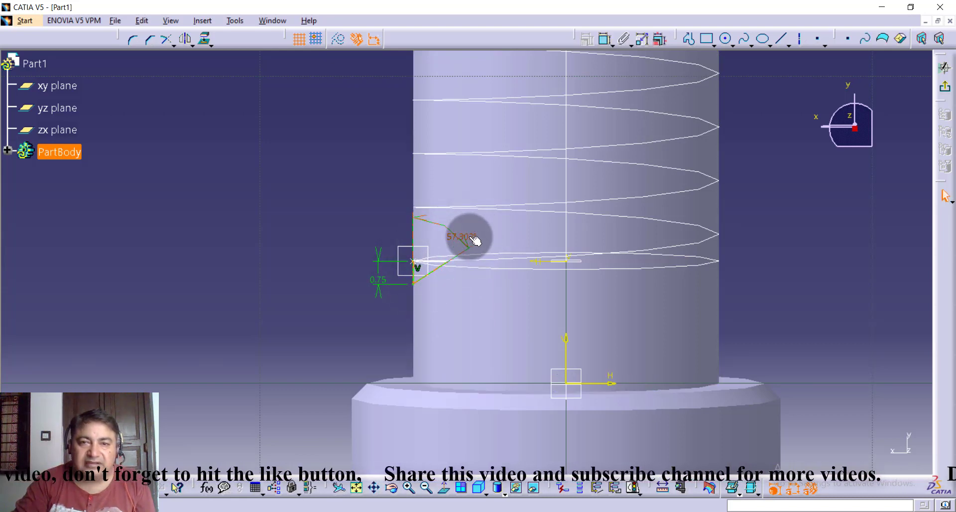
{"action": "double_click", "coordinate": [461, 234]}
{"action": "type", "text": "60"}
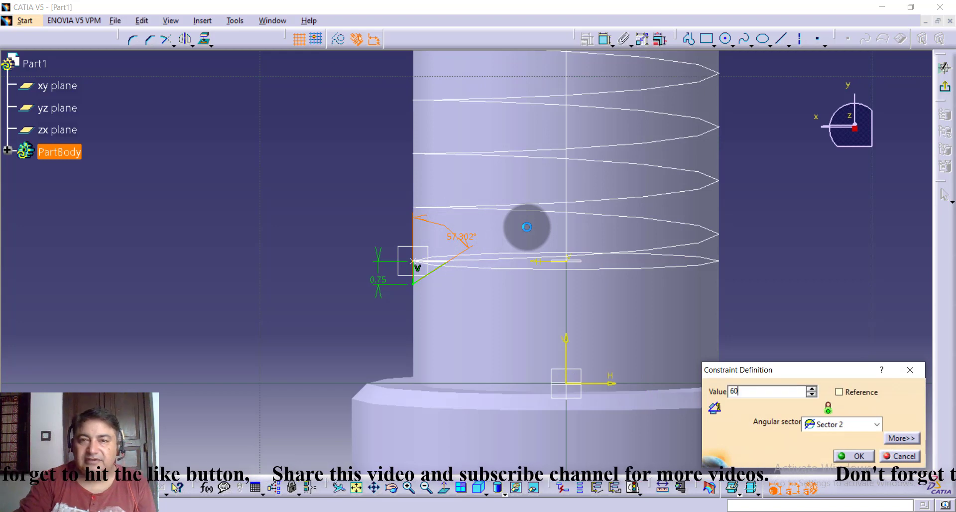
{"action": "key", "text": "Return"}
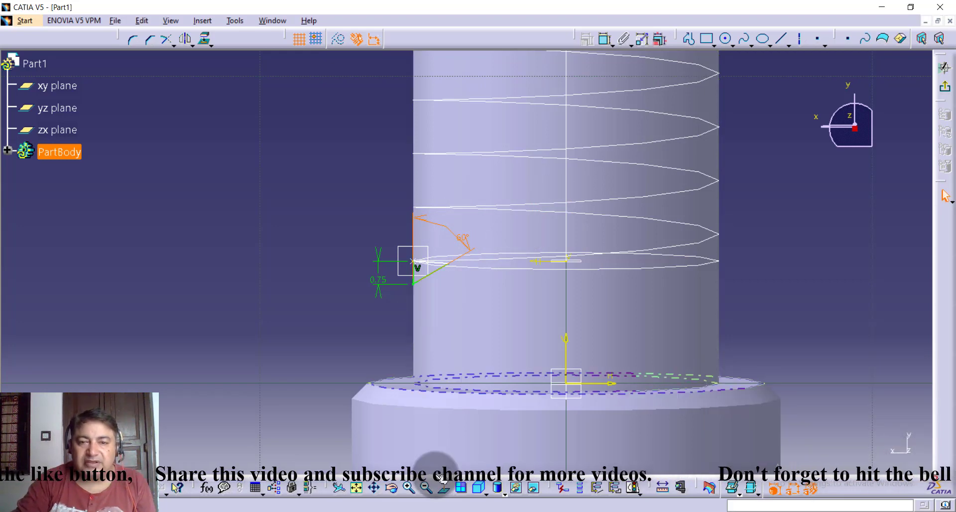
Constrain the lower slanted side to 60° from the vertical side.
{"action": "left_click", "coordinate": [408, 487]}
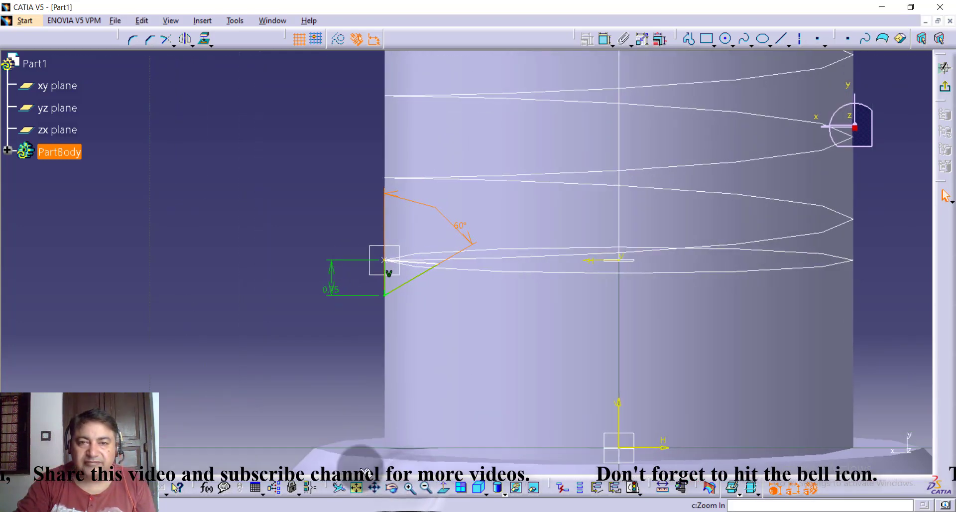
{"action": "left_click", "coordinate": [308, 177]}
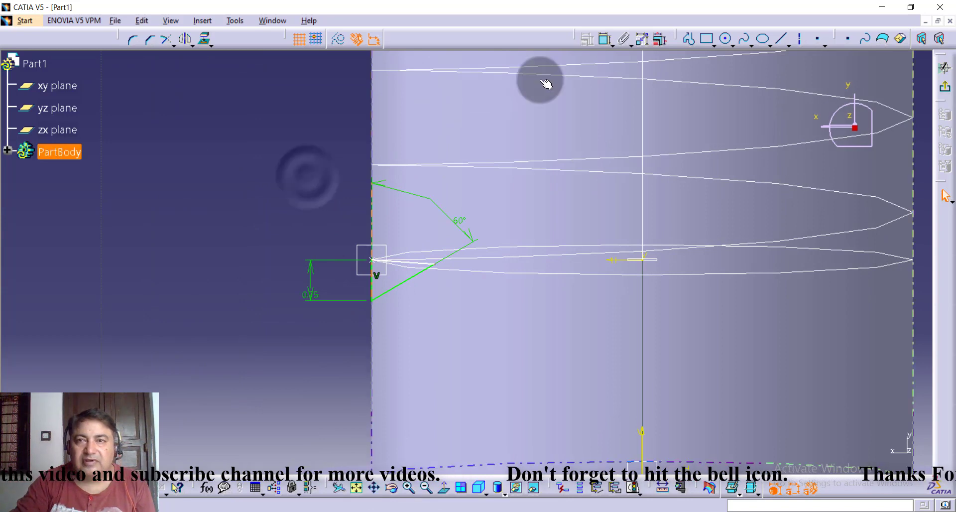
{"action": "left_click", "coordinate": [605, 38]}
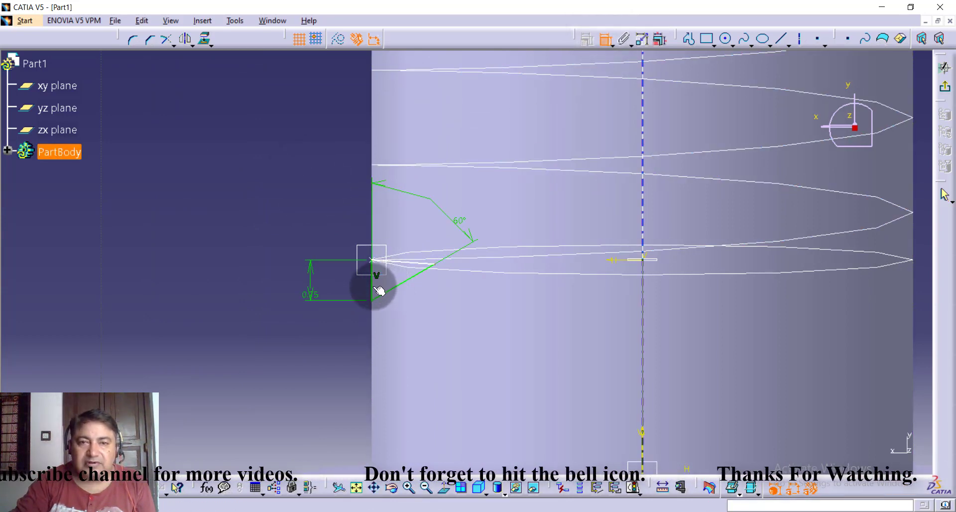
{"action": "left_click", "coordinate": [372, 284]}
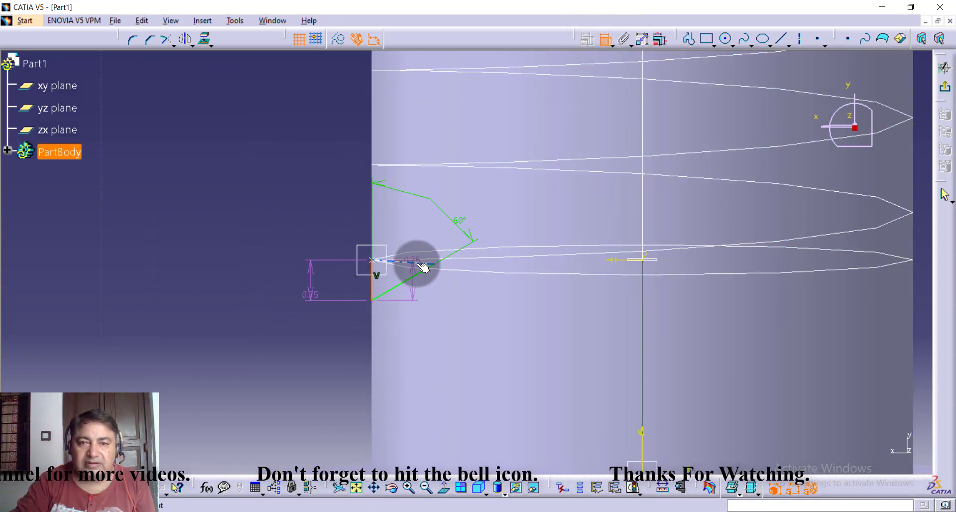
{"action": "left_click", "coordinate": [413, 262]}
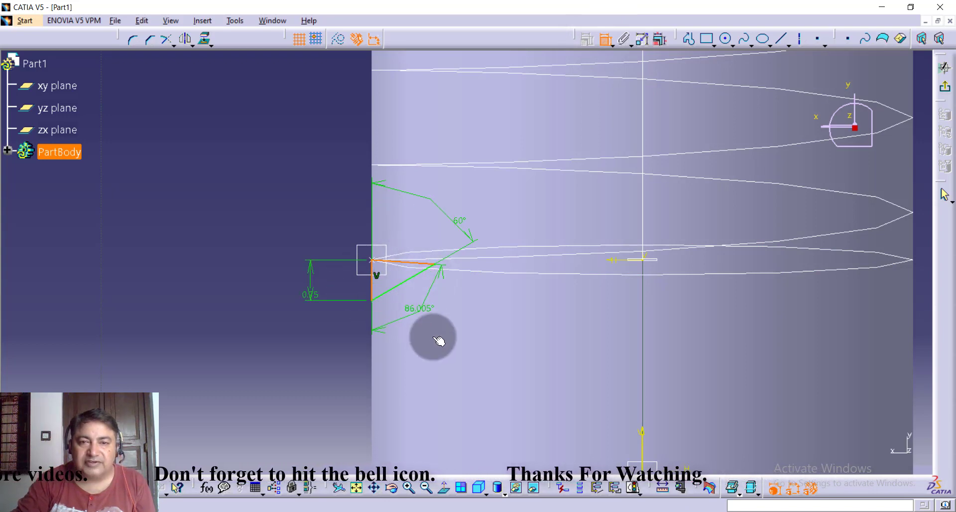
{"action": "left_click", "coordinate": [420, 311]}
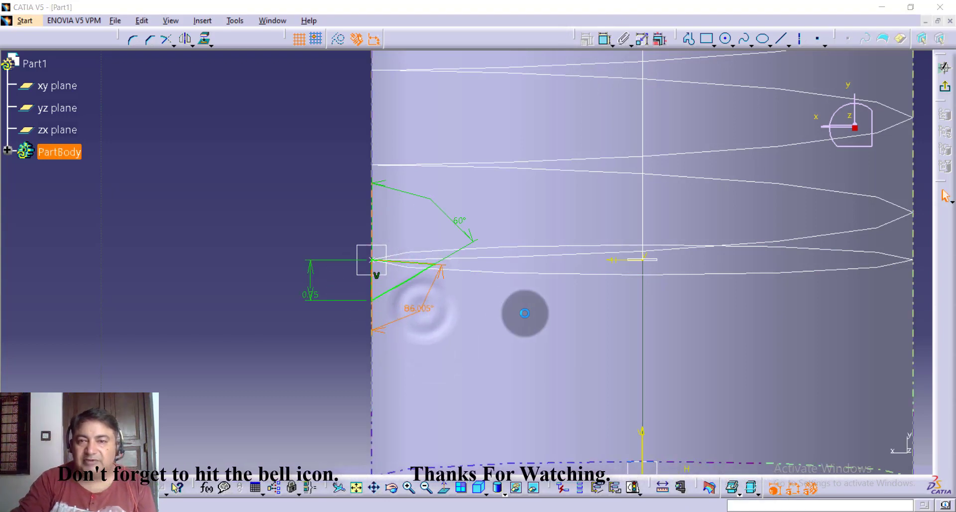
{"action": "type", "text": "60deg"}
{"action": "key", "text": "Return"}
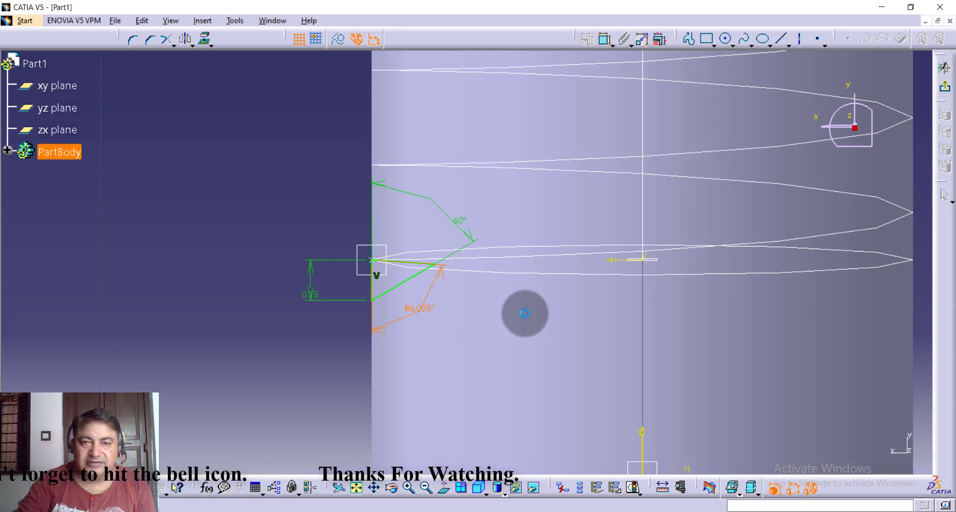
{"action": "left_click", "coordinate": [289, 172]}
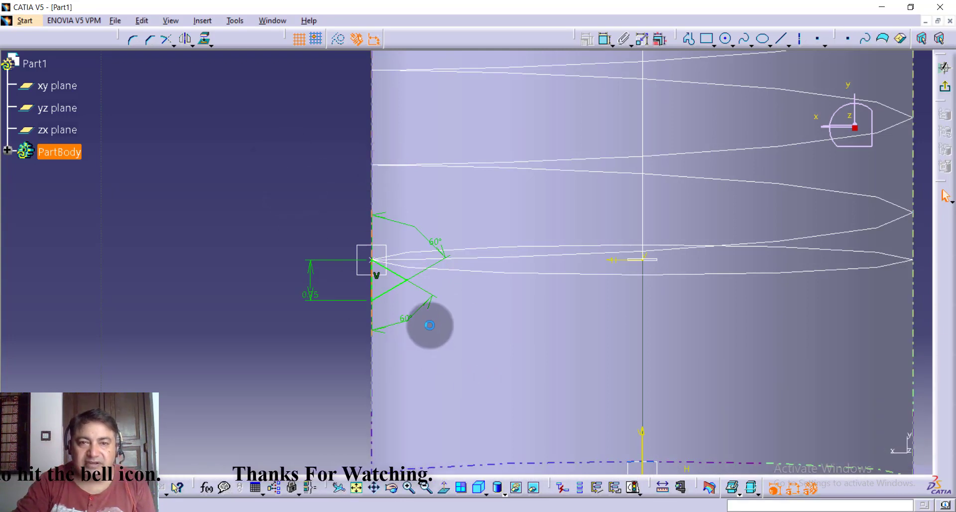
{"action": "middle_click_drag", "start_coordinate": [517, 340], "coordinate": [508, 309]}
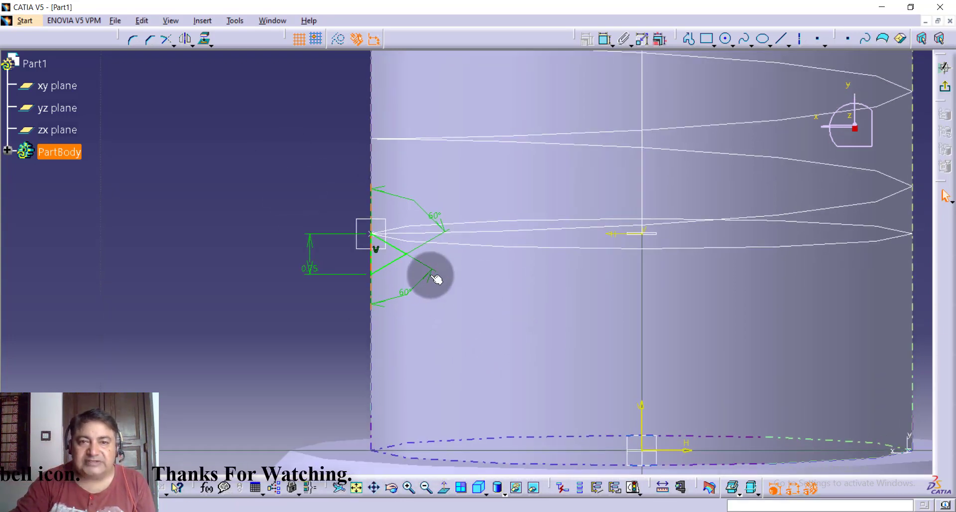
{"action": "left_click", "coordinate": [945, 67]}
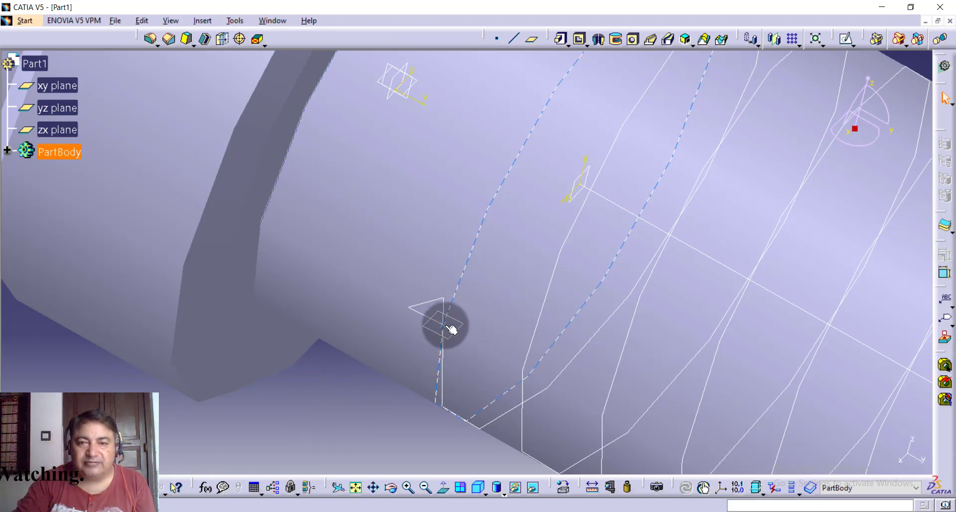
{"action": "mouse_move", "coordinate": [449, 330]}
{"action": "middle_mouse_down"}
{"action": "mouse_move", "coordinate": [175, 269]}
{"action": "mouse_move", "coordinate": [153, 275]}
{"action": "middle_mouse_up"}
{"action": "mouse_move", "coordinate": [242, 187]}
{"action": "middle_mouse_down"}
{"action": "mouse_move", "coordinate": [239, 319]}
{"action": "mouse_move", "coordinate": [432, 264]}
{"action": "middle_mouse_up"}
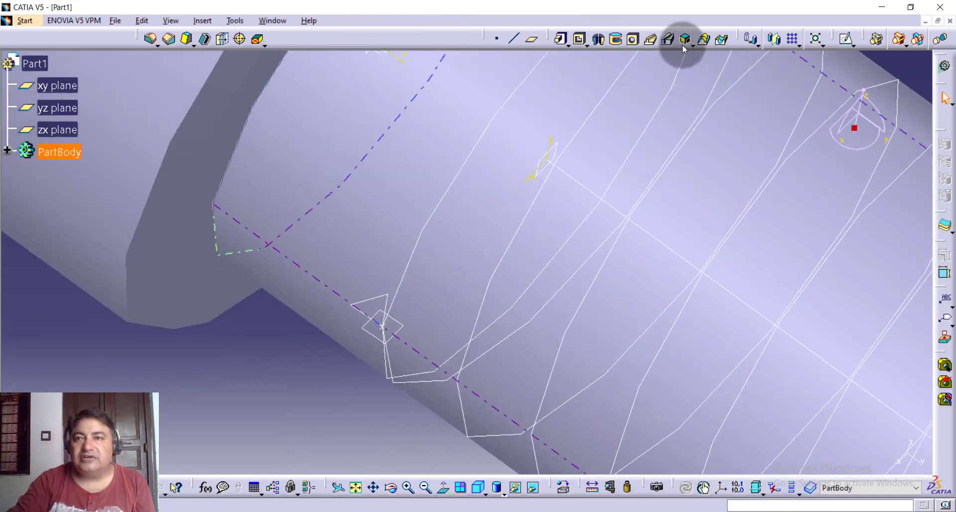
{"action": "left_click", "coordinate": [277, 420]}
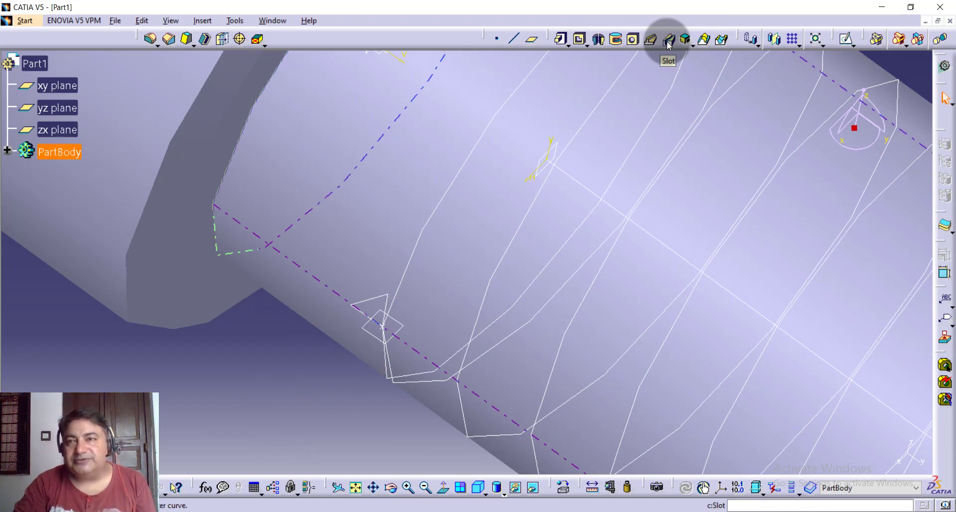
Define a slot with Sketch.6 as profile and Helix.1 as center curve, zoomed out to the whole bolt.
{"action": "left_click", "coordinate": [669, 44]}
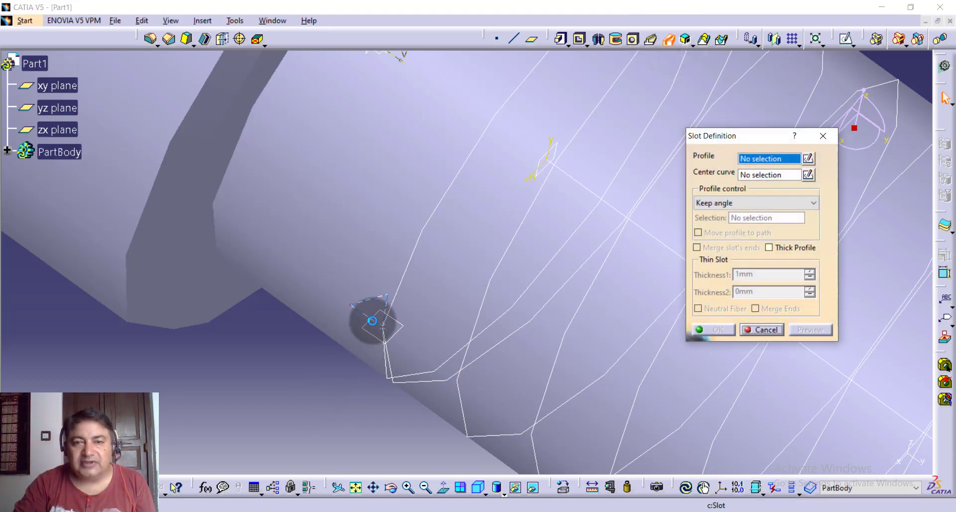
{"action": "left_click", "coordinate": [365, 317]}
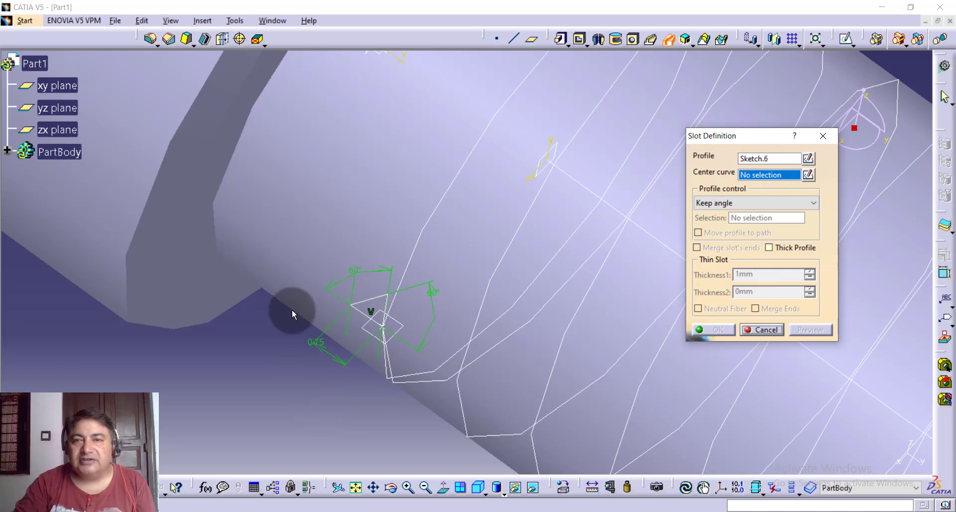
{"action": "left_click", "coordinate": [483, 435]}
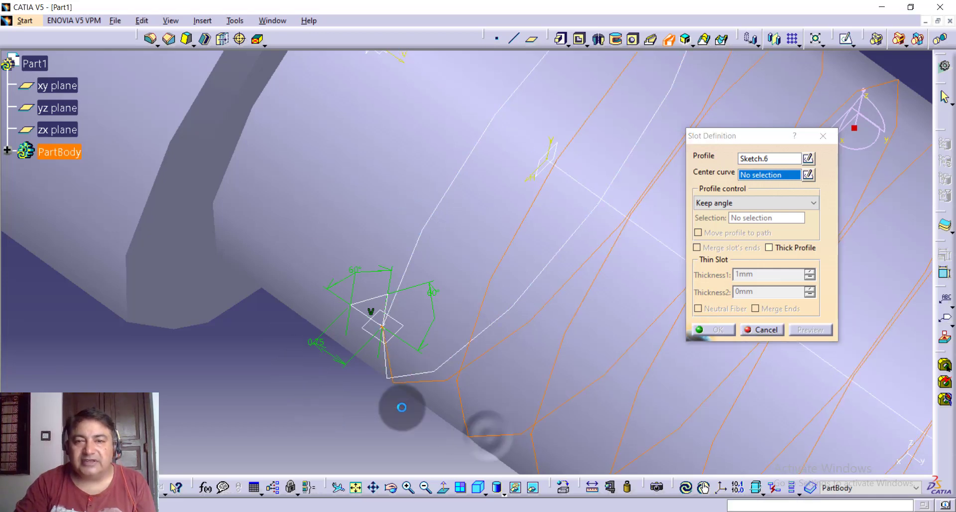
{"action": "middle_click_drag", "start_coordinate": [399, 405], "coordinate": [315, 372]}
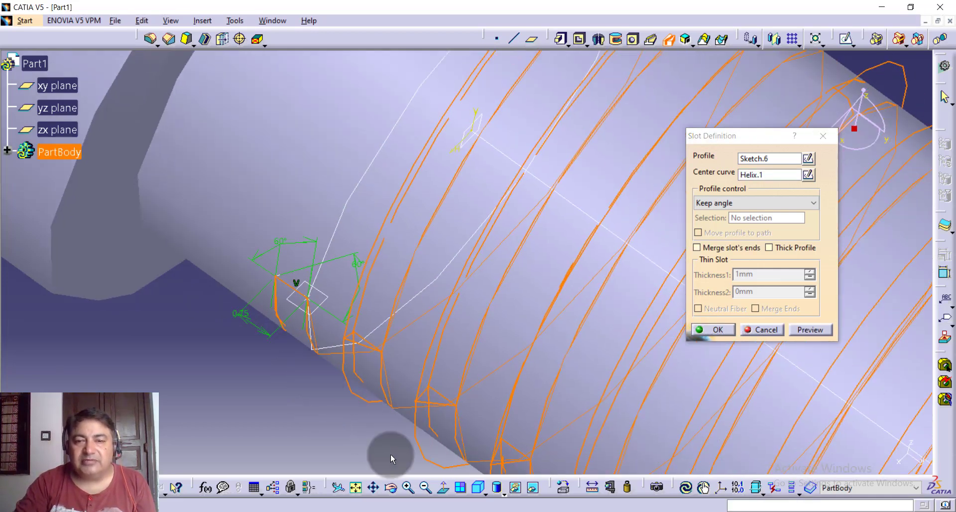
{"action": "left_click", "coordinate": [486, 494]}
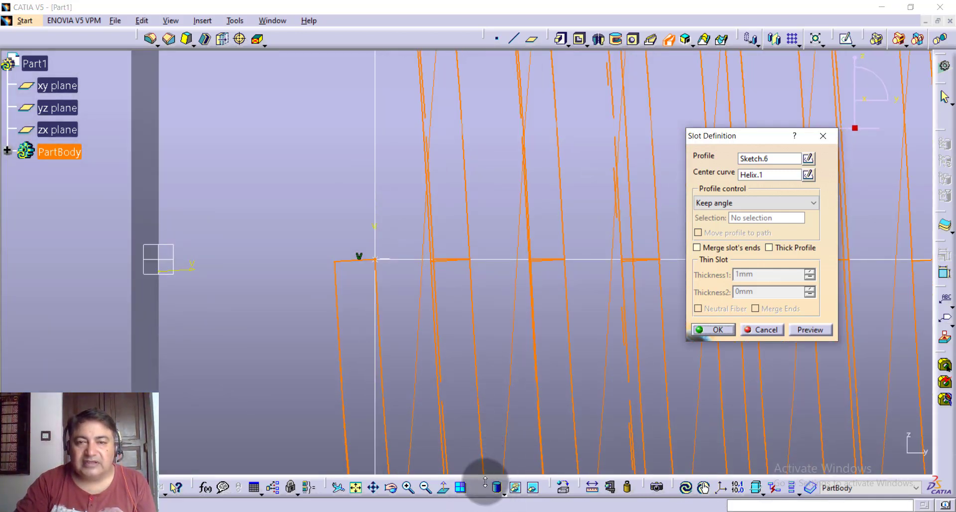
{"action": "middle_click_drag", "start_coordinate": [437, 377], "coordinate": [444, 311]}
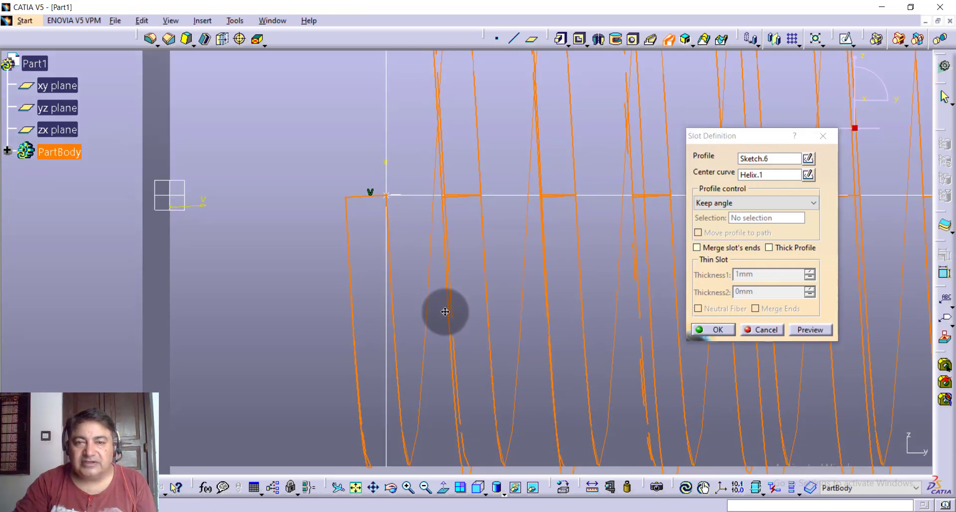
{"action": "left_click", "coordinate": [485, 490]}
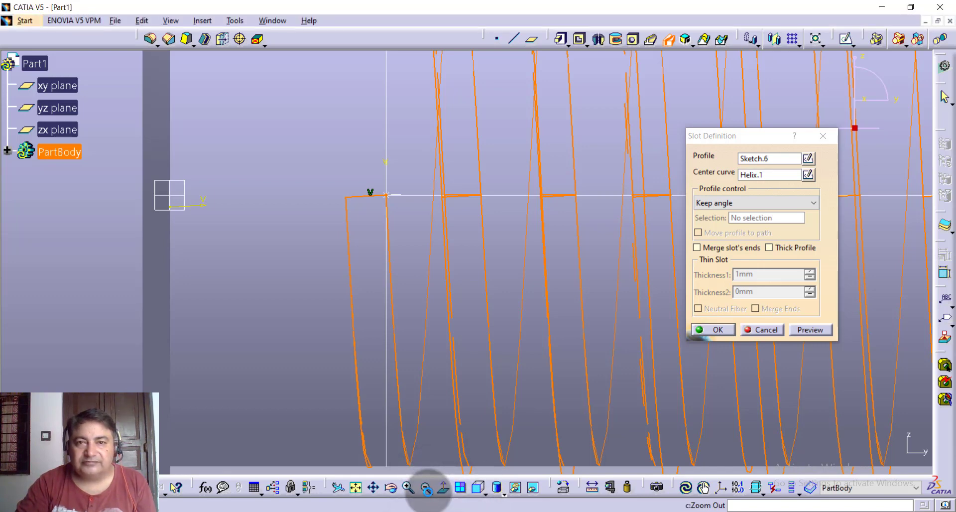
{"action": "left_click", "coordinate": [426, 489]}
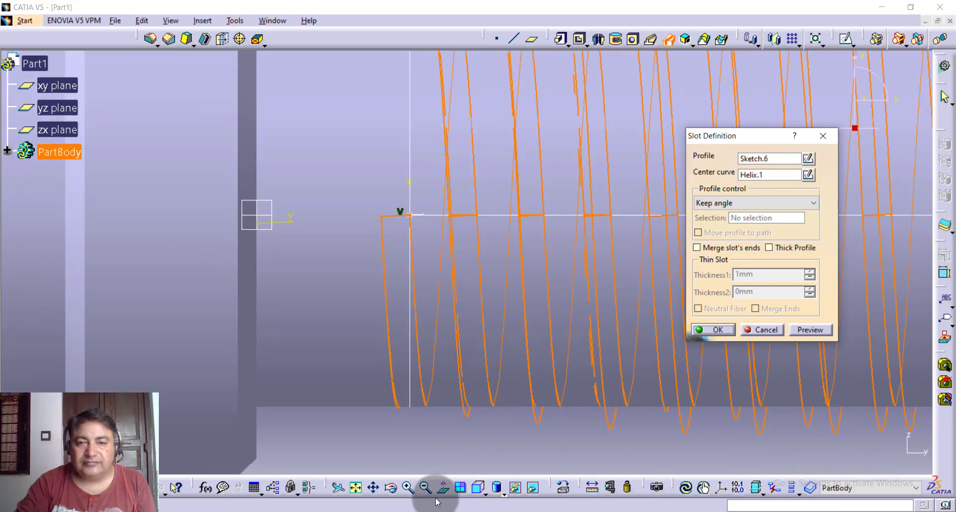
{"action": "left_click", "coordinate": [429, 491]}
{"action": "left_click", "coordinate": [427, 488]}
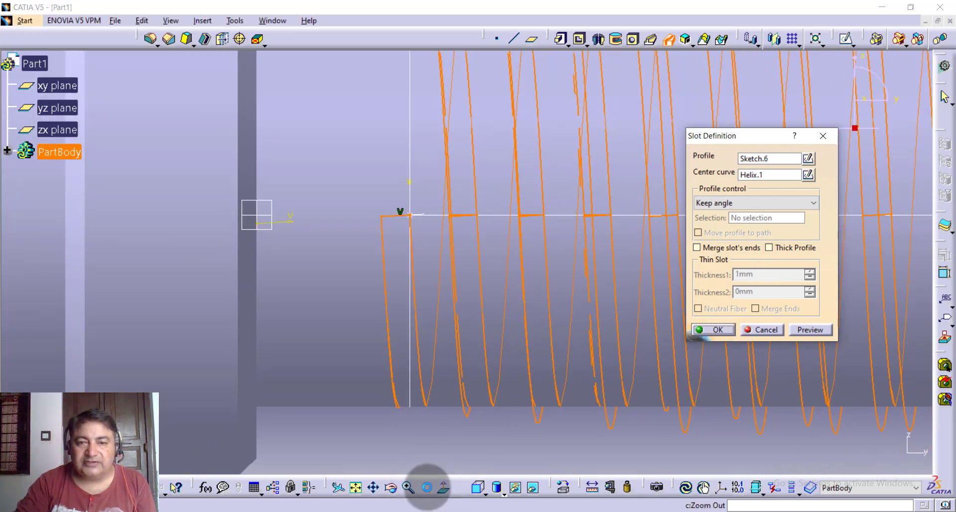
{"action": "left_click", "coordinate": [429, 491]}
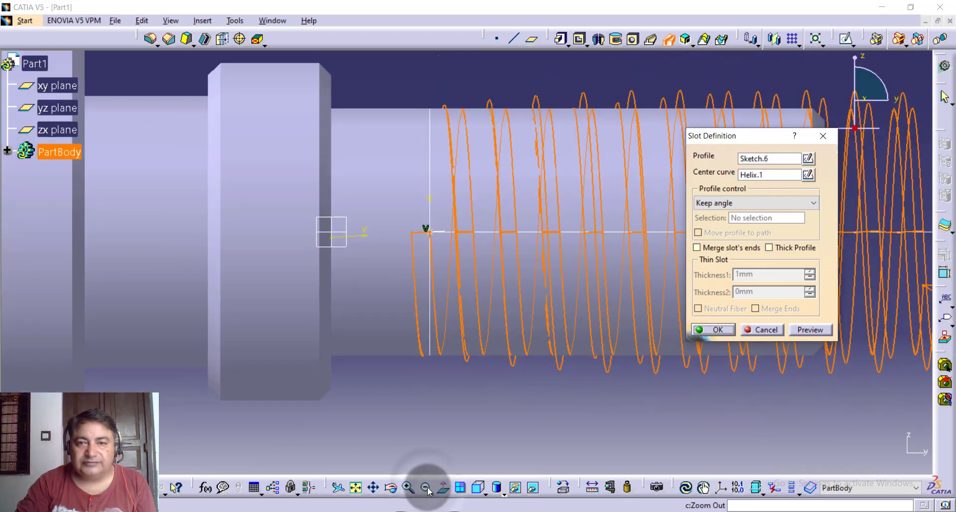
{"action": "mouse_move", "coordinate": [441, 453]}
{"action": "middle_mouse_down"}
{"action": "mouse_move", "coordinate": [490, 418]}
{"action": "mouse_move", "coordinate": [405, 277]}
{"action": "mouse_move", "coordinate": [426, 245]}
{"action": "middle_mouse_up"}
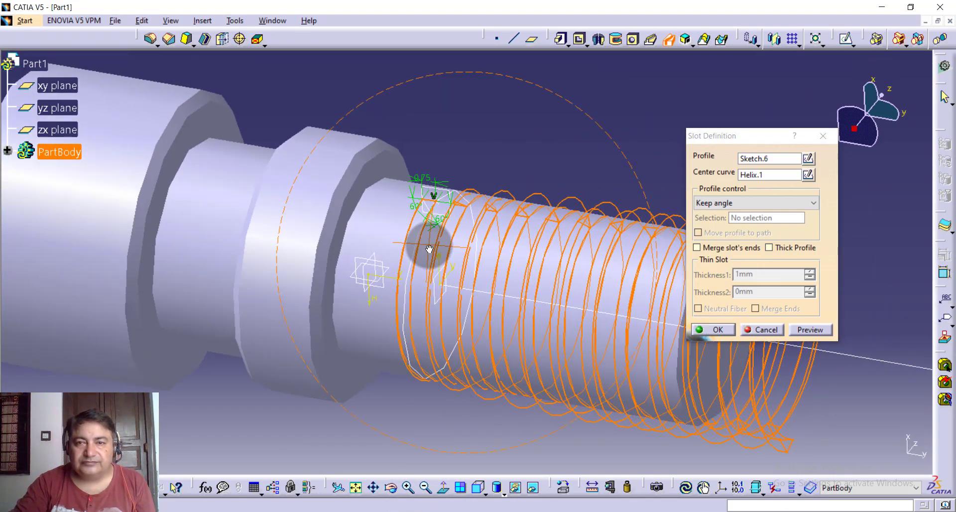
Preview the Sketch.6/Helix.1 slot and orbit around the shaft to inspect the helical grooves.
{"action": "left_click", "coordinate": [811, 329]}
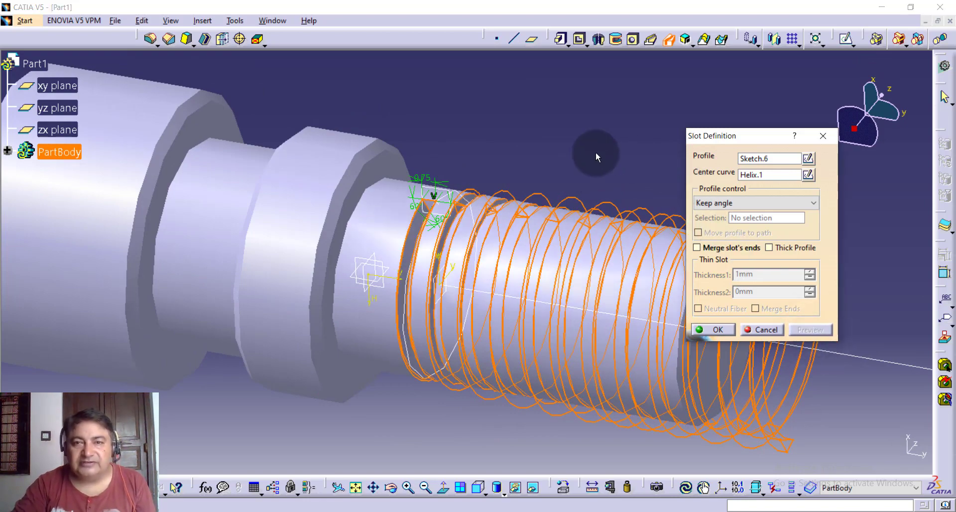
{"action": "mouse_move", "coordinate": [611, 147]}
{"action": "middle_mouse_down"}
{"action": "mouse_move", "coordinate": [583, 175]}
{"action": "mouse_move", "coordinate": [628, 178]}
{"action": "mouse_move", "coordinate": [599, 158]}
{"action": "mouse_move", "coordinate": [588, 134]}
{"action": "mouse_move", "coordinate": [563, 138]}
{"action": "mouse_move", "coordinate": [580, 138]}
{"action": "middle_mouse_up"}
{"action": "middle_click_drag", "start_coordinate": [444, 135], "coordinate": [463, 114]}
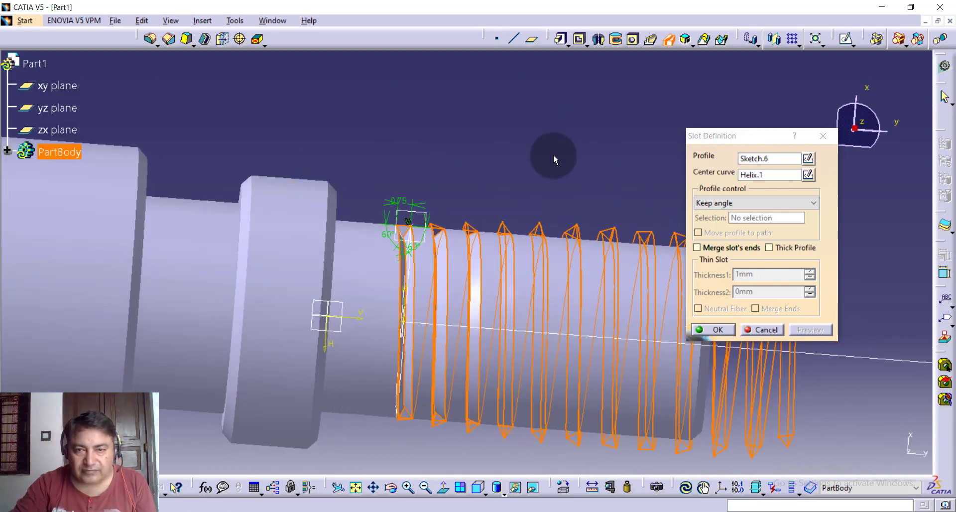
{"action": "mouse_move", "coordinate": [554, 155]}
{"action": "middle_mouse_down"}
{"action": "mouse_move", "coordinate": [501, 156]}
{"action": "mouse_move", "coordinate": [354, 196]}
{"action": "mouse_move", "coordinate": [357, 106]}
{"action": "mouse_move", "coordinate": [385, 123]}
{"action": "middle_mouse_up"}
{"action": "mouse_move", "coordinate": [617, 390]}
{"action": "middle_mouse_down"}
{"action": "mouse_move", "coordinate": [561, 262]}
{"action": "mouse_move", "coordinate": [493, 250]}
{"action": "mouse_move", "coordinate": [450, 301]}
{"action": "mouse_move", "coordinate": [610, 211]}
{"action": "mouse_move", "coordinate": [587, 331]}
{"action": "middle_mouse_up"}
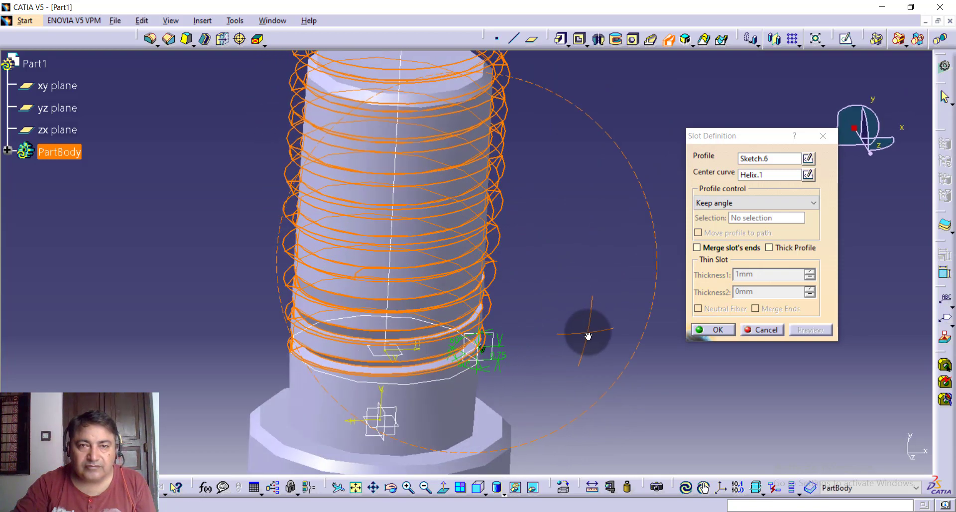
{"action": "mouse_move", "coordinate": [640, 228]}
{"action": "middle_mouse_down"}
{"action": "mouse_move", "coordinate": [634, 304]}
{"action": "mouse_move", "coordinate": [634, 223]}
{"action": "mouse_move", "coordinate": [634, 282]}
{"action": "mouse_move", "coordinate": [642, 264]}
{"action": "middle_mouse_up"}
Switch profile control to Pulling direction using Pad.1\Face.1, preview, and create Slot.1.
{"action": "left_click", "coordinate": [784, 205]}
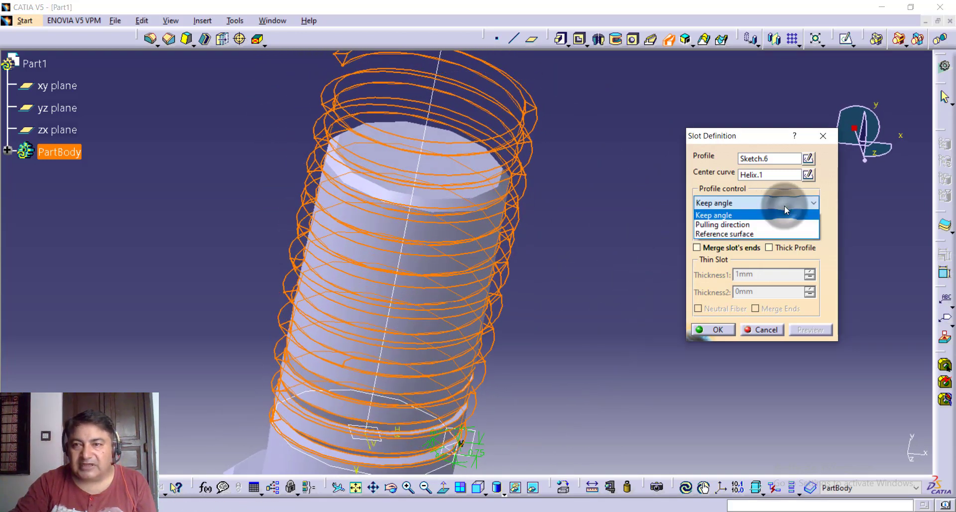
{"action": "left_click", "coordinate": [778, 223]}
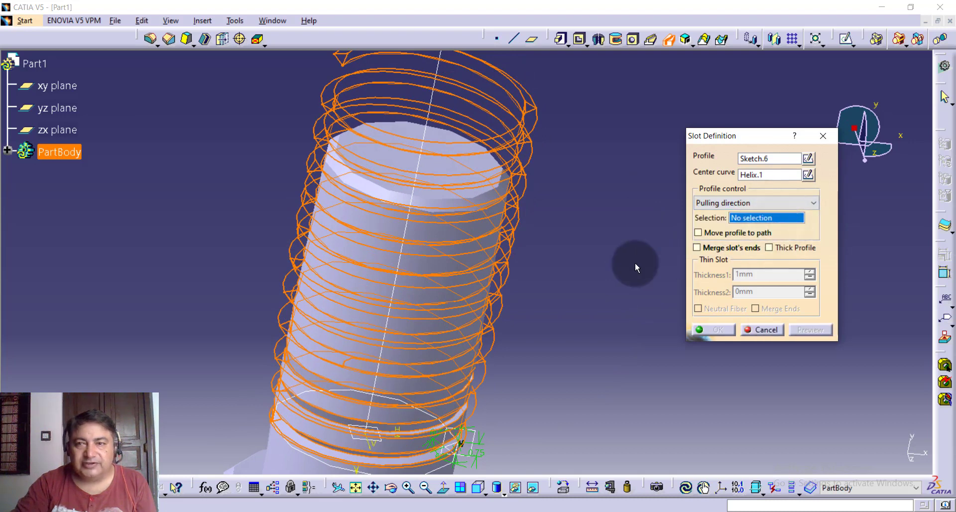
{"action": "middle_click_drag", "start_coordinate": [634, 239], "coordinate": [629, 277]}
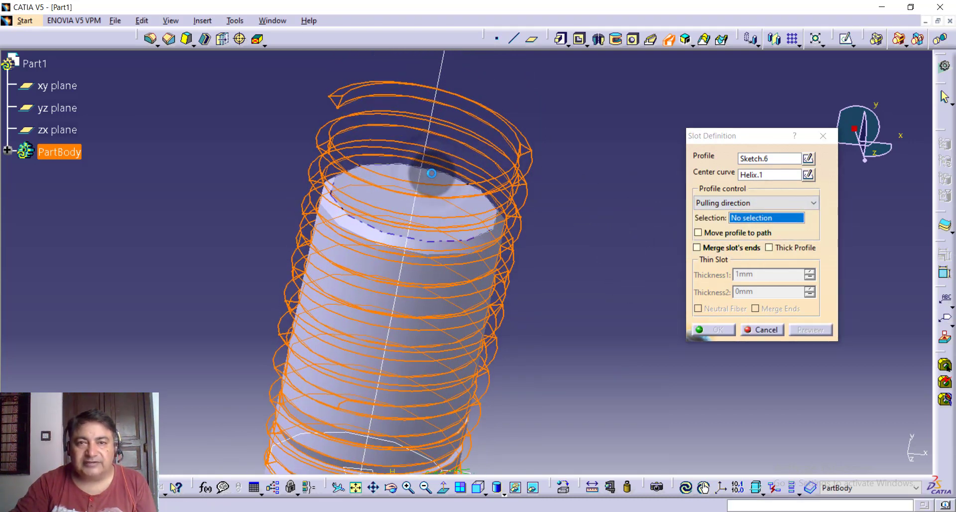
{"action": "left_click", "coordinate": [431, 173]}
{"action": "mouse_move", "coordinate": [570, 259]}
{"action": "middle_mouse_down"}
{"action": "mouse_move", "coordinate": [587, 199]}
{"action": "mouse_move", "coordinate": [561, 164]}
{"action": "mouse_move", "coordinate": [564, 178]}
{"action": "middle_mouse_up"}
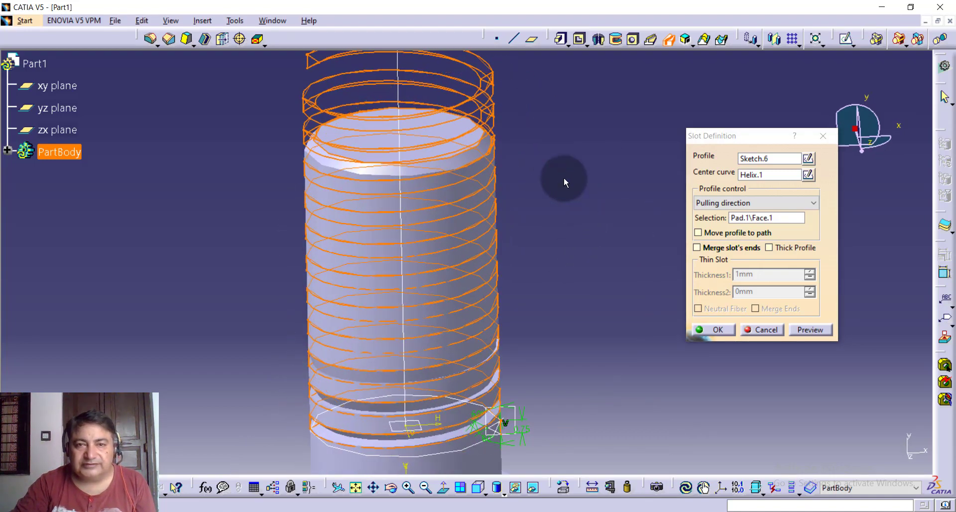
{"action": "left_click", "coordinate": [814, 333]}
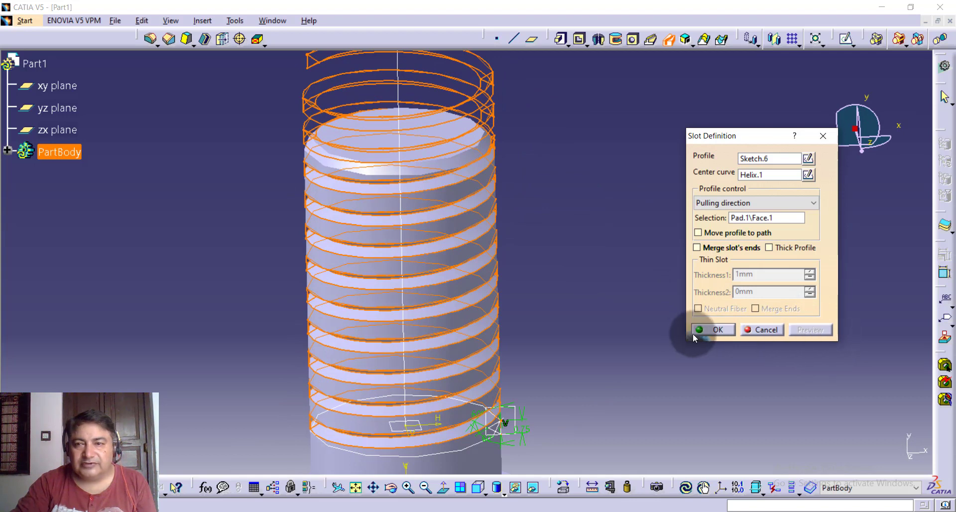
{"action": "left_click", "coordinate": [711, 332]}
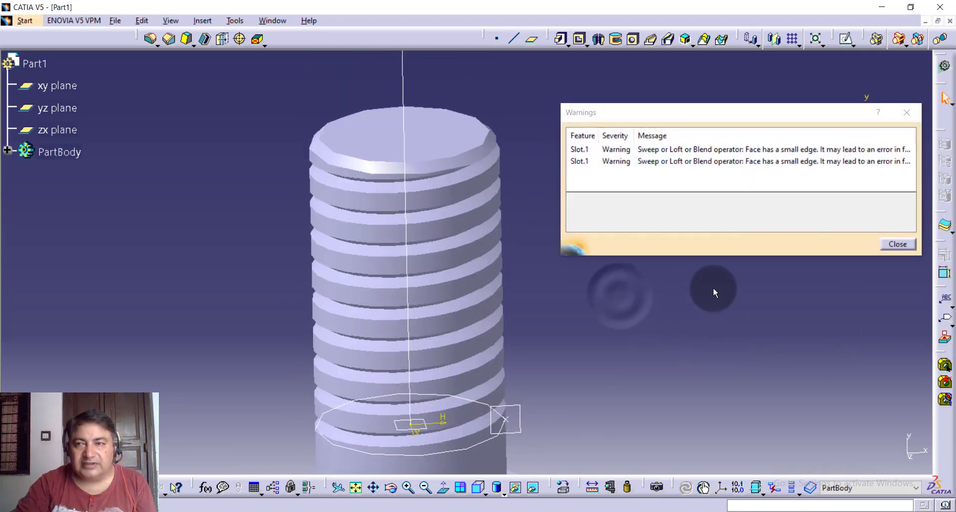
Dismiss the Slot.1 warnings and inspect the finished thread from the front view.
{"action": "left_click", "coordinate": [894, 247]}
{"action": "mouse_move", "coordinate": [692, 337]}
{"action": "middle_mouse_down"}
{"action": "mouse_move", "coordinate": [668, 281]}
{"action": "mouse_move", "coordinate": [575, 234]}
{"action": "mouse_move", "coordinate": [478, 244]}
{"action": "middle_mouse_up"}
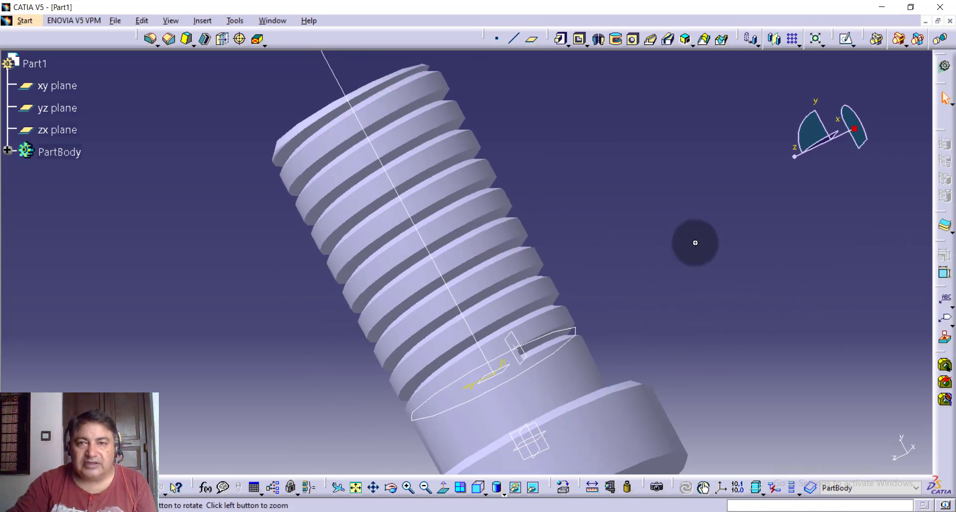
{"action": "middle_click_drag", "start_coordinate": [693, 241], "coordinate": [667, 207]}
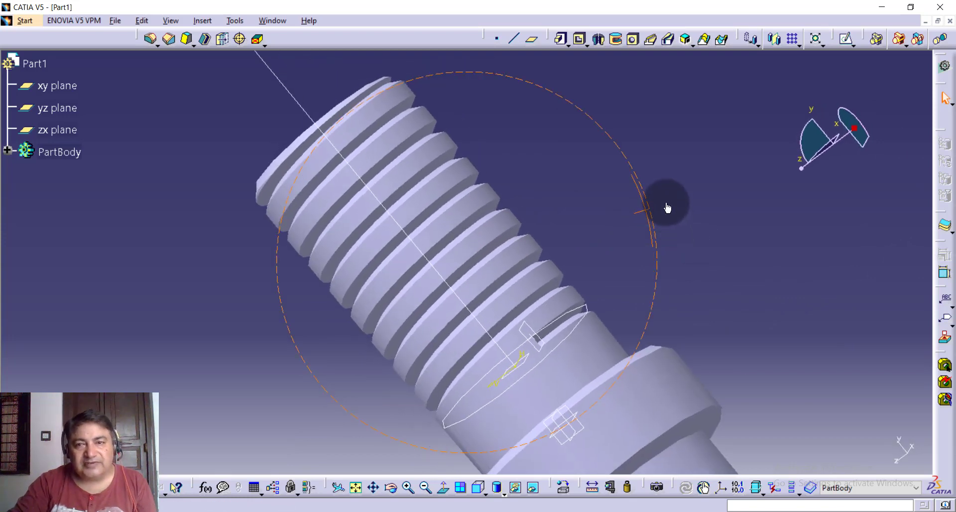
{"action": "left_click", "coordinate": [477, 488]}
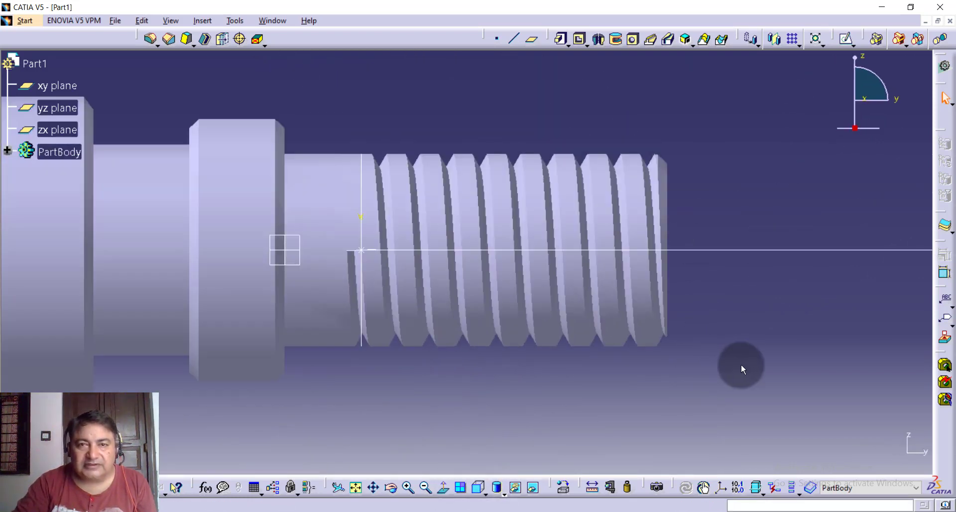
{"action": "middle_click_drag", "start_coordinate": [741, 369], "coordinate": [728, 379]}
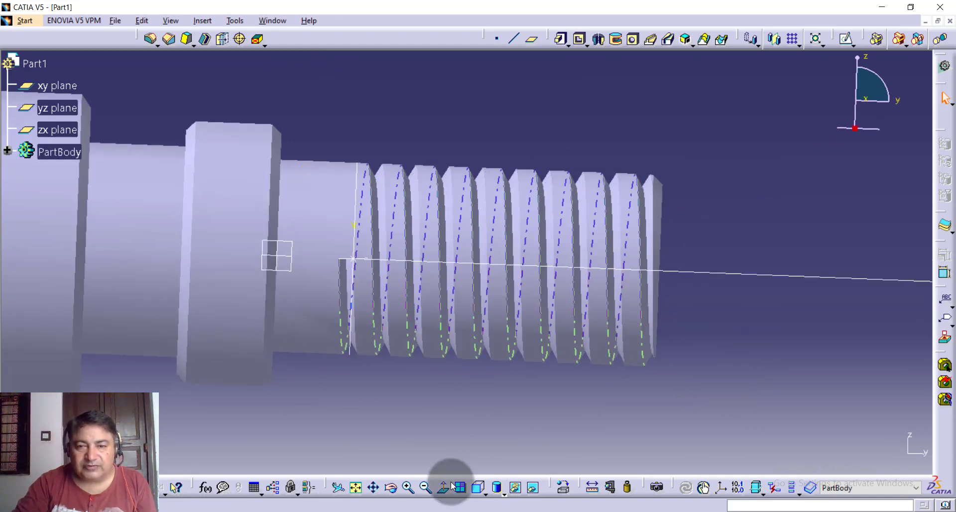
{"action": "left_click", "coordinate": [479, 495]}
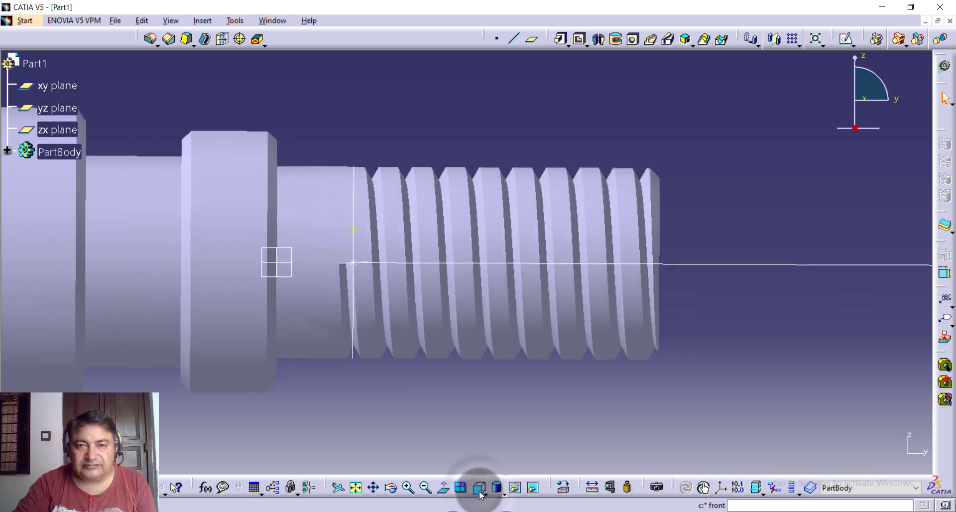
{"action": "middle_click_drag", "start_coordinate": [698, 406], "coordinate": [790, 375]}
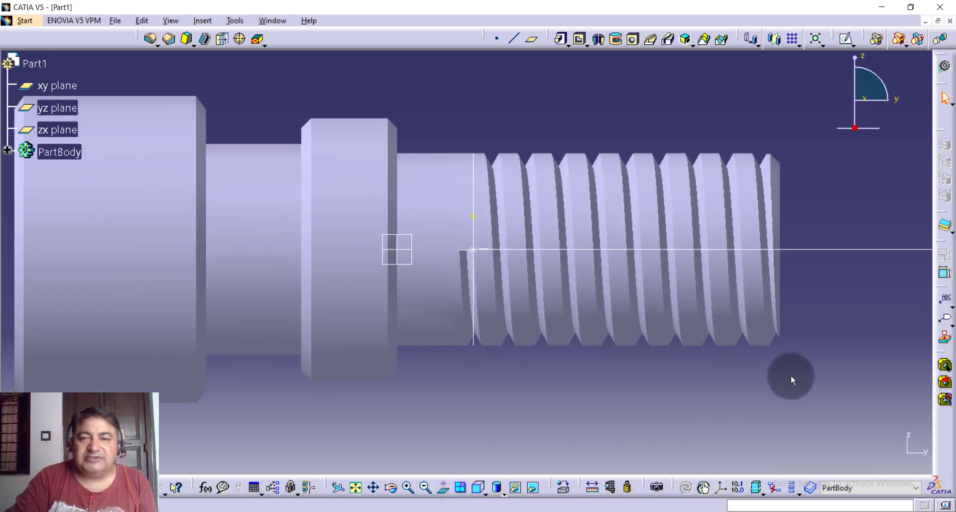
Switch to isometric view and orbit the bolt so its head's flat end face is in view.
{"action": "left_click", "coordinate": [484, 492]}
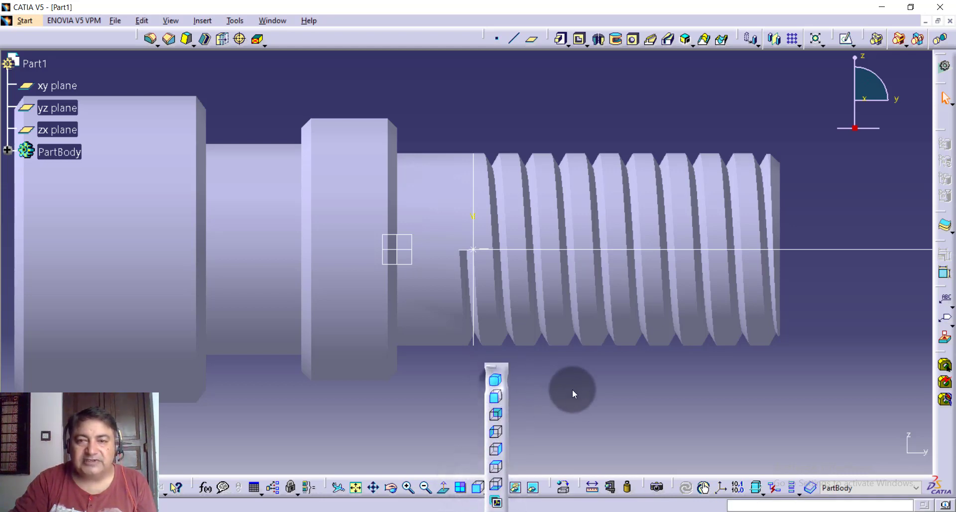
{"action": "left_click", "coordinate": [495, 380]}
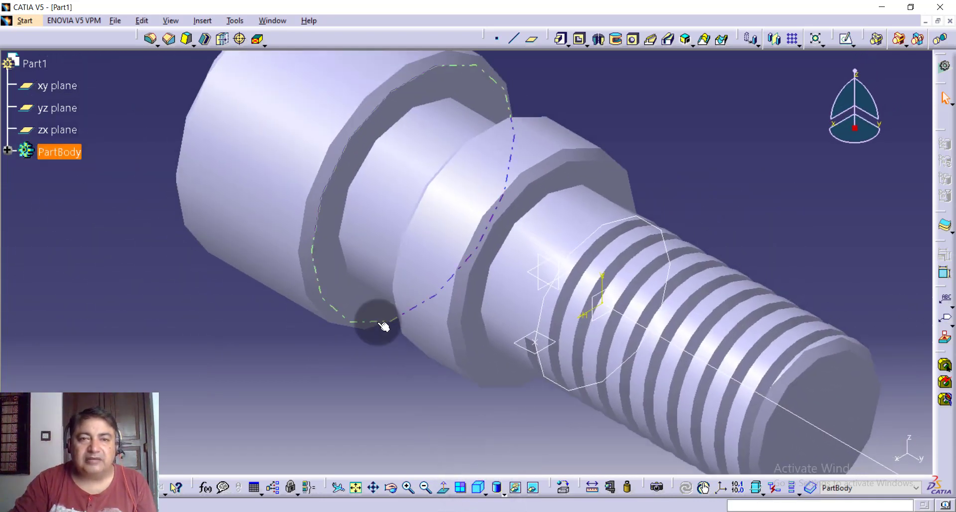
{"action": "middle_click_drag", "start_coordinate": [384, 326], "coordinate": [512, 295]}
{"action": "mouse_move", "coordinate": [702, 235]}
{"action": "middle_mouse_down"}
{"action": "mouse_move", "coordinate": [605, 256]}
{"action": "mouse_move", "coordinate": [611, 221]}
{"action": "mouse_move", "coordinate": [679, 257]}
{"action": "mouse_move", "coordinate": [757, 259]}
{"action": "middle_mouse_up"}
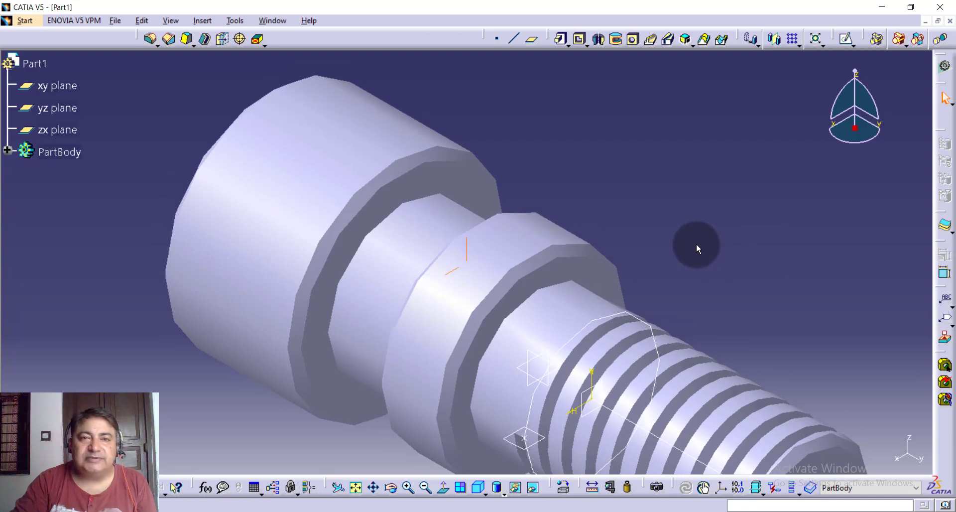
{"action": "middle_click_drag", "start_coordinate": [696, 243], "coordinate": [735, 177]}
{"action": "mouse_move", "coordinate": [418, 358]}
{"action": "middle_mouse_down"}
{"action": "mouse_move", "coordinate": [484, 296]}
{"action": "mouse_move", "coordinate": [598, 264]}
{"action": "mouse_move", "coordinate": [561, 213]}
{"action": "mouse_move", "coordinate": [465, 401]}
{"action": "mouse_move", "coordinate": [518, 406]}
{"action": "mouse_move", "coordinate": [632, 367]}
{"action": "mouse_move", "coordinate": [608, 404]}
{"action": "middle_mouse_up"}
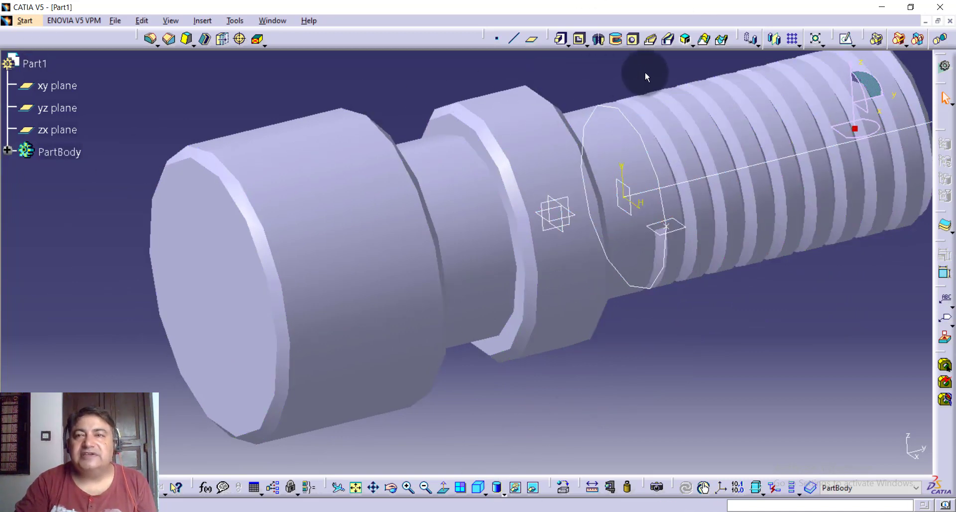
Start a sketch on the bolt head's end face and draw a circle centred at the origin.
{"action": "left_click", "coordinate": [846, 39]}
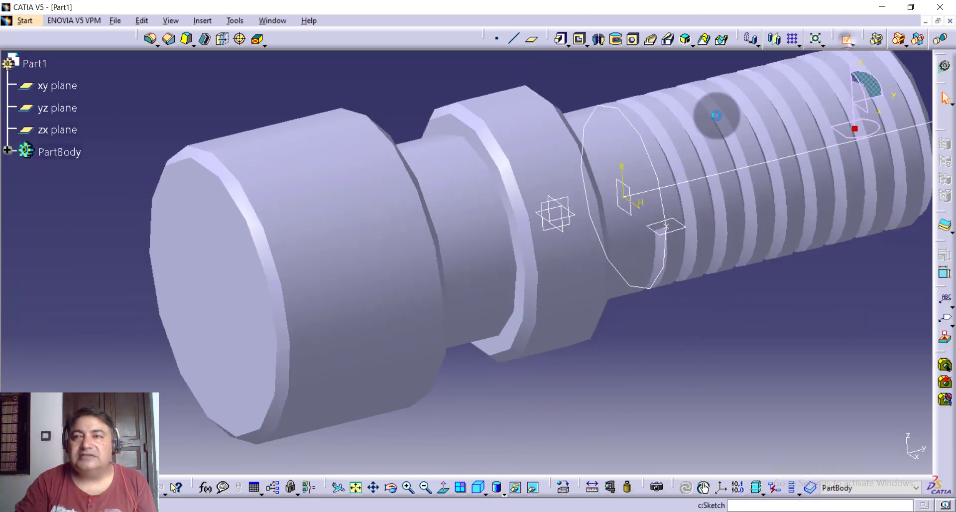
{"action": "left_click", "coordinate": [188, 214]}
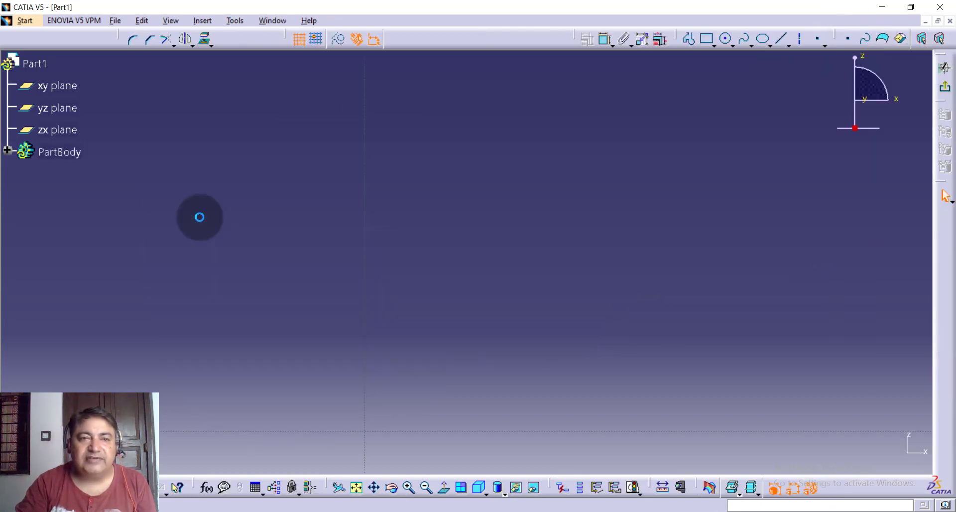
{"action": "left_click", "coordinate": [356, 487]}
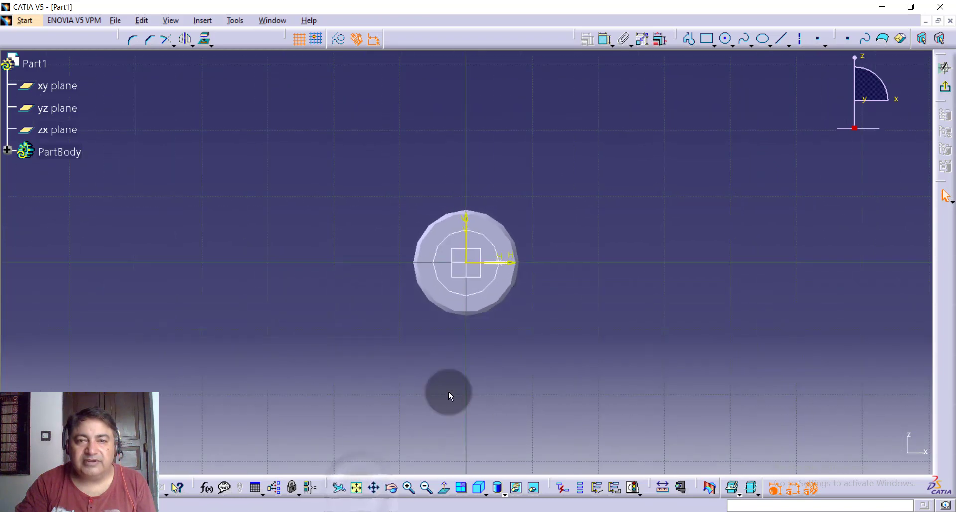
{"action": "left_click", "coordinate": [726, 39]}
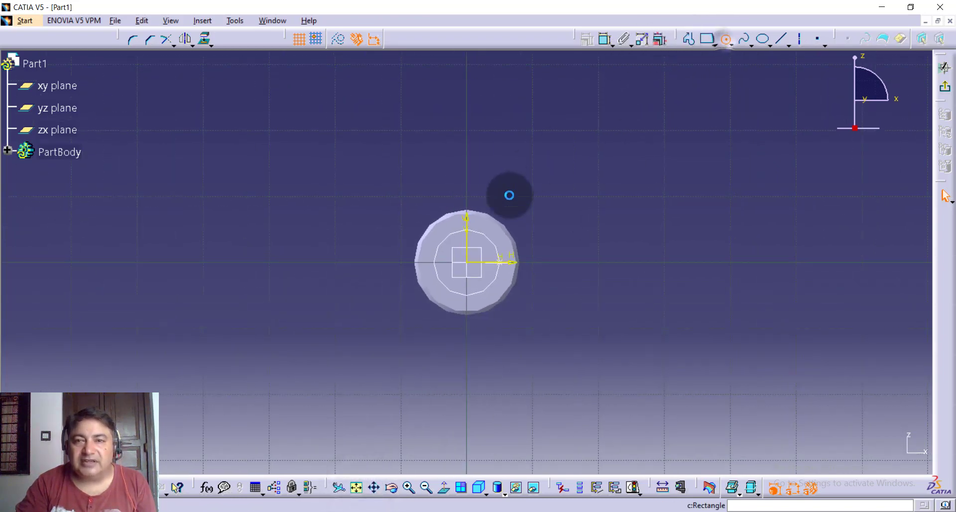
{"action": "left_click", "coordinate": [466, 262]}
{"action": "left_click", "coordinate": [521, 193]}
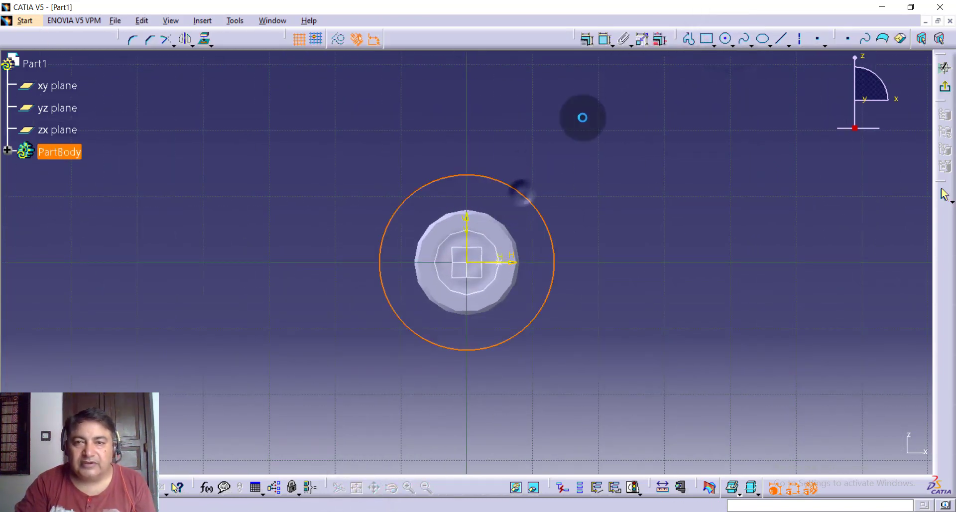
{"action": "left_click", "coordinate": [582, 117]}
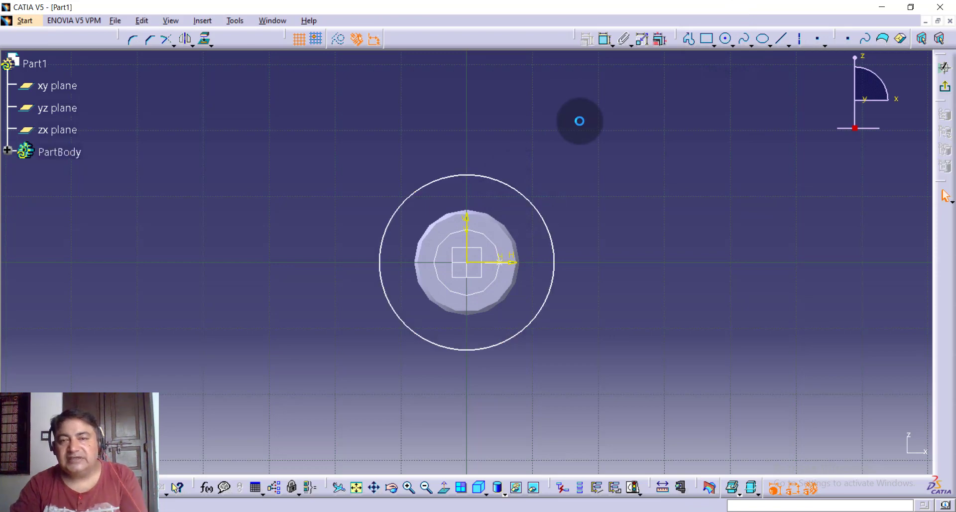
Constrain the circle's diameter to 16 mm and exit the sketch.
{"action": "left_click", "coordinate": [605, 39]}
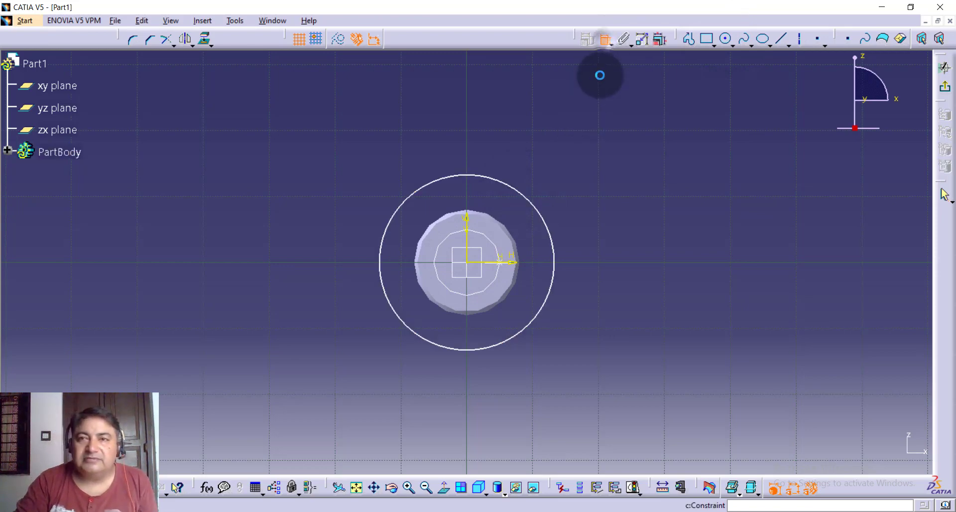
{"action": "left_click", "coordinate": [534, 206]}
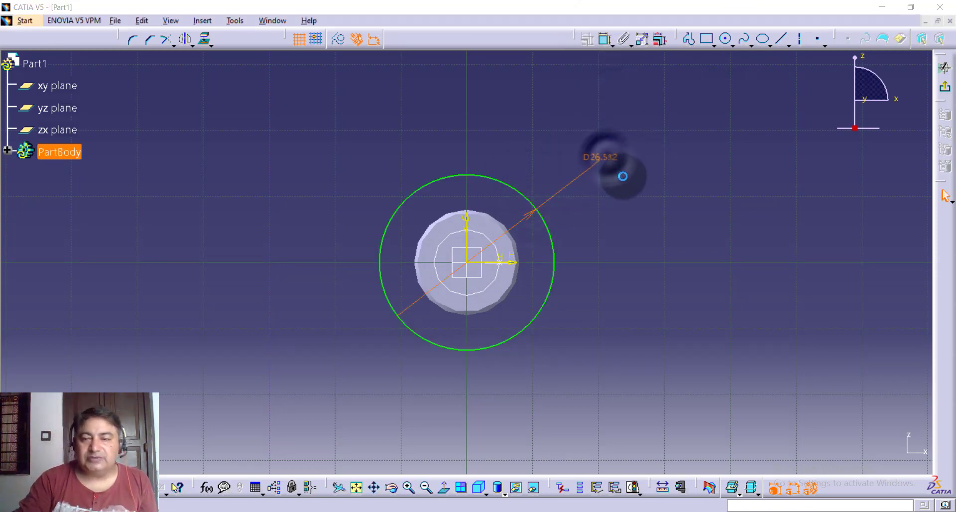
{"action": "double_click", "coordinate": [623, 176]}
{"action": "key", "text": "Return"}
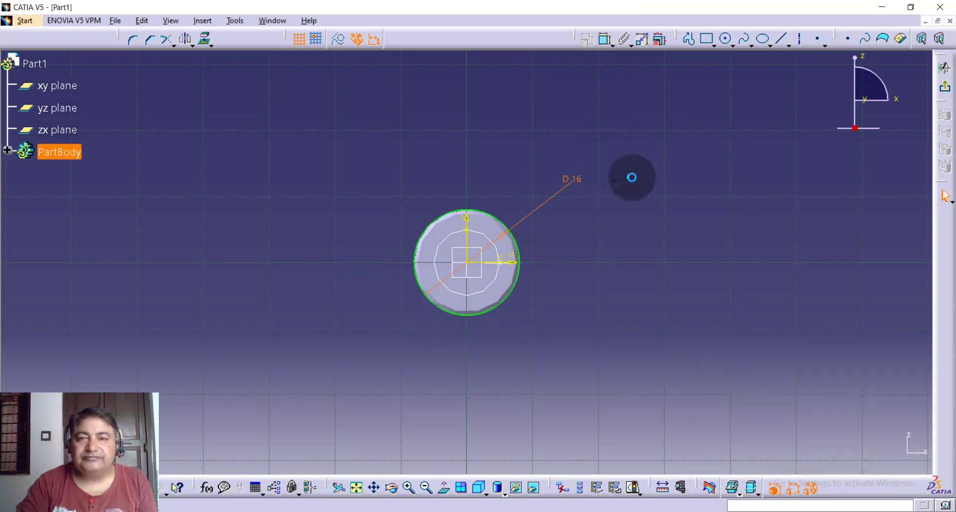
{"action": "left_click", "coordinate": [631, 178]}
{"action": "left_click", "coordinate": [947, 90]}
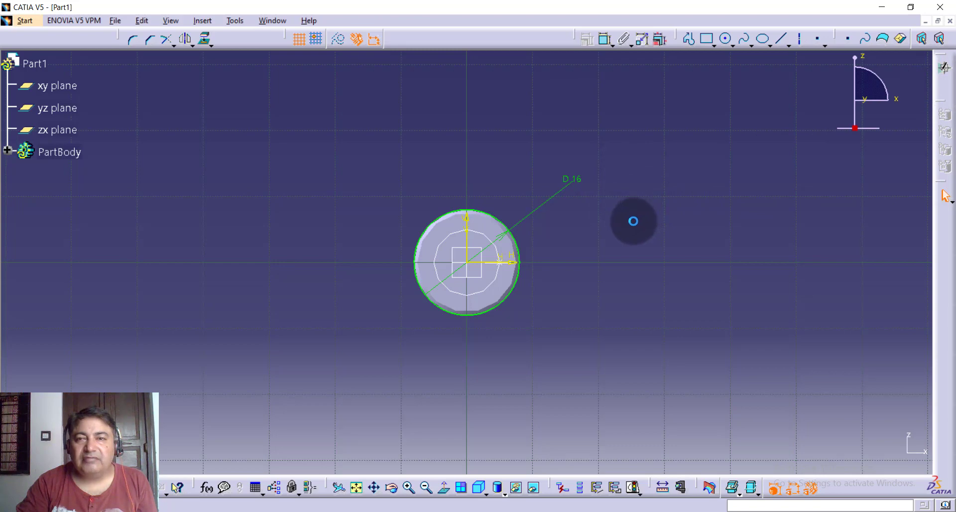
Move the bolt toward the lower left and begin a coordinates-type point, selecting its X field.
{"action": "left_click", "coordinate": [574, 121]}
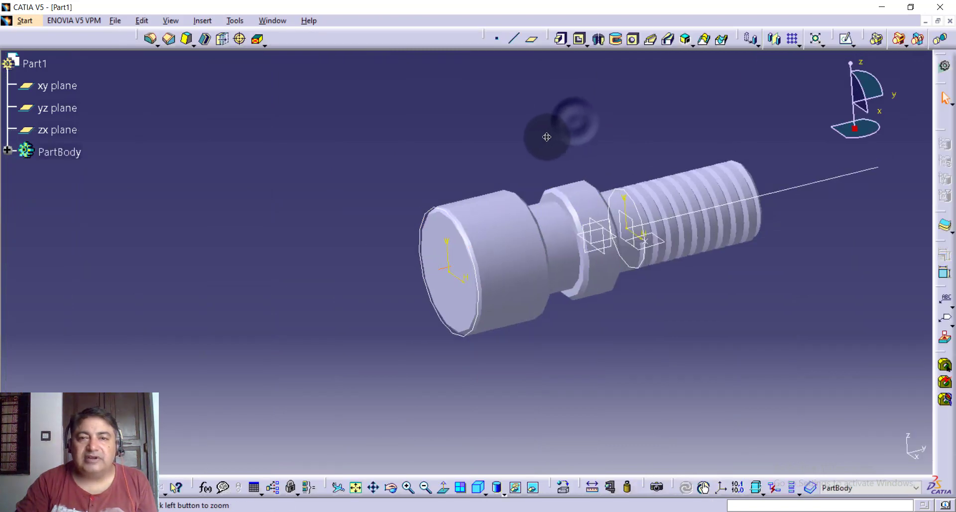
{"action": "middle_click_drag", "start_coordinate": [574, 121], "coordinate": [536, 162]}
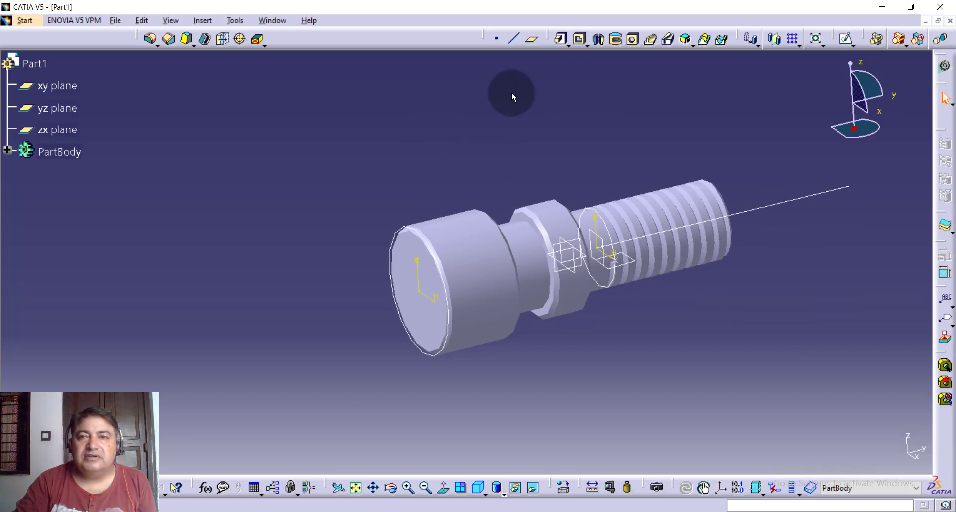
{"action": "left_click", "coordinate": [497, 39]}
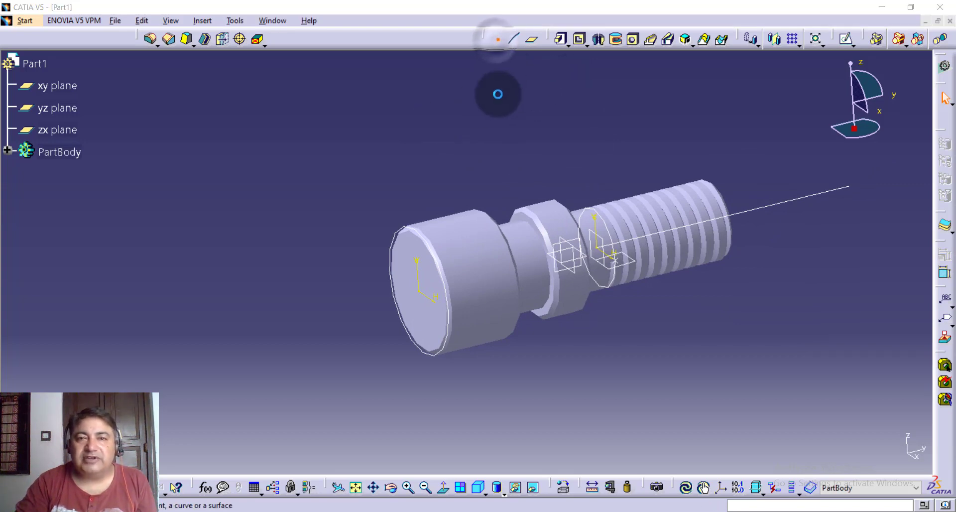
{"action": "left_click", "coordinate": [836, 342]}
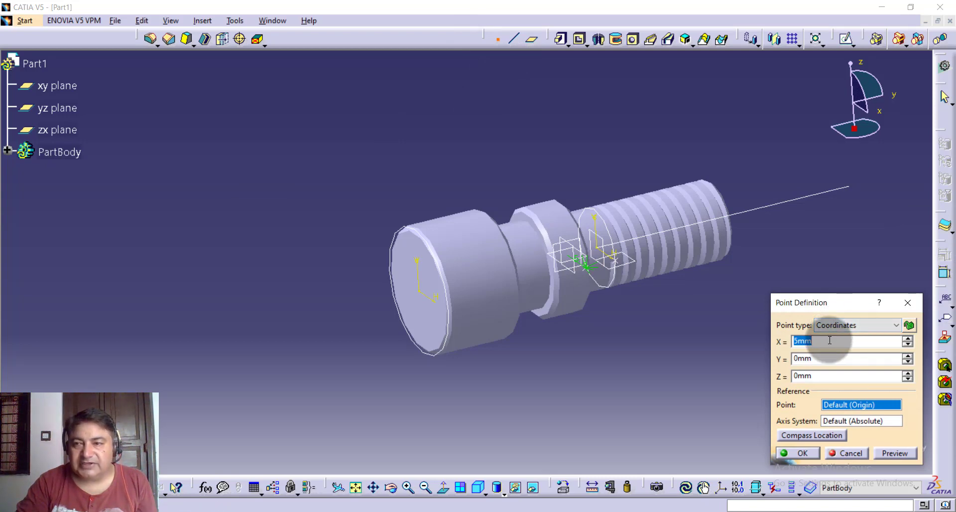
Create a point at X = 8 mm from the head circle's centre, on the head's rim.
{"action": "left_click", "coordinate": [425, 296]}
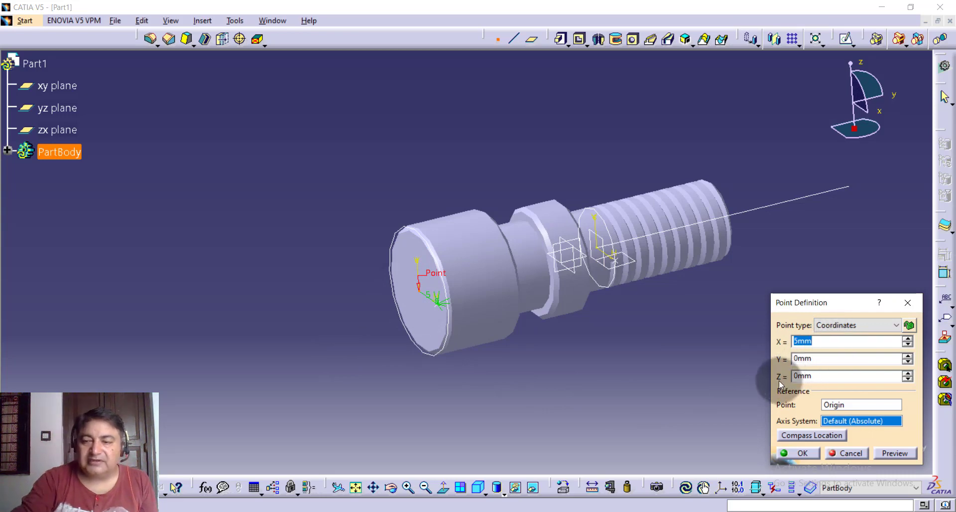
{"action": "type", "text": "8"}
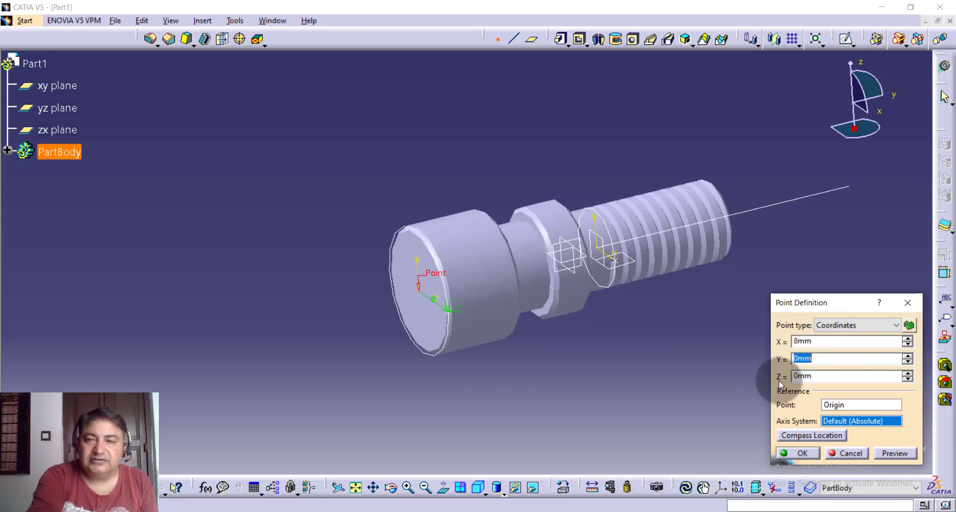
{"action": "middle_click_drag", "start_coordinate": [493, 377], "coordinate": [493, 331]}
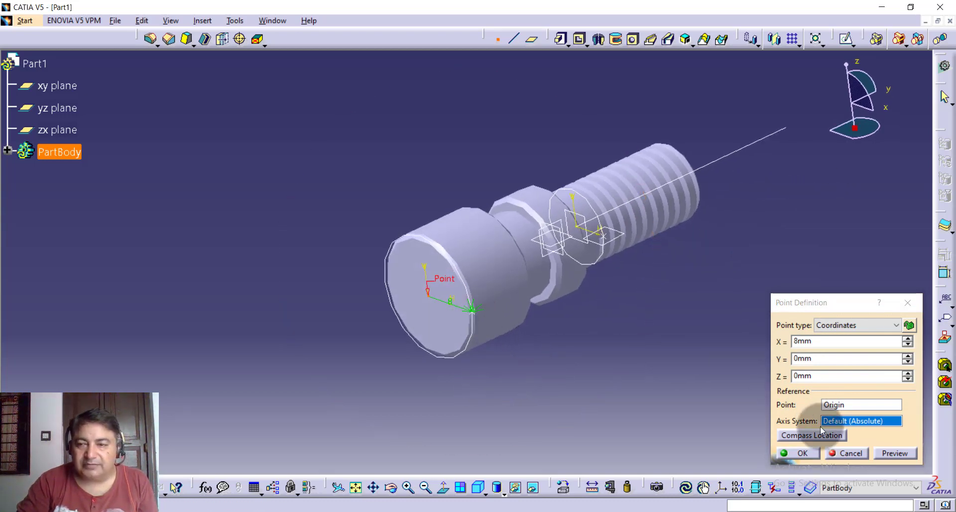
{"action": "left_click", "coordinate": [802, 453]}
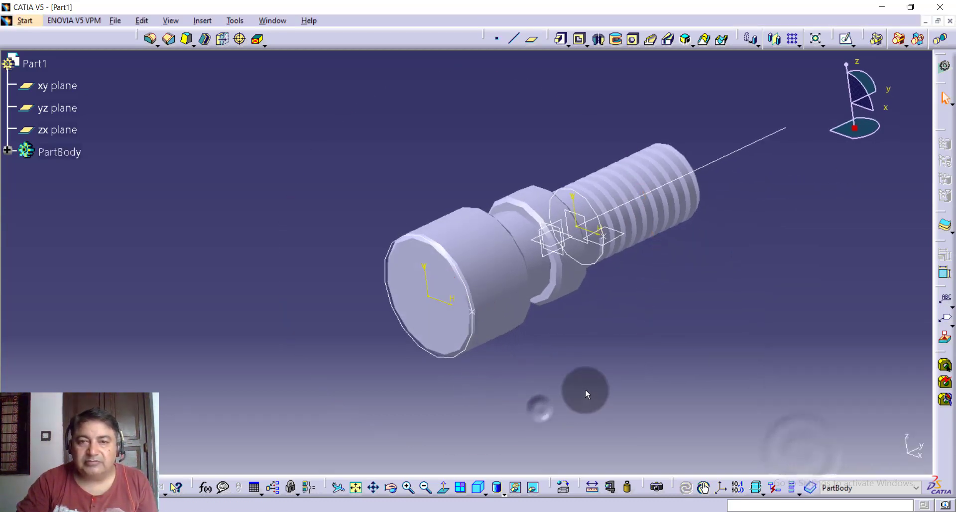
{"action": "middle_click_drag", "start_coordinate": [596, 384], "coordinate": [547, 395]}
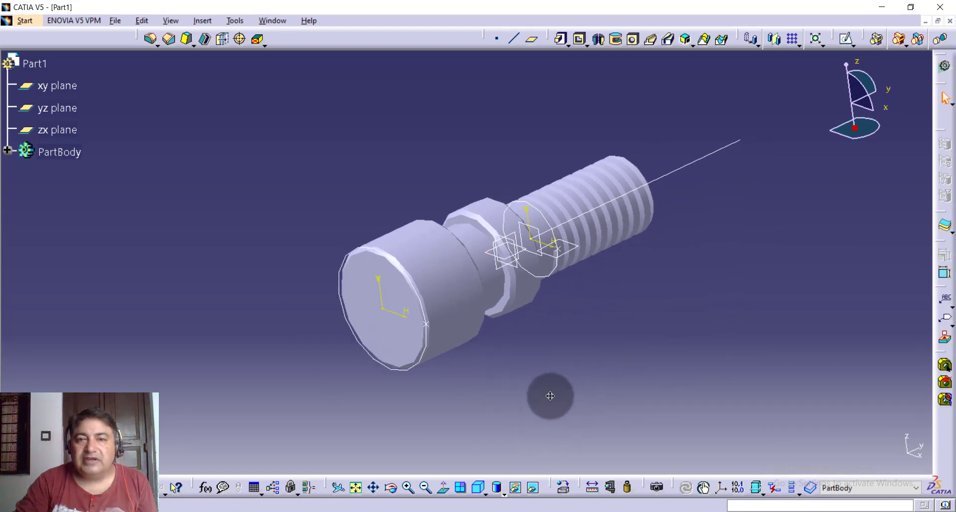
{"action": "left_click", "coordinate": [510, 510]}
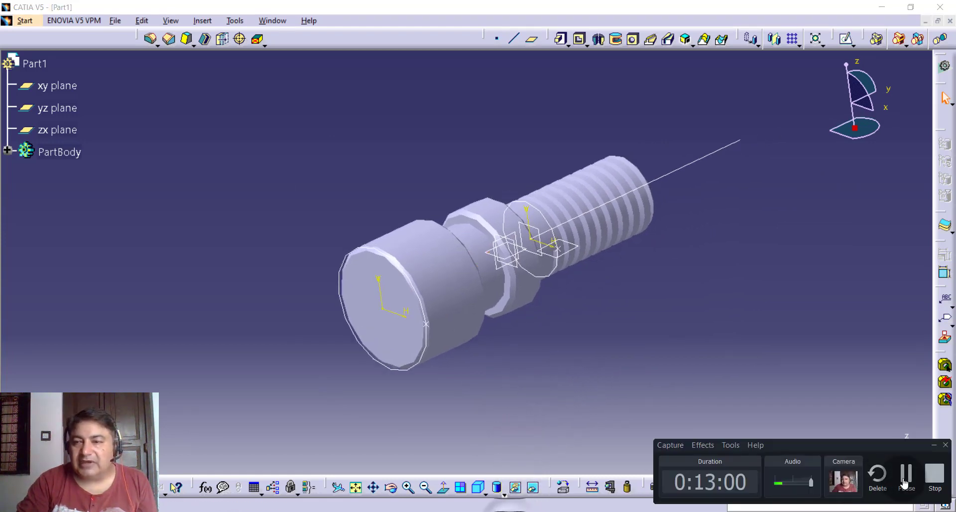
{"action": "left_click", "coordinate": [906, 477]}
{"action": "middle_click_drag", "start_coordinate": [634, 313], "coordinate": [638, 285]}
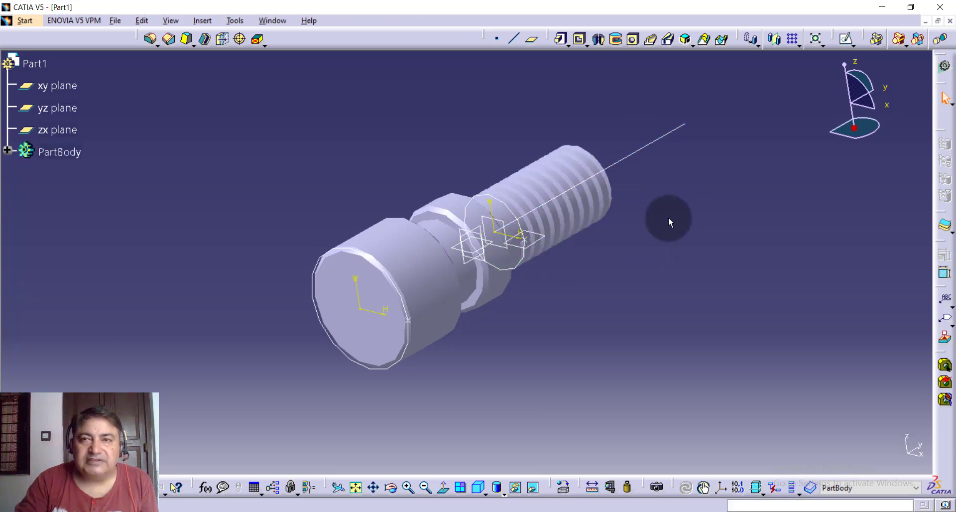
Create a Point-Direction line from the origin along the Slot.1 end-face direction, ending at -13 mm.
{"action": "left_click", "coordinate": [515, 43]}
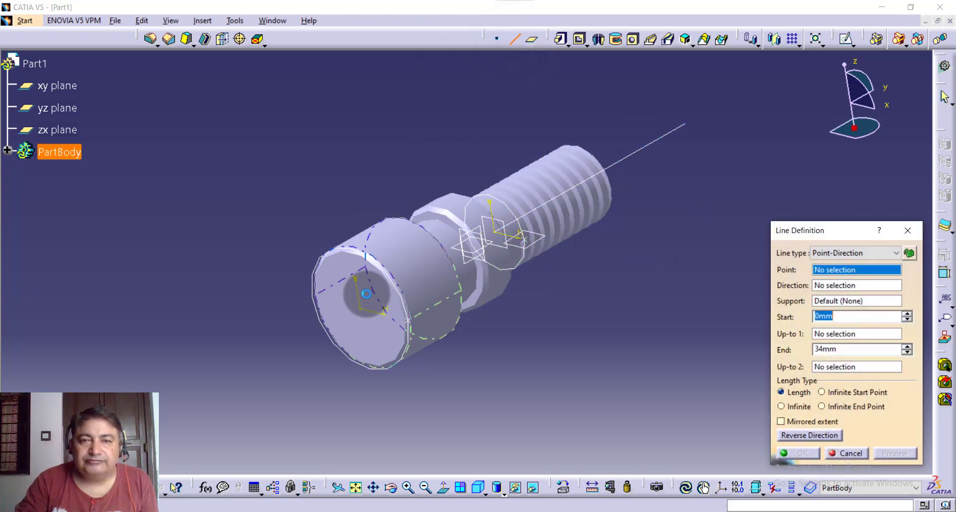
{"action": "left_click", "coordinate": [367, 311]}
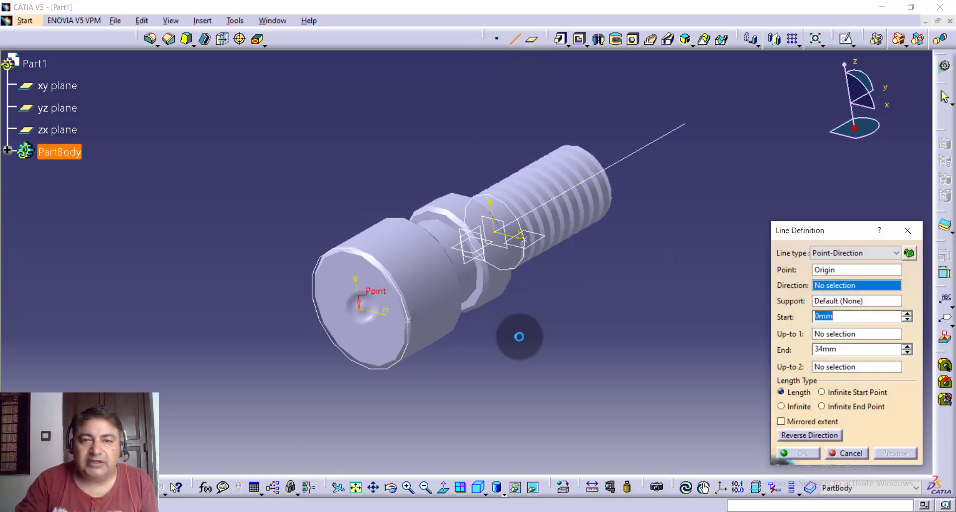
{"action": "mouse_move", "coordinate": [516, 335]}
{"action": "middle_mouse_down"}
{"action": "mouse_move", "coordinate": [386, 349]}
{"action": "mouse_move", "coordinate": [404, 348]}
{"action": "middle_mouse_up"}
{"action": "middle_click_drag", "start_coordinate": [696, 309], "coordinate": [633, 252]}
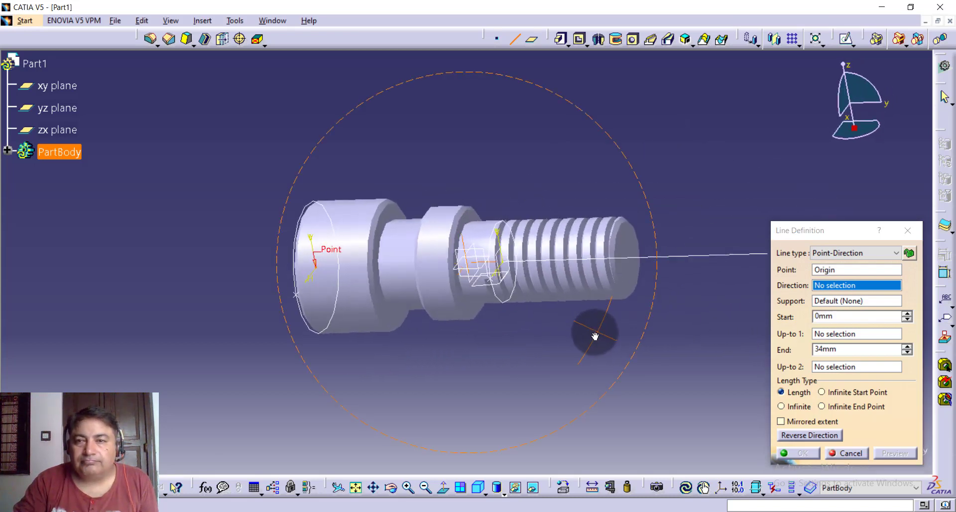
{"action": "left_click", "coordinate": [633, 252]}
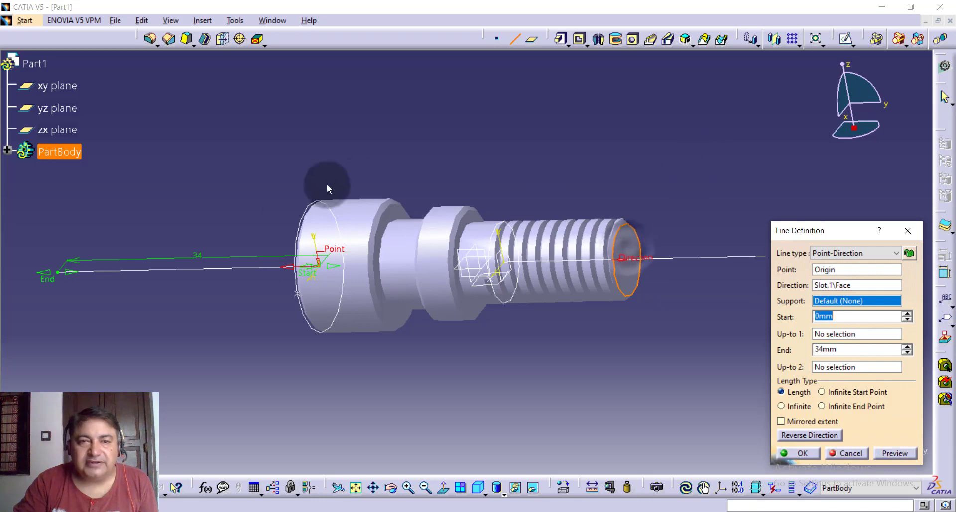
{"action": "mouse_move", "coordinate": [280, 319]}
{"action": "middle_mouse_down"}
{"action": "mouse_move", "coordinate": [265, 305]}
{"action": "mouse_move", "coordinate": [352, 288]}
{"action": "mouse_move", "coordinate": [491, 299]}
{"action": "middle_mouse_up"}
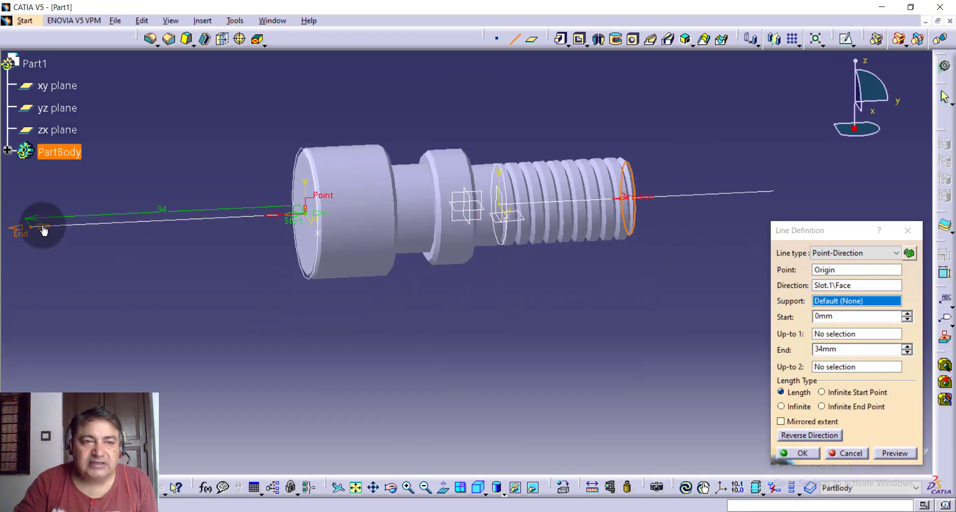
{"action": "left_click_drag", "start_coordinate": [34, 227], "coordinate": [386, 214]}
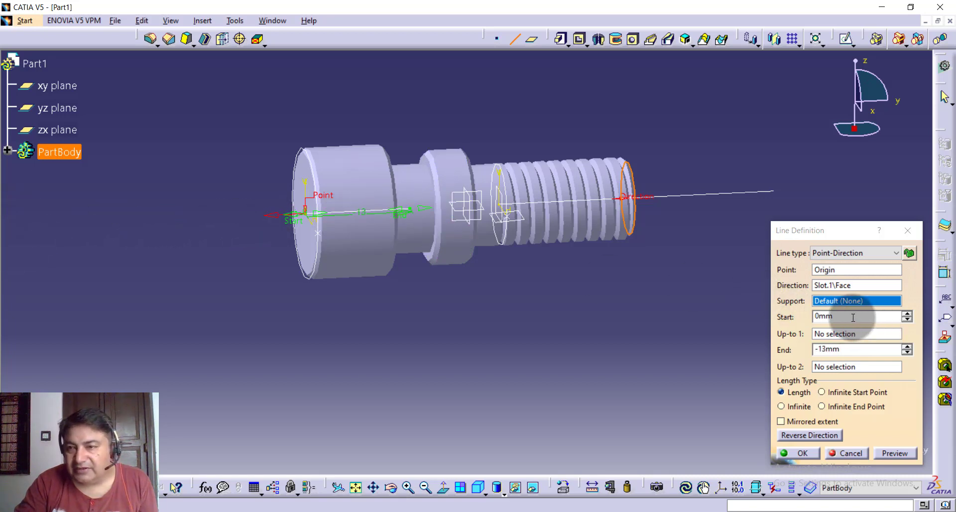
{"action": "mouse_move", "coordinate": [589, 357]}
{"action": "middle_mouse_down"}
{"action": "mouse_move", "coordinate": [552, 304]}
{"action": "mouse_move", "coordinate": [457, 267]}
{"action": "mouse_move", "coordinate": [516, 233]}
{"action": "mouse_move", "coordinate": [367, 320]}
{"action": "mouse_move", "coordinate": [395, 309]}
{"action": "mouse_move", "coordinate": [417, 320]}
{"action": "middle_mouse_up"}
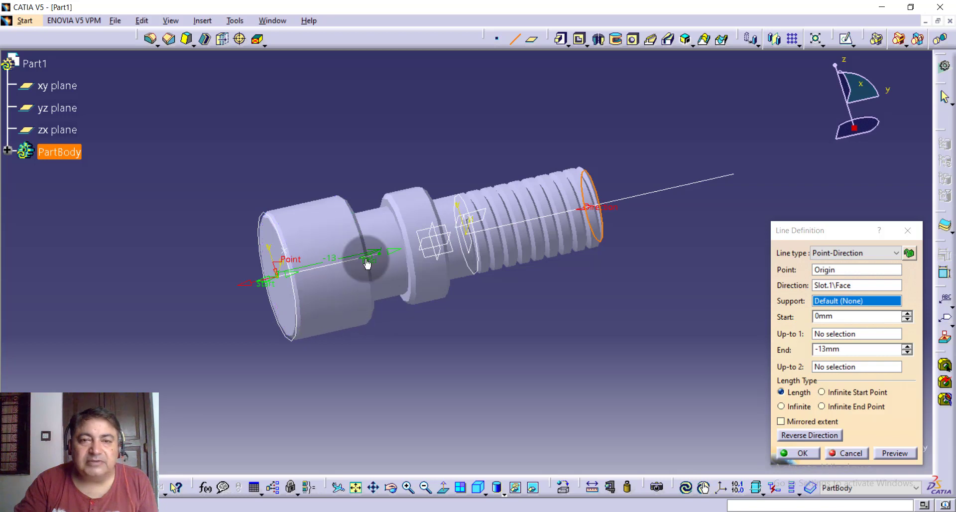
{"action": "left_click", "coordinate": [807, 457]}
{"action": "mouse_move", "coordinate": [629, 154]}
{"action": "middle_mouse_down"}
{"action": "mouse_move", "coordinate": [588, 133]}
{"action": "mouse_move", "coordinate": [502, 324]}
{"action": "middle_mouse_up"}
{"action": "mouse_move", "coordinate": [478, 406]}
{"action": "middle_mouse_down"}
{"action": "mouse_move", "coordinate": [534, 380]}
{"action": "mouse_move", "coordinate": [520, 355]}
{"action": "middle_mouse_up"}
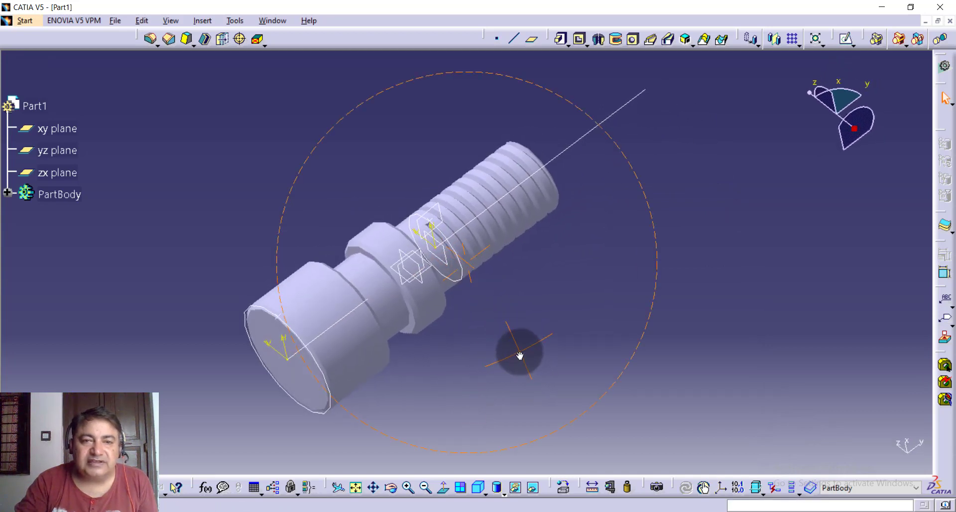
Switch to Wireframe and Surface Design and start a reversed helix from Point.2 about Line.2.
{"action": "left_click", "coordinate": [24, 20]}
{"action": "mouse_move", "coordinate": [62, 50]}
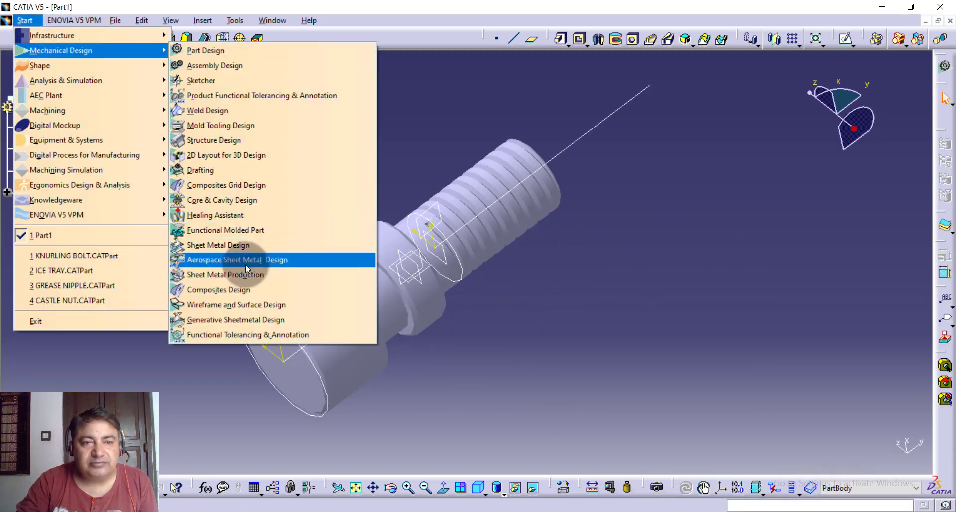
{"action": "left_click", "coordinate": [248, 302]}
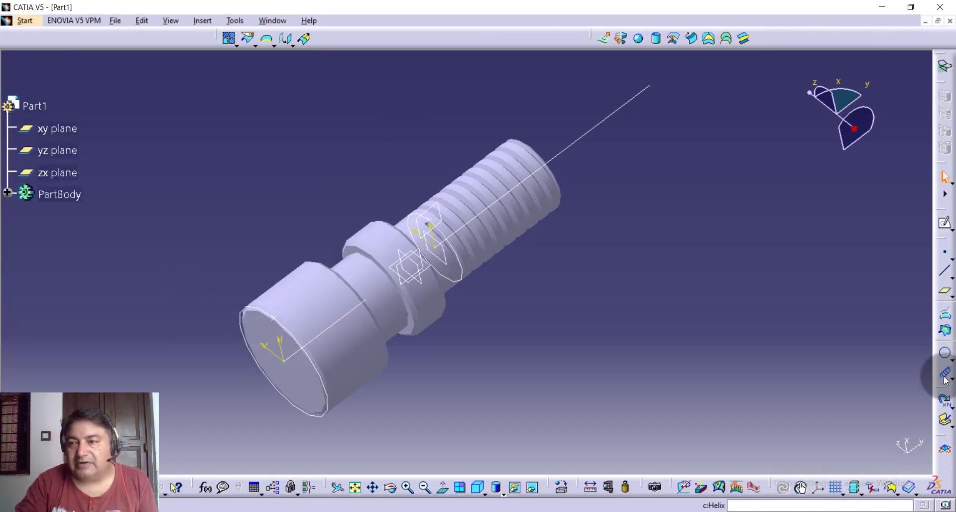
{"action": "left_click", "coordinate": [944, 377]}
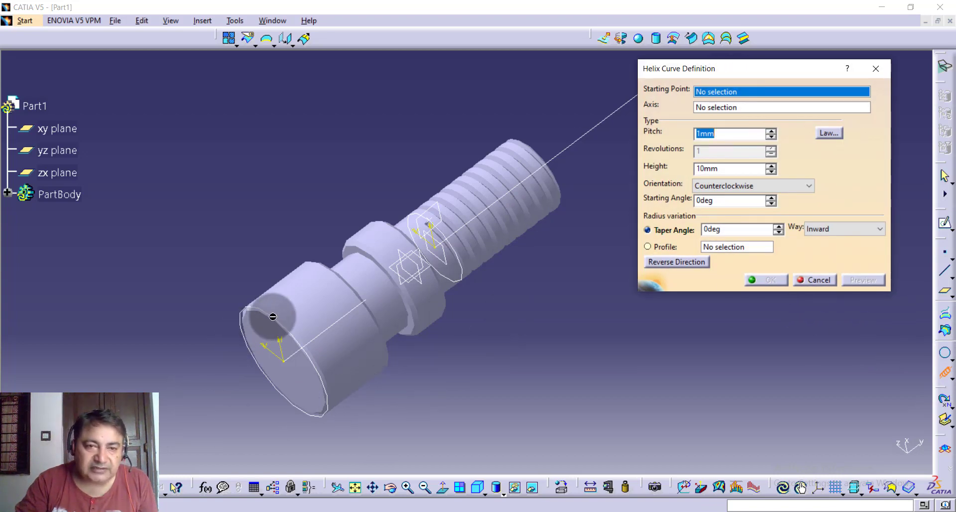
{"action": "left_click", "coordinate": [278, 318]}
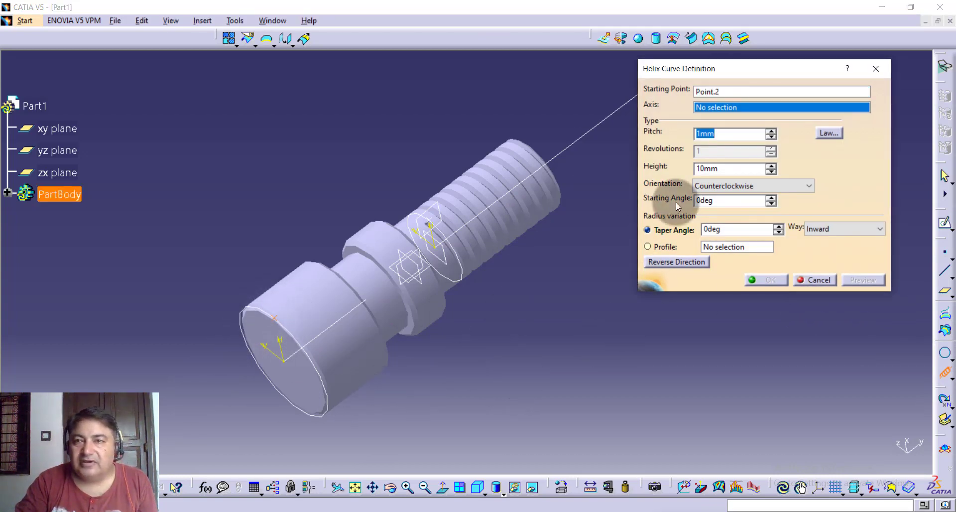
{"action": "left_click", "coordinate": [346, 322]}
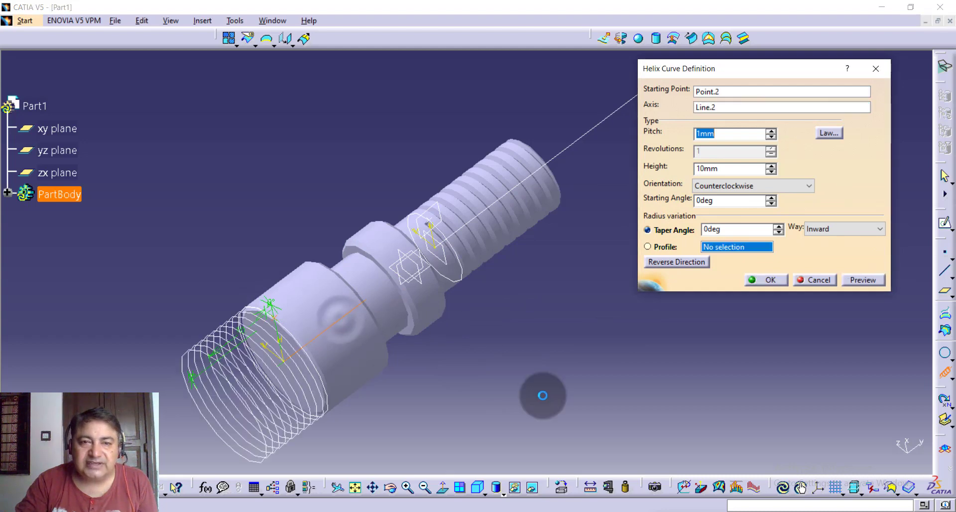
{"action": "left_click", "coordinate": [660, 263]}
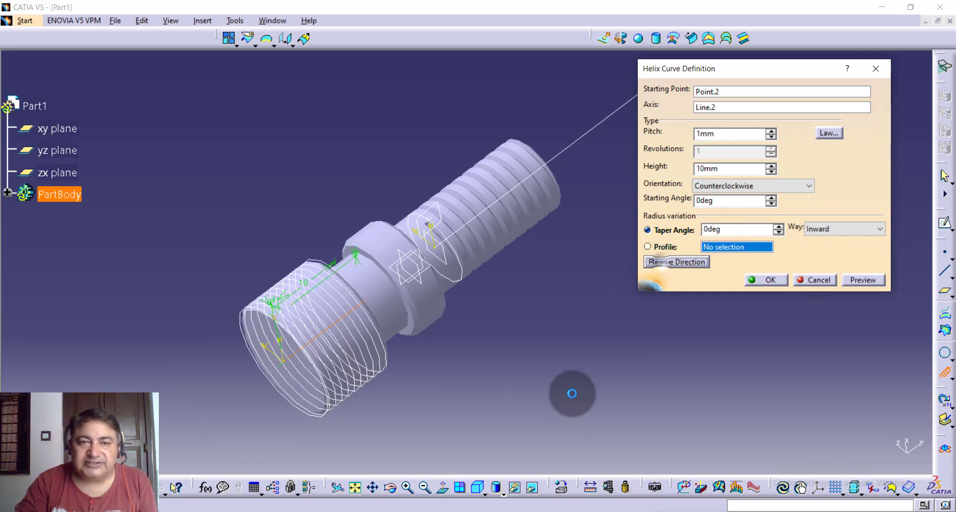
Set the helix pitch to 40 mm and create it across the bolt head.
{"action": "left_click", "coordinate": [737, 132]}
{"action": "type", "text": "40"}
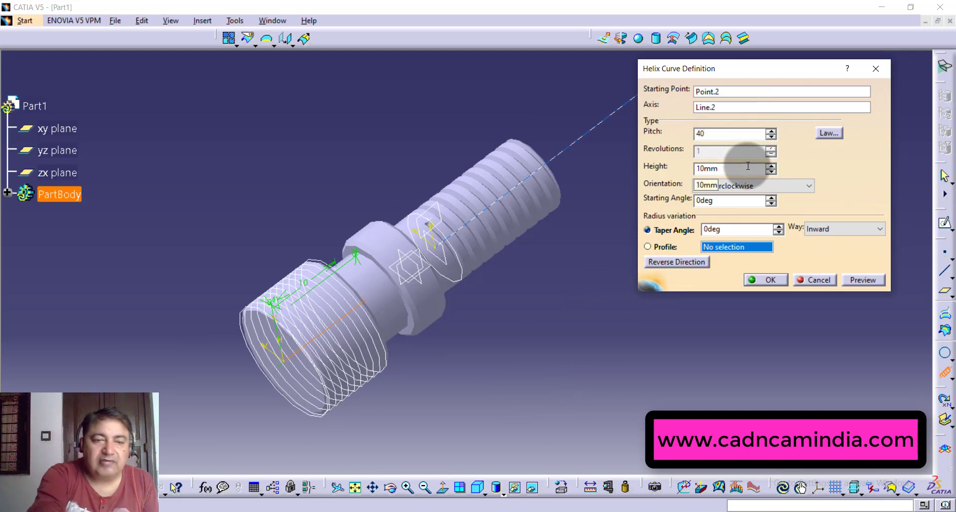
{"action": "key", "text": "Tab"}
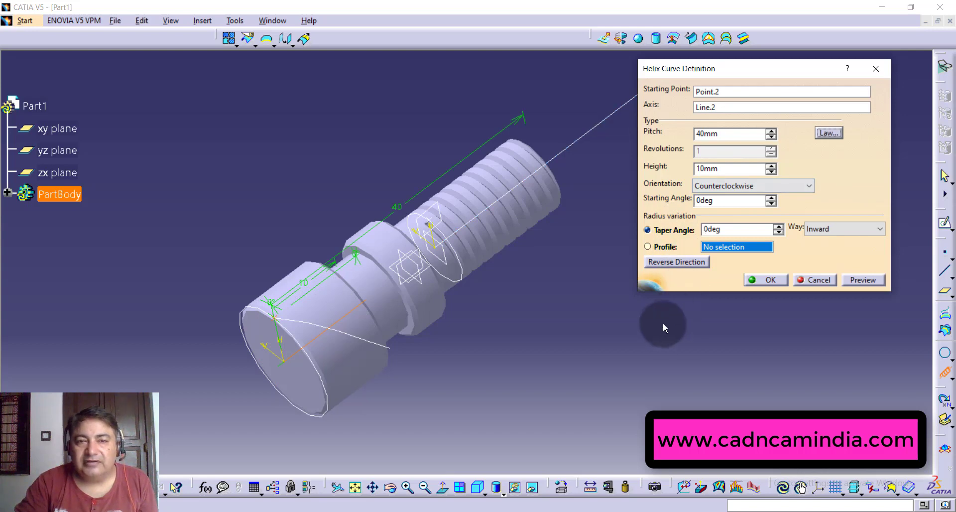
{"action": "mouse_move", "coordinate": [647, 334]}
{"action": "middle_mouse_down"}
{"action": "mouse_move", "coordinate": [581, 288]}
{"action": "mouse_move", "coordinate": [661, 296]}
{"action": "middle_mouse_up"}
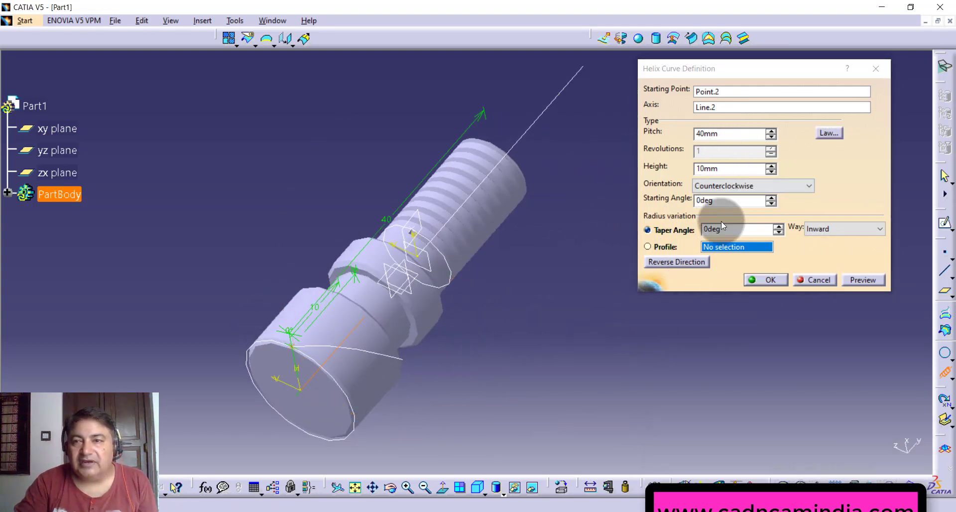
{"action": "left_click", "coordinate": [760, 280]}
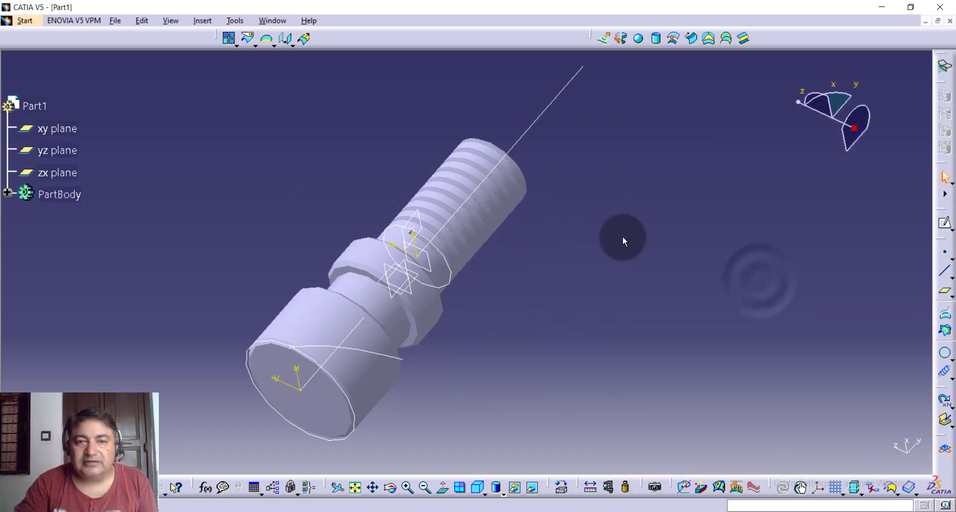
{"action": "middle_click_drag", "start_coordinate": [615, 281], "coordinate": [546, 133]}
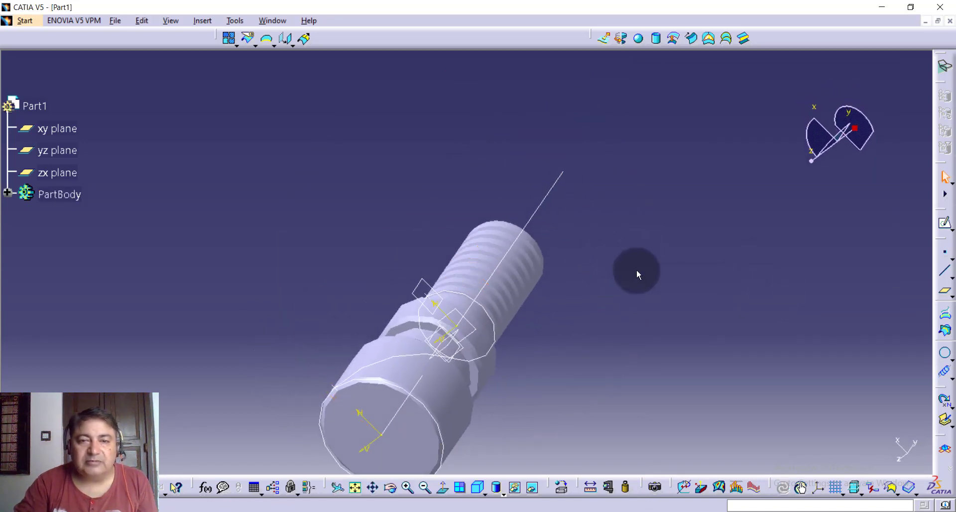
{"action": "mouse_move", "coordinate": [635, 271]}
{"action": "middle_mouse_down"}
{"action": "mouse_move", "coordinate": [612, 254]}
{"action": "mouse_move", "coordinate": [435, 244]}
{"action": "mouse_move", "coordinate": [372, 226]}
{"action": "mouse_move", "coordinate": [495, 216]}
{"action": "mouse_move", "coordinate": [350, 249]}
{"action": "mouse_move", "coordinate": [405, 305]}
{"action": "mouse_move", "coordinate": [337, 243]}
{"action": "mouse_move", "coordinate": [319, 157]}
{"action": "middle_mouse_up"}
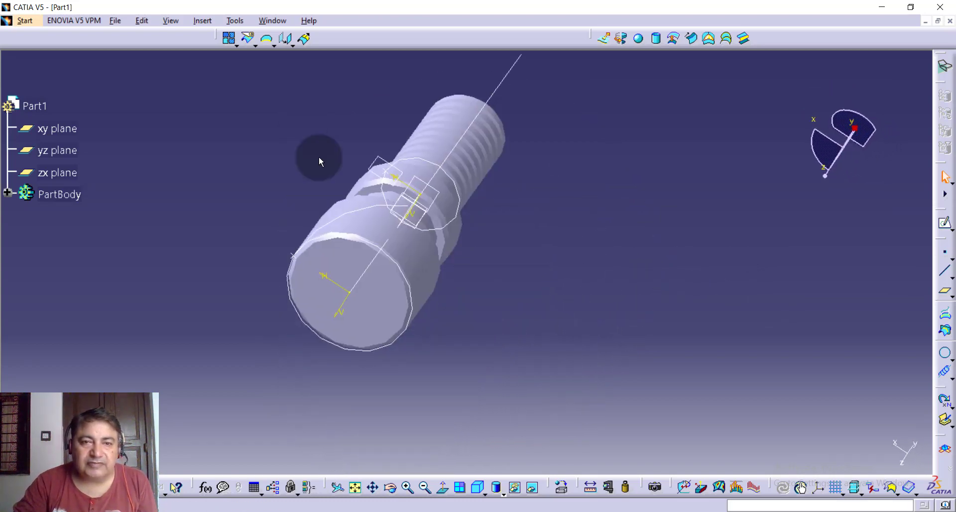
{"action": "mouse_move", "coordinate": [591, 340]}
{"action": "middle_mouse_down"}
{"action": "mouse_move", "coordinate": [595, 385]}
{"action": "mouse_move", "coordinate": [689, 384]}
{"action": "middle_mouse_up"}
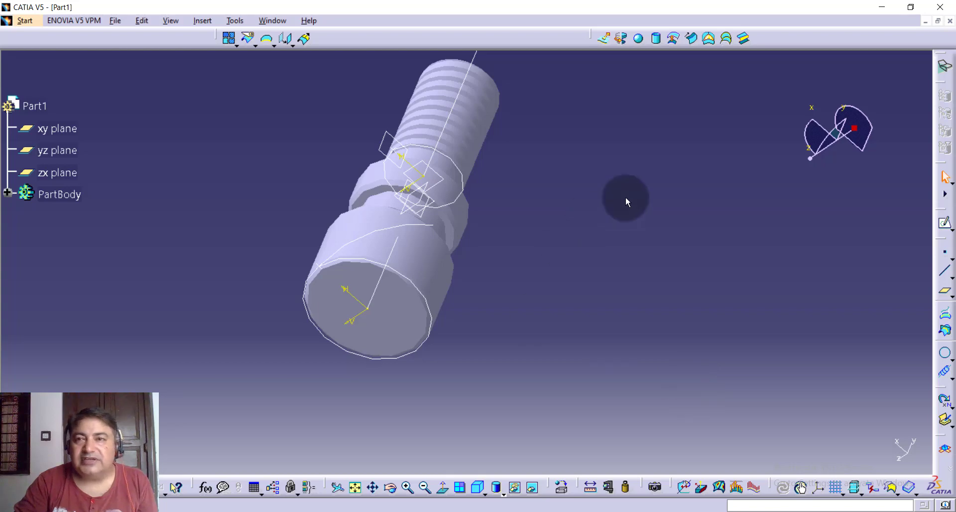
Return to Part Design and create a Normal-to-curve plane on Helix.2 at Point.2.
{"action": "left_click", "coordinate": [25, 24]}
{"action": "mouse_move", "coordinate": [60, 50]}
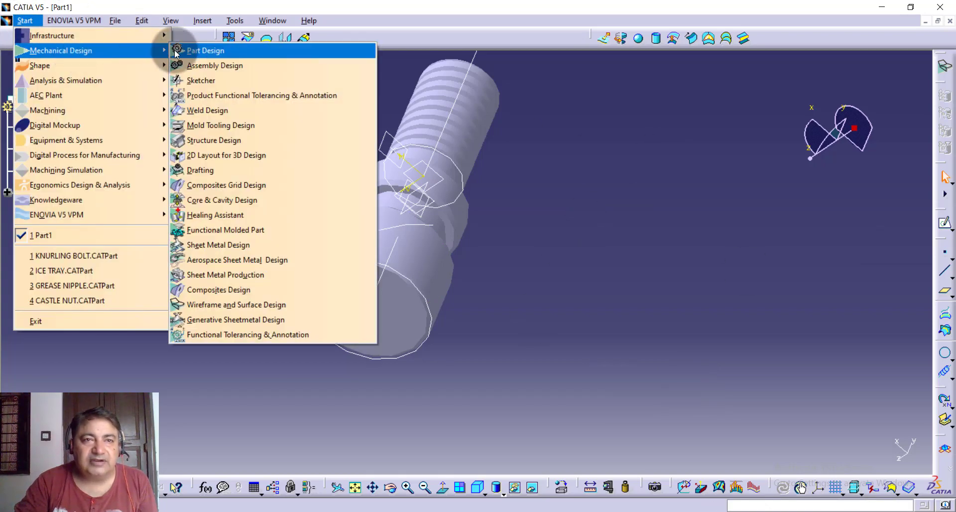
{"action": "left_click", "coordinate": [175, 49]}
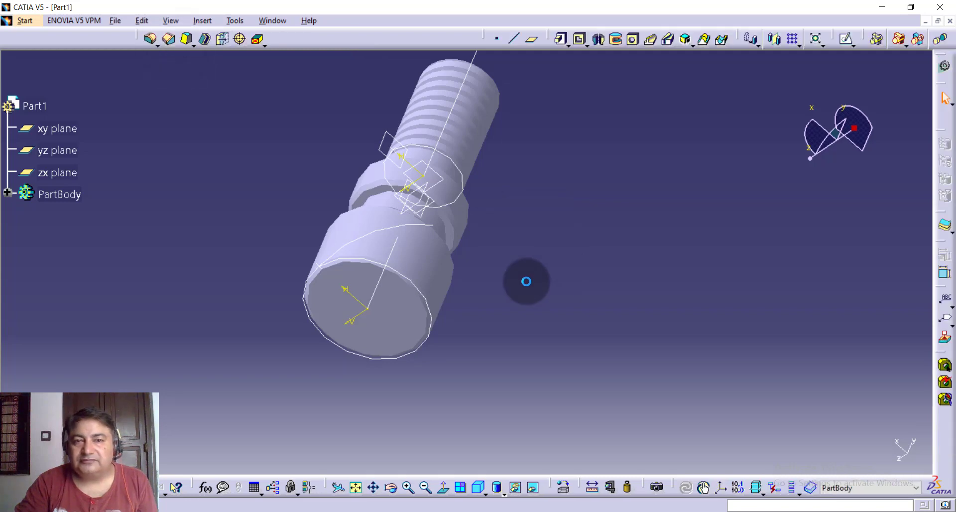
{"action": "left_click", "coordinate": [463, 68]}
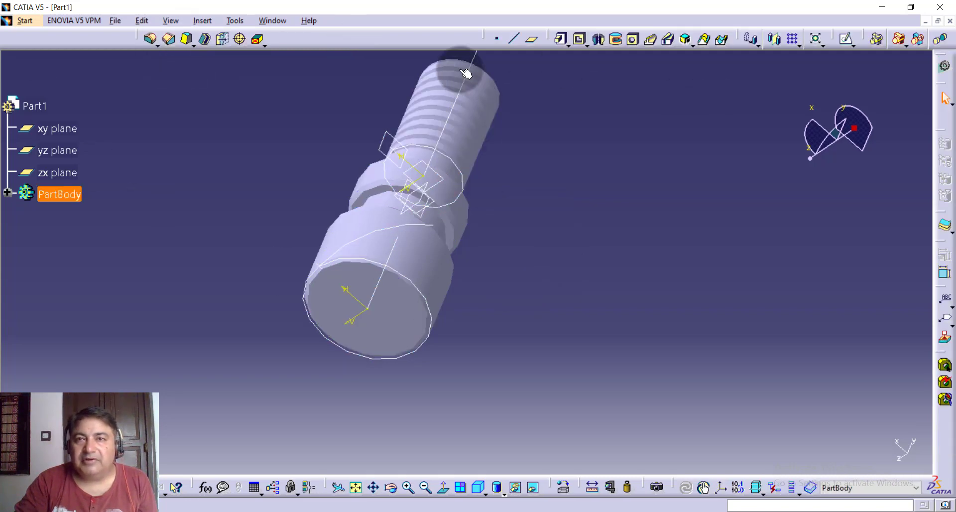
{"action": "left_click", "coordinate": [533, 41]}
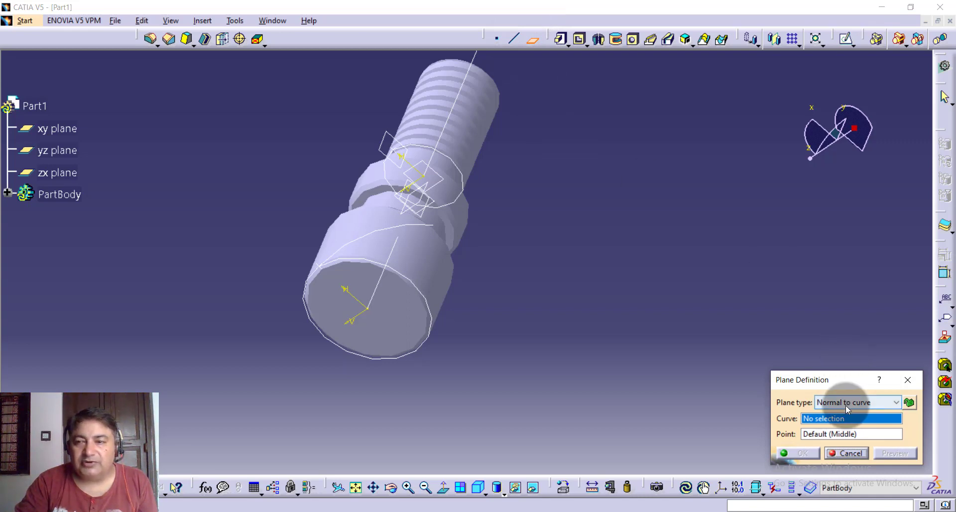
{"action": "left_click", "coordinate": [353, 245]}
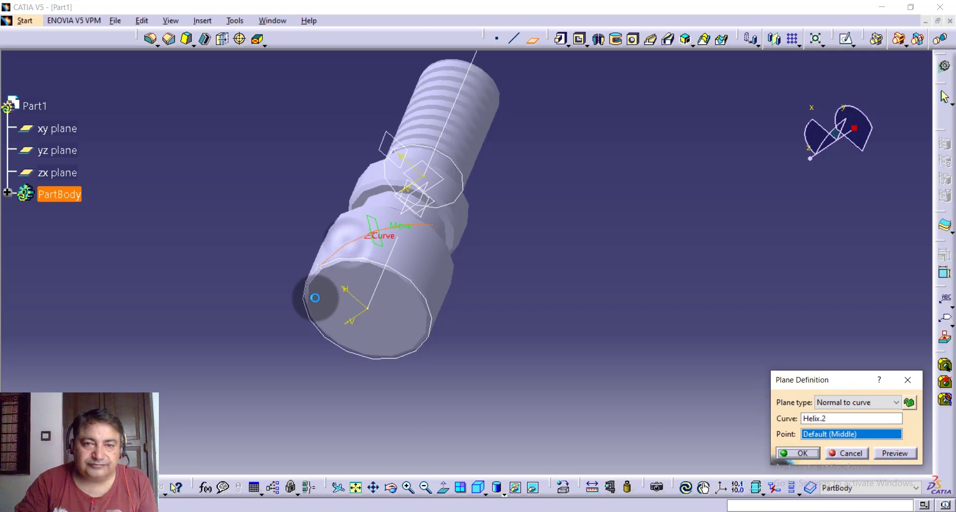
{"action": "left_click", "coordinate": [321, 268]}
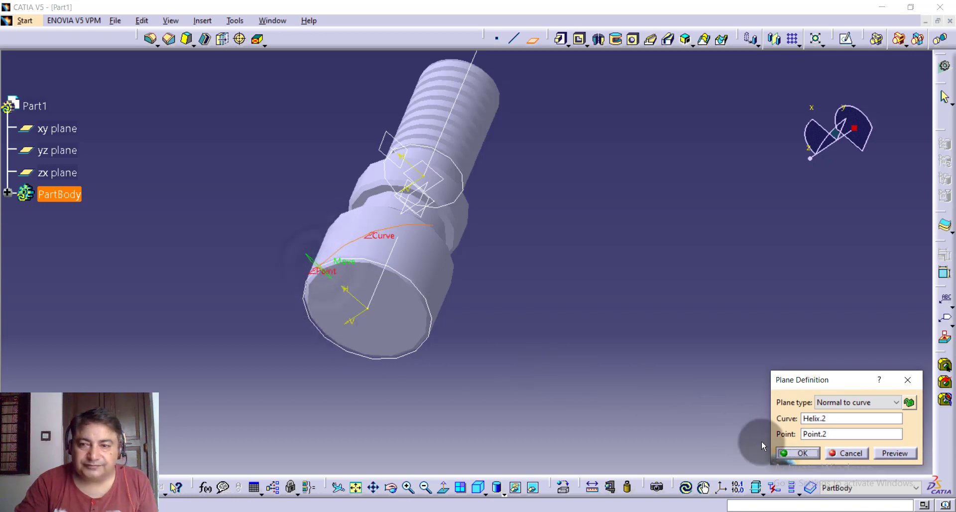
{"action": "left_click", "coordinate": [802, 454]}
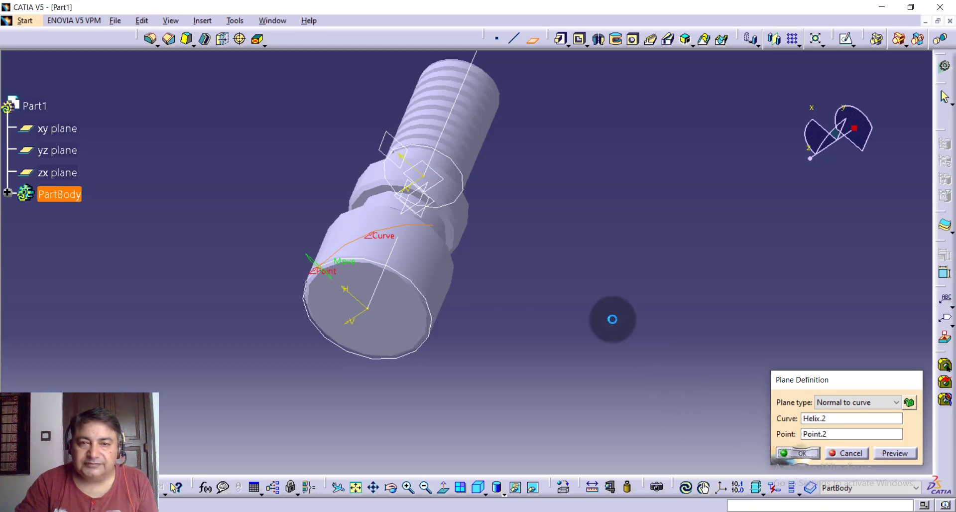
{"action": "middle_click_drag", "start_coordinate": [512, 371], "coordinate": [508, 356]}
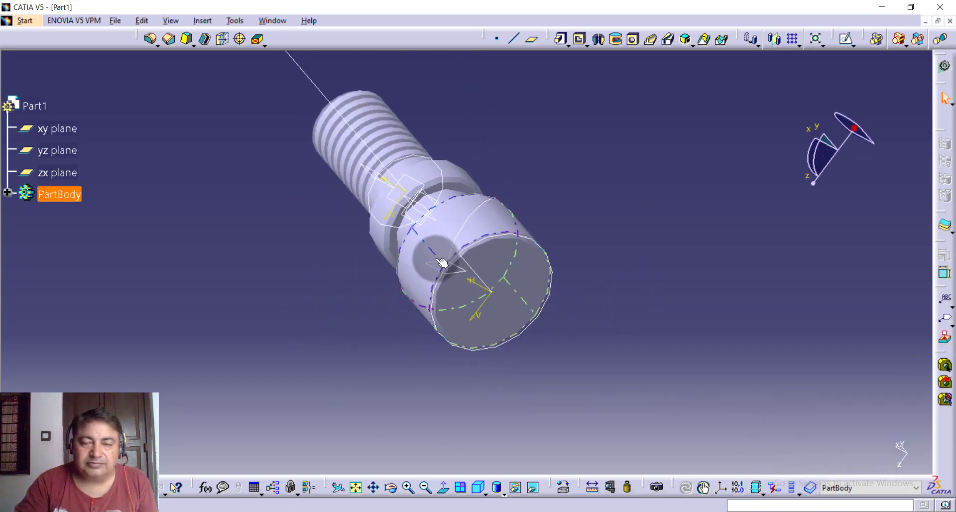
Open a new sketch on the plane normal to Helix.2, centred on the bolt head.
{"action": "left_click", "coordinate": [679, 252]}
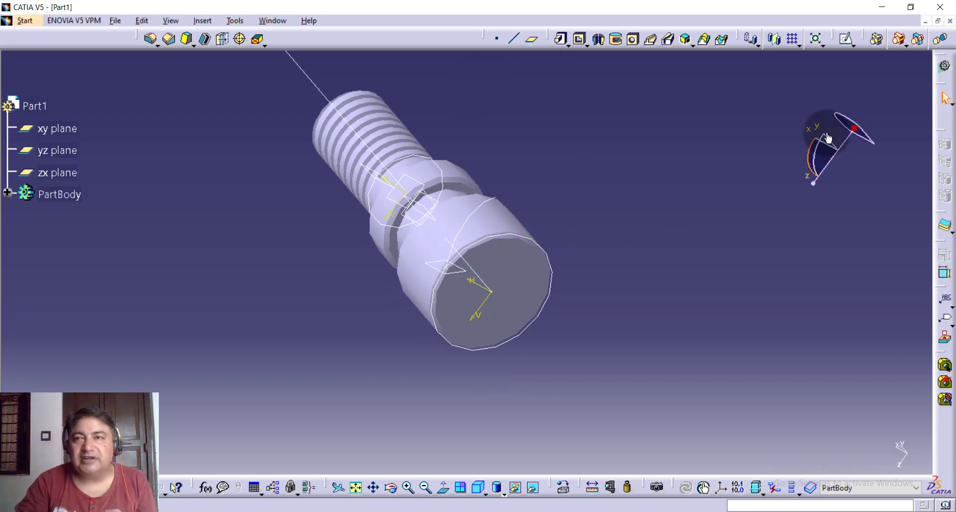
{"action": "left_click", "coordinate": [846, 39]}
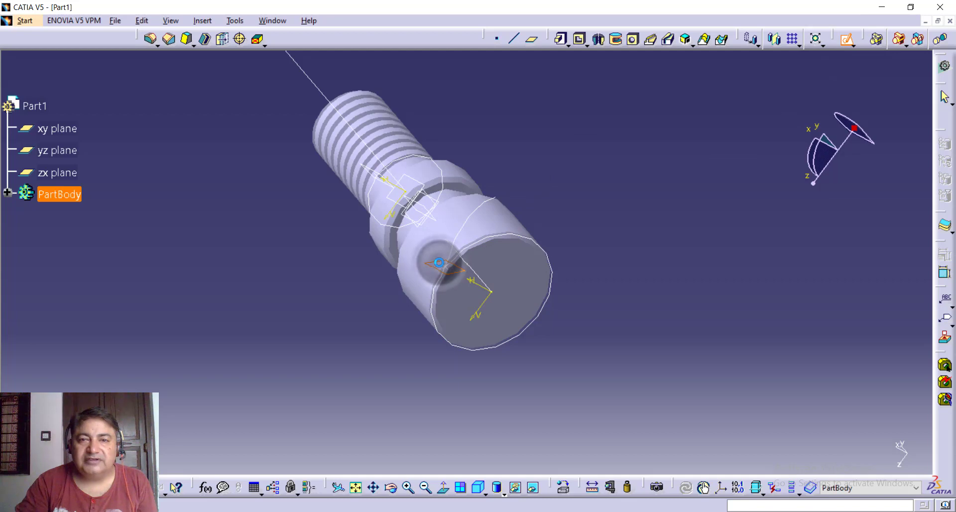
{"action": "middle_click_drag", "start_coordinate": [480, 288], "coordinate": [457, 408]}
{"action": "mouse_move", "coordinate": [435, 366]}
{"action": "middle_mouse_down"}
{"action": "mouse_move", "coordinate": [436, 437]}
{"action": "mouse_move", "coordinate": [412, 362]}
{"action": "middle_mouse_up"}
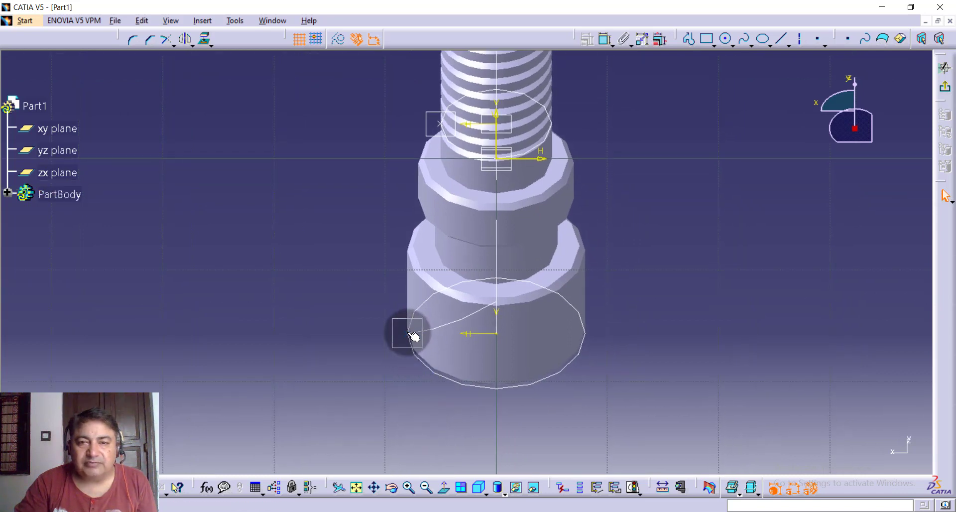
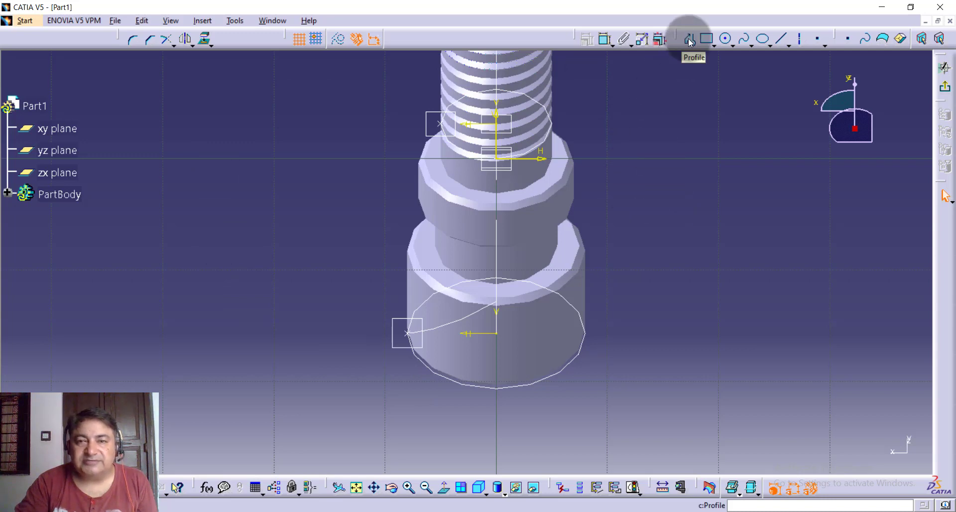
Draw a small closed triangular profile at the left edge of the base circle.
{"action": "left_click", "coordinate": [408, 492]}
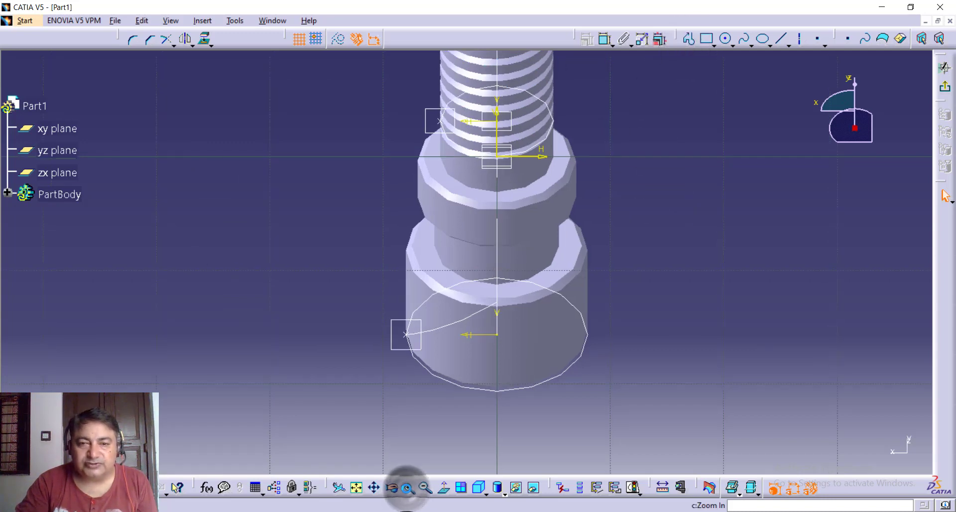
{"action": "middle_click_drag", "start_coordinate": [680, 288], "coordinate": [693, 256]}
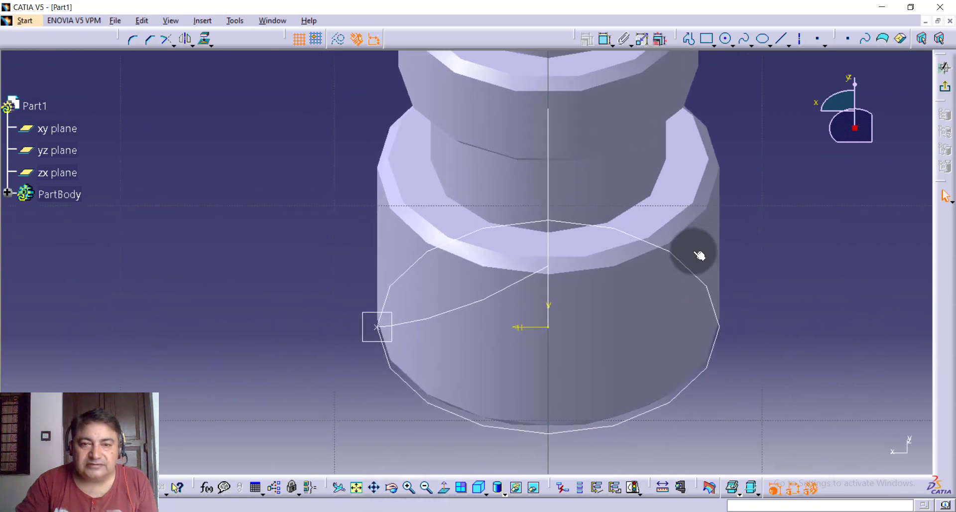
{"action": "left_click", "coordinate": [694, 40]}
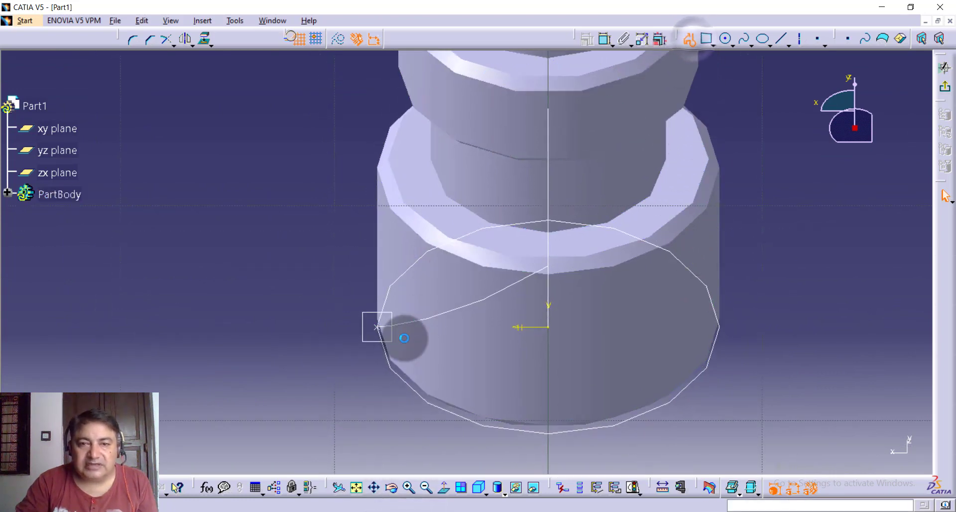
{"action": "left_click", "coordinate": [379, 328]}
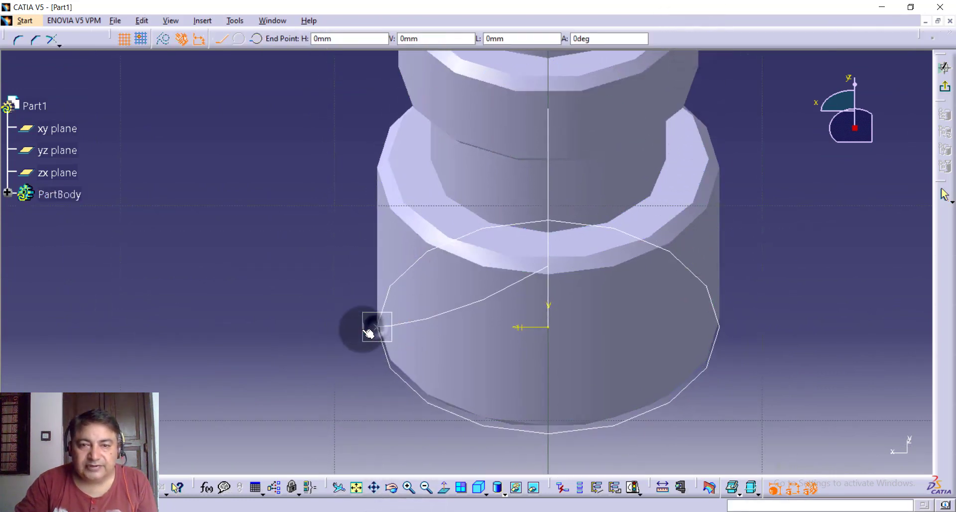
{"action": "left_click", "coordinate": [377, 365]}
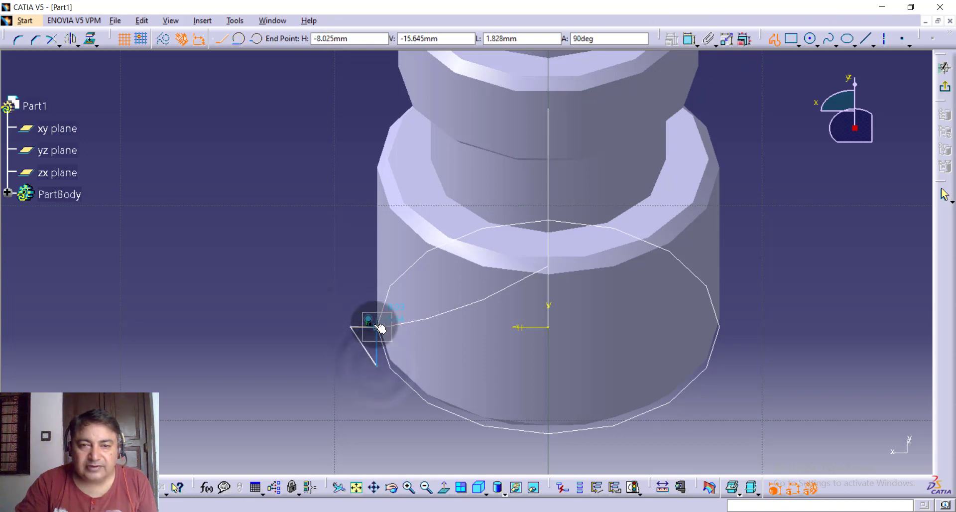
{"action": "left_click", "coordinate": [378, 327]}
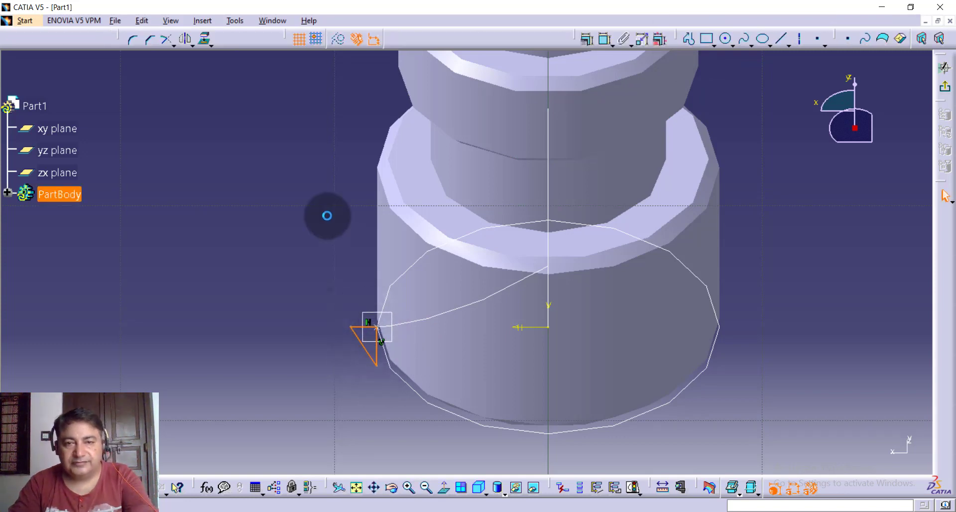
Dimension the triangle's top edge (1.222) and open the value for editing.
{"action": "left_click", "coordinate": [605, 44]}
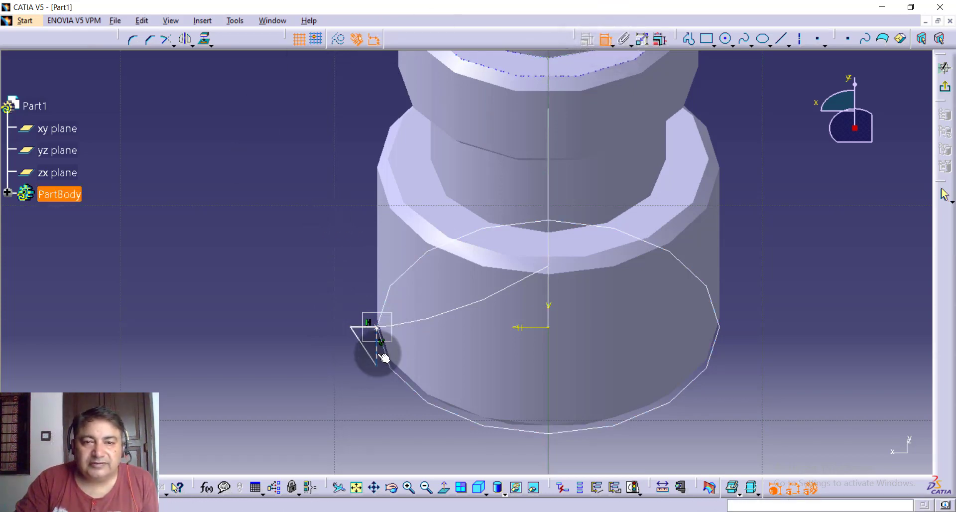
{"action": "left_click", "coordinate": [373, 331]}
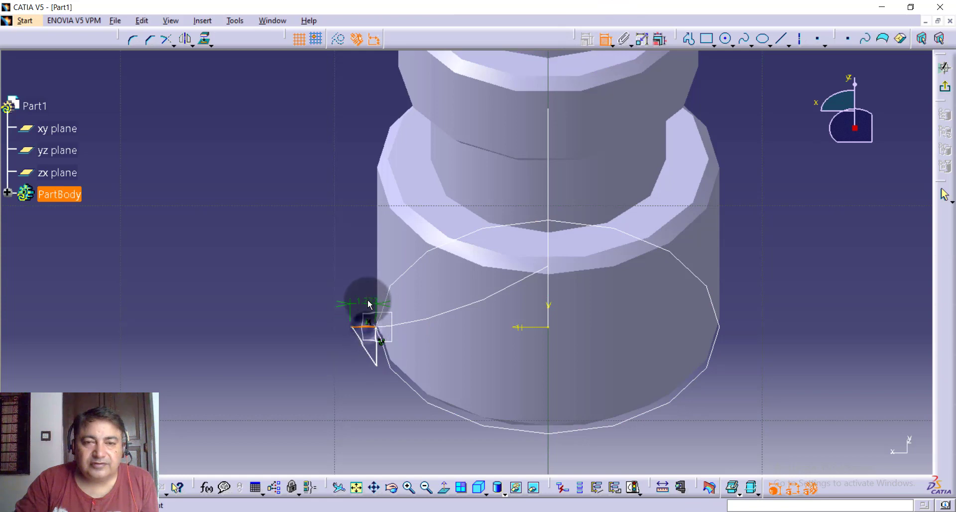
{"action": "double_click", "coordinate": [367, 301]}
{"action": "type", "text": "15/2"}
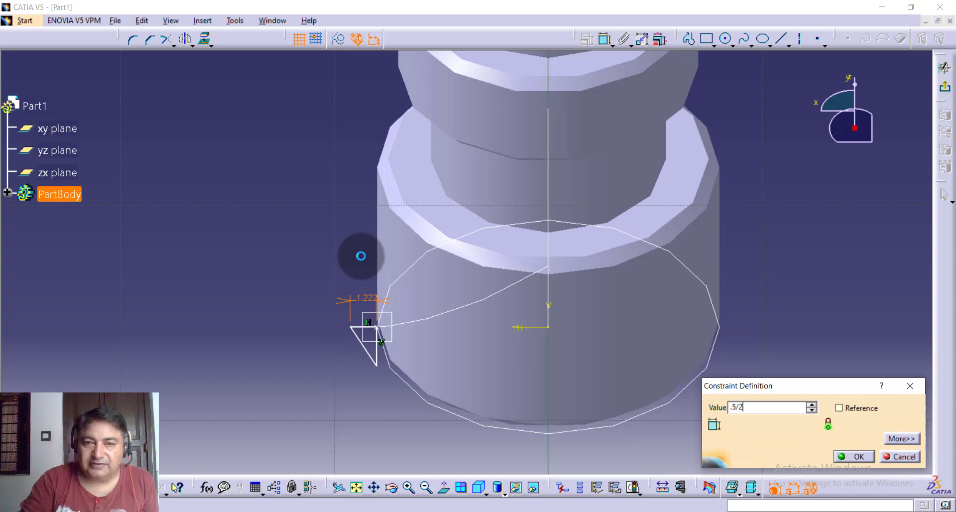
Set the triangle's width to 0.25 (.5/2) and move the dimension label aside.
{"action": "key", "text": "Return"}
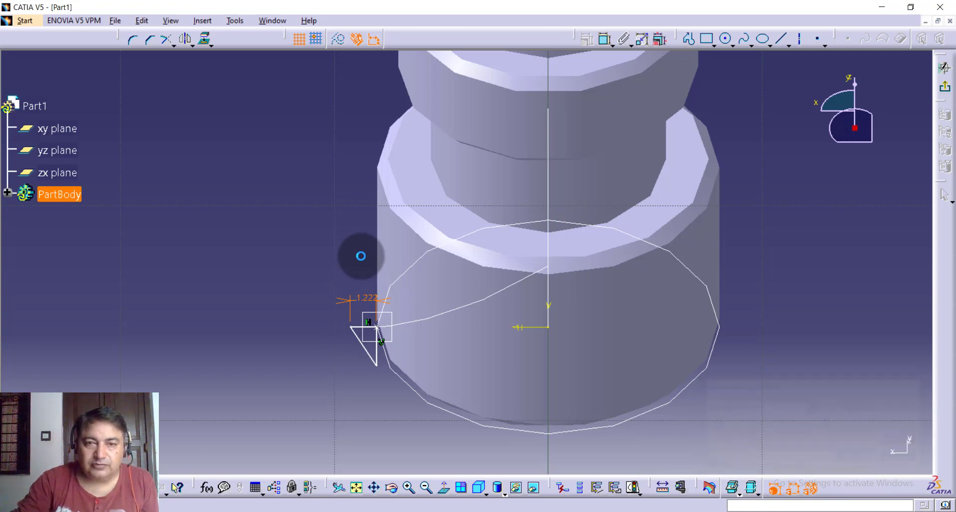
{"action": "left_click", "coordinate": [343, 259]}
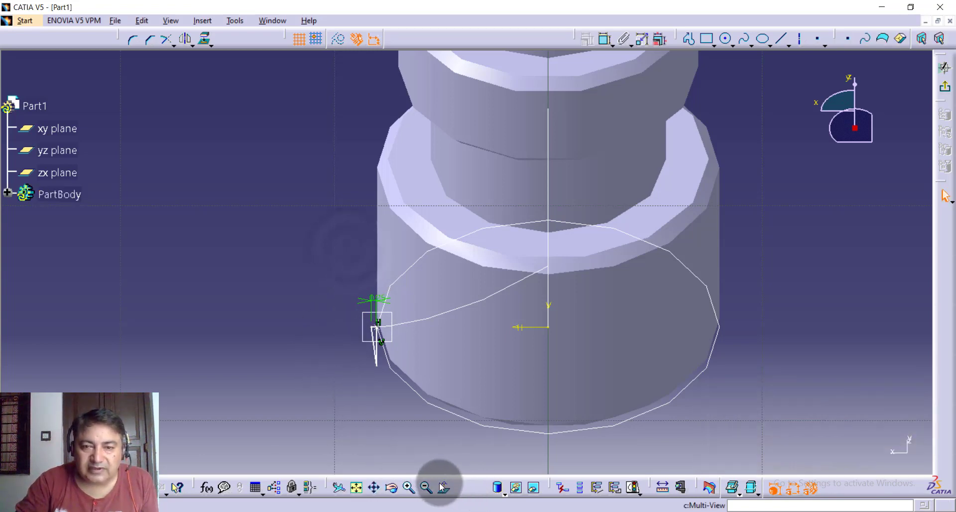
{"action": "left_click", "coordinate": [411, 490]}
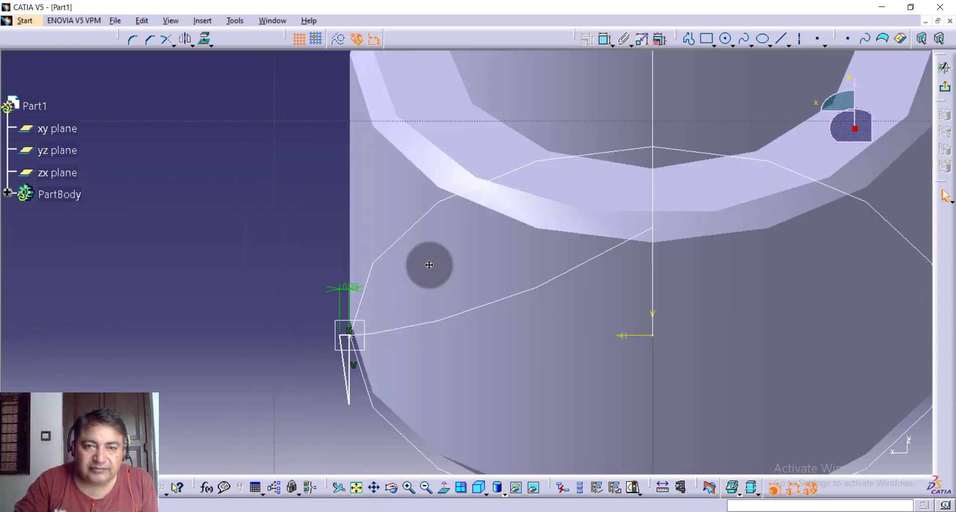
{"action": "middle_click_drag", "start_coordinate": [372, 333], "coordinate": [371, 274]}
{"action": "left_click_drag", "start_coordinate": [368, 263], "coordinate": [318, 260]}
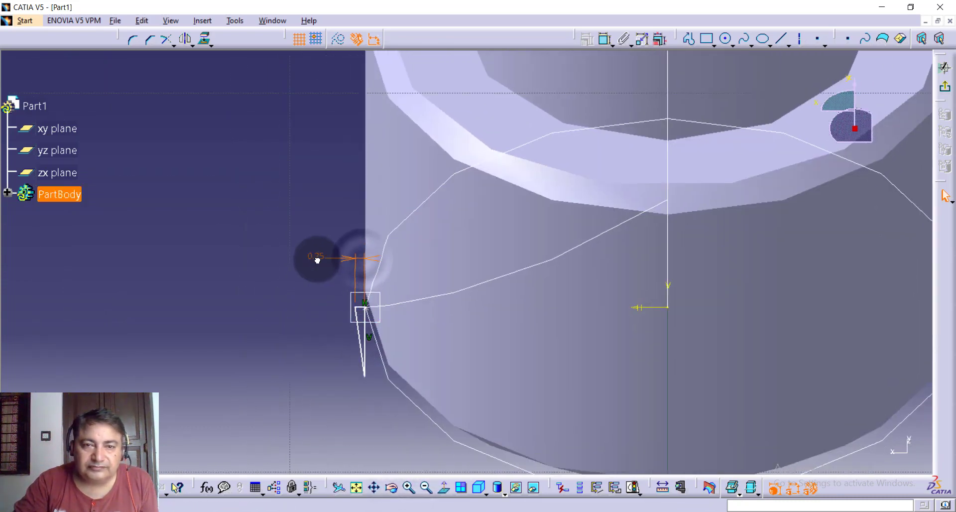
{"action": "left_click", "coordinate": [299, 324]}
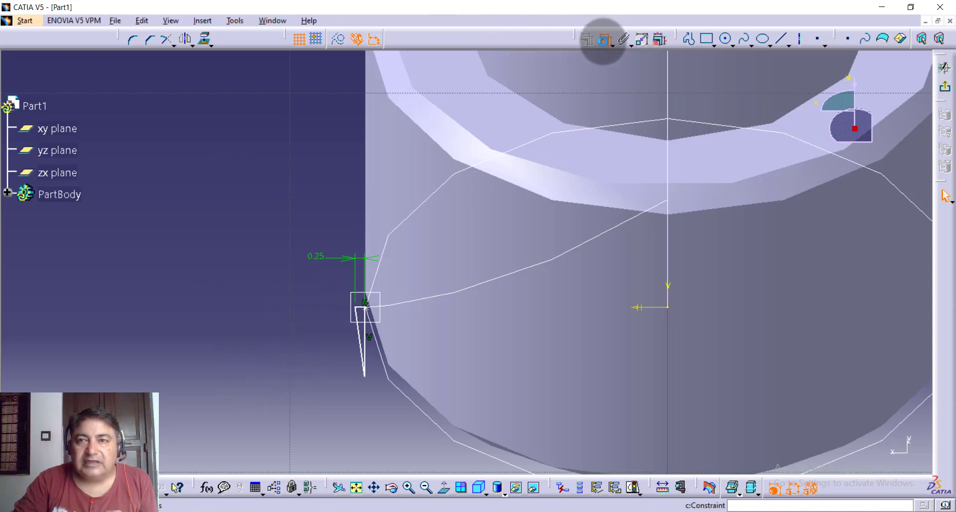
Add a 60° angle constraint between the triangle's vertical and diagonal sides.
{"action": "left_click", "coordinate": [366, 311]}
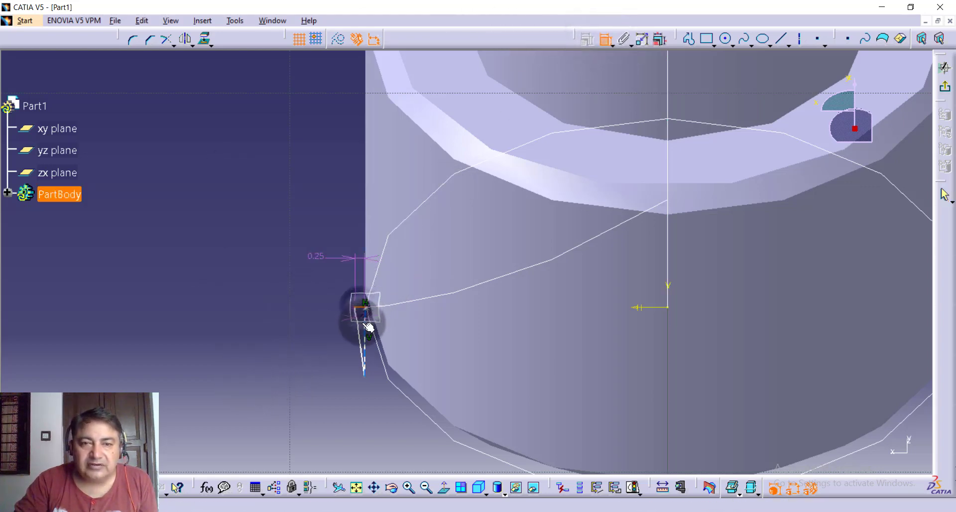
{"action": "left_click", "coordinate": [362, 332], "text": "ctrl"}
{"action": "left_click_drag", "start_coordinate": [375, 339], "coordinate": [384, 396]}
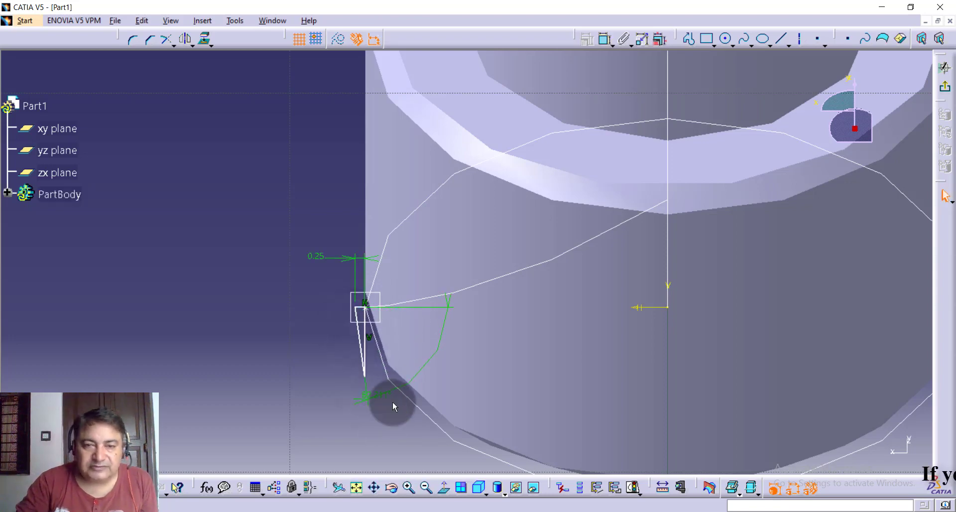
{"action": "left_click", "coordinate": [391, 400]}
{"action": "double_click", "coordinate": [381, 397]}
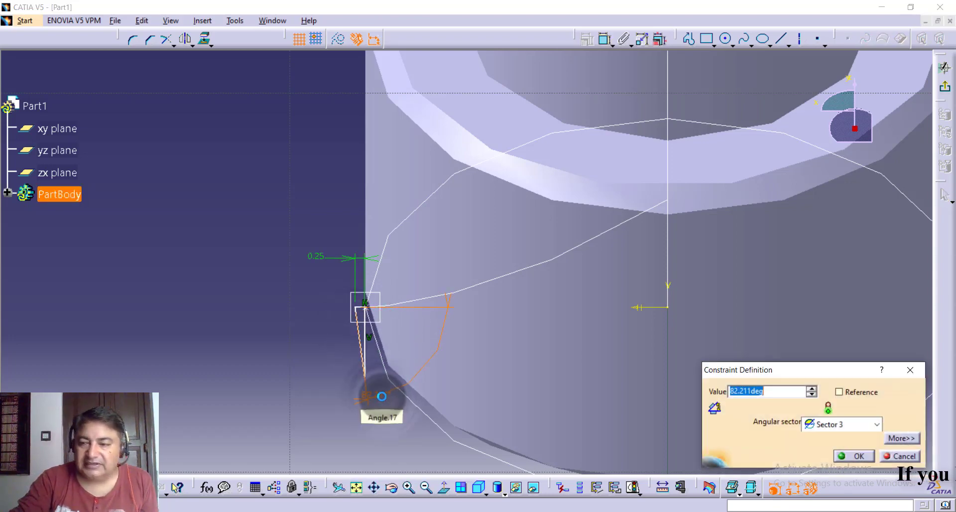
{"action": "type", "text": "0"}
{"action": "key", "text": "Return"}
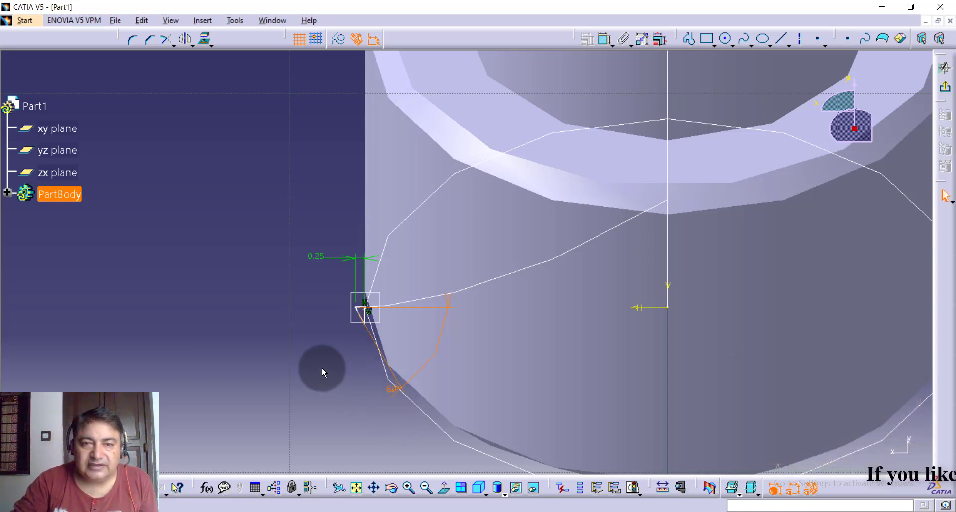
{"action": "left_click", "coordinate": [332, 368]}
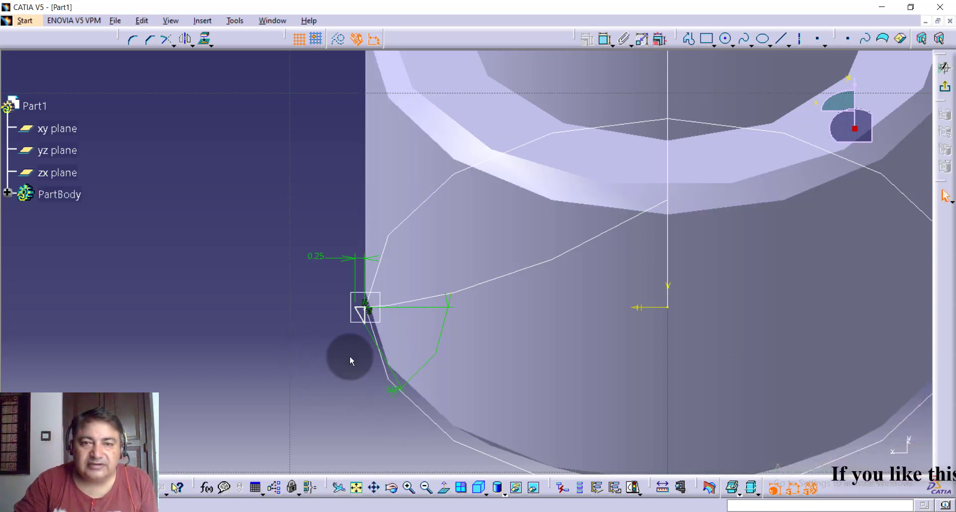
{"action": "left_click", "coordinate": [408, 488]}
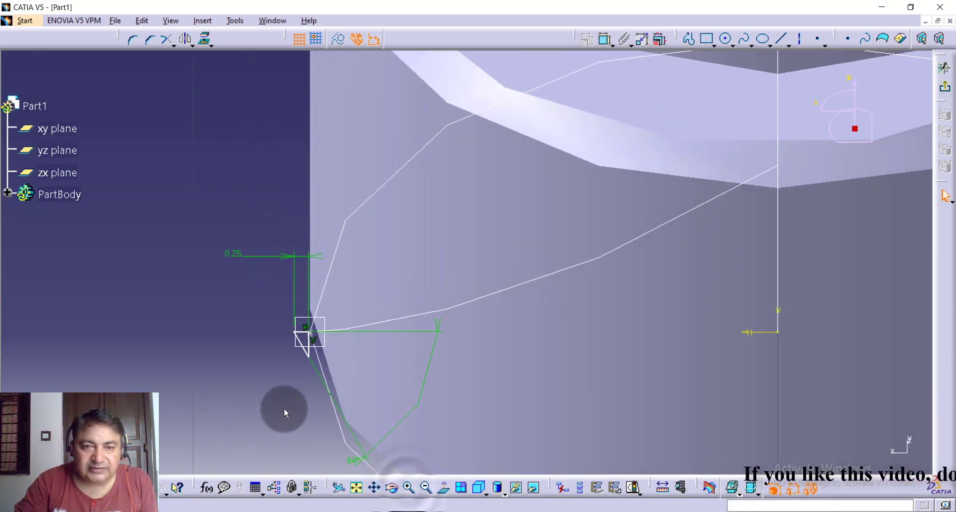
{"action": "mouse_move", "coordinate": [284, 408]}
{"action": "middle_mouse_down"}
{"action": "mouse_move", "coordinate": [326, 367]}
{"action": "mouse_move", "coordinate": [322, 337]}
{"action": "middle_mouse_up"}
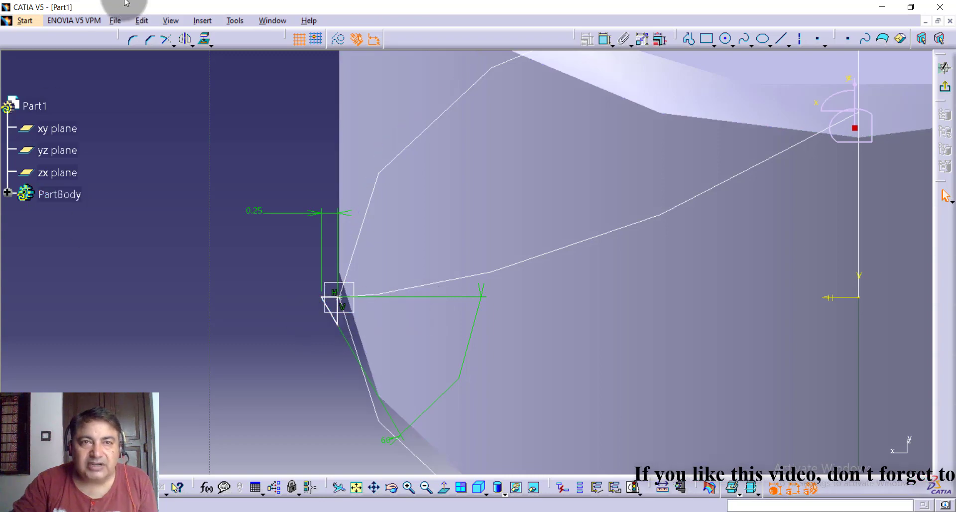
{"action": "left_click", "coordinate": [190, 45]}
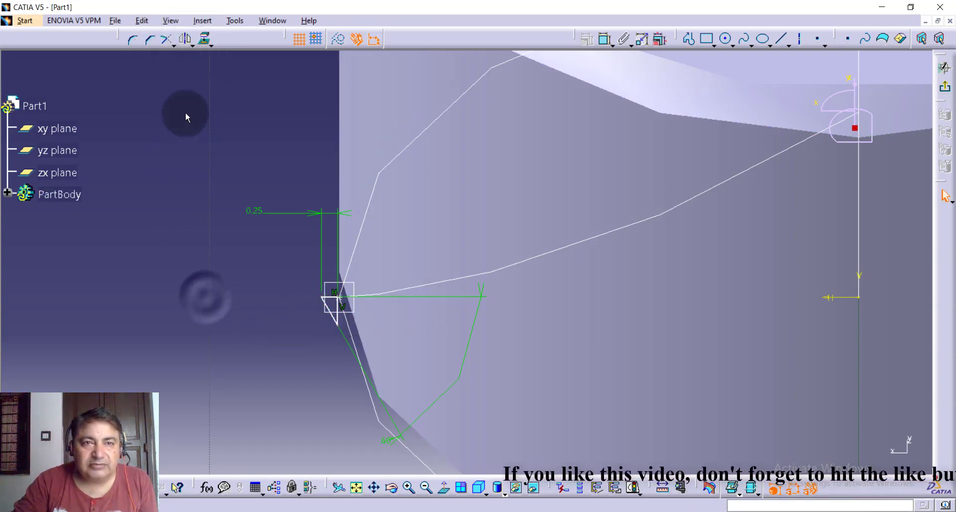
Mirror the triangle's horizontal and diagonal edges across the vertical line.
{"action": "left_click", "coordinate": [191, 46]}
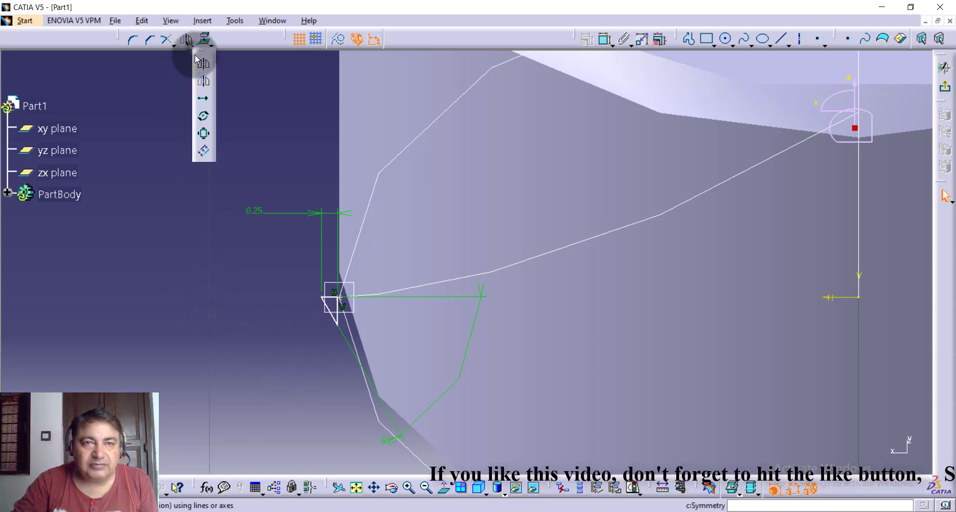
{"action": "left_click", "coordinate": [205, 67]}
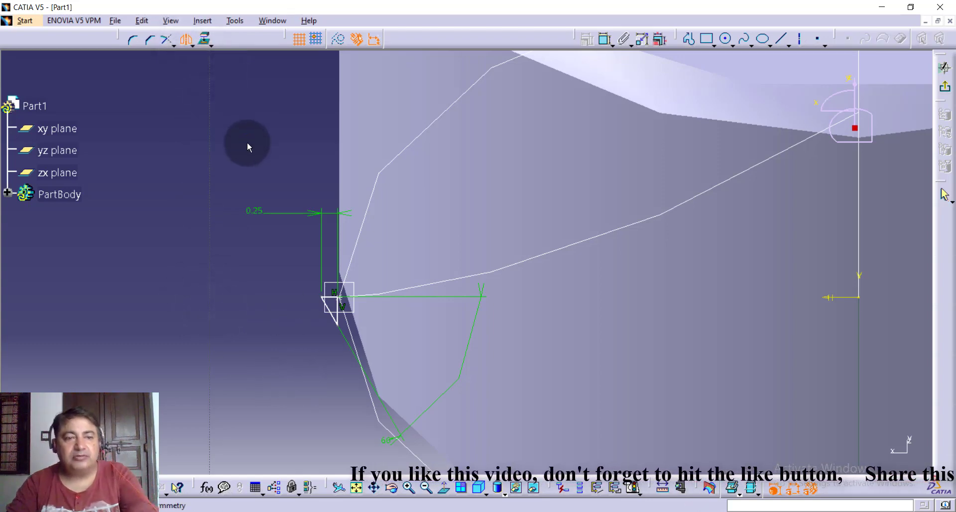
{"action": "key", "text": "Escape"}
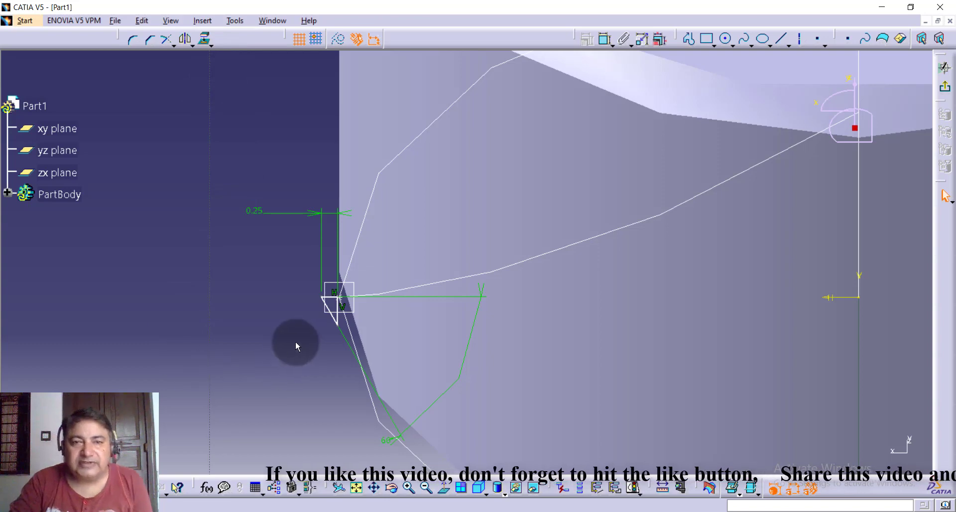
{"action": "left_click", "coordinate": [331, 298]}
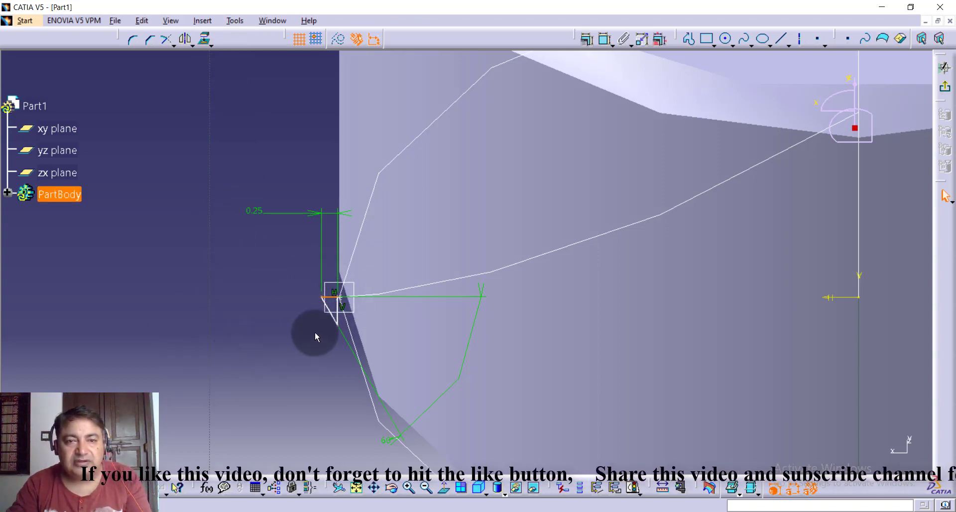
{"action": "left_click", "coordinate": [331, 314]}
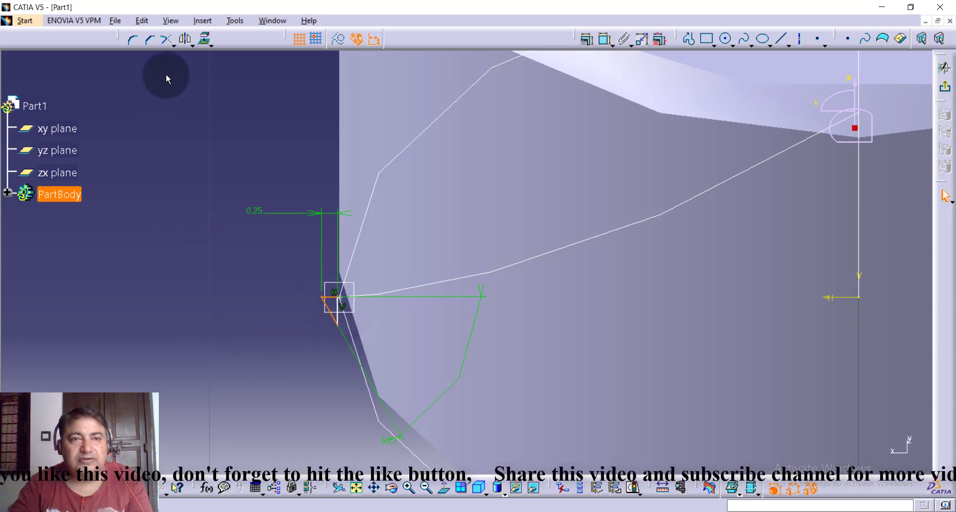
{"action": "left_click", "coordinate": [185, 38]}
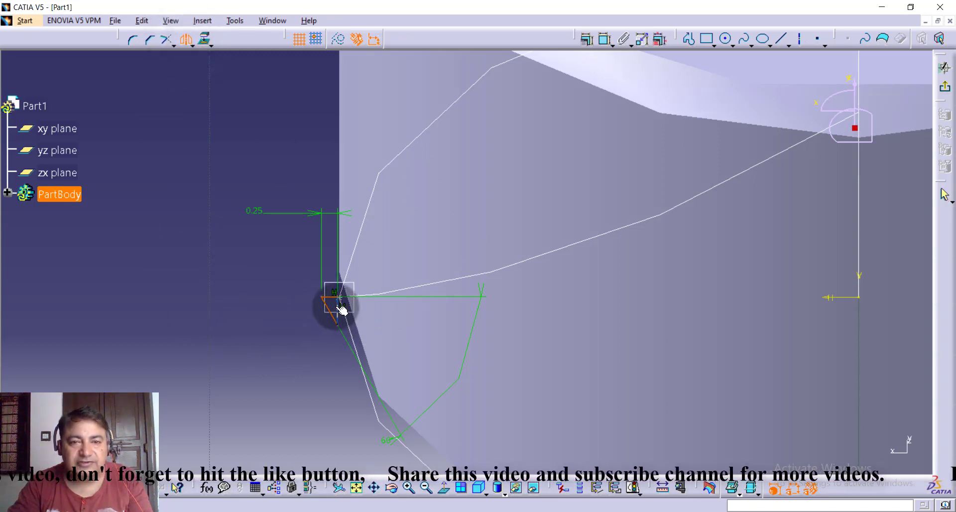
{"action": "left_click", "coordinate": [338, 304]}
{"action": "left_click", "coordinate": [255, 392]}
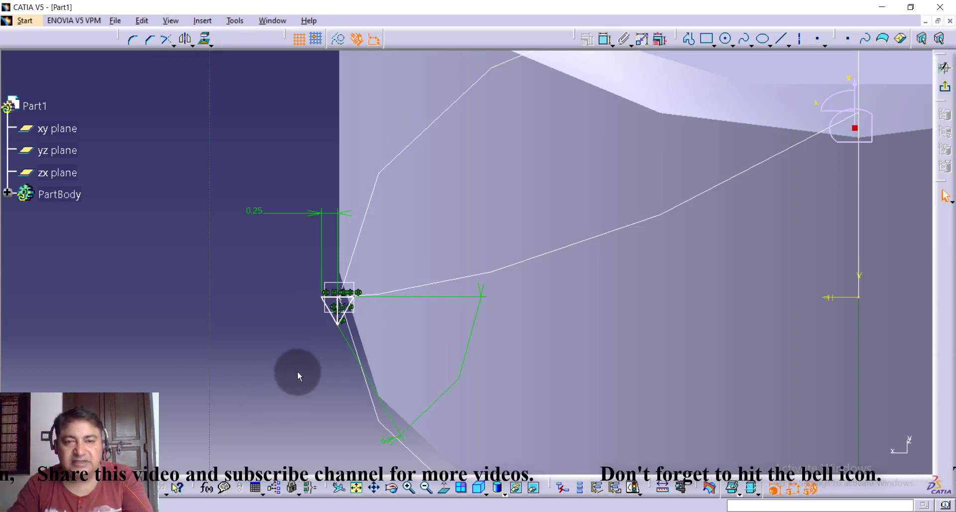
Pan and zoom in closely on the triangular profile.
{"action": "left_click", "coordinate": [345, 307]}
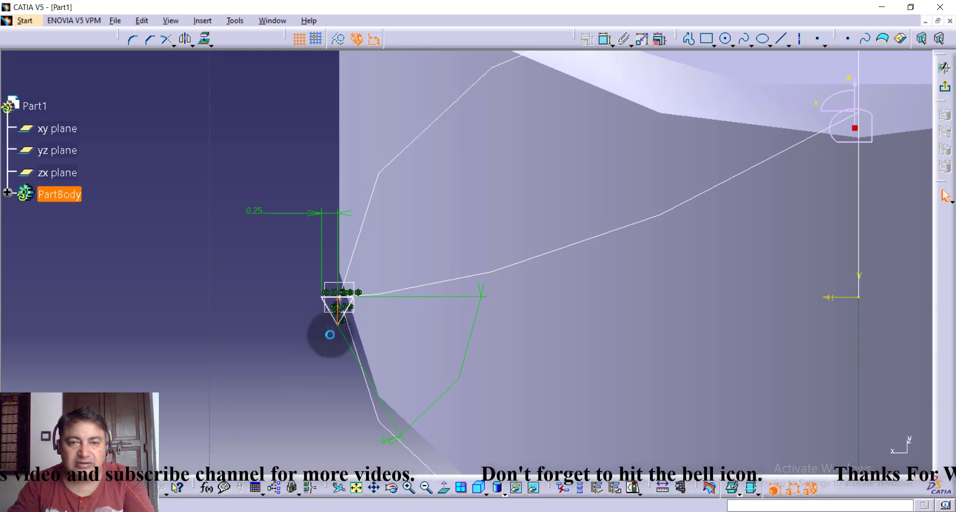
{"action": "left_click", "coordinate": [300, 405]}
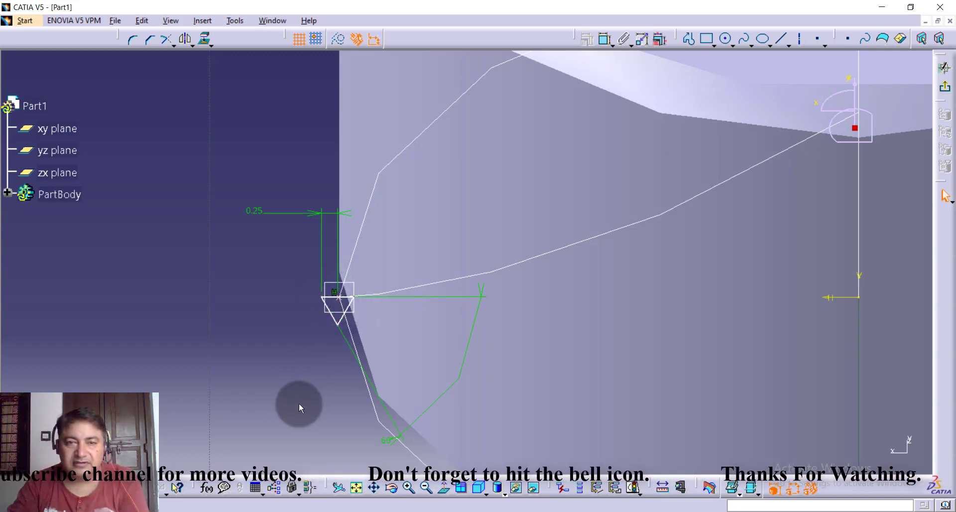
{"action": "middle_click_drag", "start_coordinate": [318, 386], "coordinate": [276, 377]}
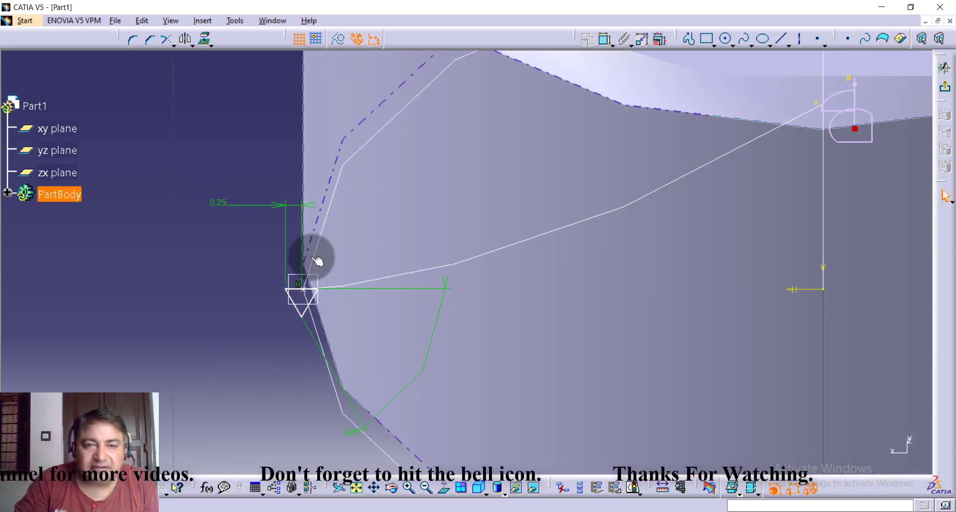
{"action": "left_click", "coordinate": [409, 487]}
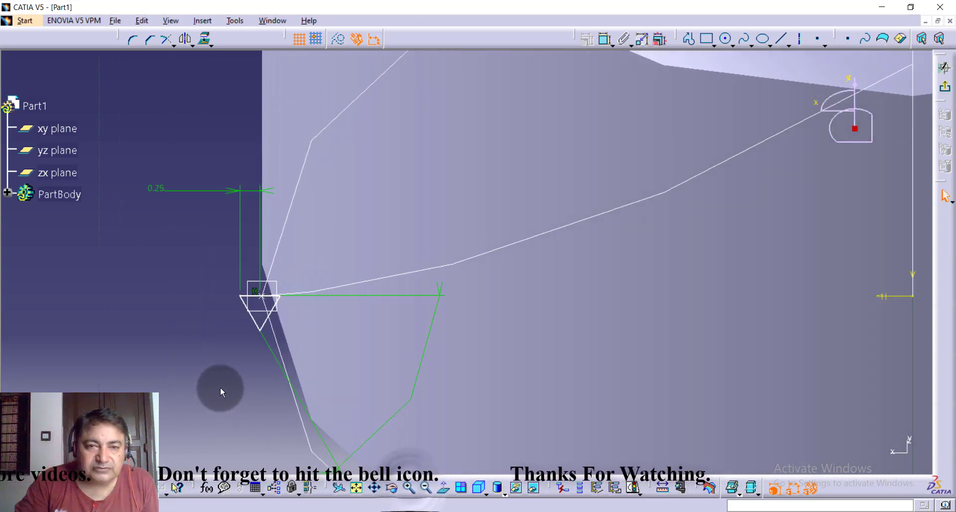
{"action": "middle_click_drag", "start_coordinate": [273, 384], "coordinate": [326, 372]}
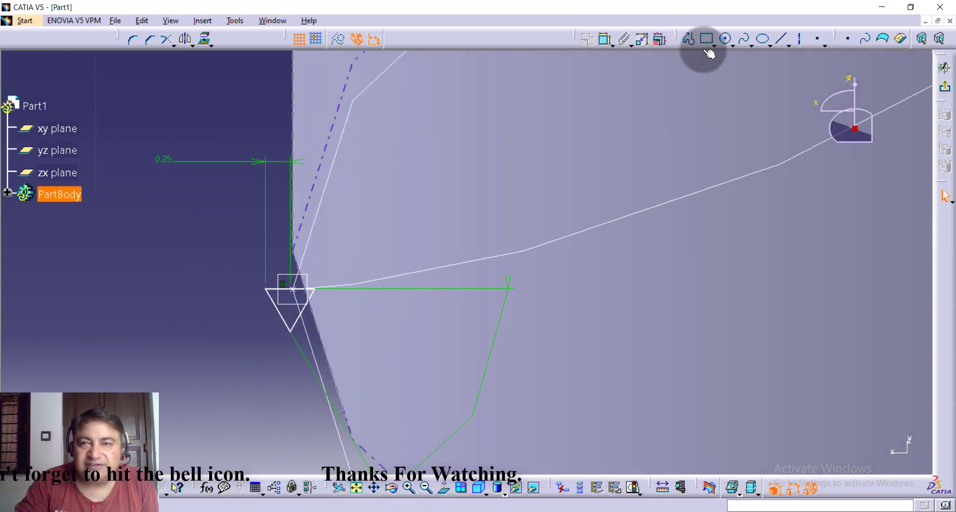
{"action": "left_click", "coordinate": [608, 43]}
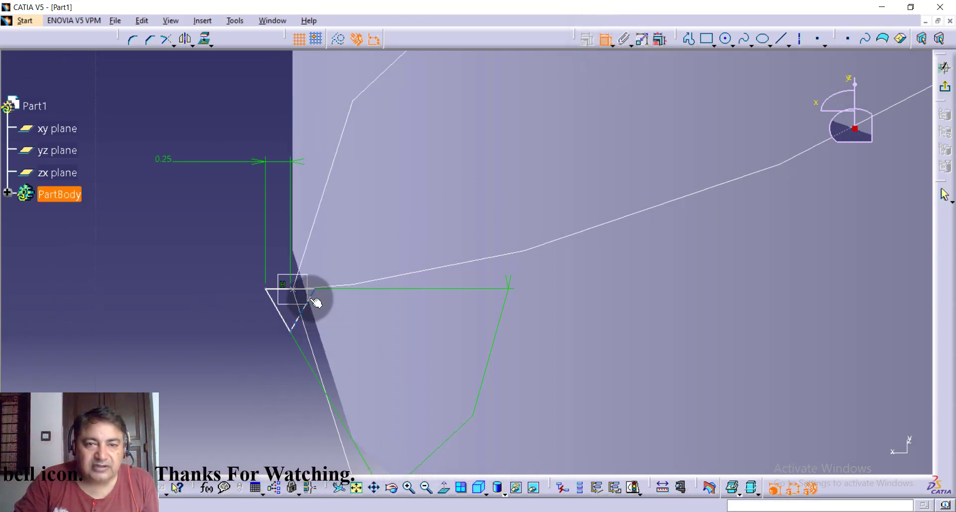
{"action": "left_click", "coordinate": [302, 312]}
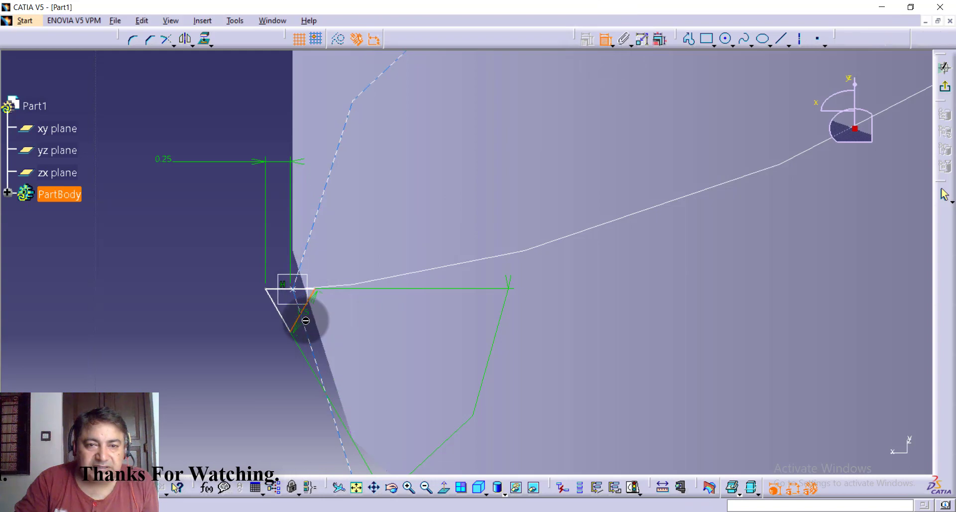
{"action": "left_click", "coordinate": [287, 321]}
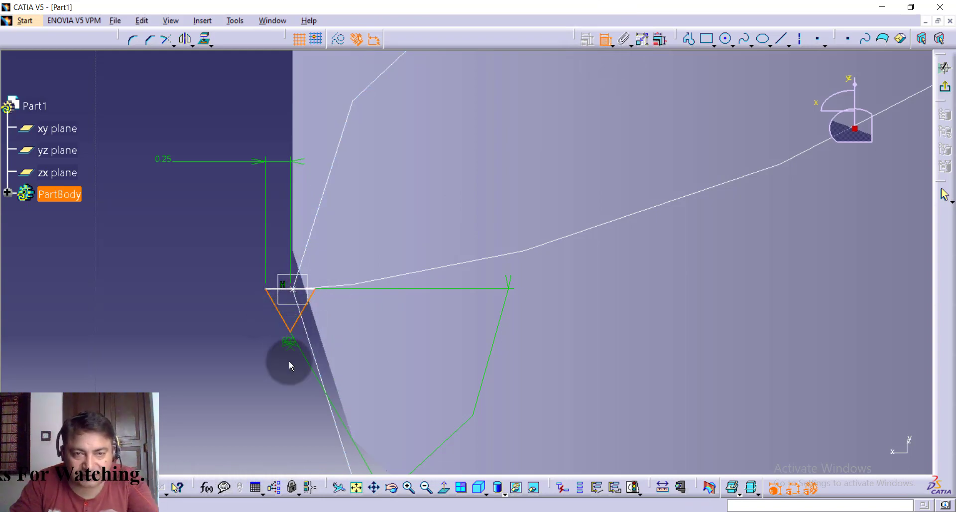
{"action": "key", "text": "Escape"}
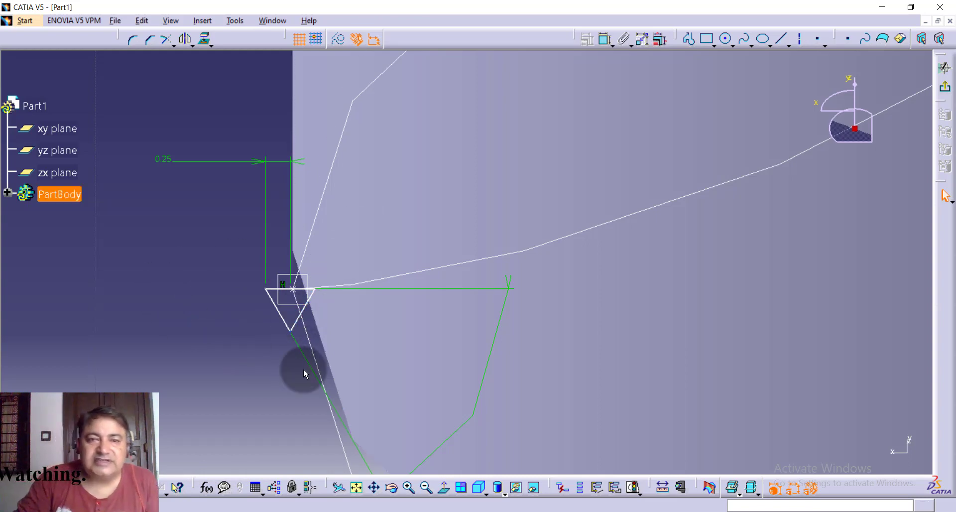
Exit the sketch, fit the bolt, then rotate and zoom onto its head end.
{"action": "left_click", "coordinate": [946, 89]}
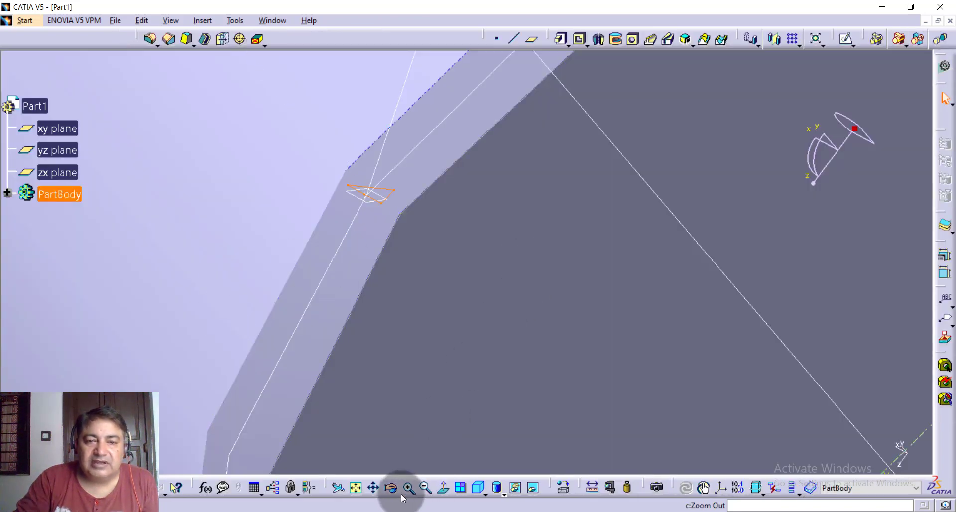
{"action": "left_click", "coordinate": [355, 487]}
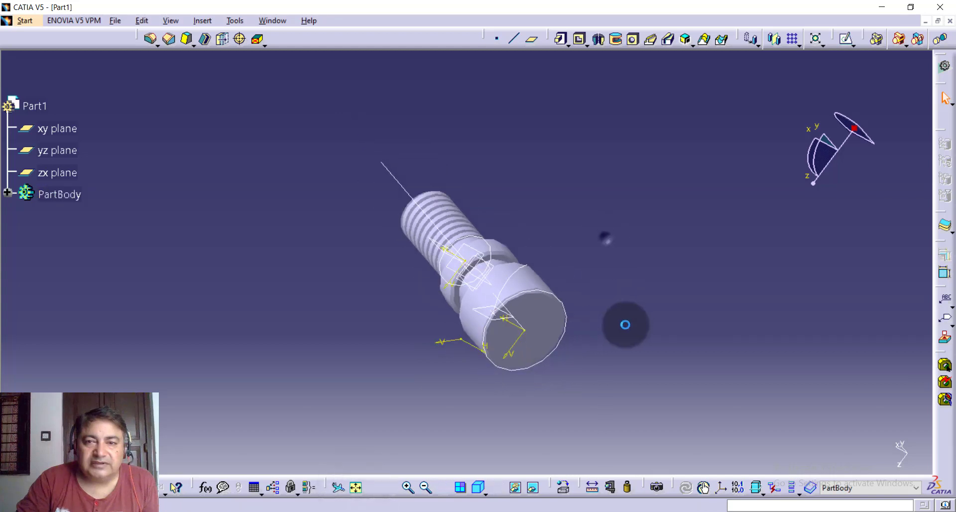
{"action": "middle_click_drag", "start_coordinate": [621, 324], "coordinate": [403, 435]}
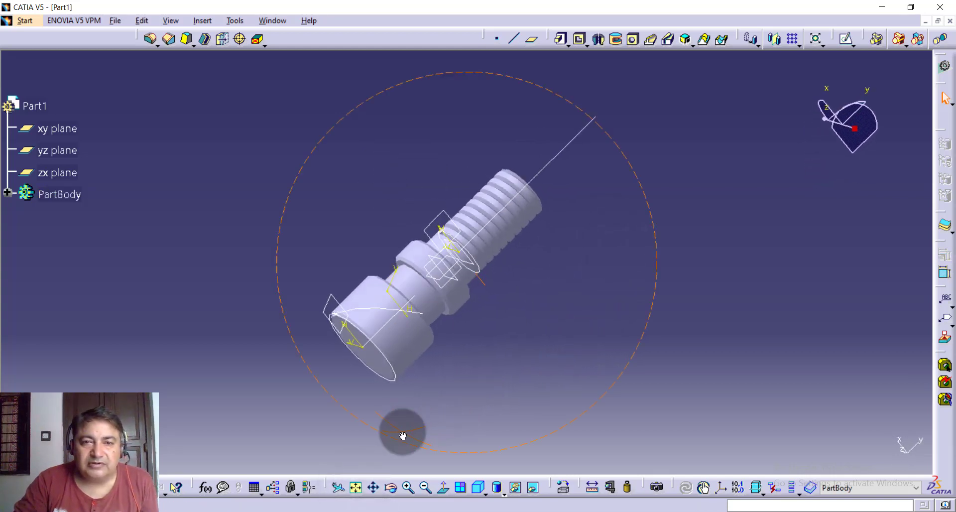
{"action": "left_click", "coordinate": [410, 490]}
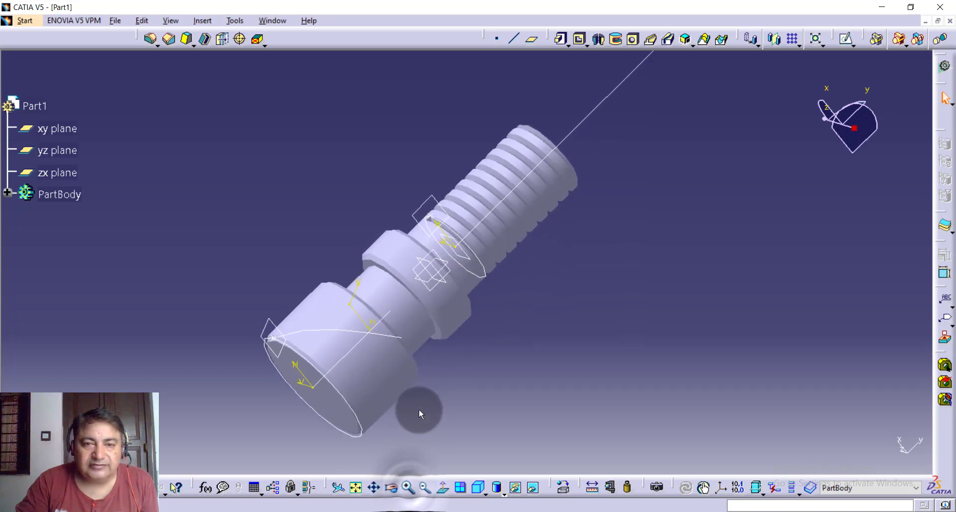
{"action": "middle_click_drag", "start_coordinate": [504, 375], "coordinate": [571, 386]}
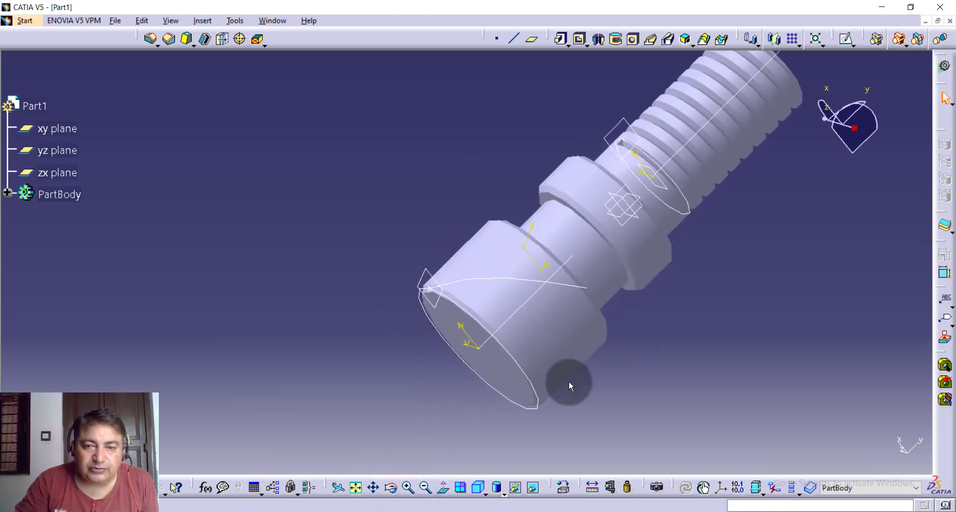
{"action": "left_click", "coordinate": [408, 487]}
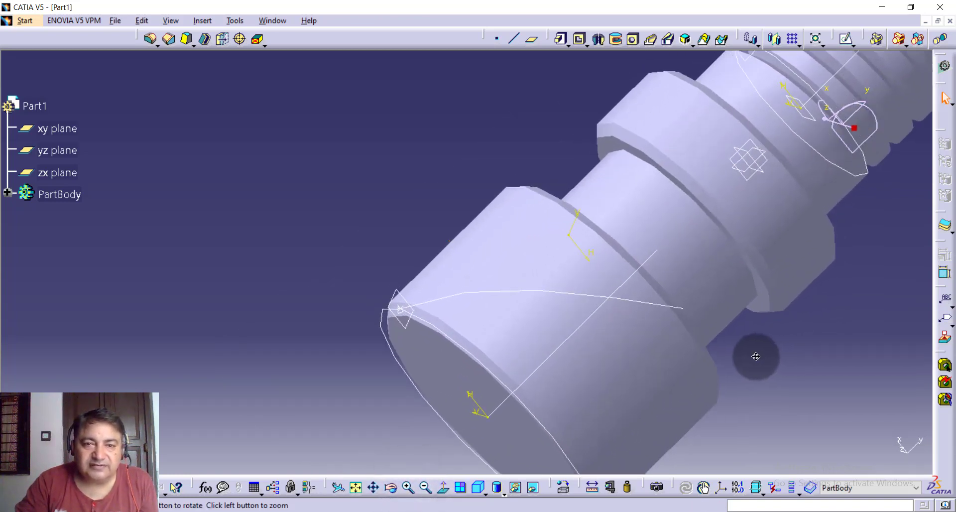
{"action": "middle_click_drag", "start_coordinate": [753, 352], "coordinate": [634, 358]}
{"action": "left_click", "coordinate": [283, 323]}
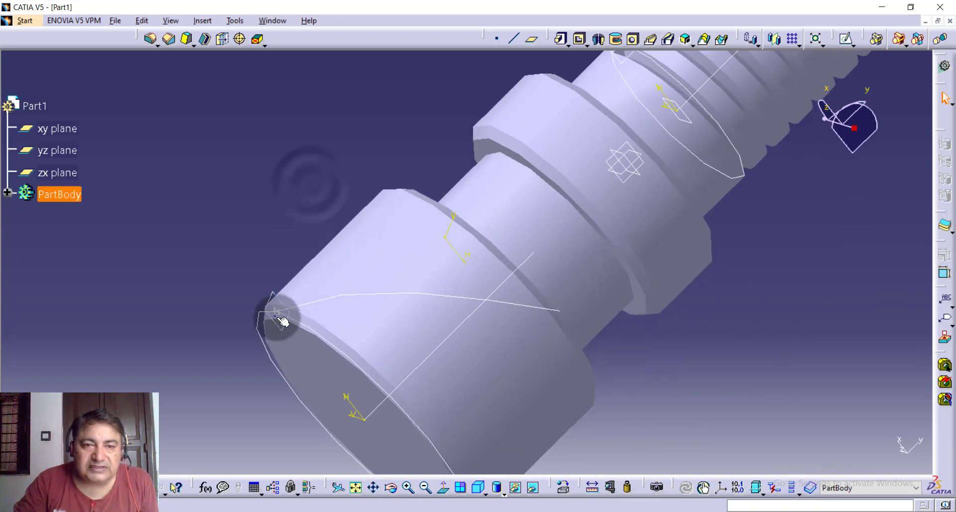
{"action": "left_click", "coordinate": [408, 487]}
{"action": "middle_click_drag", "start_coordinate": [408, 488], "coordinate": [251, 138]}
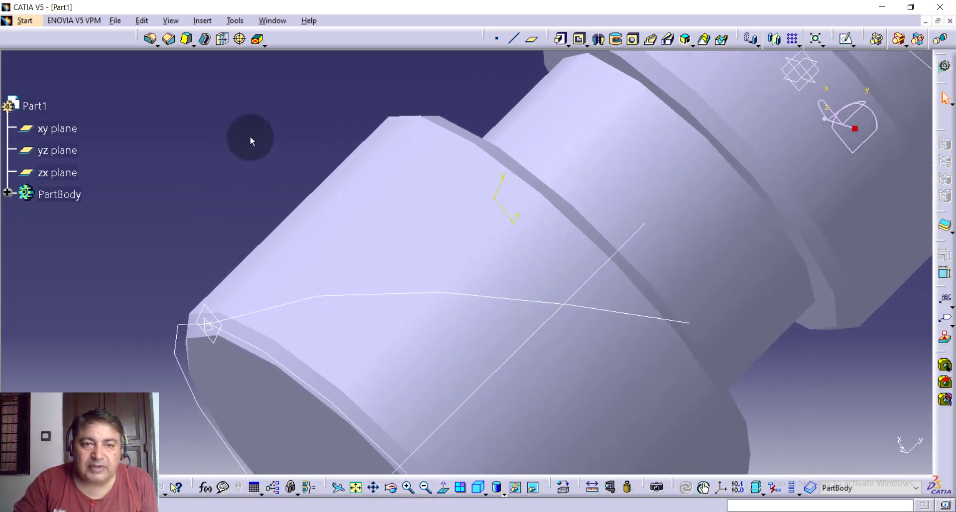
Cut a slot sweeping Sketch.8 along Helix.2, then inspect the groove.
{"action": "left_click", "coordinate": [665, 40]}
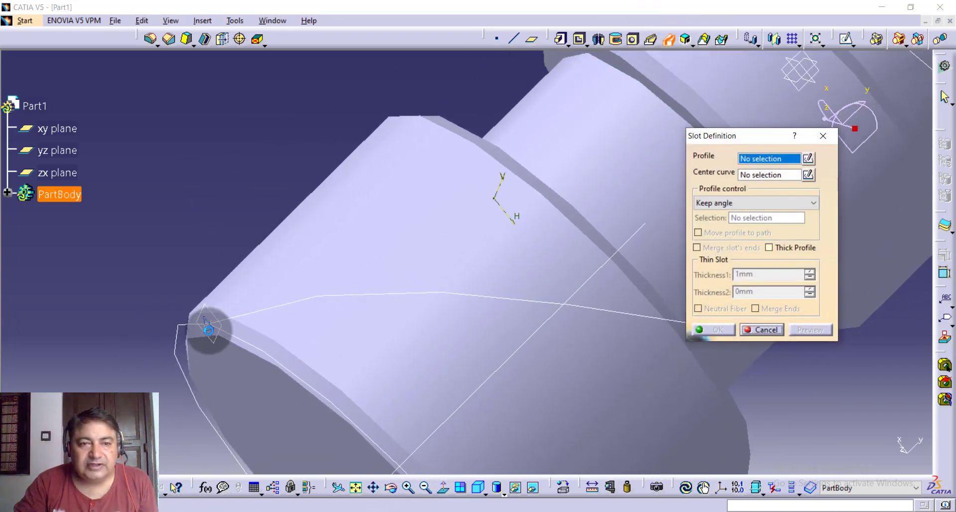
{"action": "left_click", "coordinate": [213, 332]}
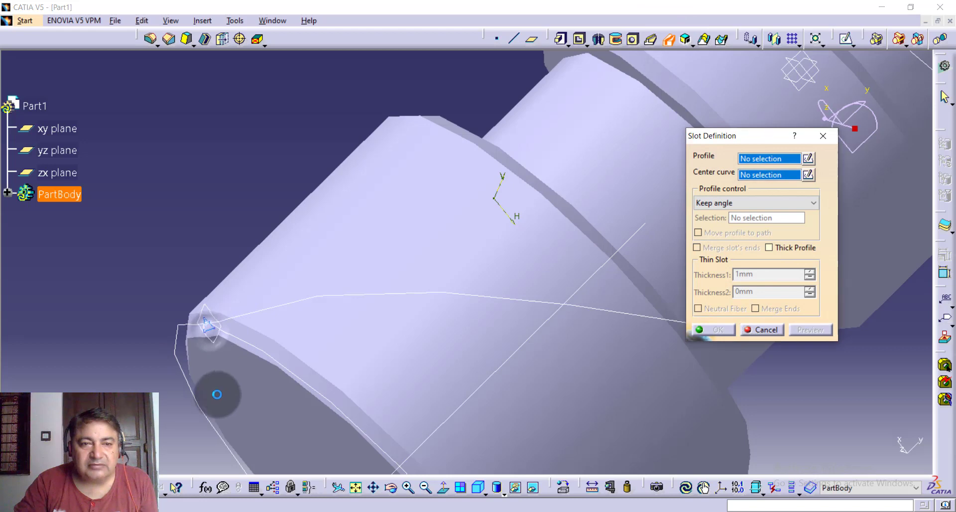
{"action": "left_click", "coordinate": [316, 296]}
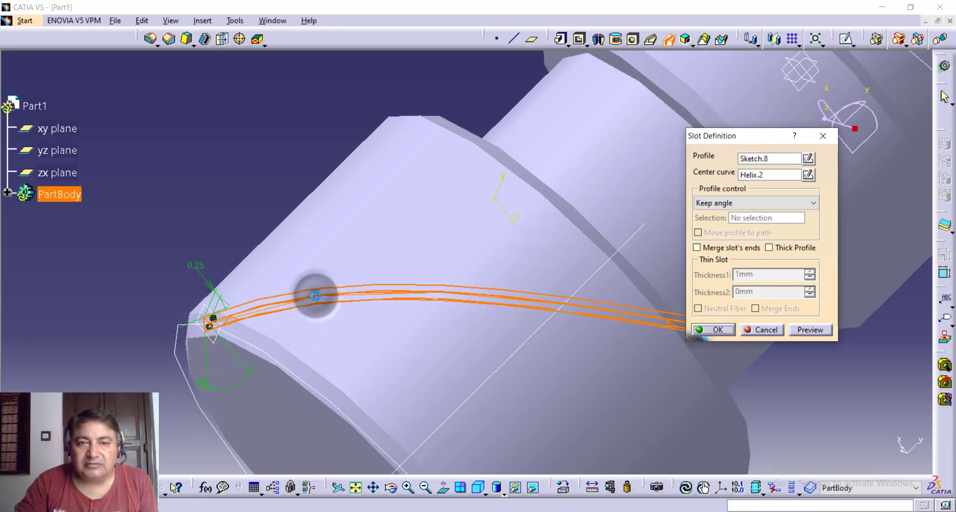
{"action": "mouse_move", "coordinate": [374, 378]}
{"action": "middle_mouse_down"}
{"action": "mouse_move", "coordinate": [373, 346]}
{"action": "mouse_move", "coordinate": [463, 337]}
{"action": "mouse_move", "coordinate": [369, 333]}
{"action": "mouse_move", "coordinate": [470, 316]}
{"action": "mouse_move", "coordinate": [342, 388]}
{"action": "mouse_move", "coordinate": [331, 335]}
{"action": "middle_mouse_up"}
{"action": "left_click", "coordinate": [727, 331]}
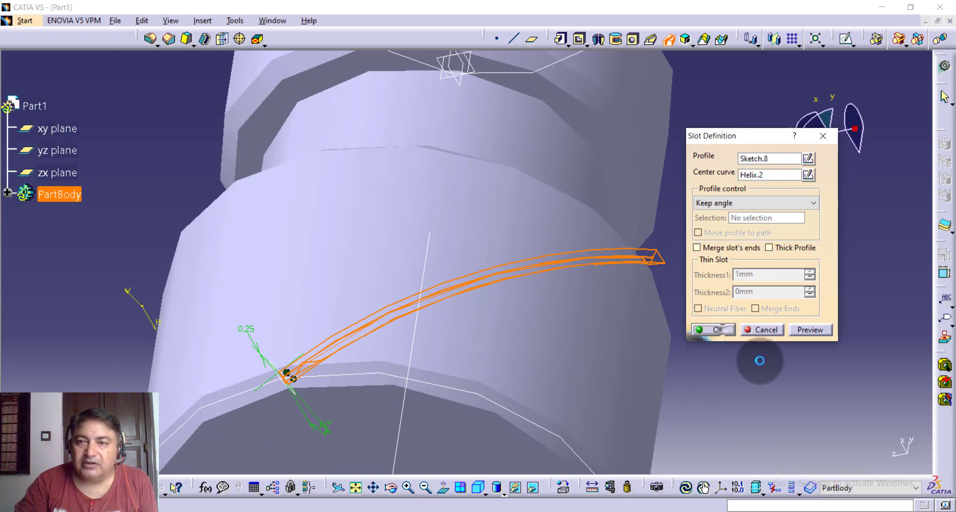
{"action": "mouse_move", "coordinate": [736, 348]}
{"action": "middle_mouse_down"}
{"action": "mouse_move", "coordinate": [737, 338]}
{"action": "mouse_move", "coordinate": [617, 337]}
{"action": "mouse_move", "coordinate": [416, 297]}
{"action": "mouse_move", "coordinate": [341, 268]}
{"action": "mouse_move", "coordinate": [543, 243]}
{"action": "mouse_move", "coordinate": [574, 333]}
{"action": "mouse_move", "coordinate": [476, 312]}
{"action": "mouse_move", "coordinate": [583, 271]}
{"action": "mouse_move", "coordinate": [463, 213]}
{"action": "mouse_move", "coordinate": [271, 333]}
{"action": "middle_mouse_up"}
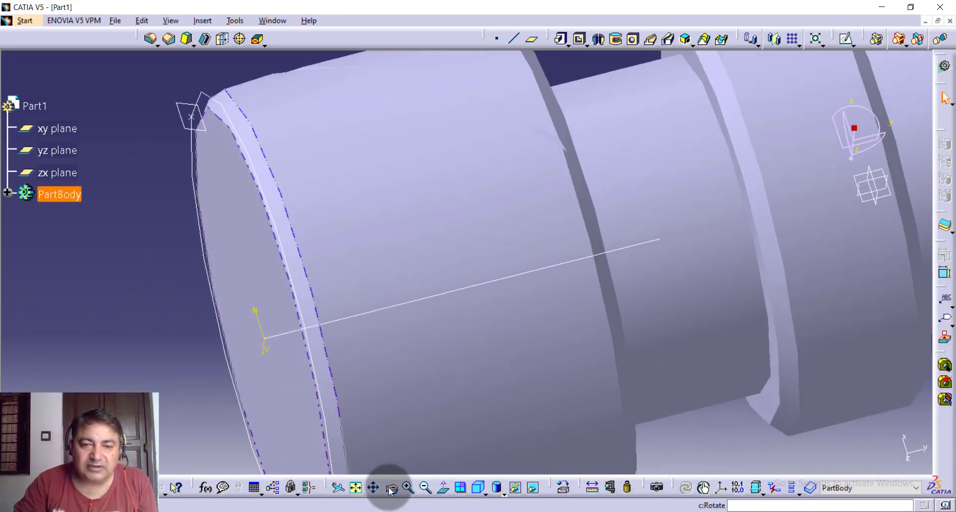
{"action": "mouse_move", "coordinate": [357, 485]}
{"action": "middle_mouse_down"}
{"action": "mouse_move", "coordinate": [213, 331]}
{"action": "mouse_move", "coordinate": [273, 380]}
{"action": "mouse_move", "coordinate": [405, 345]}
{"action": "mouse_move", "coordinate": [453, 405]}
{"action": "mouse_move", "coordinate": [524, 337]}
{"action": "mouse_move", "coordinate": [512, 310]}
{"action": "mouse_move", "coordinate": [535, 326]}
{"action": "mouse_move", "coordinate": [523, 339]}
{"action": "mouse_move", "coordinate": [561, 390]}
{"action": "mouse_move", "coordinate": [531, 341]}
{"action": "mouse_move", "coordinate": [648, 323]}
{"action": "mouse_move", "coordinate": [687, 288]}
{"action": "mouse_move", "coordinate": [681, 263]}
{"action": "middle_mouse_up"}
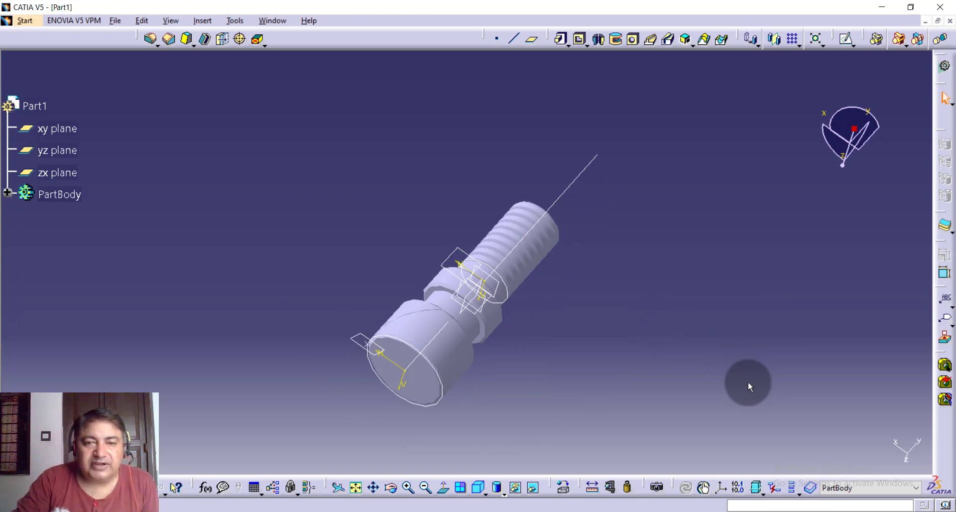
Create a coordinate point at X -8mm, Y 0mm, Z 0mm from the end-face origin.
{"action": "left_click", "coordinate": [495, 40]}
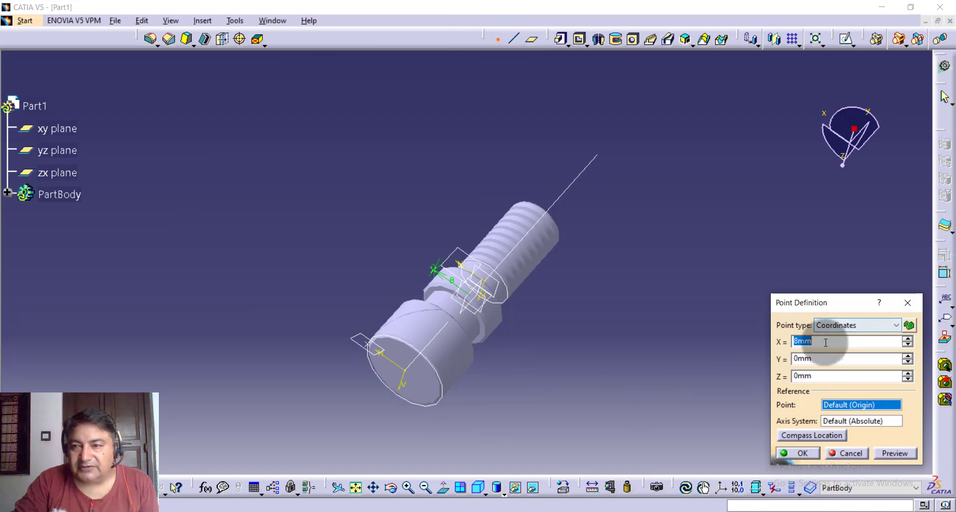
{"action": "left_click", "coordinate": [411, 373]}
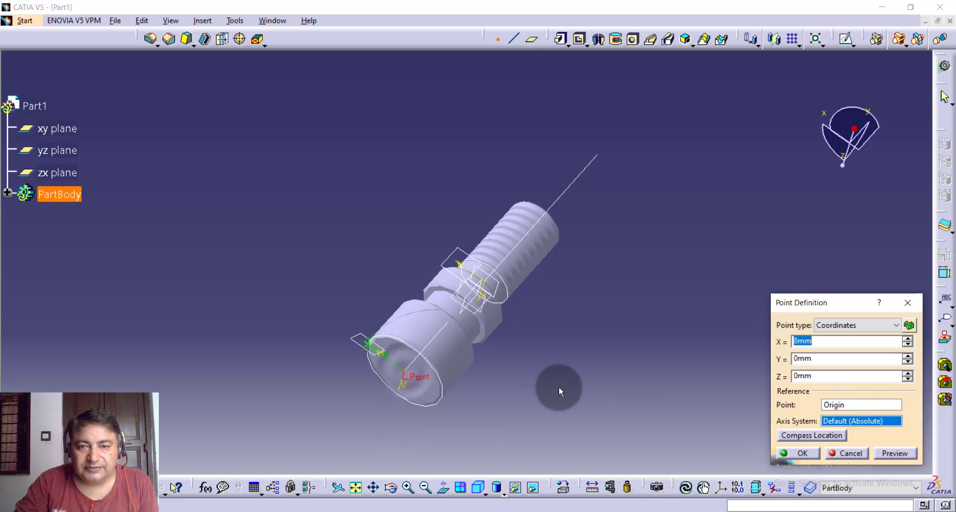
{"action": "left_click", "coordinate": [839, 356]}
{"action": "type", "text": "8"}
{"action": "left_click", "coordinate": [831, 340]}
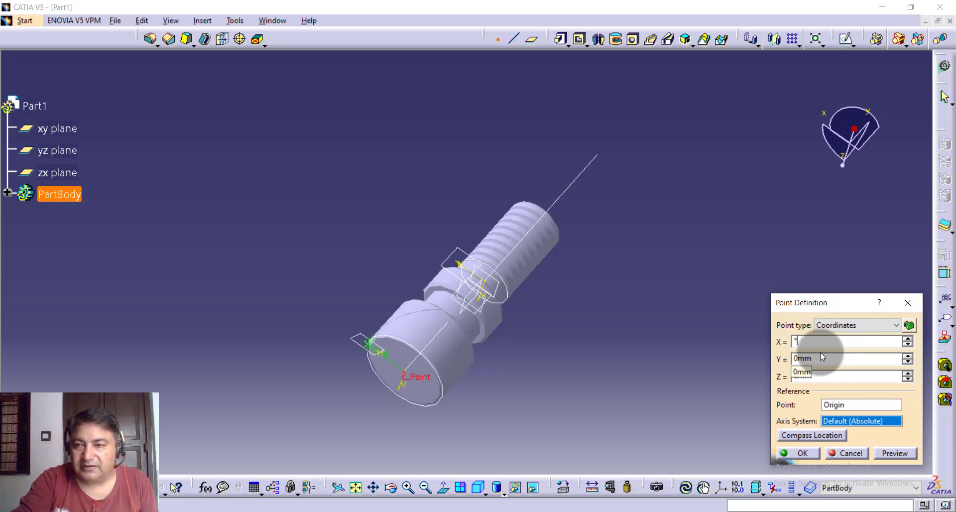
{"action": "type", "text": "-8"}
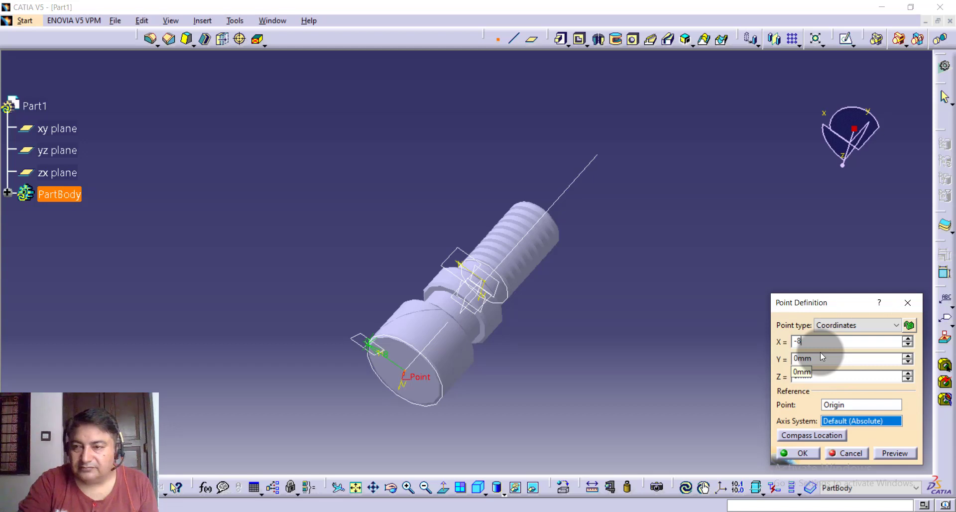
{"action": "key", "text": "Tab"}
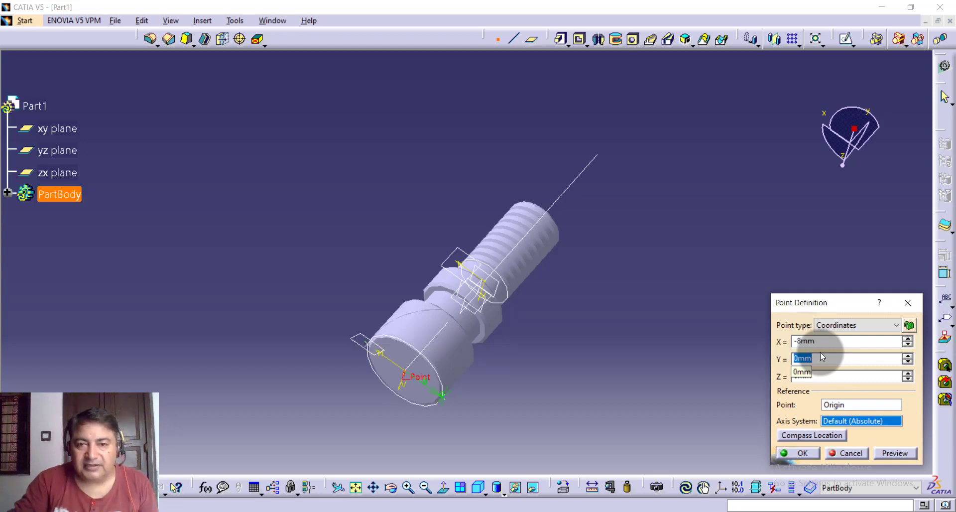
{"action": "left_click", "coordinate": [805, 452]}
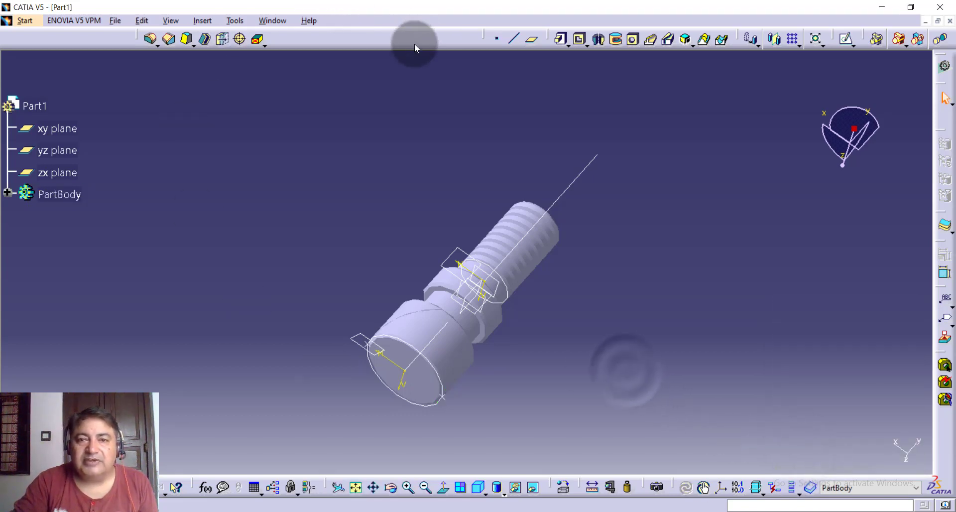
Switch to Wireframe and Surface Design and open Helix Curve Definition (1mm pitch, 10mm height).
{"action": "middle_click_drag", "start_coordinate": [601, 252], "coordinate": [580, 239]}
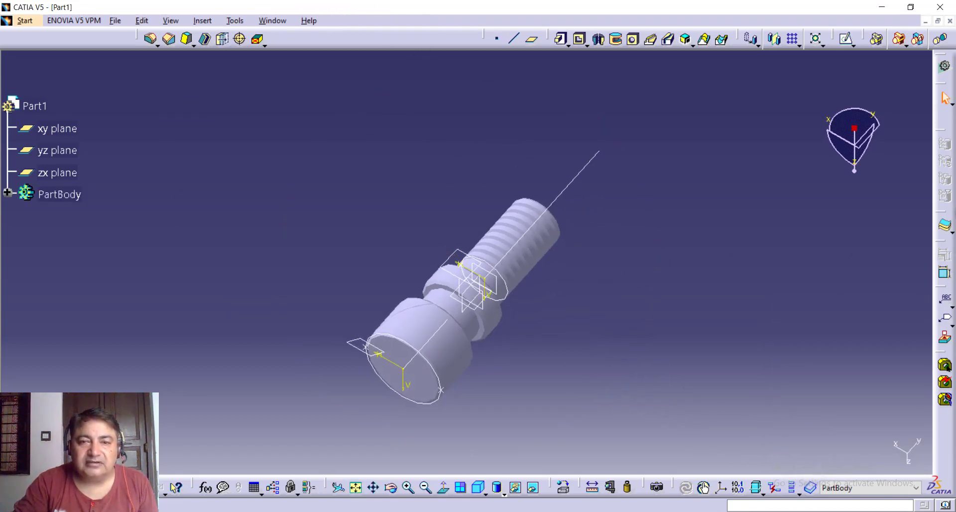
{"action": "left_click", "coordinate": [28, 19]}
{"action": "mouse_move", "coordinate": [61, 50]}
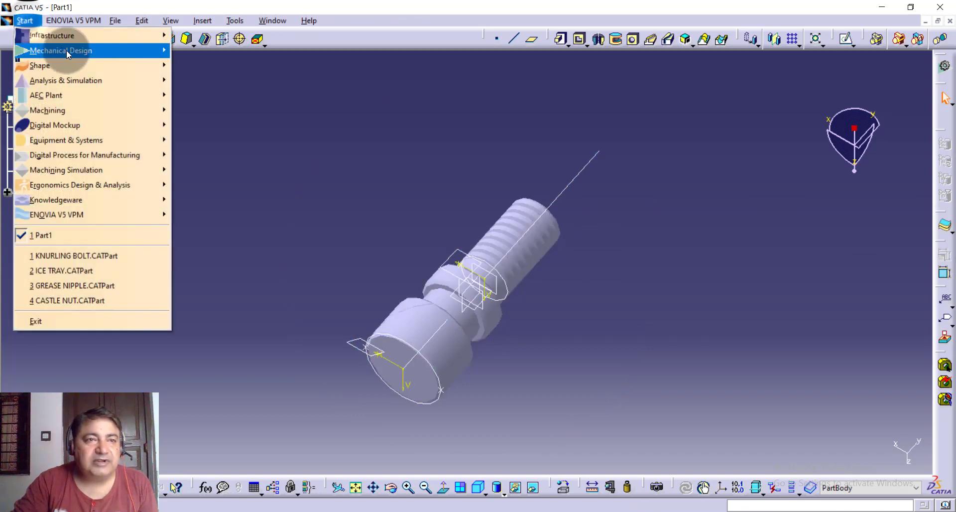
{"action": "left_click", "coordinate": [274, 303]}
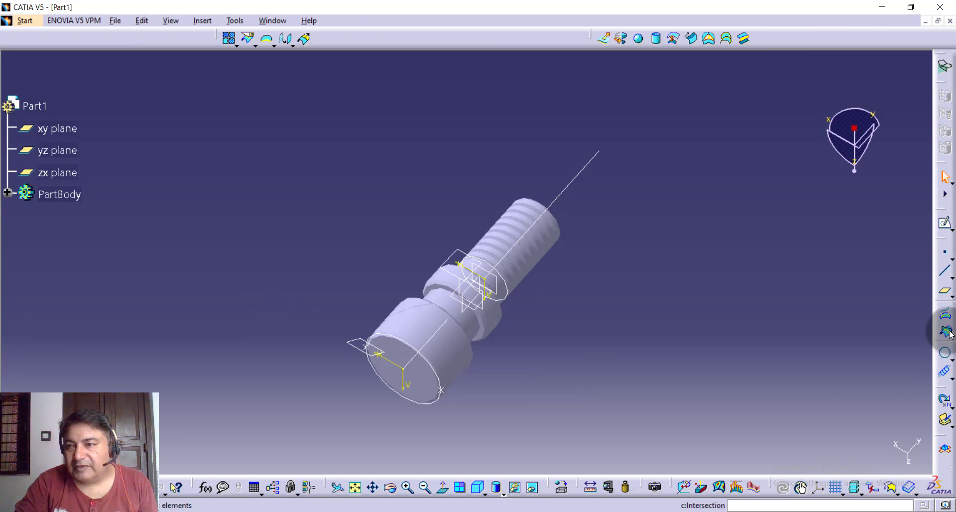
{"action": "left_click", "coordinate": [946, 373]}
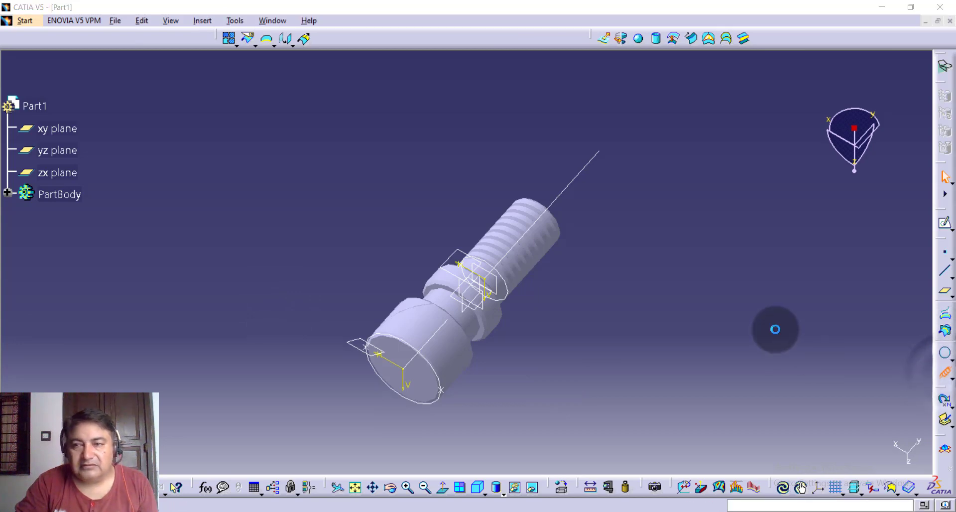
{"action": "middle_click_drag", "start_coordinate": [556, 364], "coordinate": [541, 393]}
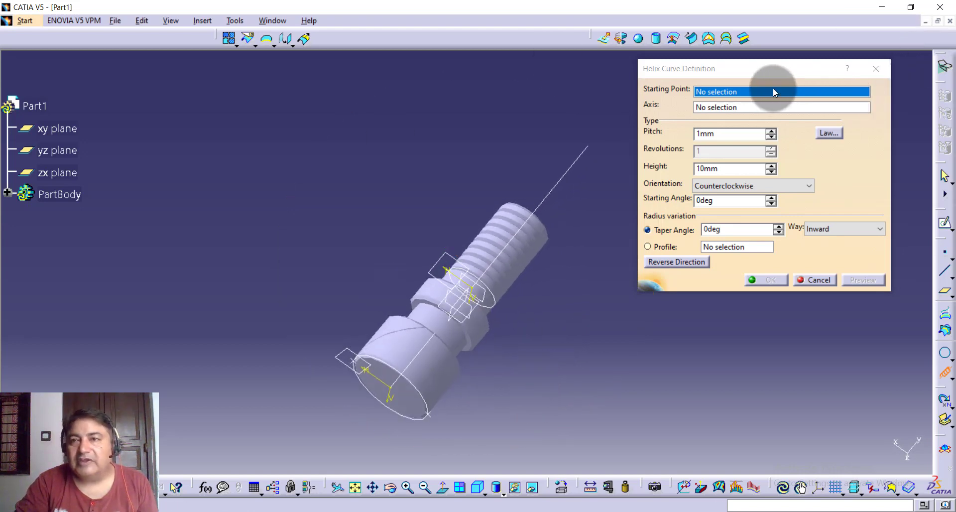
Define the helix from Point.3 about Line.2 with a 40mm pitch, checking its direction.
{"action": "left_click", "coordinate": [429, 413]}
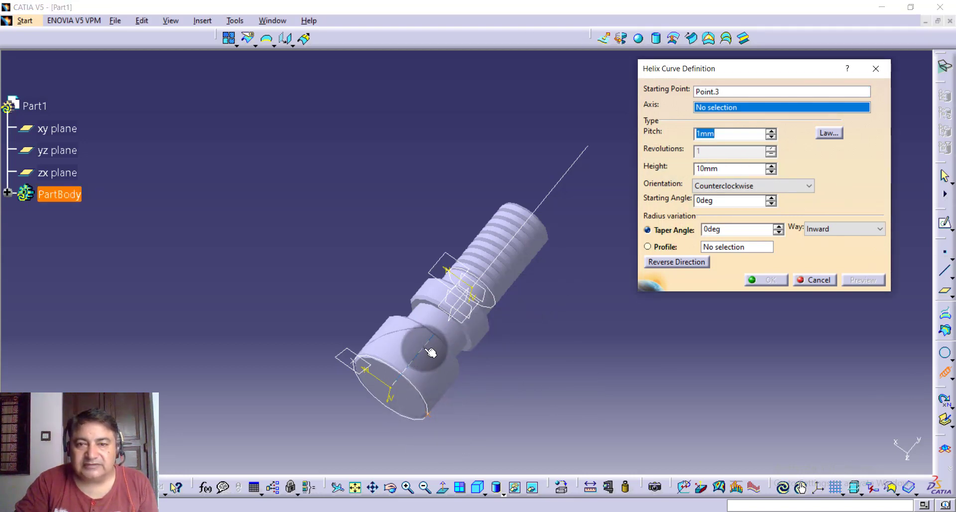
{"action": "left_click", "coordinate": [426, 352]}
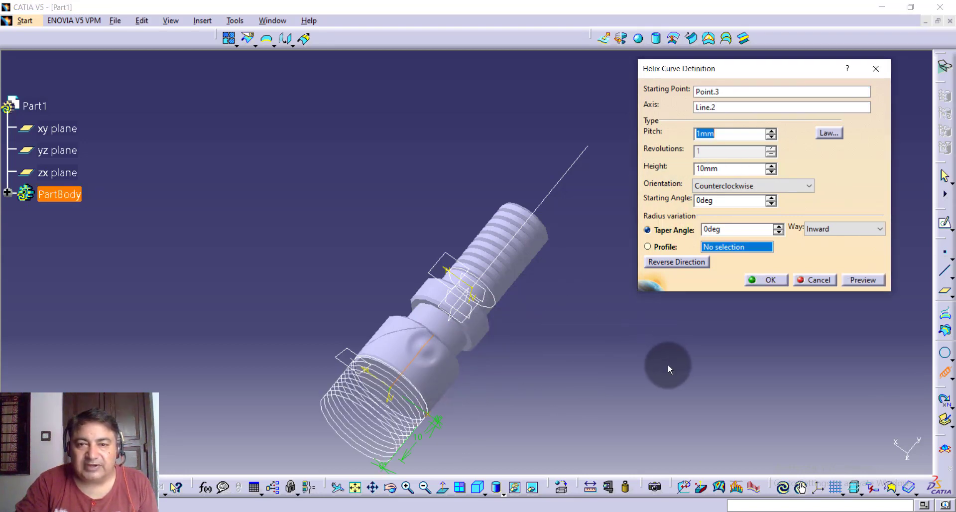
{"action": "left_click", "coordinate": [654, 268]}
{"action": "left_click", "coordinate": [718, 134]}
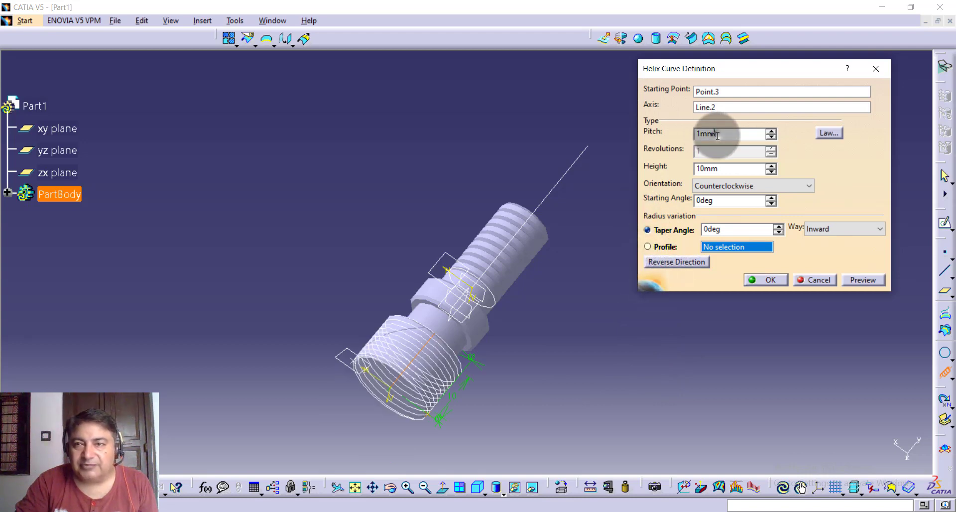
{"action": "double_click", "coordinate": [717, 134]}
{"action": "type", "text": "40"}
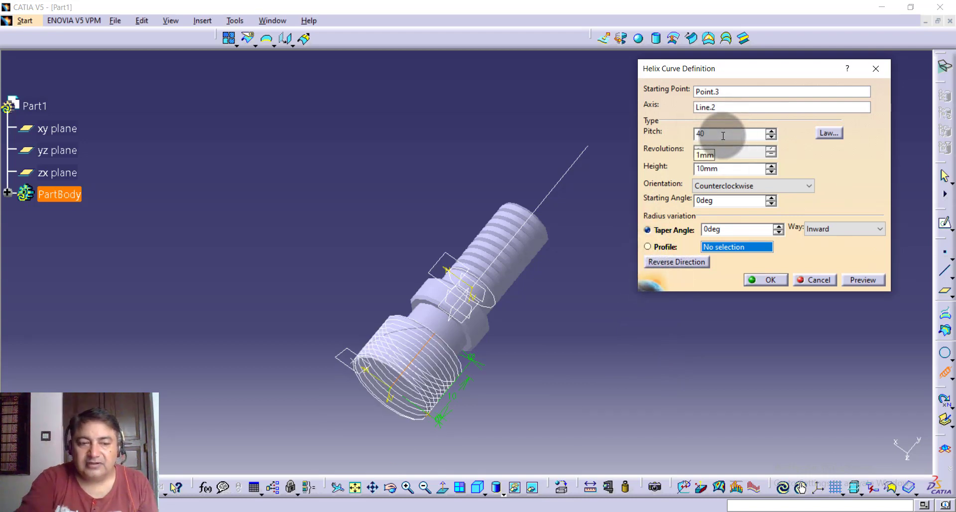
{"action": "key", "text": "Tab"}
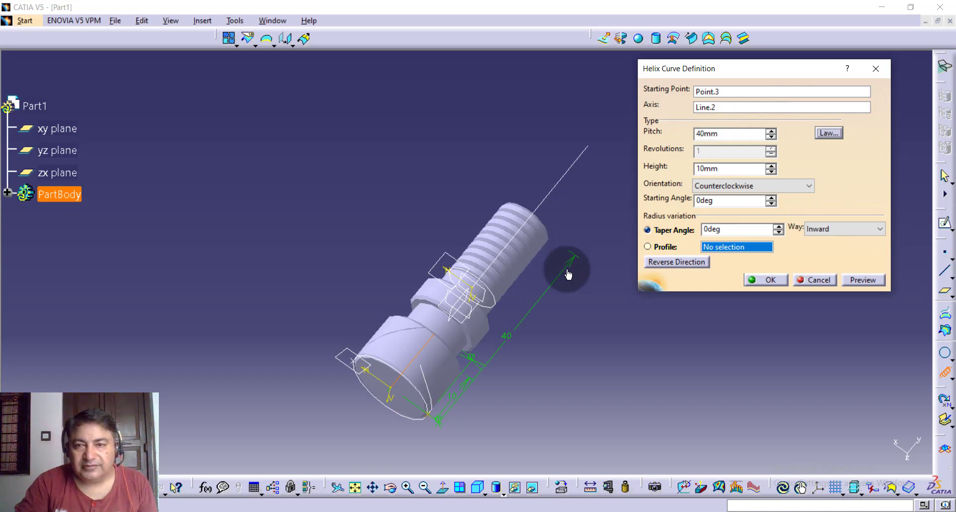
{"action": "mouse_move", "coordinate": [645, 367]}
{"action": "middle_mouse_down", "text": "ctrl"}
{"action": "mouse_move", "coordinate": [592, 357]}
{"action": "mouse_move", "coordinate": [626, 354]}
{"action": "middle_mouse_up", "text": "ctrl"}
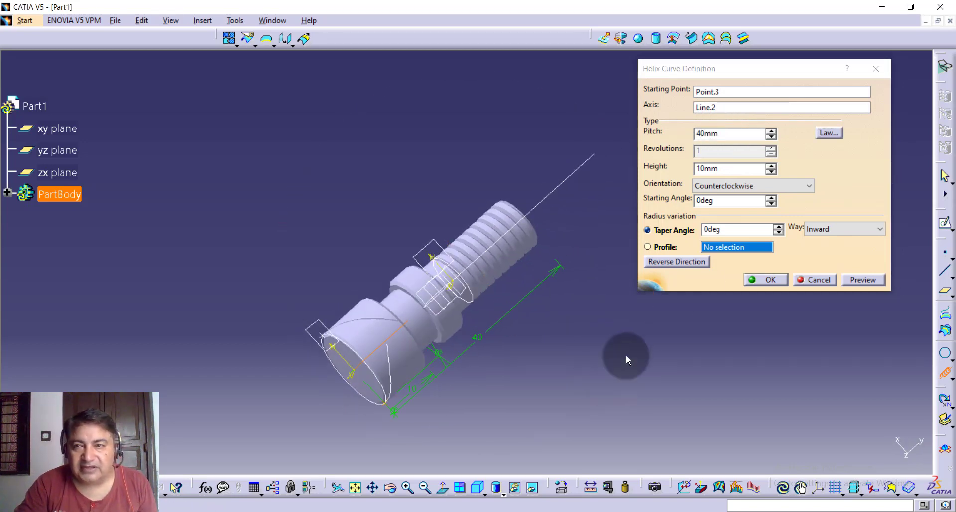
{"action": "left_click", "coordinate": [682, 262]}
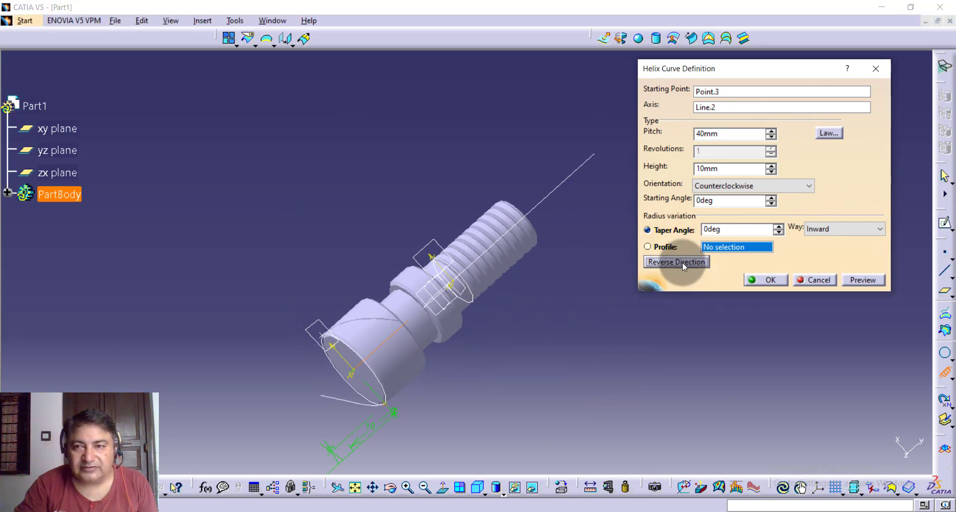
{"action": "left_click", "coordinate": [683, 262]}
{"action": "middle_click_drag", "start_coordinate": [542, 349], "coordinate": [470, 208], "text": "ctrl"}
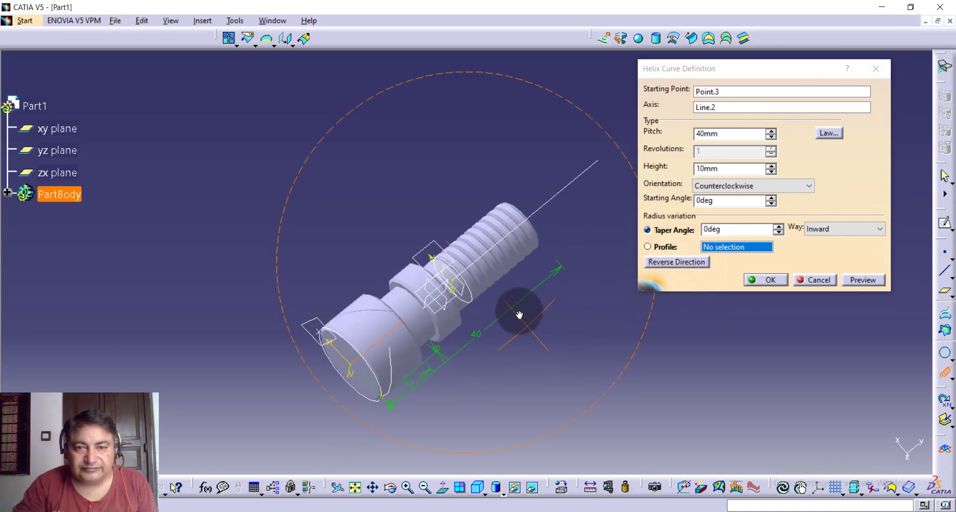
{"action": "mouse_move", "coordinate": [521, 371]}
{"action": "middle_mouse_down", "text": "ctrl"}
{"action": "mouse_move", "coordinate": [544, 334]}
{"action": "mouse_move", "coordinate": [597, 384]}
{"action": "middle_mouse_up", "text": "ctrl"}
Make the helix clockwise with a 30mm pitch and create it.
{"action": "left_click", "coordinate": [781, 186]}
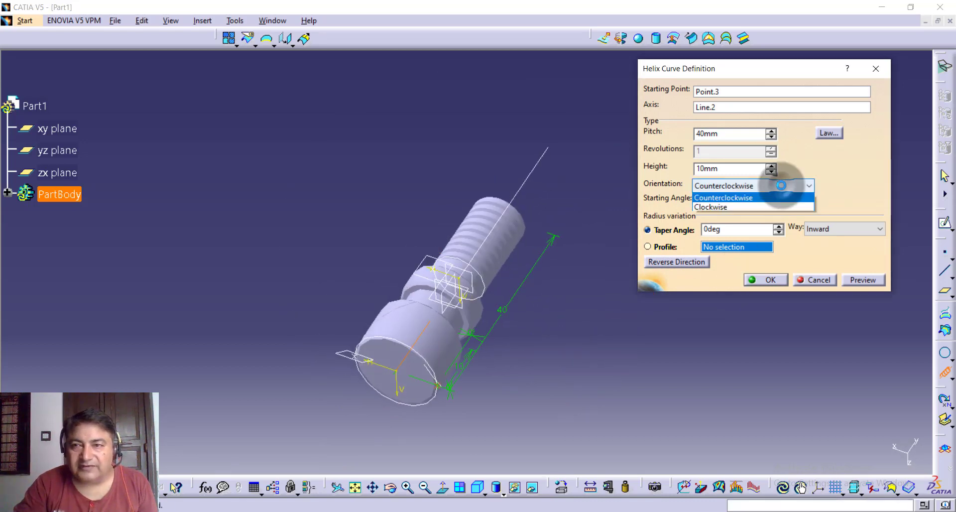
{"action": "left_click", "coordinate": [758, 205]}
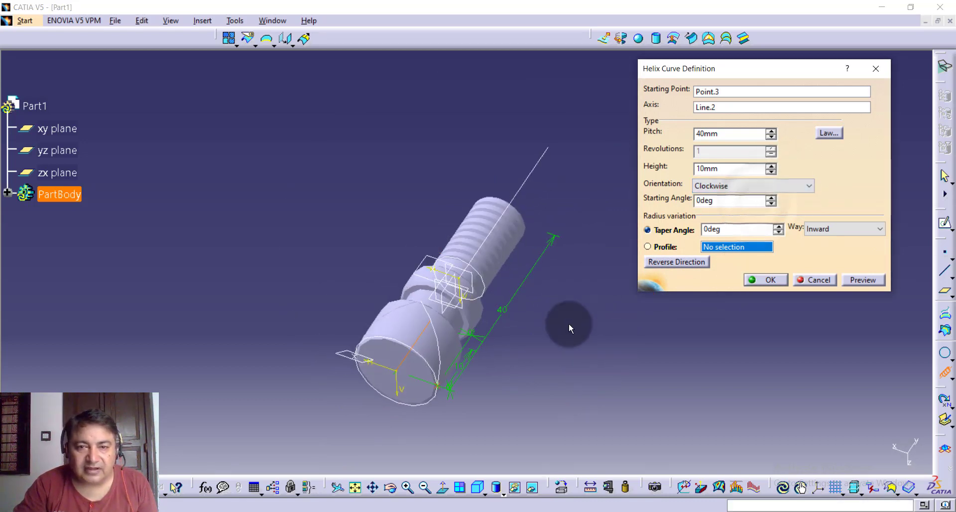
{"action": "middle_click_drag", "start_coordinate": [568, 323], "coordinate": [586, 418], "text": "ctrl"}
{"action": "mouse_move", "coordinate": [579, 372]}
{"action": "middle_mouse_down", "text": "ctrl"}
{"action": "mouse_move", "coordinate": [555, 342]}
{"action": "mouse_move", "coordinate": [529, 330]}
{"action": "middle_mouse_up", "text": "ctrl"}
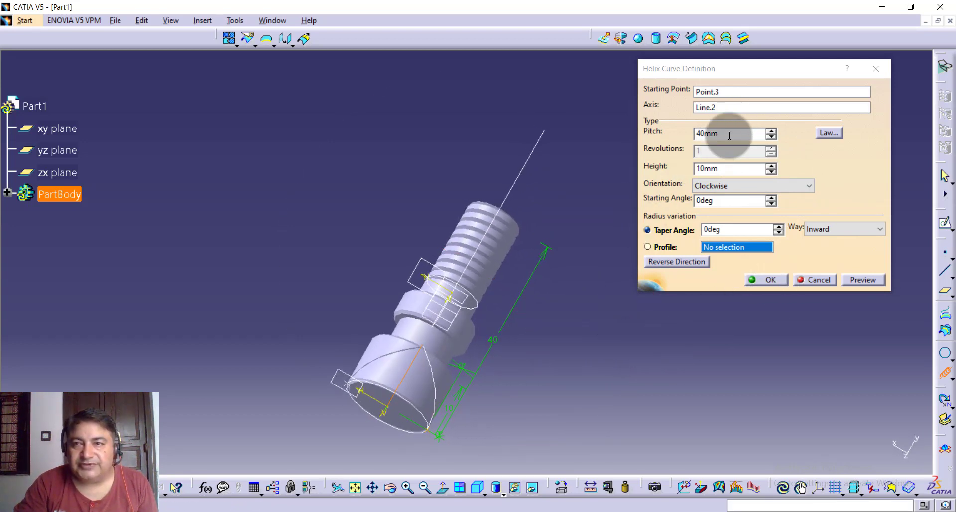
{"action": "type", "text": "30"}
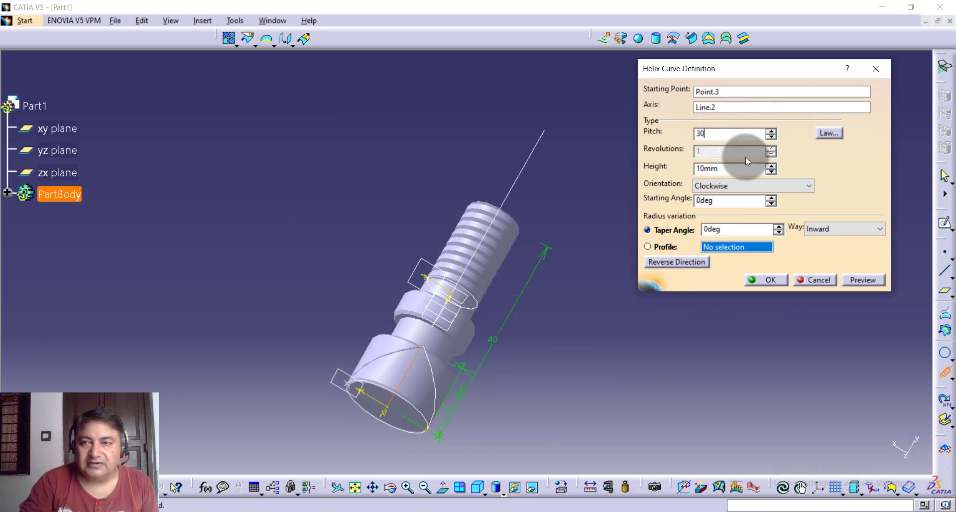
{"action": "key", "text": "Tab"}
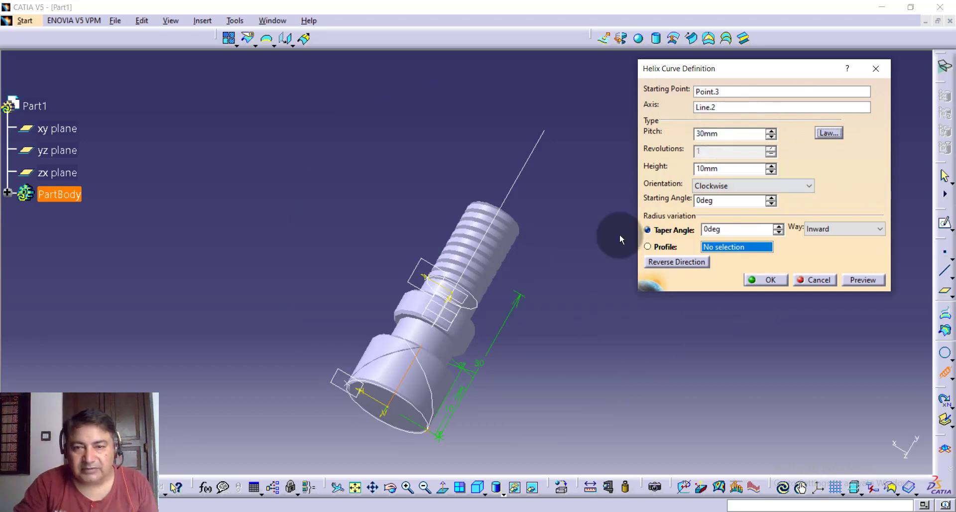
{"action": "middle_click_drag", "start_coordinate": [566, 365], "coordinate": [524, 359]}
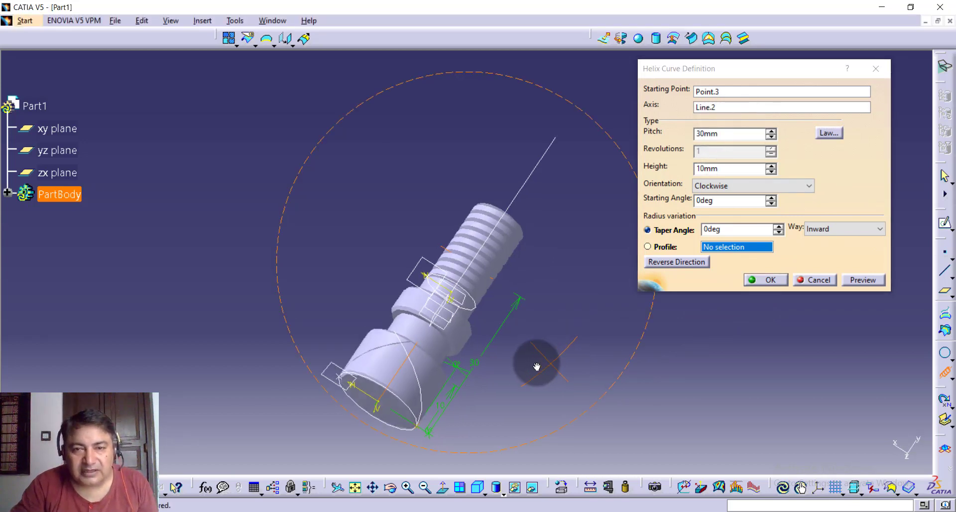
{"action": "left_click", "coordinate": [763, 280]}
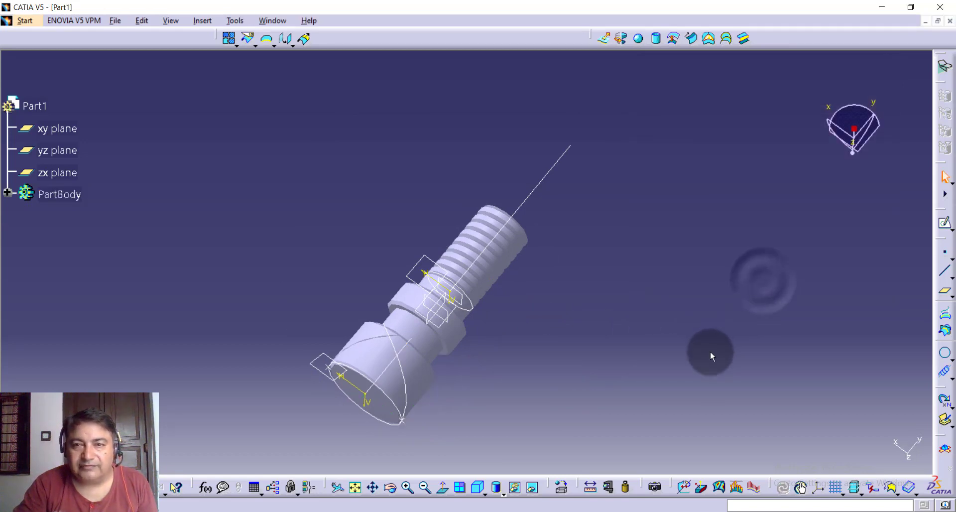
{"action": "middle_click_drag", "start_coordinate": [647, 310], "coordinate": [712, 303]}
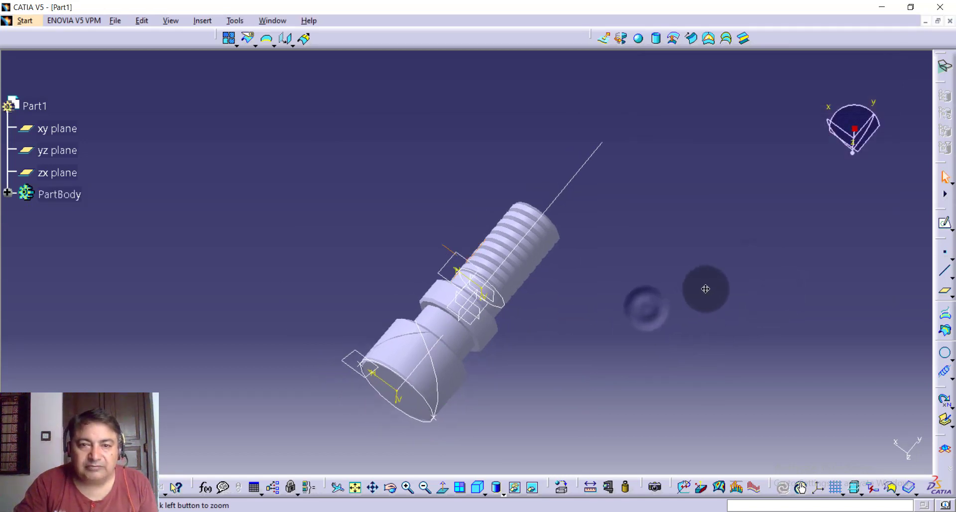
Edit Helix.2 from the PartBody tree and set its pitch to 30mm.
{"action": "left_click", "coordinate": [8, 194]}
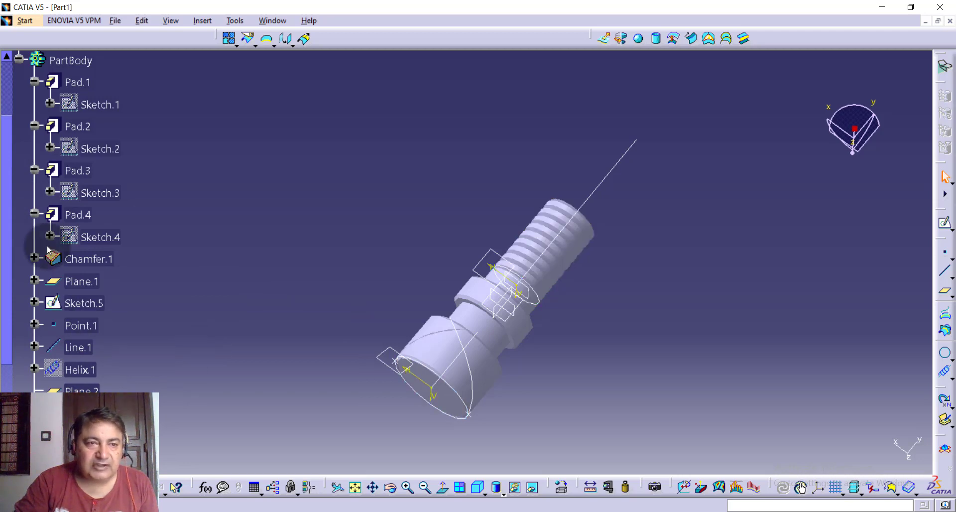
{"action": "scroll", "coordinate": [10, 180], "scroll_direction": "down", "scroll_amount": 1}
{"action": "scroll", "coordinate": [10, 179], "scroll_direction": "down", "scroll_amount": 3}
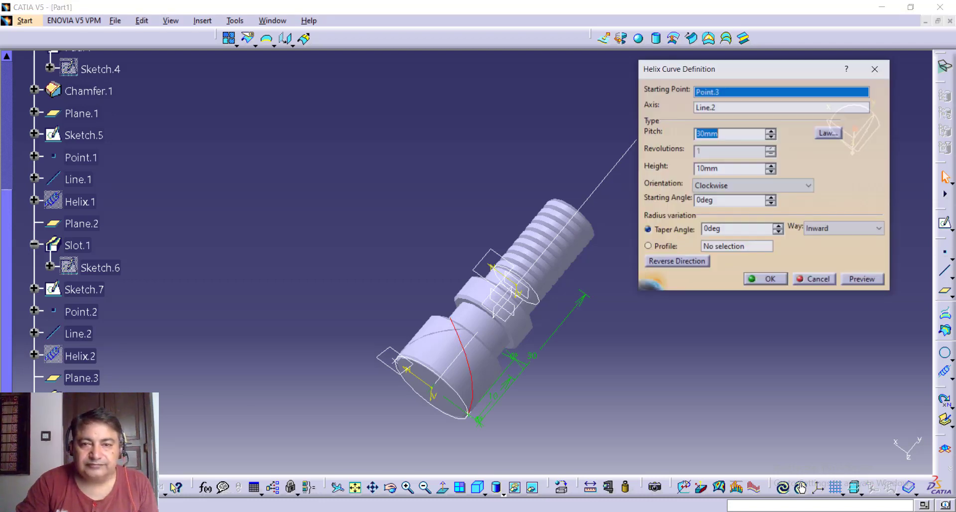
{"action": "left_click", "coordinate": [761, 282]}
{"action": "left_click", "coordinate": [289, 197]}
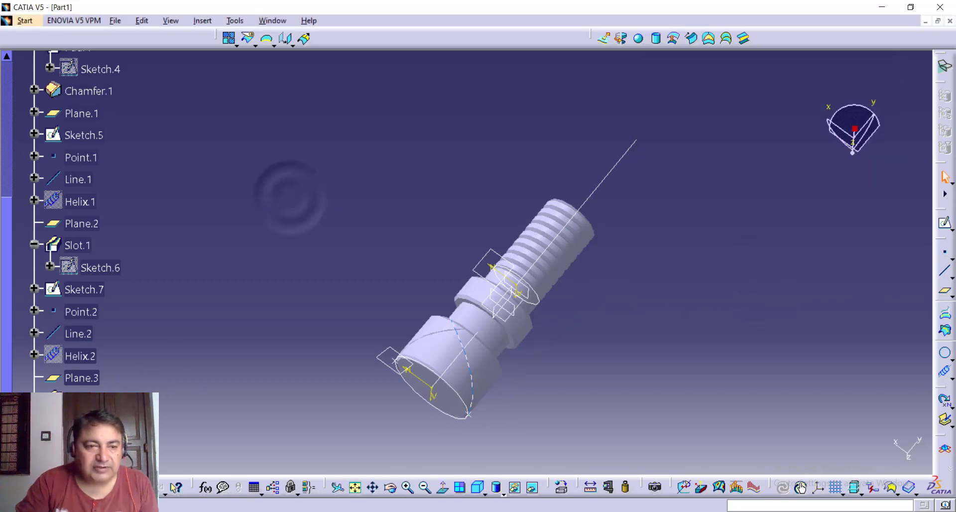
{"action": "left_click", "coordinate": [81, 356]}
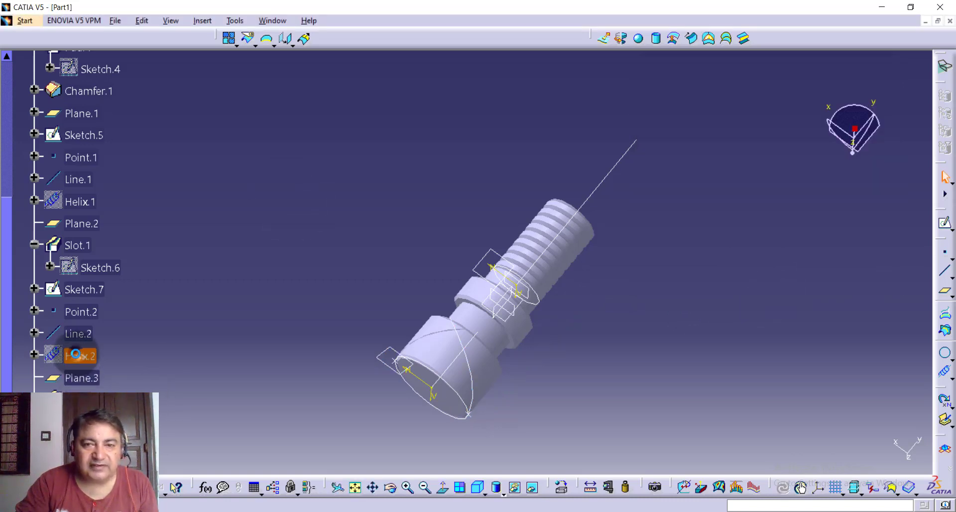
{"action": "double_click", "coordinate": [76, 355]}
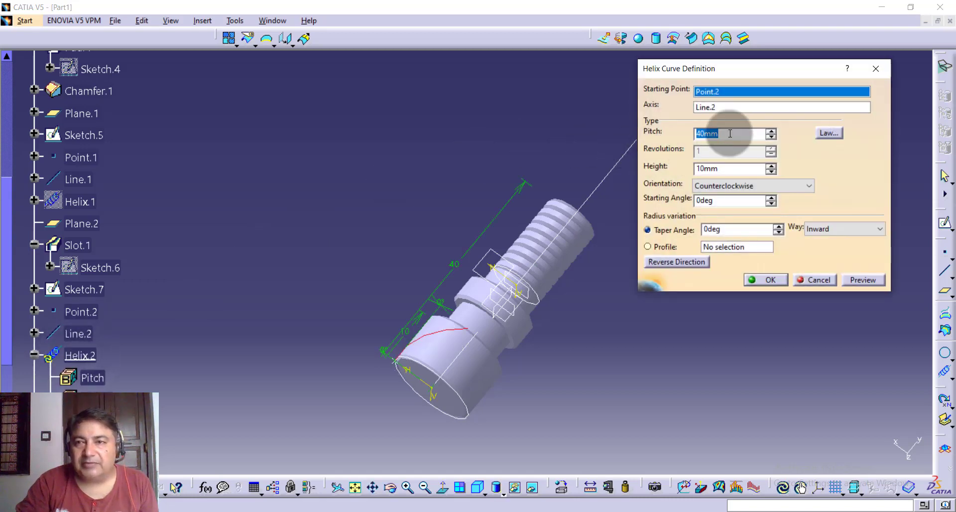
{"action": "key", "text": "Return"}
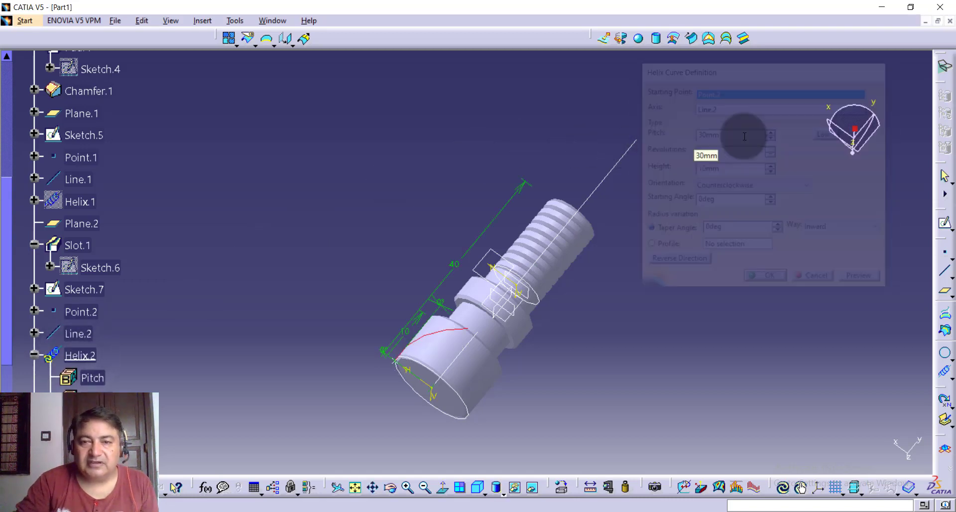
Rotate and pan the bolt to check the updated helix.
{"action": "middle_click_drag", "start_coordinate": [722, 261], "coordinate": [608, 375]}
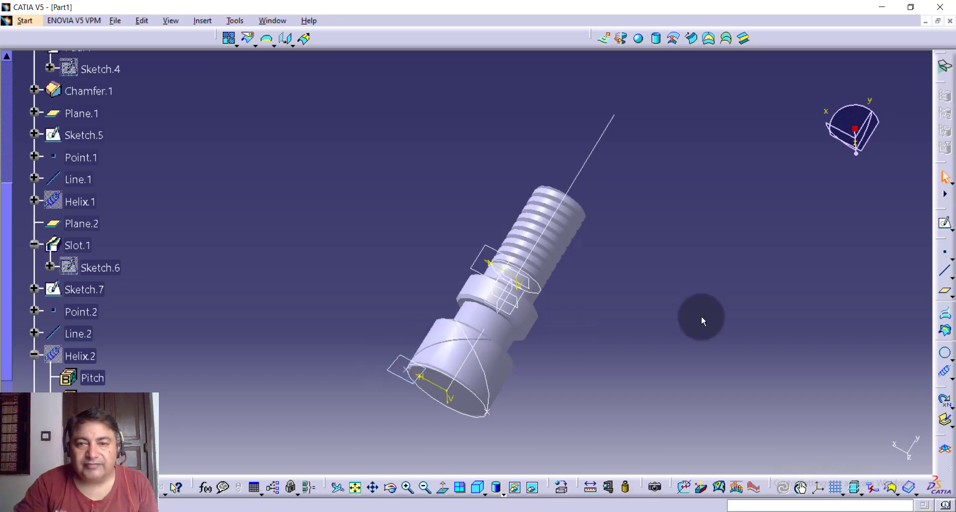
{"action": "middle_click_drag", "start_coordinate": [682, 324], "coordinate": [610, 298]}
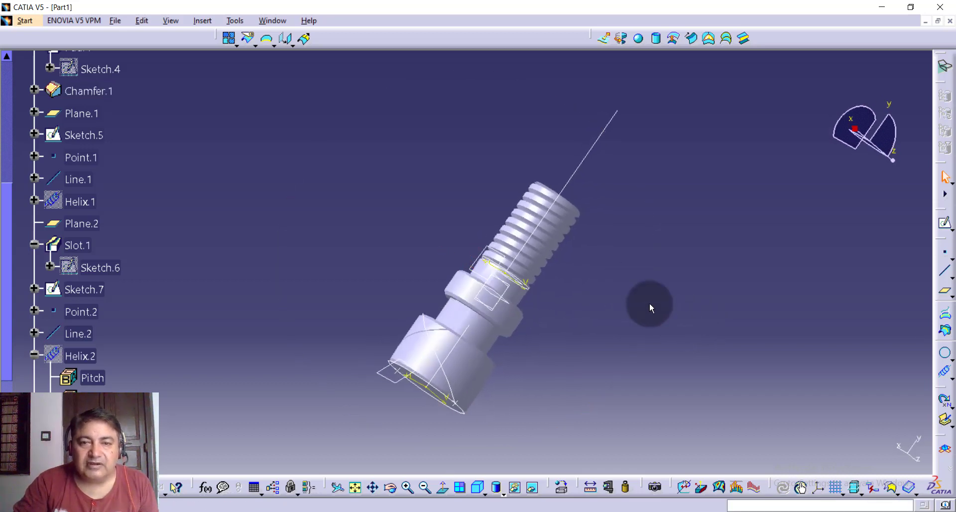
{"action": "mouse_move", "coordinate": [703, 284]}
{"action": "middle_mouse_down"}
{"action": "mouse_move", "coordinate": [432, 197]}
{"action": "mouse_move", "coordinate": [477, 146]}
{"action": "middle_mouse_up"}
{"action": "scroll", "coordinate": [617, 257], "scroll_direction": "up", "scroll_amount": 2}
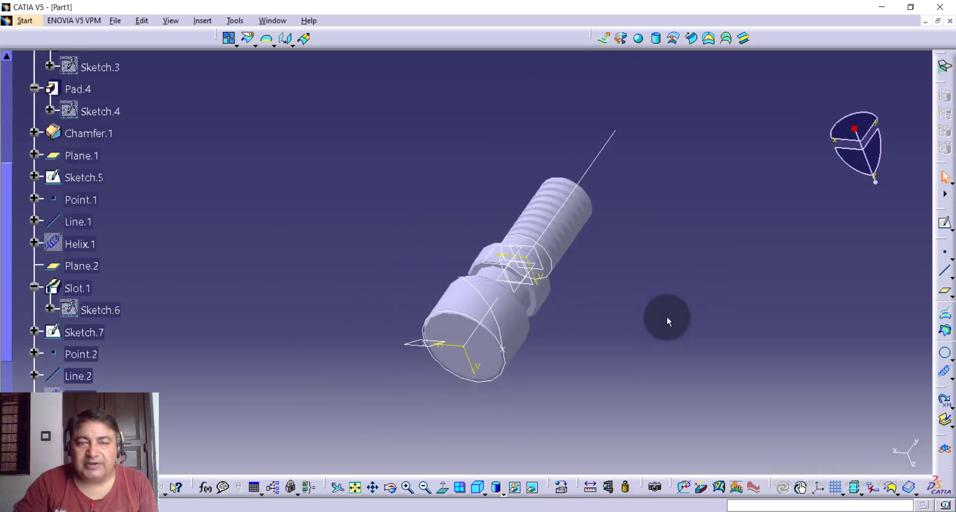
{"action": "middle_click_drag", "start_coordinate": [667, 318], "coordinate": [635, 326]}
{"action": "left_click", "coordinate": [29, 20]}
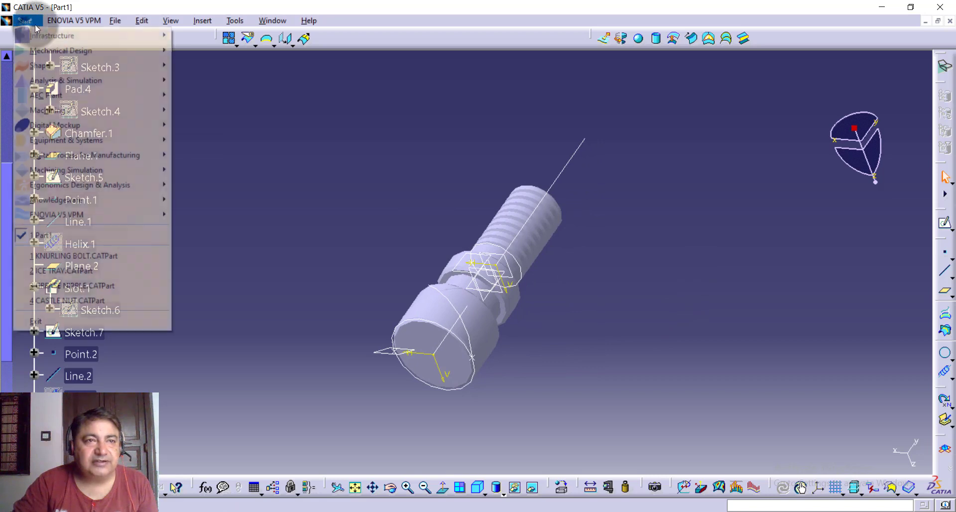
{"action": "mouse_move", "coordinate": [61, 50]}
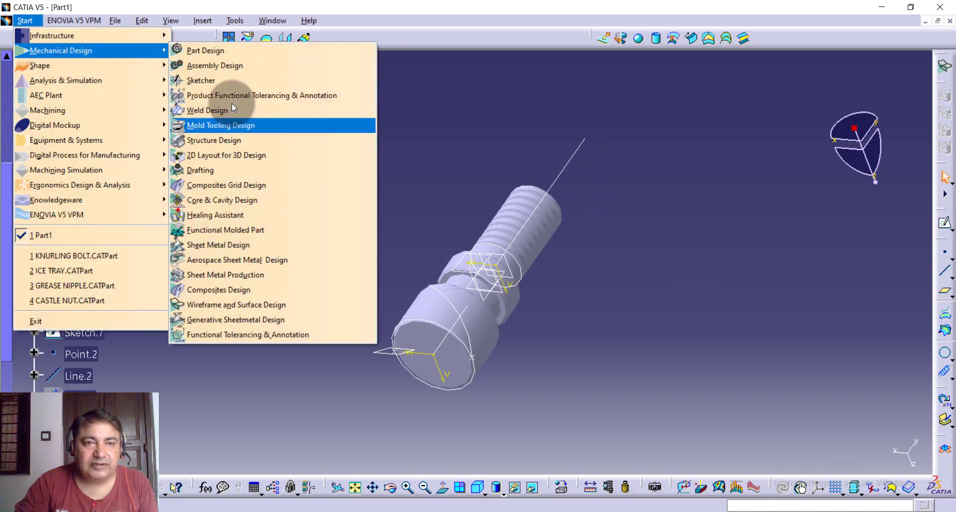
Switch to Part Design and create a plane normal to Helix.3 at Point.3.
{"action": "left_click", "coordinate": [235, 49]}
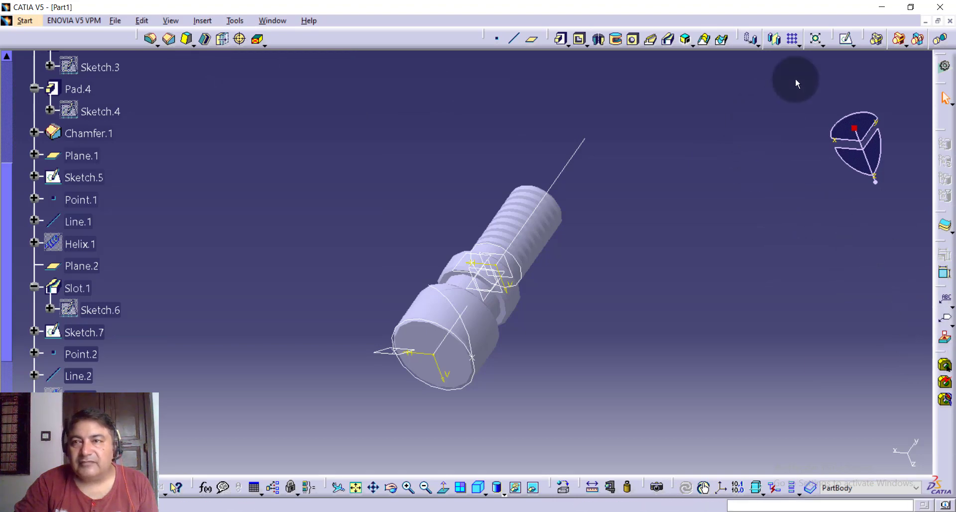
{"action": "left_click", "coordinate": [533, 42]}
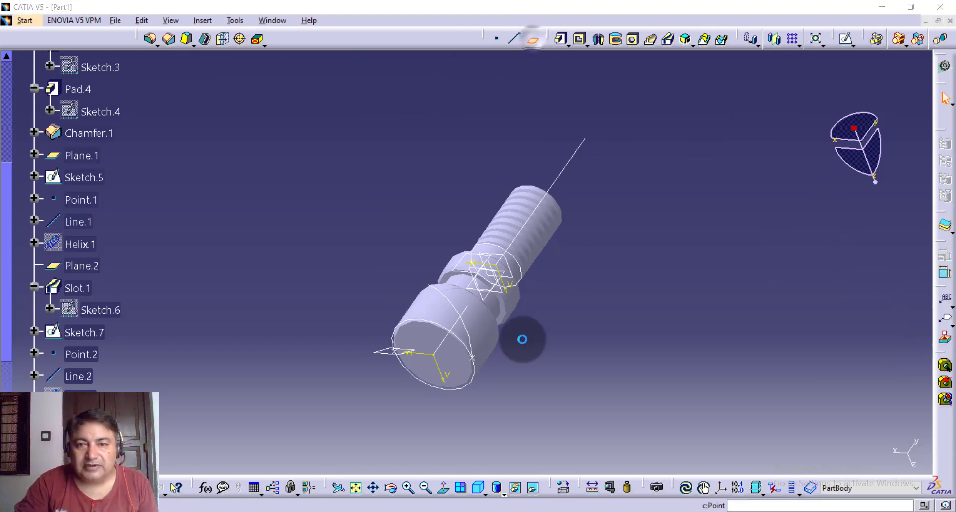
{"action": "left_click", "coordinate": [475, 340]}
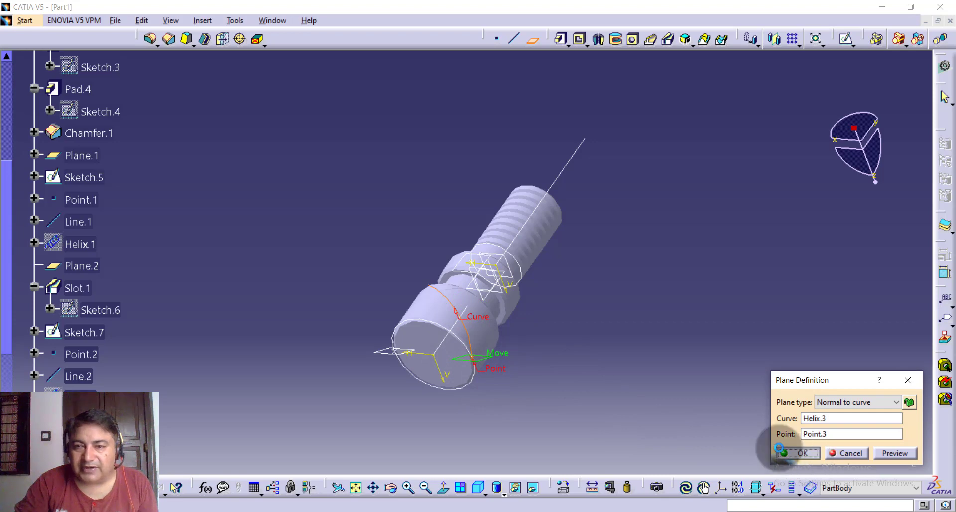
{"action": "left_click", "coordinate": [779, 449]}
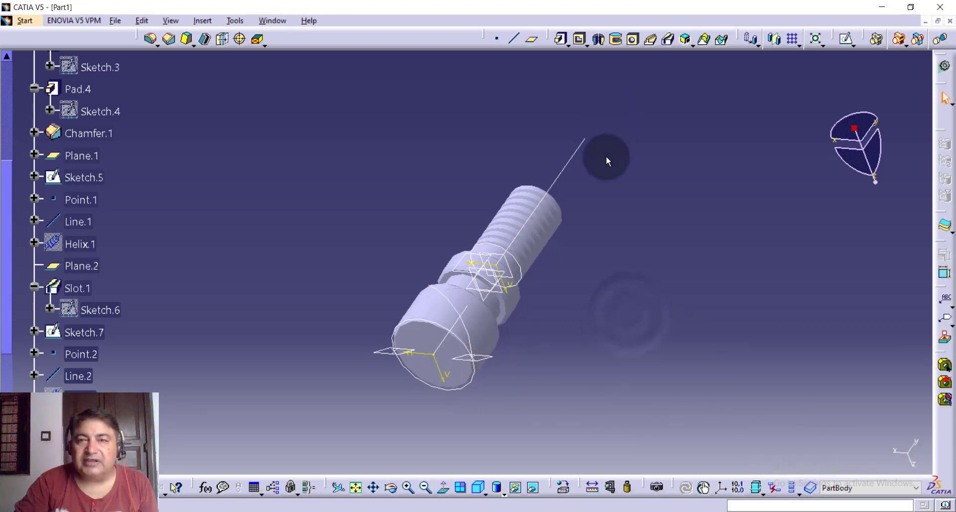
Open a sketch on the helix-normal plane at the bolt head, framing the head's lower edge.
{"action": "left_click", "coordinate": [844, 44]}
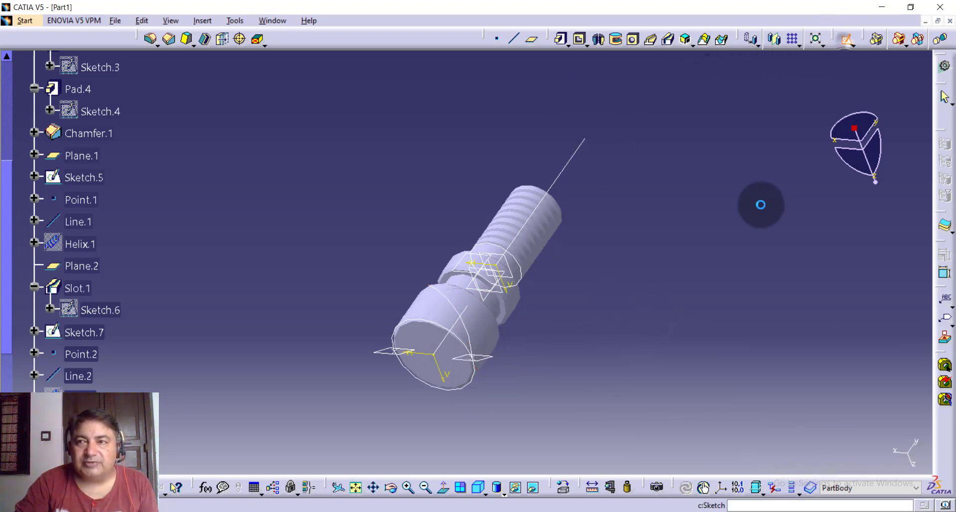
{"action": "left_click", "coordinate": [487, 359]}
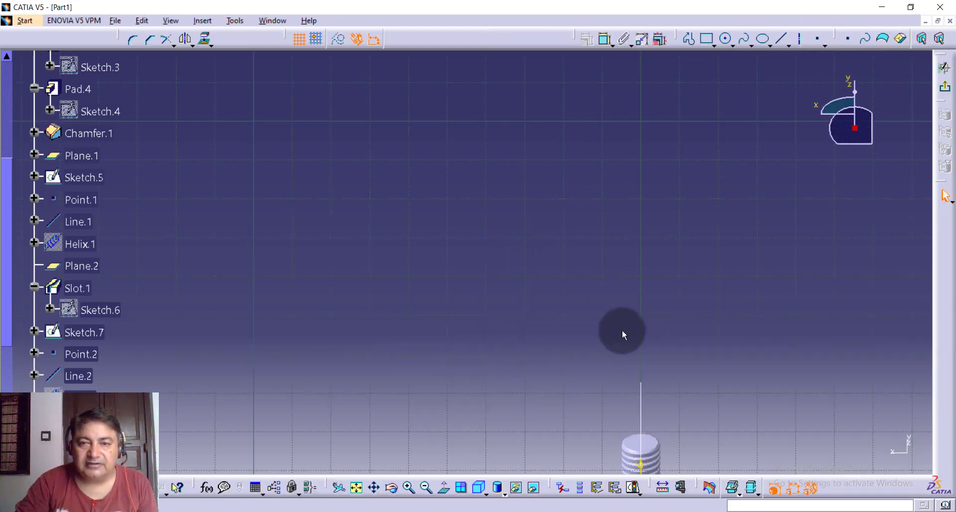
{"action": "left_click", "coordinate": [409, 488]}
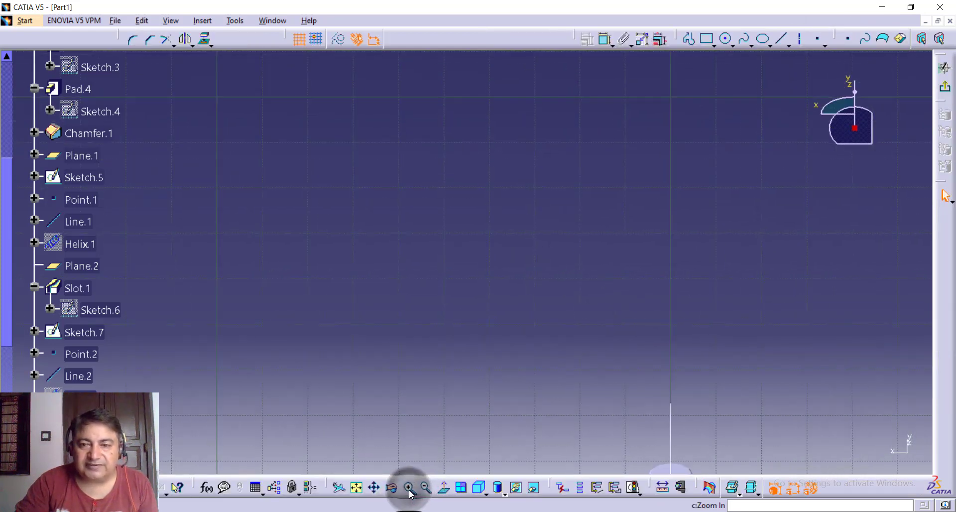
{"action": "left_click", "coordinate": [410, 488]}
{"action": "left_click", "coordinate": [356, 487]}
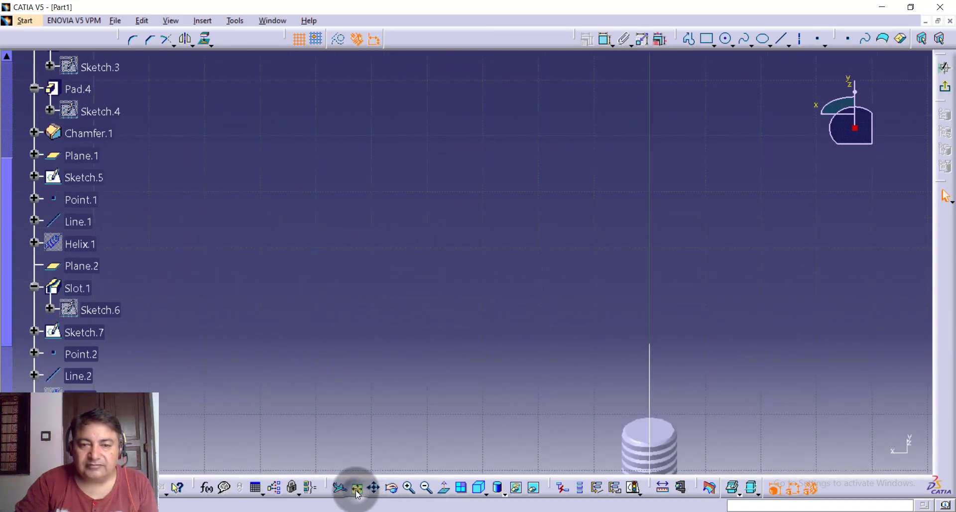
{"action": "left_click", "coordinate": [409, 487]}
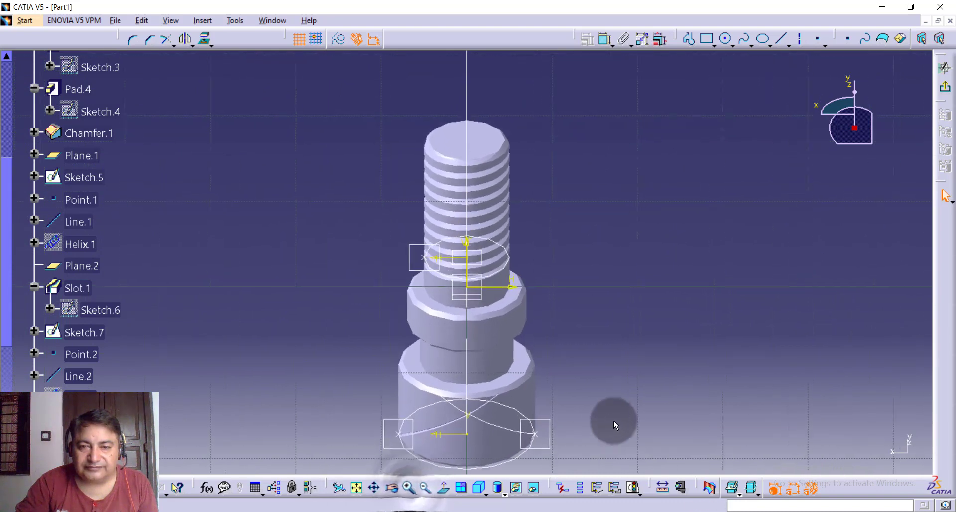
{"action": "middle_click_drag", "start_coordinate": [591, 410], "coordinate": [545, 256]}
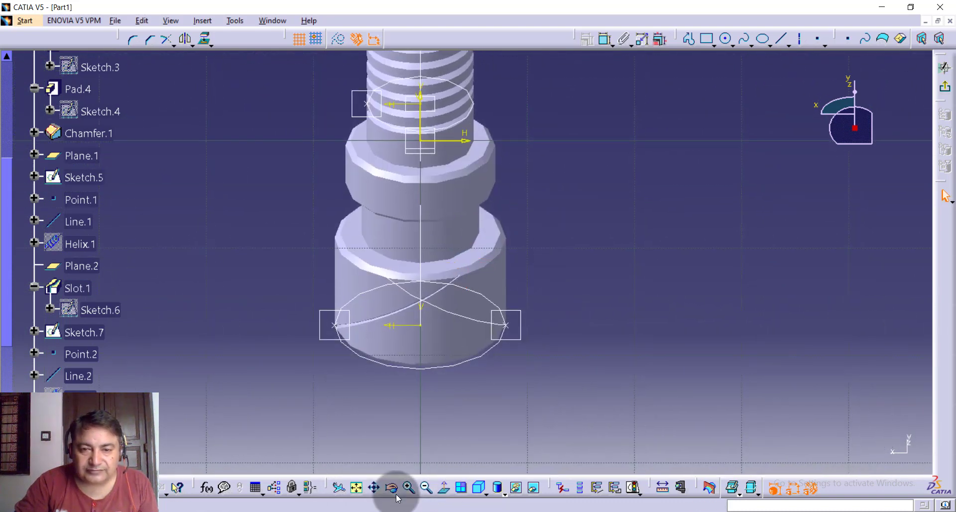
{"action": "left_click", "coordinate": [410, 492]}
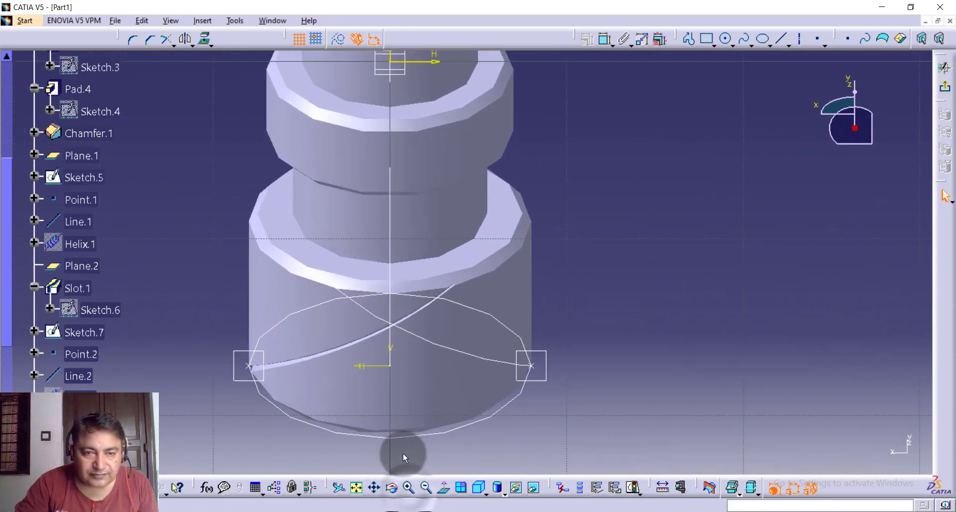
{"action": "middle_click_drag", "start_coordinate": [574, 345], "coordinate": [635, 279]}
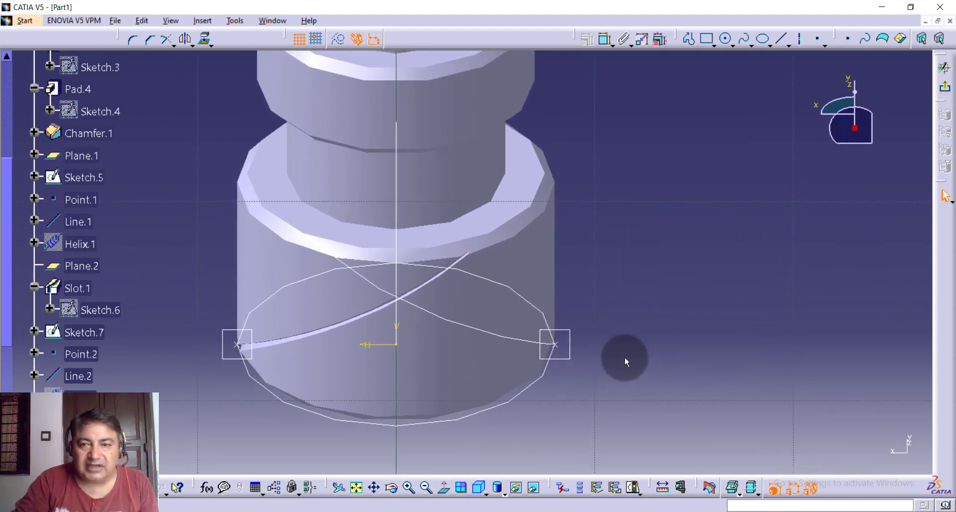
Project the helix curve's end point into the sketch as construction geometry.
{"action": "left_click", "coordinate": [688, 38]}
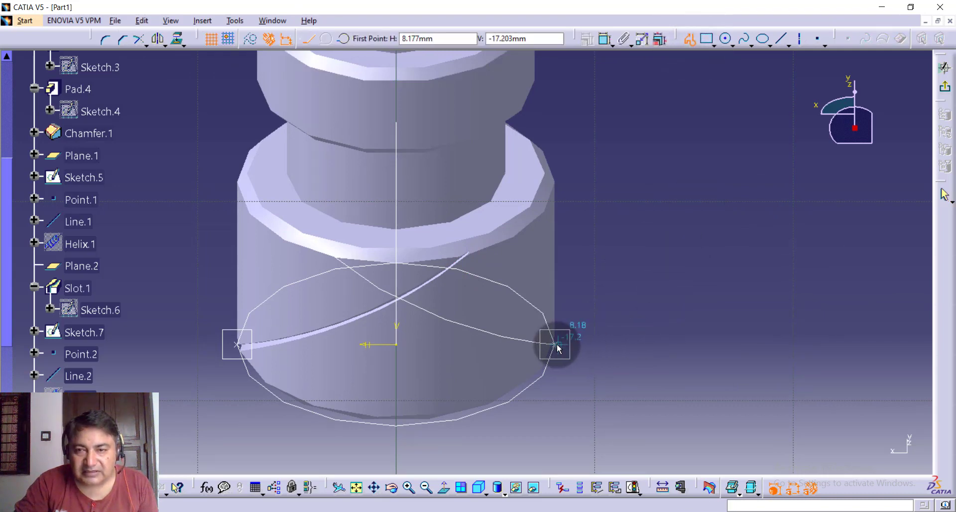
{"action": "left_click", "coordinate": [179, 41]}
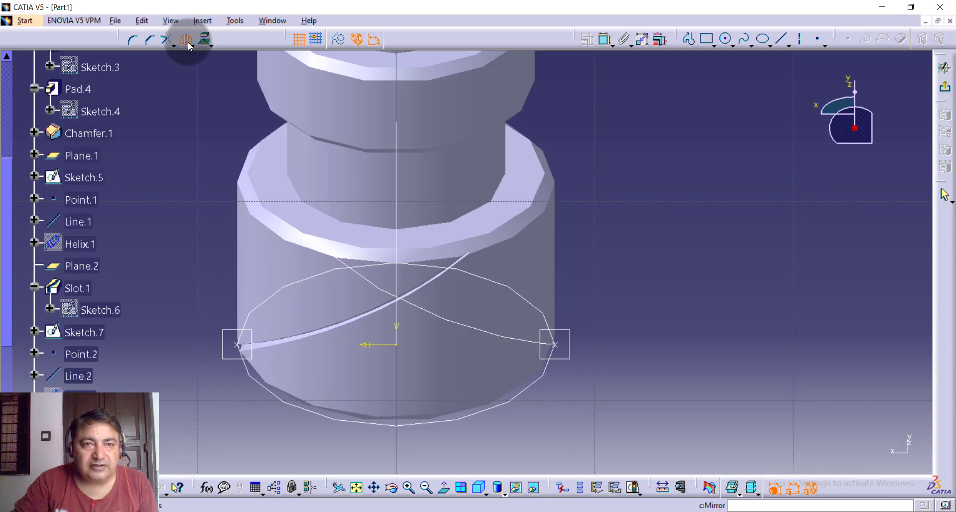
{"action": "left_click", "coordinate": [205, 40]}
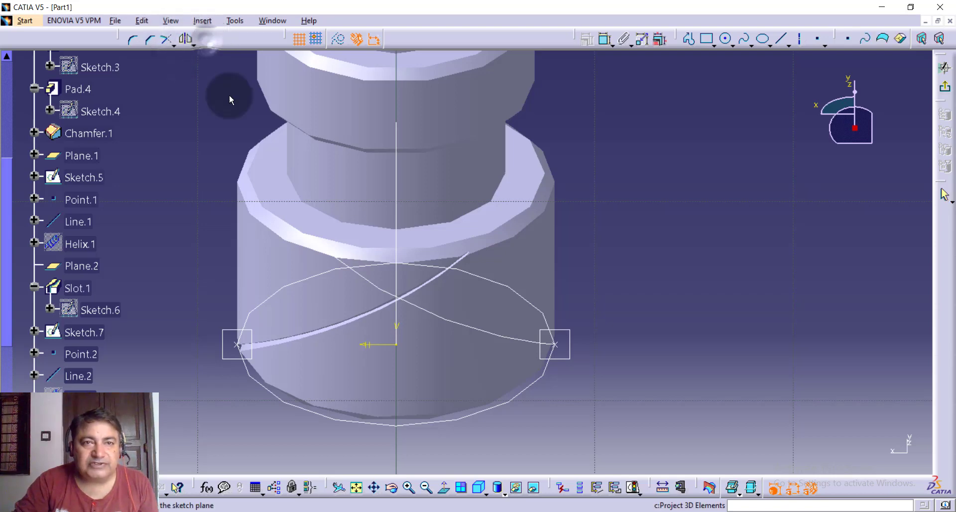
{"action": "left_click", "coordinate": [338, 43]}
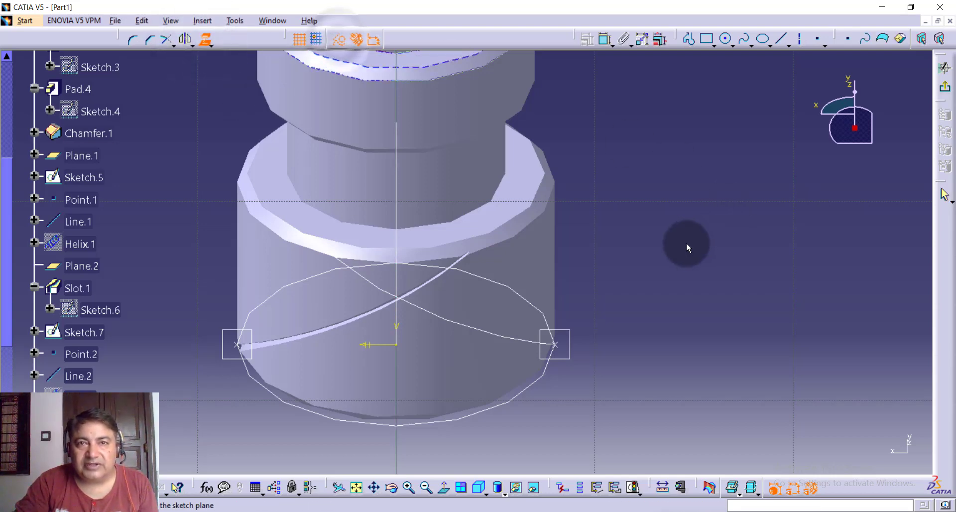
{"action": "left_click", "coordinate": [557, 344]}
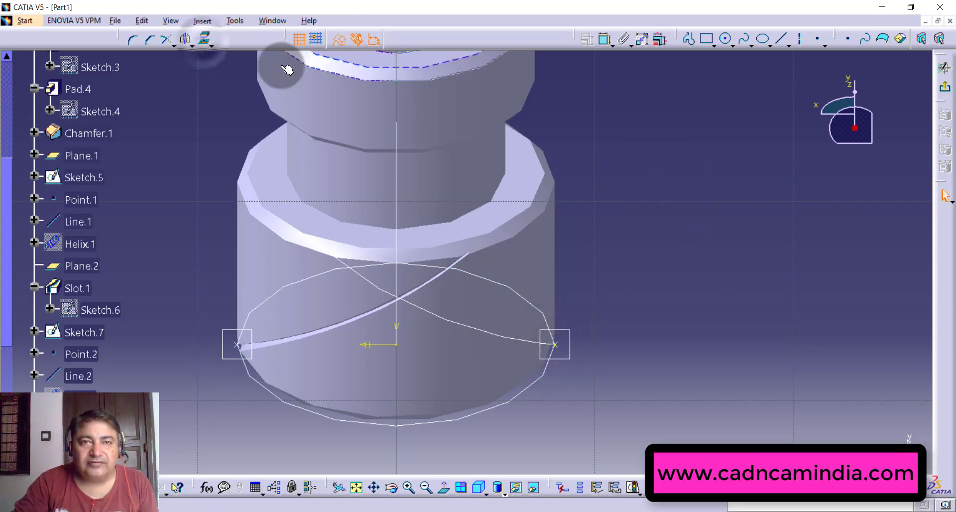
{"action": "left_click", "coordinate": [339, 38]}
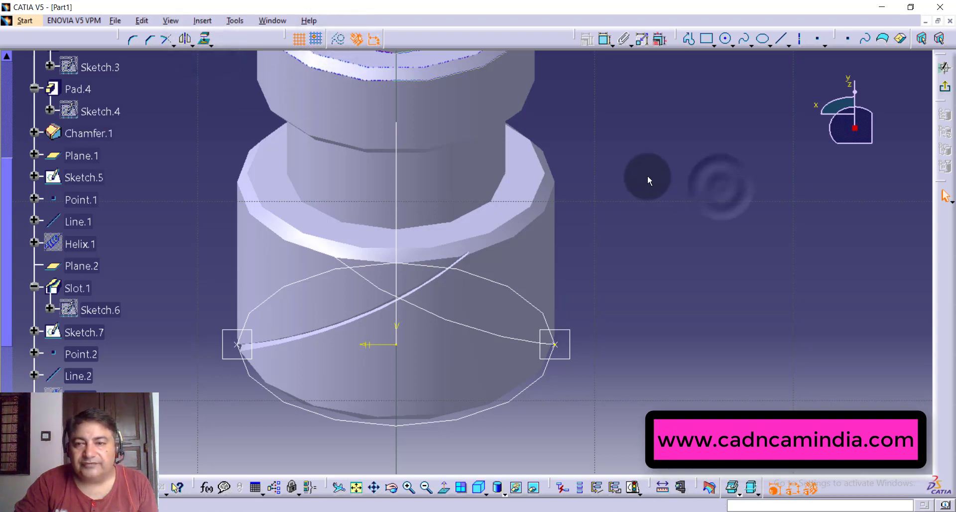
Draw a small closed triangle profile starting at the projected end point.
{"action": "left_click", "coordinate": [558, 345]}
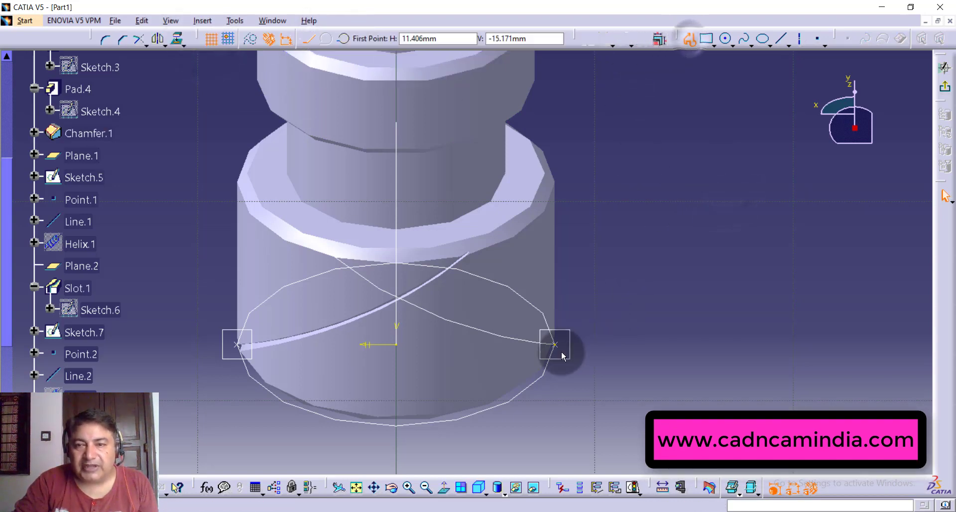
{"action": "left_click", "coordinate": [558, 345]}
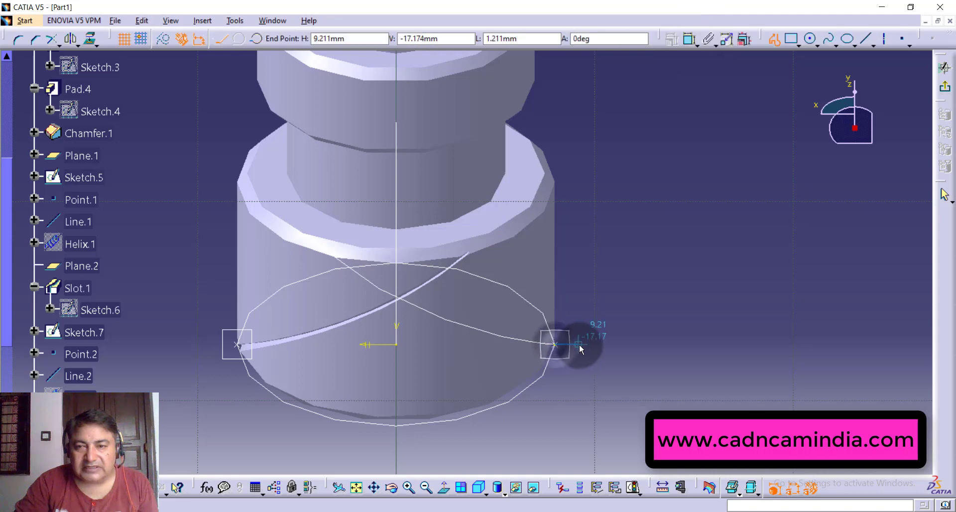
{"action": "left_click", "coordinate": [578, 344]}
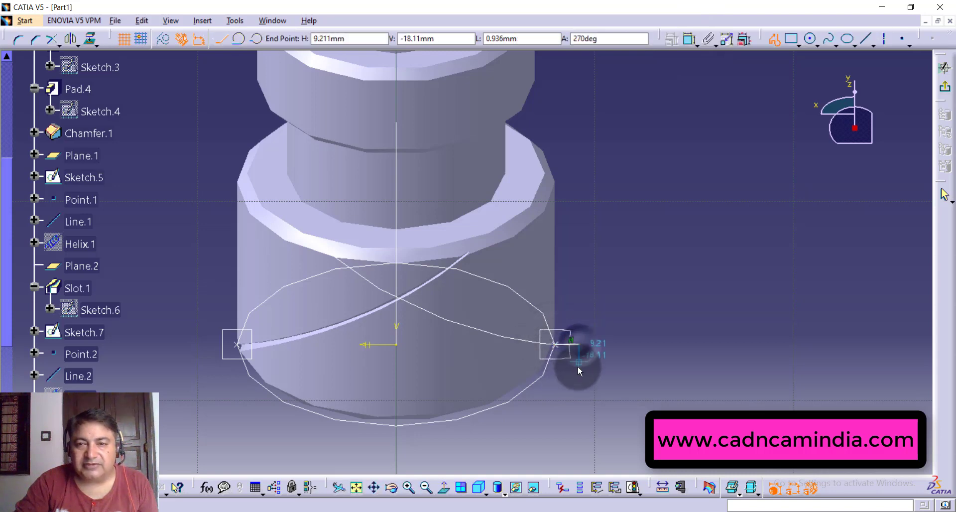
{"action": "left_click", "coordinate": [555, 379]}
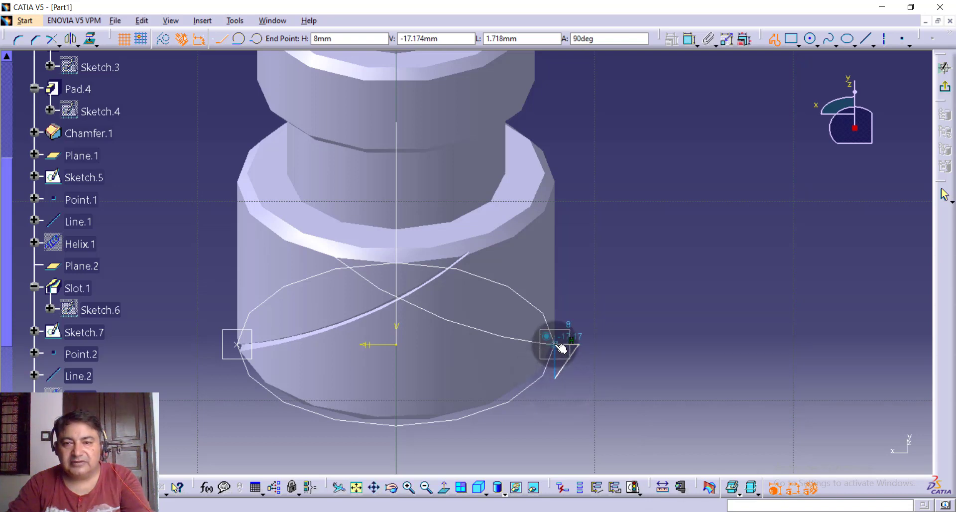
{"action": "left_click", "coordinate": [555, 343]}
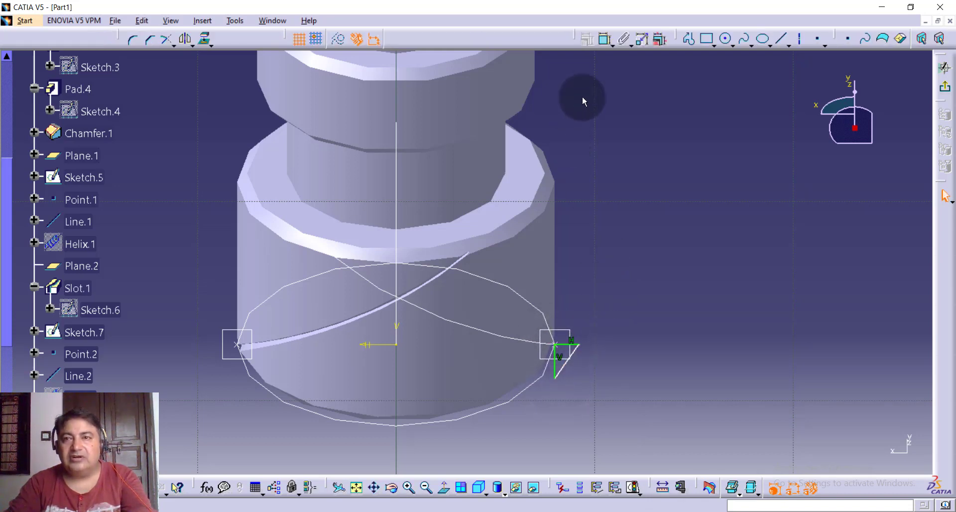
{"action": "left_click", "coordinate": [604, 38]}
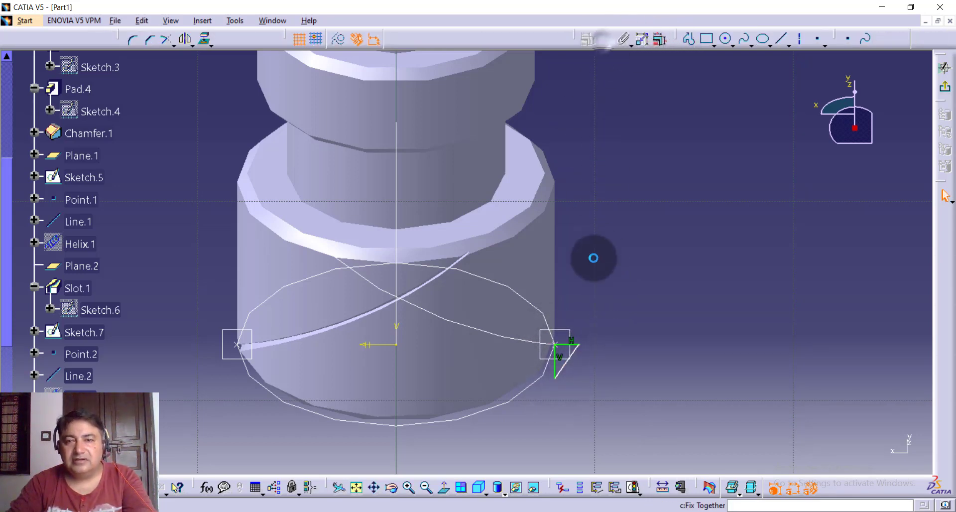
{"action": "left_click", "coordinate": [570, 345]}
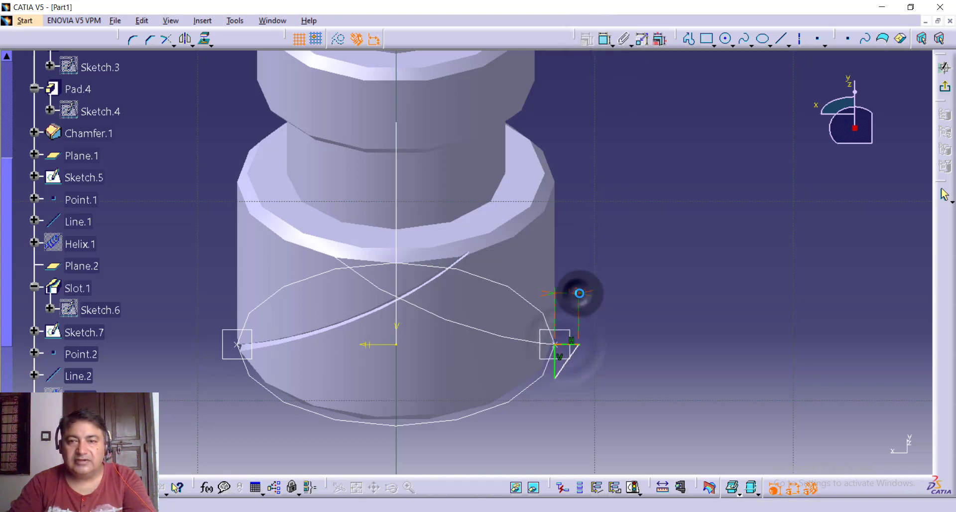
Change the triangle's top edge dimension from 1.211 to 0.25 mm.
{"action": "double_click", "coordinate": [580, 293]}
{"action": "type", "text": "0.25"}
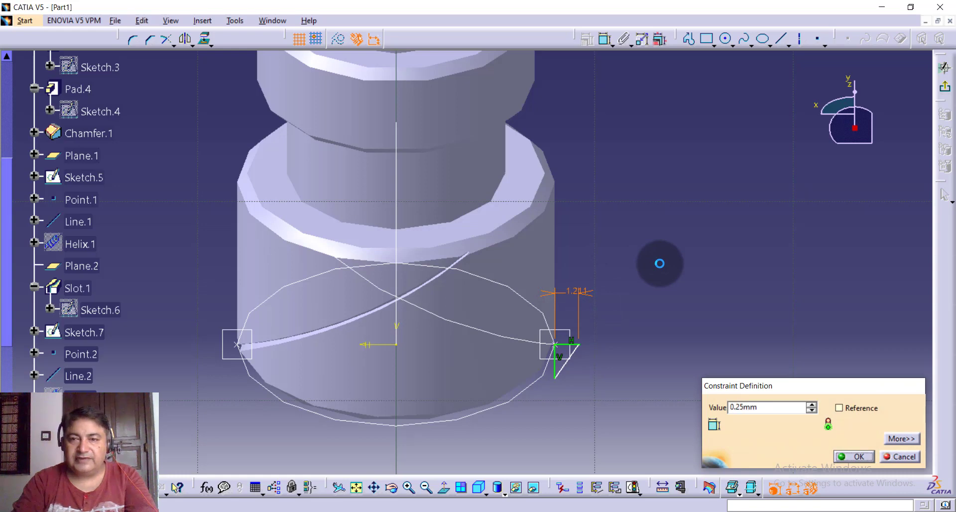
{"action": "key", "text": "Return"}
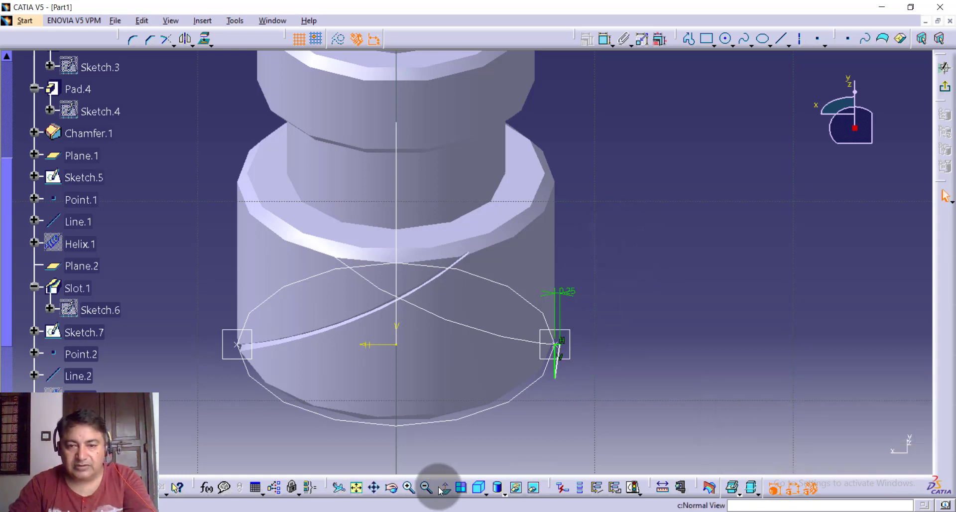
{"action": "left_click", "coordinate": [409, 487]}
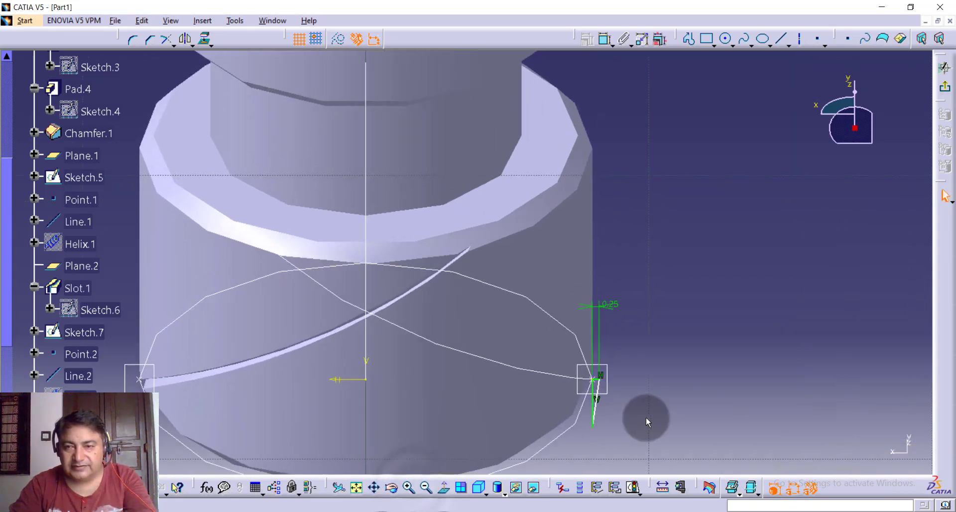
{"action": "middle_click_drag", "start_coordinate": [647, 416], "coordinate": [619, 324]}
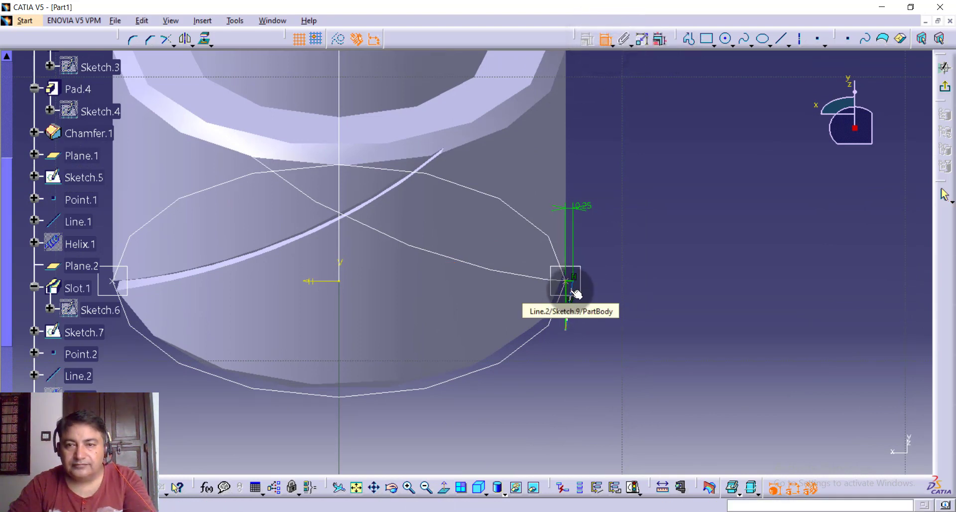
Constrain the angle between the triangle's slanted edges to 60°.
{"action": "left_click", "coordinate": [577, 285]}
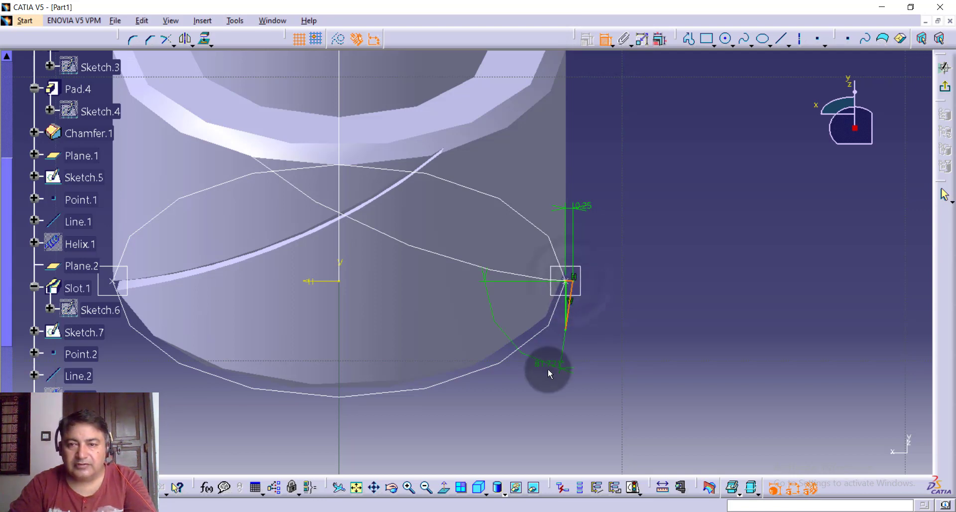
{"action": "left_click", "coordinate": [545, 376]}
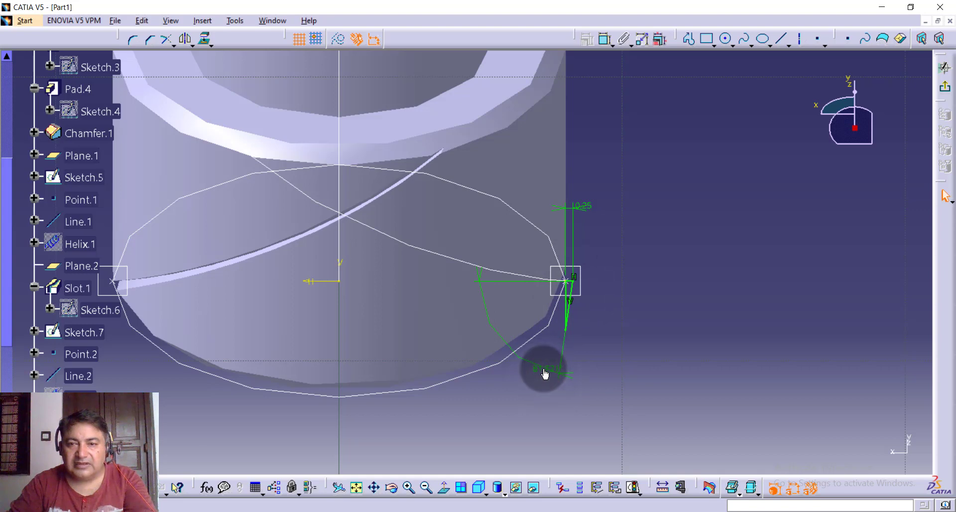
{"action": "double_click", "coordinate": [543, 366]}
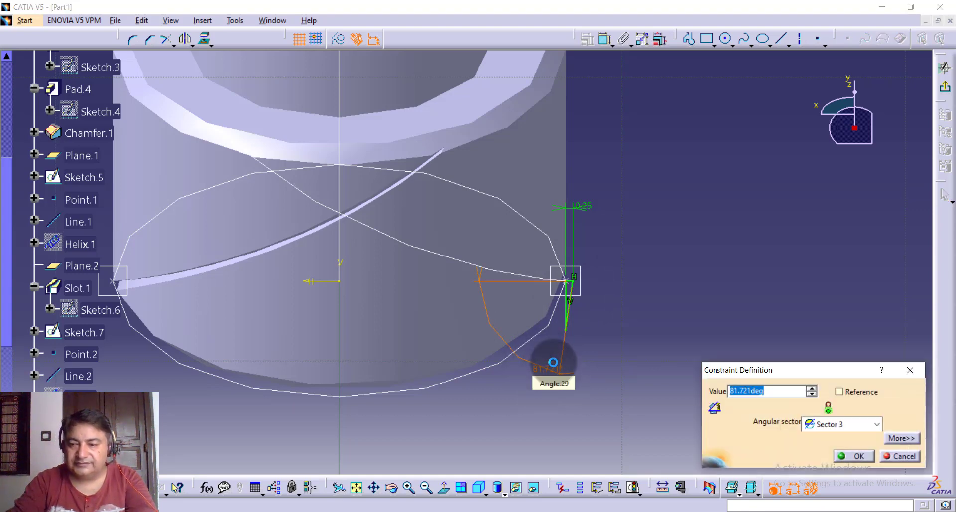
{"action": "key", "text": "Return"}
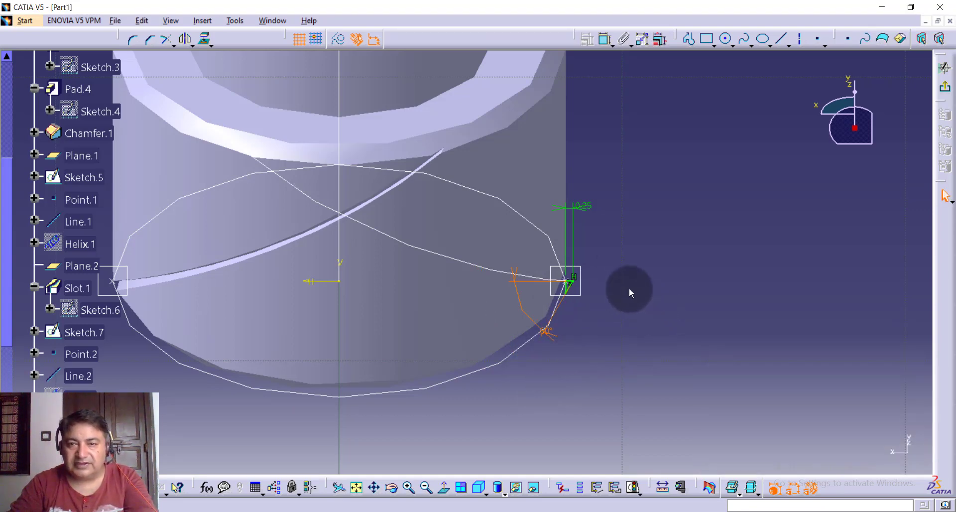
{"action": "left_click", "coordinate": [629, 280]}
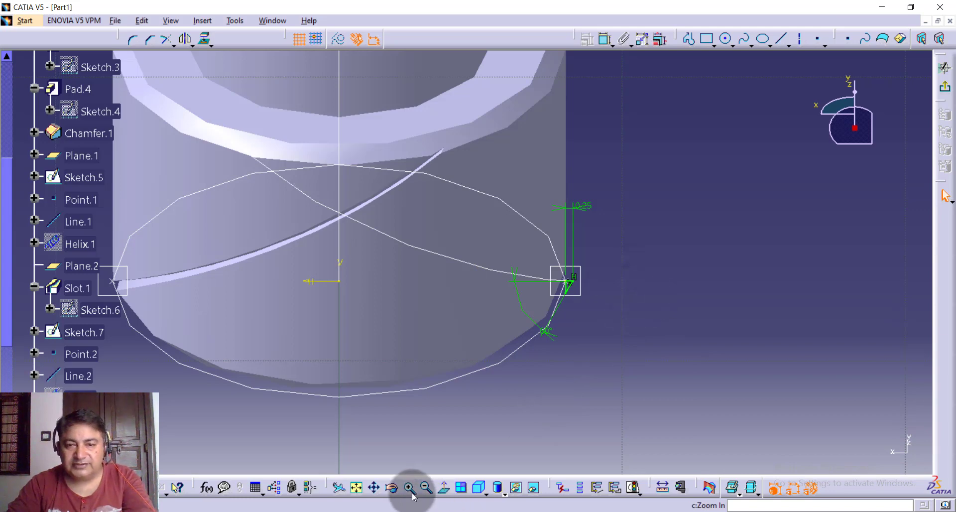
Mirror the small corner profile about the axis into a symmetric V-shaped triangle.
{"action": "left_click", "coordinate": [409, 488]}
{"action": "left_click", "coordinate": [410, 487]}
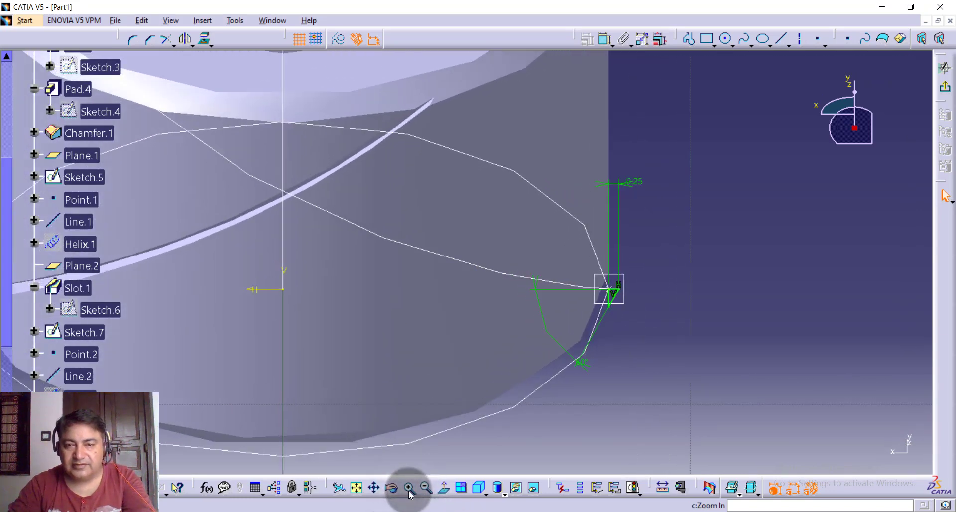
{"action": "middle_click_drag", "start_coordinate": [639, 359], "coordinate": [558, 406]}
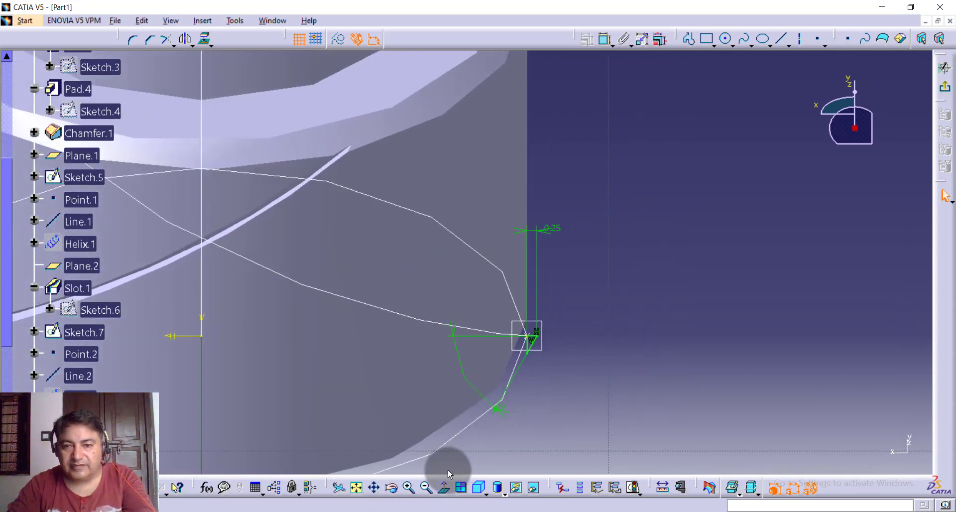
{"action": "left_click", "coordinate": [409, 488]}
{"action": "middle_click_drag", "start_coordinate": [667, 397], "coordinate": [671, 282]}
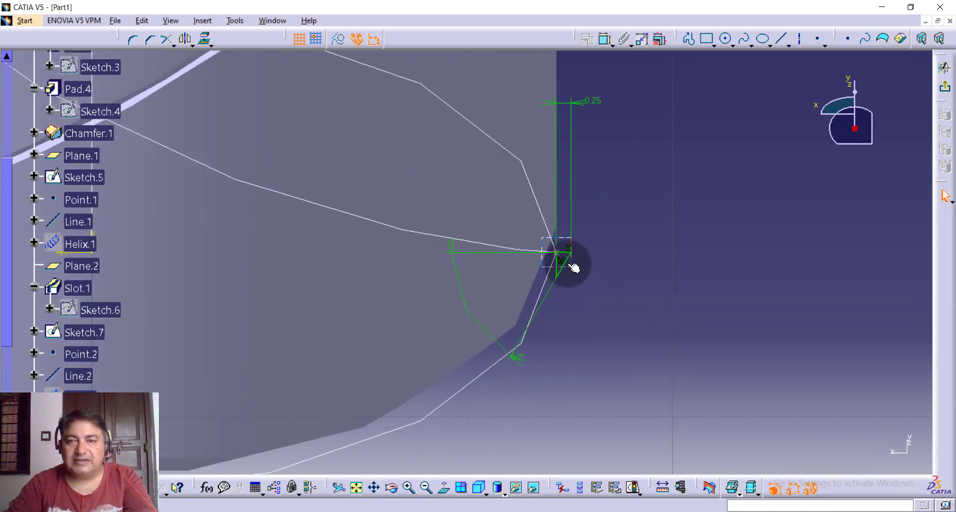
{"action": "left_click", "coordinate": [209, 132]}
{"action": "left_click", "coordinate": [187, 44]}
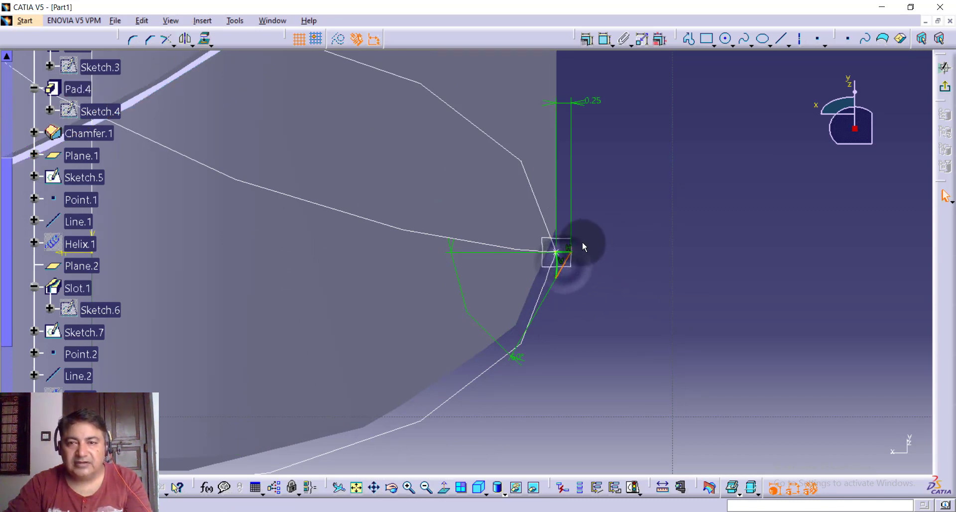
{"action": "left_click", "coordinate": [568, 255]}
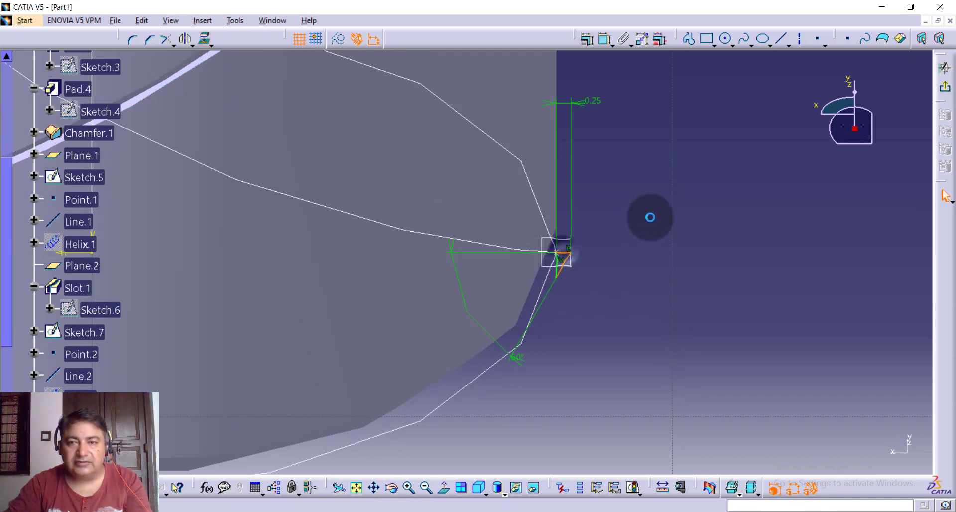
{"action": "left_click", "coordinate": [193, 40]}
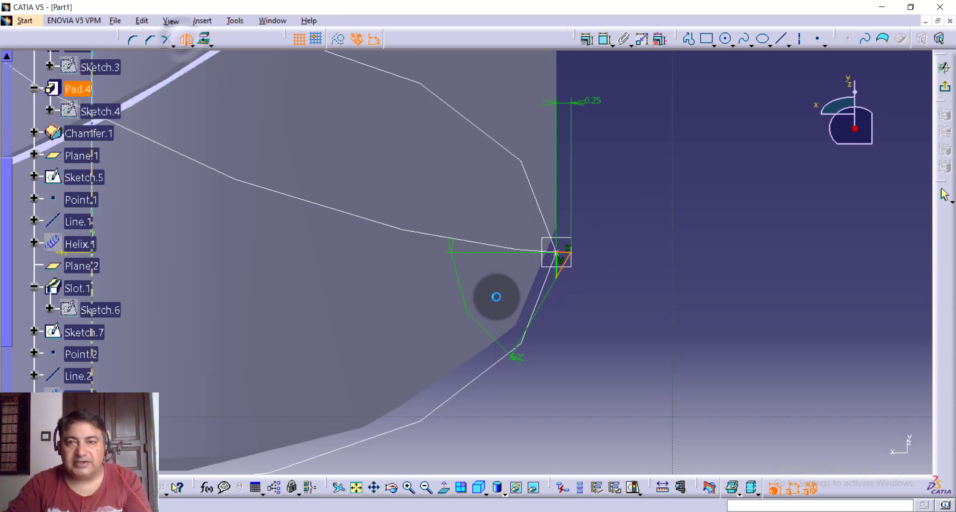
{"action": "left_click", "coordinate": [554, 270]}
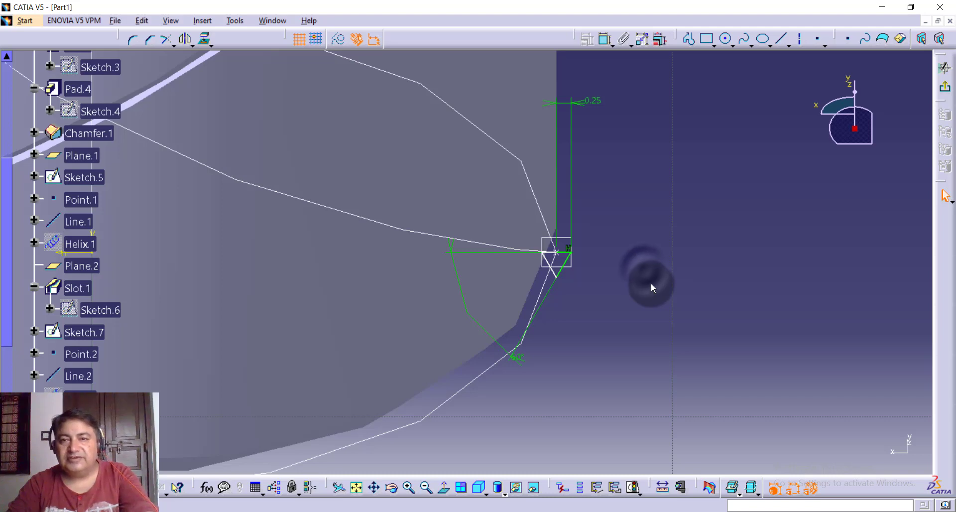
{"action": "left_click", "coordinate": [648, 285]}
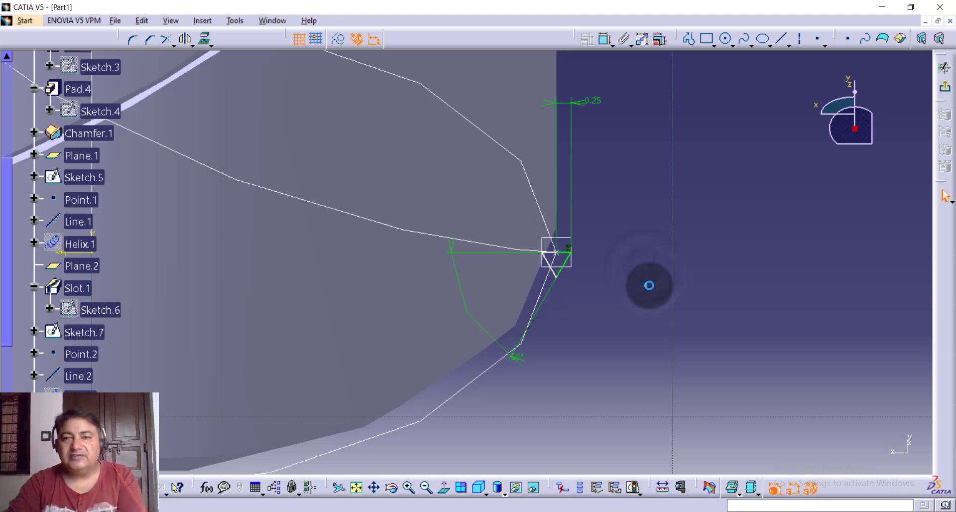
Create Slot.3 with Sketch.9 as profile and Helix.3 as centre curve, dismissing the warning.
{"action": "left_click", "coordinate": [946, 89]}
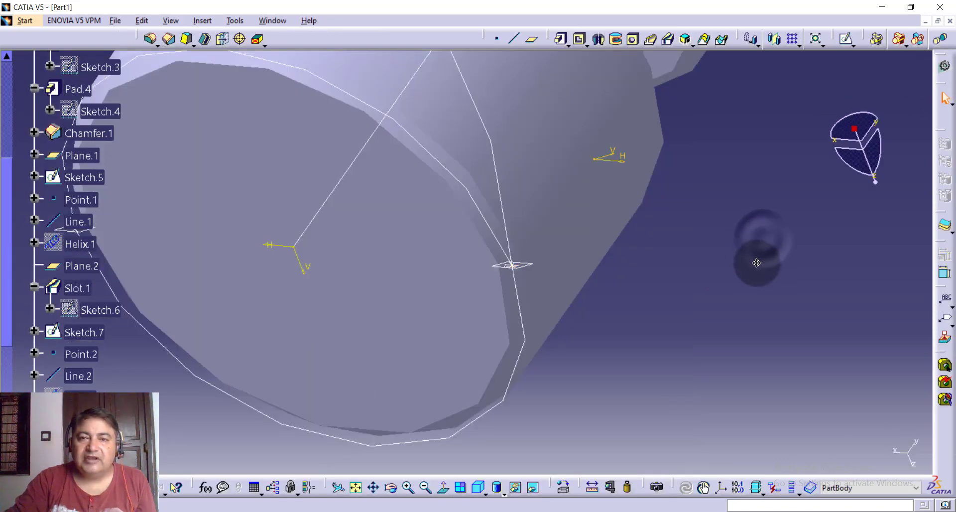
{"action": "middle_click_drag", "start_coordinate": [757, 262], "coordinate": [572, 390]}
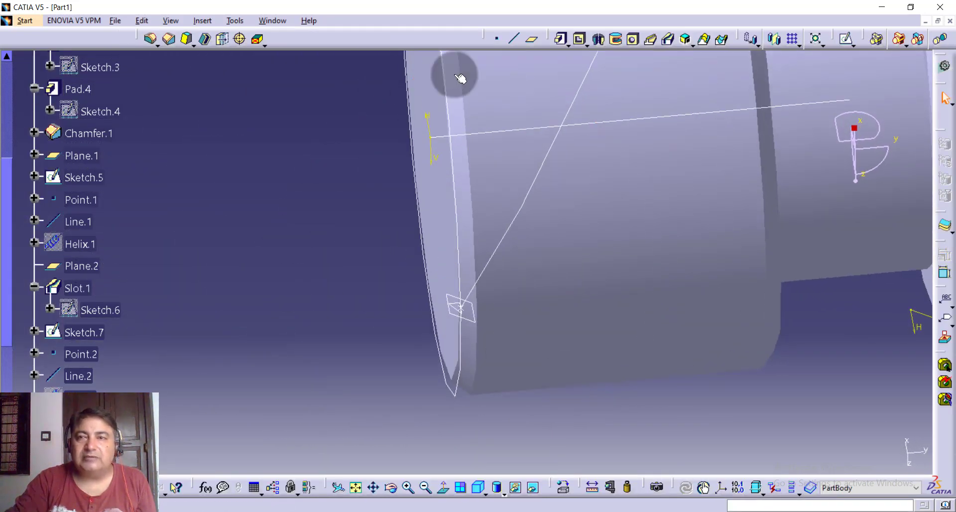
{"action": "left_click", "coordinate": [455, 75]}
{"action": "left_click", "coordinate": [669, 44]}
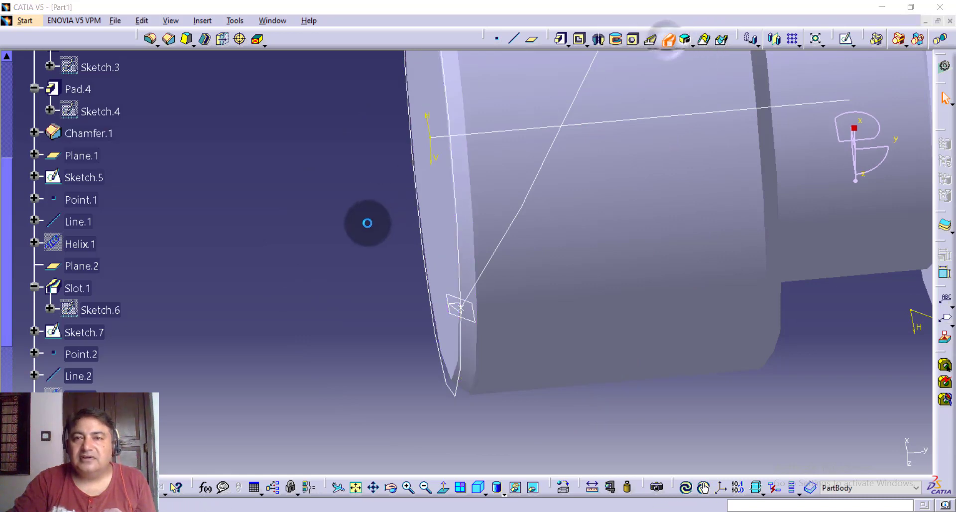
{"action": "left_click", "coordinate": [459, 310]}
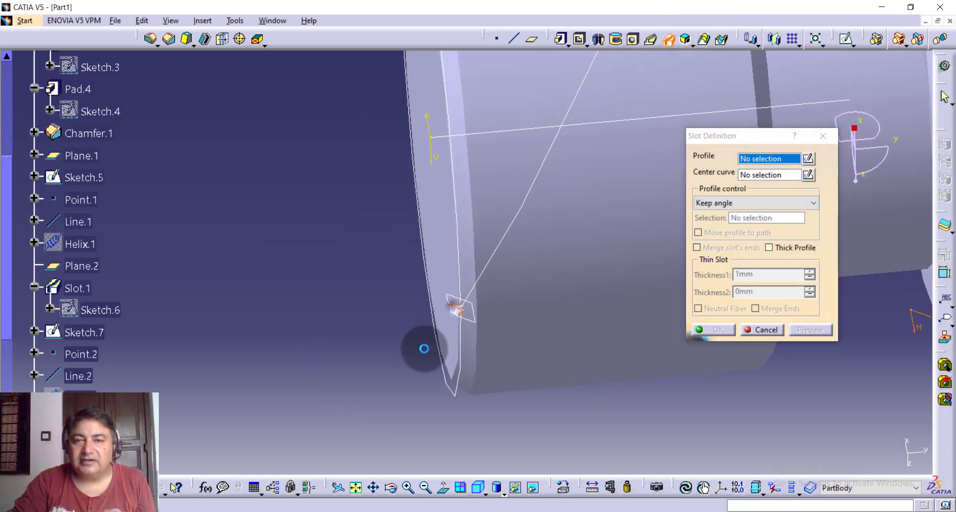
{"action": "left_click", "coordinate": [513, 239]}
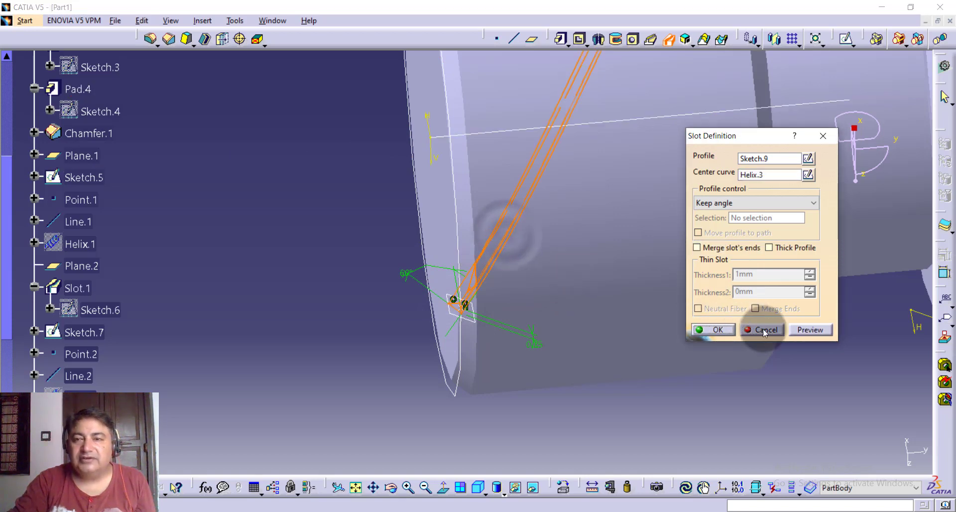
{"action": "left_click", "coordinate": [723, 333]}
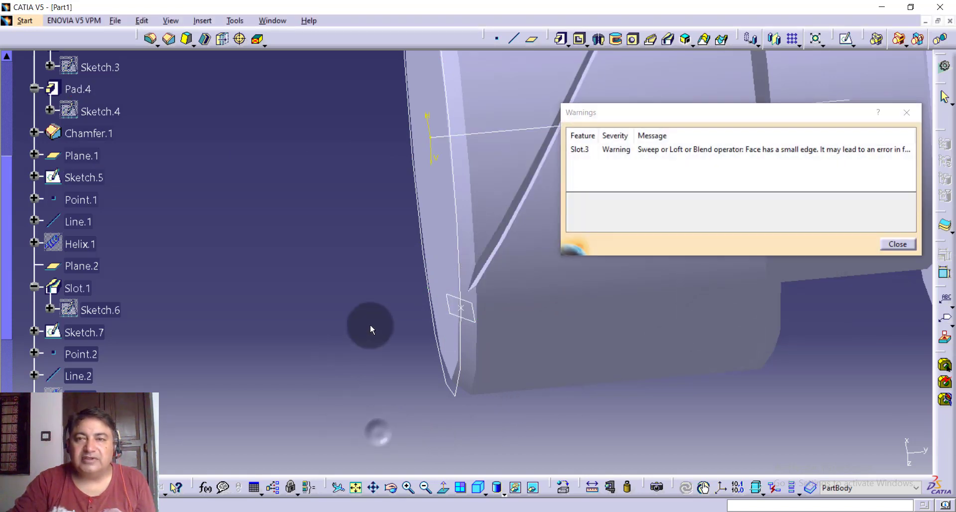
{"action": "left_click", "coordinate": [896, 244]}
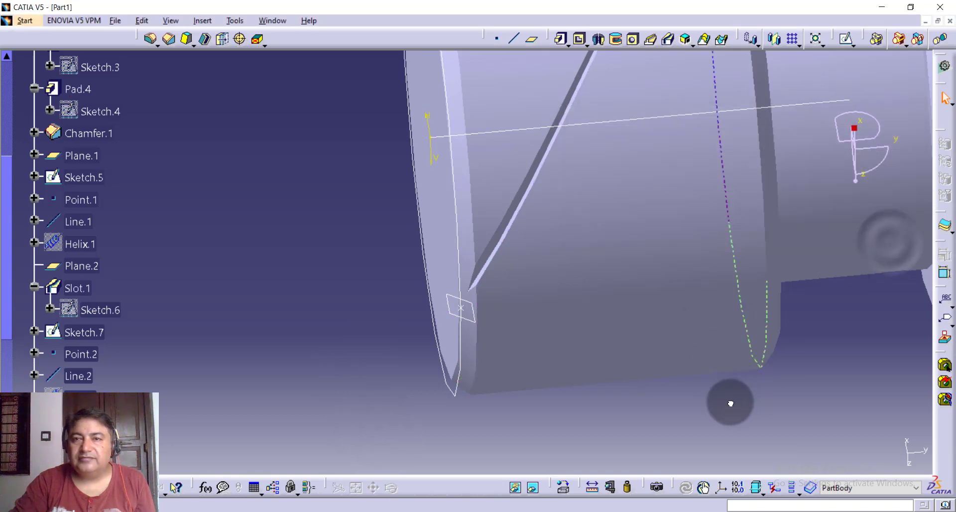
Orbit, pan and zoom to see the X-crossed head grooves beside the threaded shank.
{"action": "mouse_move", "coordinate": [730, 400]}
{"action": "middle_mouse_down"}
{"action": "mouse_move", "coordinate": [598, 459]}
{"action": "mouse_move", "coordinate": [585, 369]}
{"action": "mouse_move", "coordinate": [478, 220]}
{"action": "middle_mouse_up"}
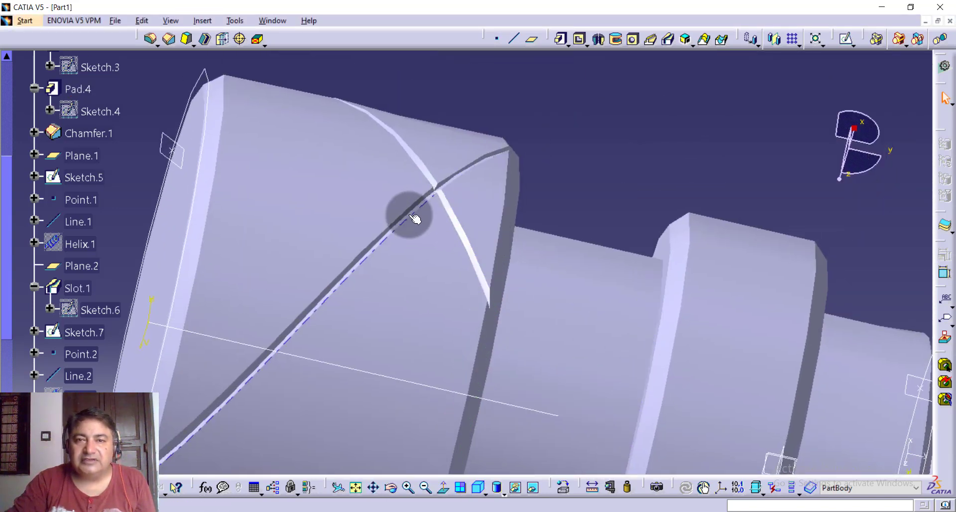
{"action": "mouse_move", "coordinate": [604, 143]}
{"action": "middle_mouse_down"}
{"action": "mouse_move", "coordinate": [529, 120]}
{"action": "mouse_move", "coordinate": [519, 149]}
{"action": "middle_mouse_up"}
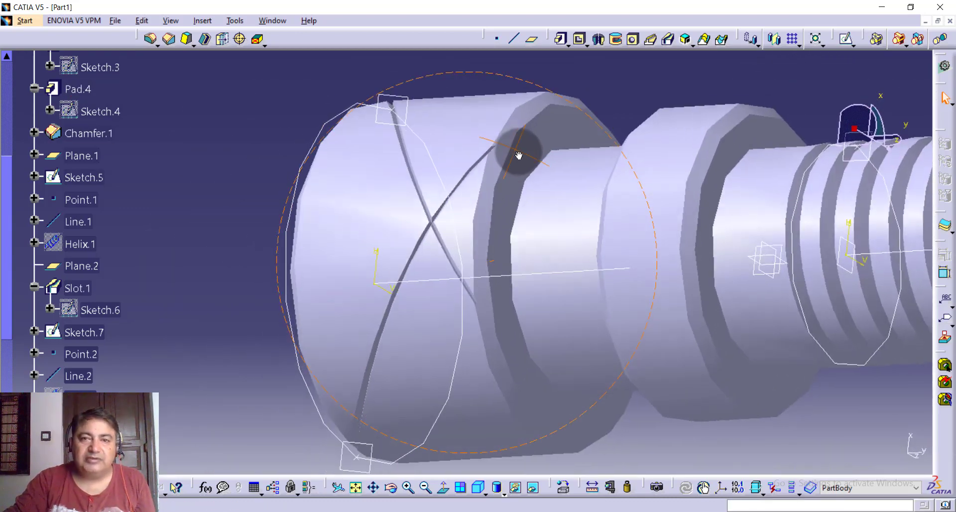
{"action": "mouse_move", "coordinate": [458, 294]}
{"action": "middle_mouse_down"}
{"action": "mouse_move", "coordinate": [363, 273]}
{"action": "mouse_move", "coordinate": [421, 258]}
{"action": "middle_mouse_up"}
{"action": "left_click", "coordinate": [424, 489]}
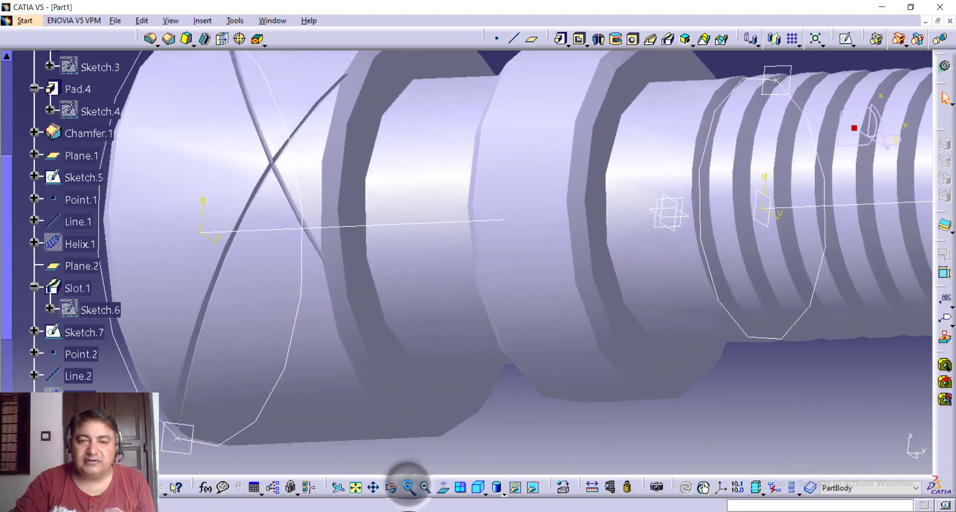
{"action": "left_click", "coordinate": [425, 488]}
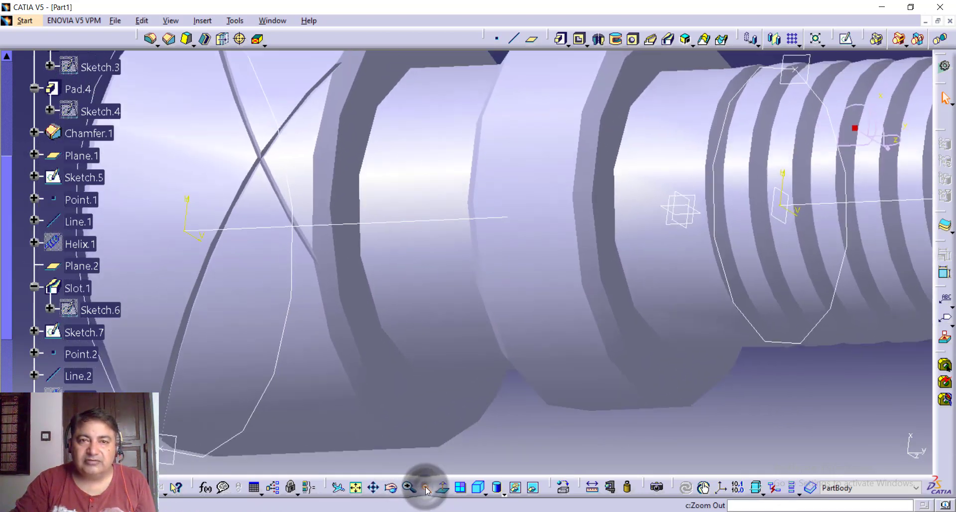
{"action": "mouse_move", "coordinate": [651, 331]}
{"action": "middle_mouse_down", "text": "ctrl"}
{"action": "mouse_move", "coordinate": [679, 391]}
{"action": "mouse_move", "coordinate": [672, 401]}
{"action": "middle_mouse_up", "text": "ctrl"}
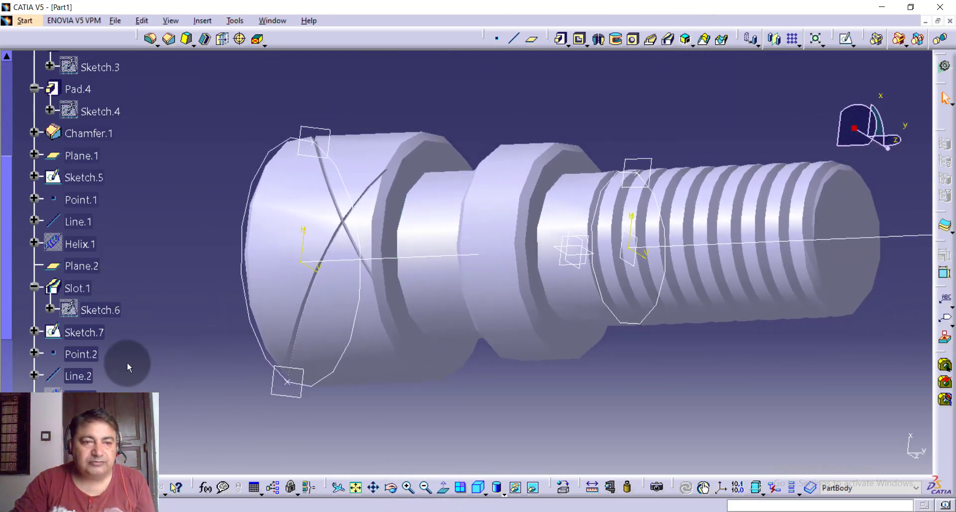
Set up a circular pattern of both head grooves with 30 instances over 360deg.
{"action": "left_click", "coordinate": [84, 133]}
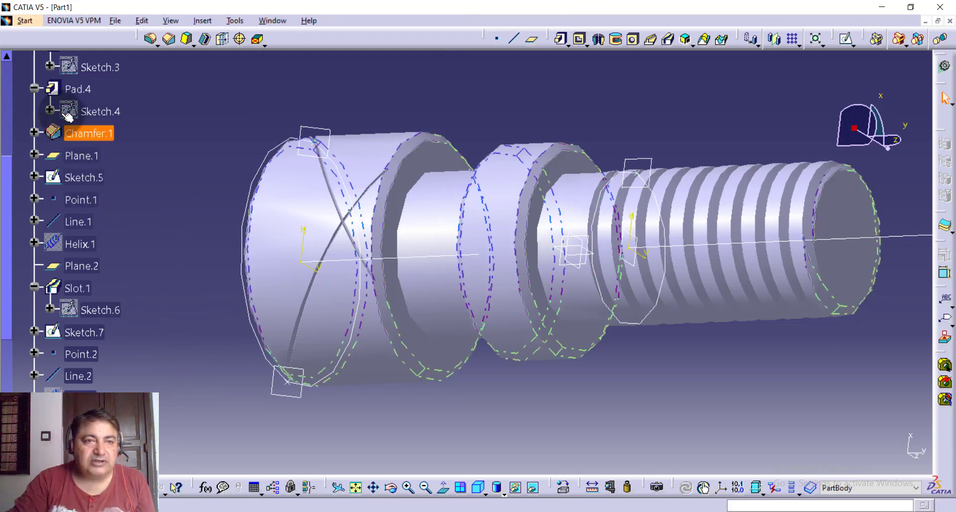
{"action": "left_click", "coordinate": [10, 229]}
{"action": "left_click_drag", "start_coordinate": [7, 219], "coordinate": [6, 385]}
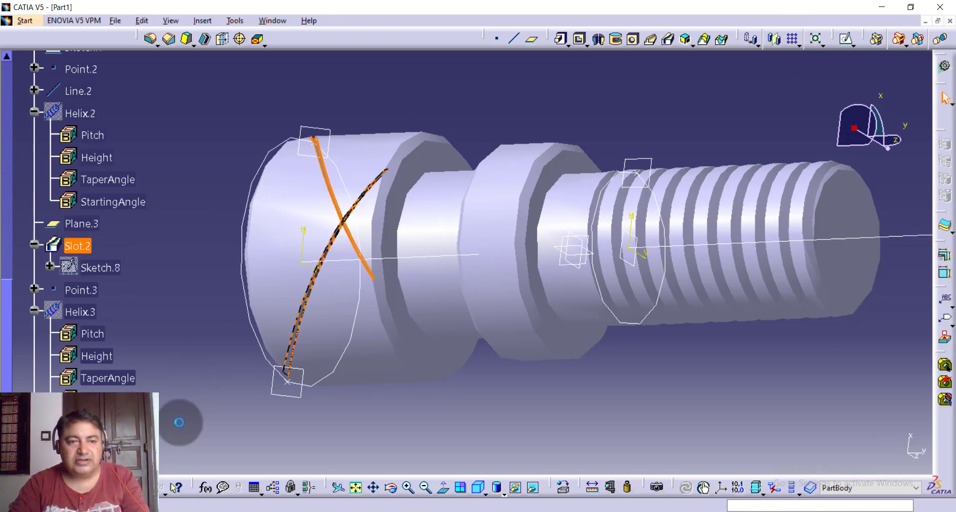
{"action": "left_click", "coordinate": [797, 46]}
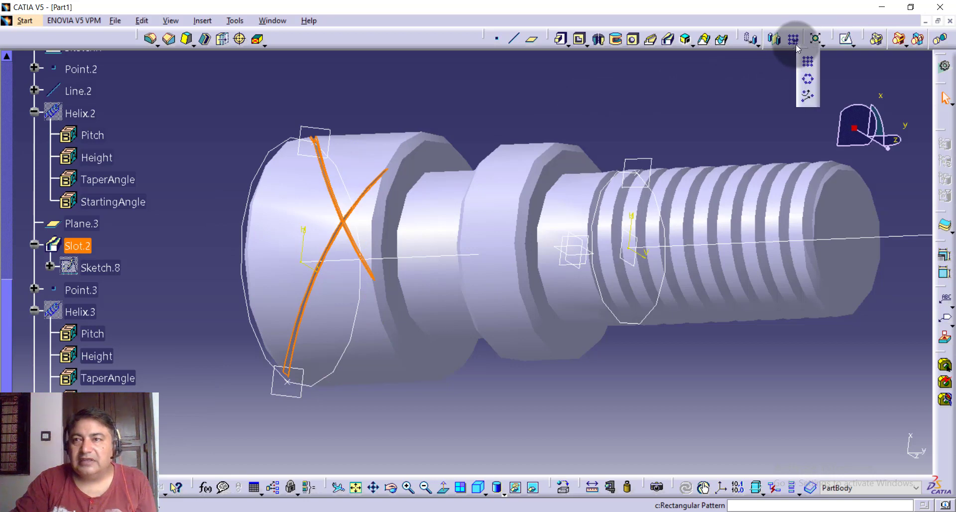
{"action": "left_click", "coordinate": [807, 80]}
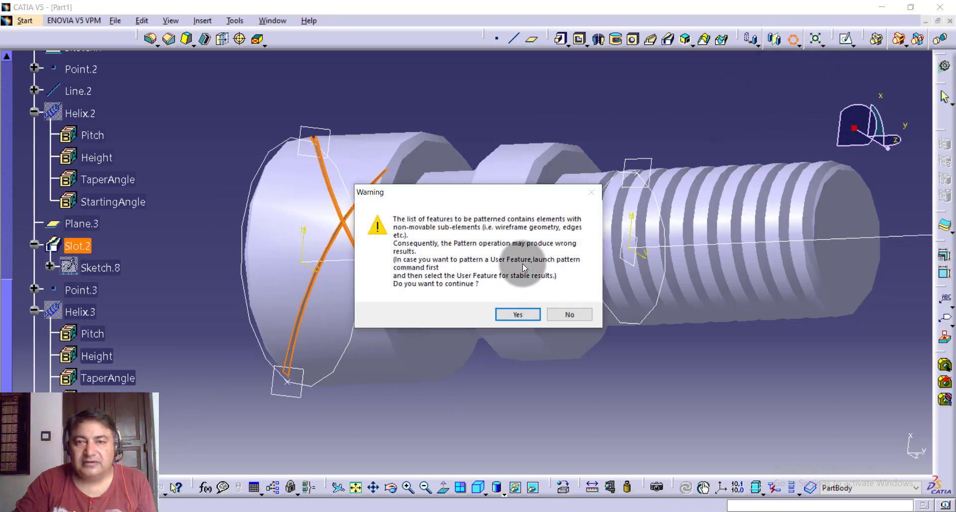
{"action": "left_click", "coordinate": [524, 316]}
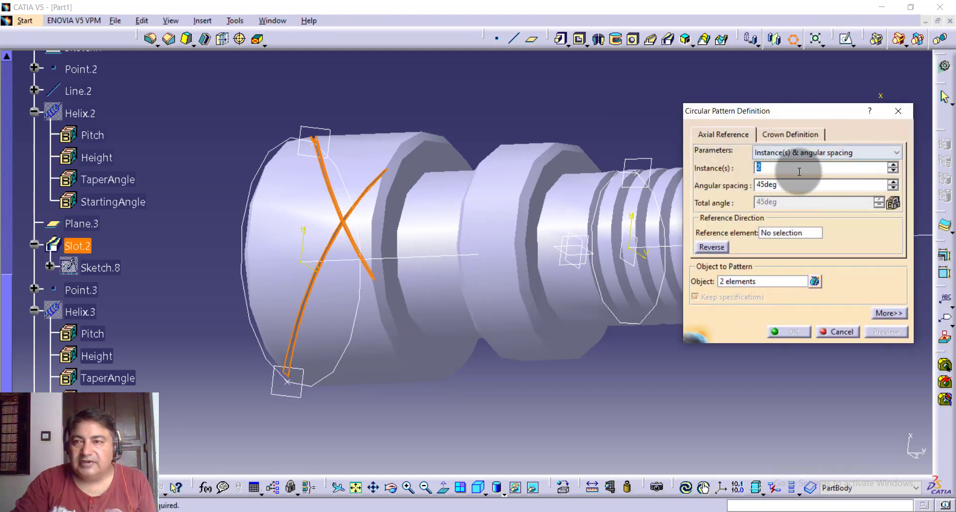
{"action": "left_click", "coordinate": [793, 153]}
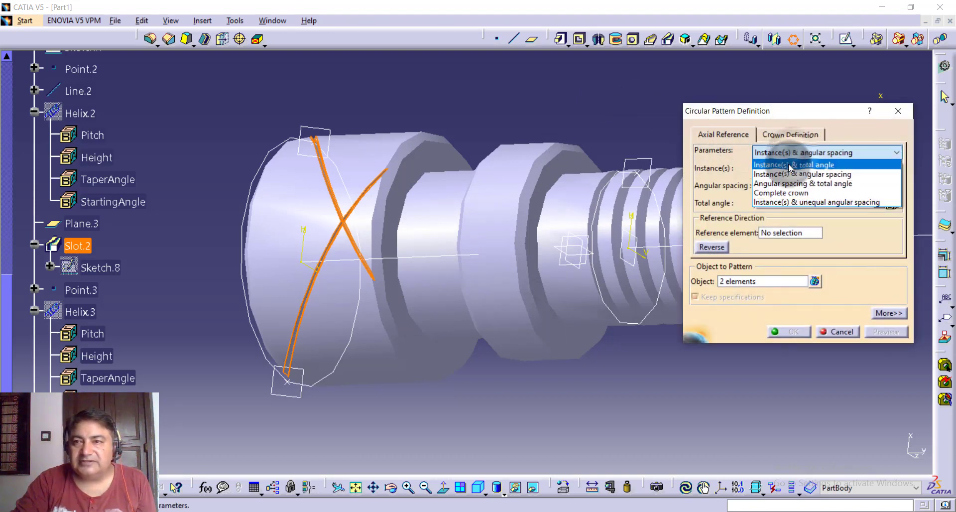
{"action": "left_click", "coordinate": [789, 167]}
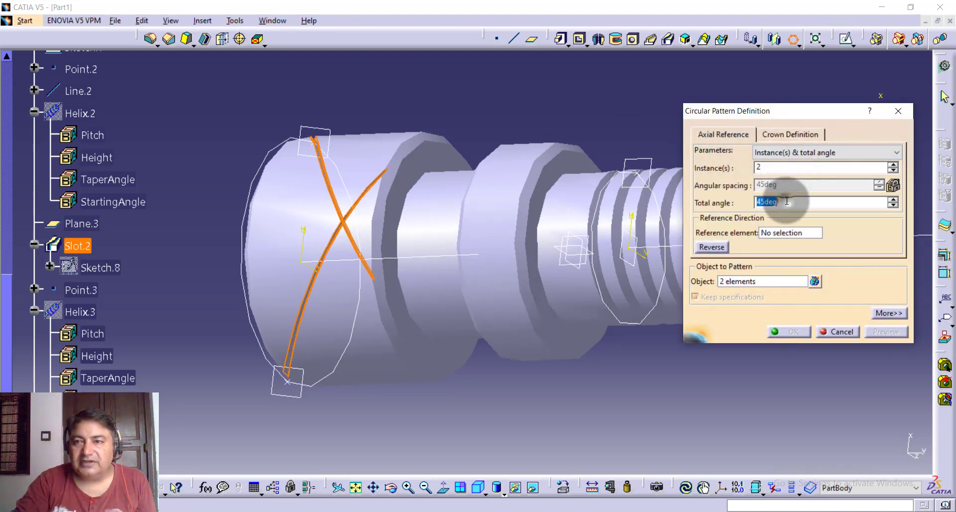
{"action": "type", "text": "360"}
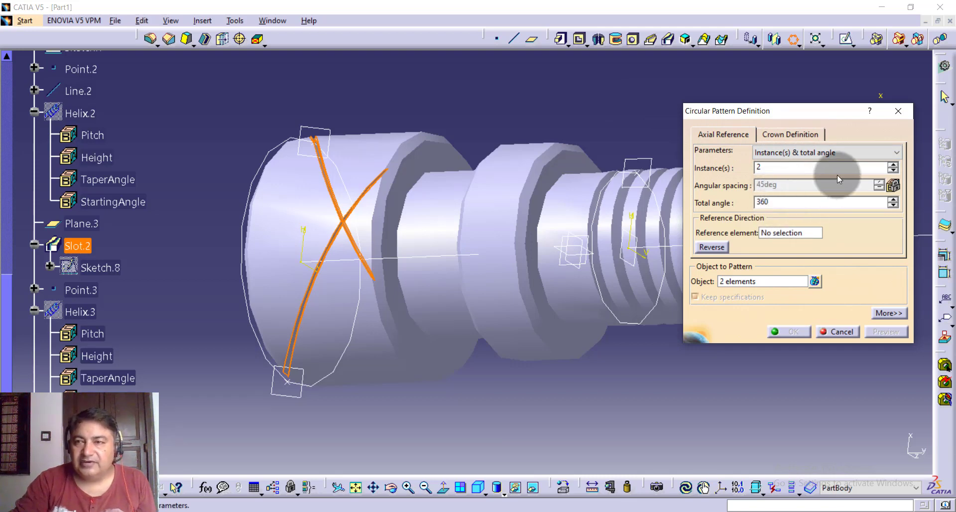
{"action": "double_click", "coordinate": [826, 167]}
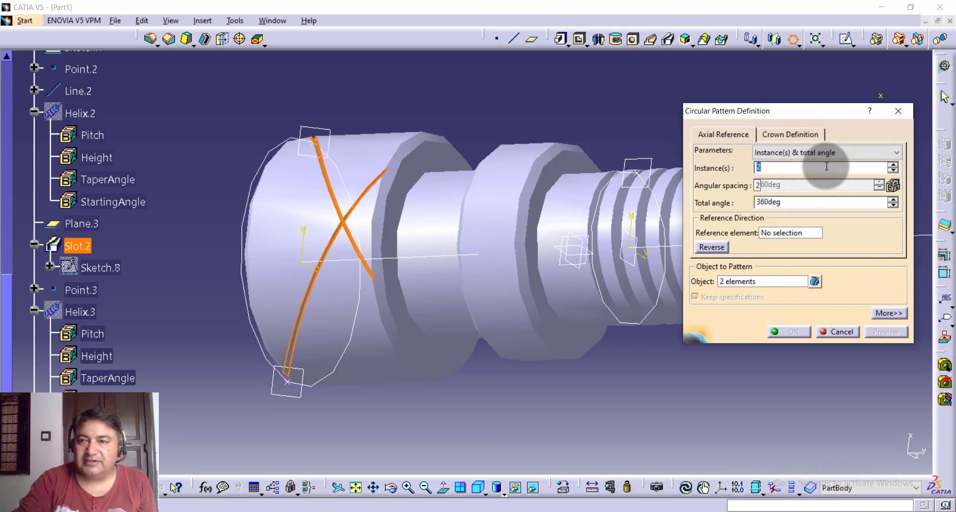
{"action": "type", "text": "30"}
{"action": "left_click", "coordinate": [815, 197]}
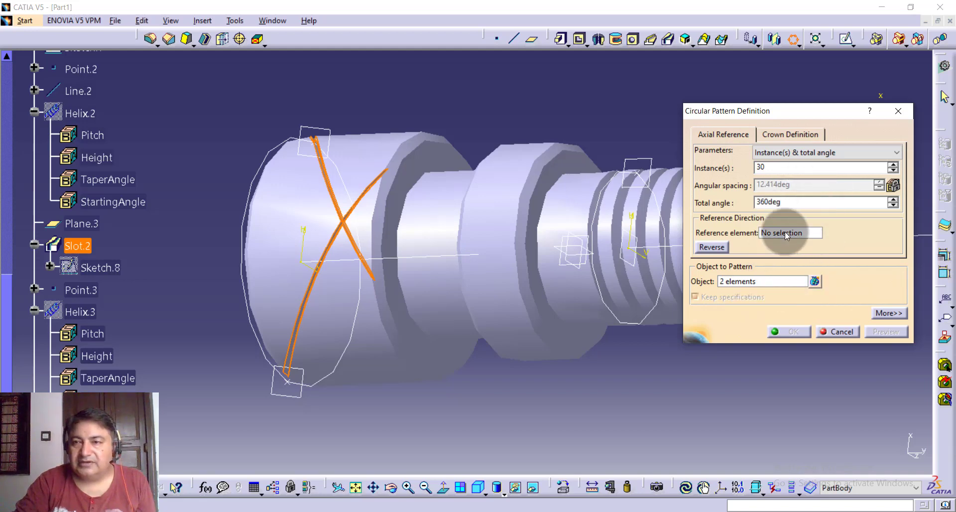
Reference the head's end face, preview, dismiss the errors, then cancel the pattern.
{"action": "left_click", "coordinate": [784, 232]}
{"action": "middle_click_drag", "start_coordinate": [151, 246], "coordinate": [281, 240]}
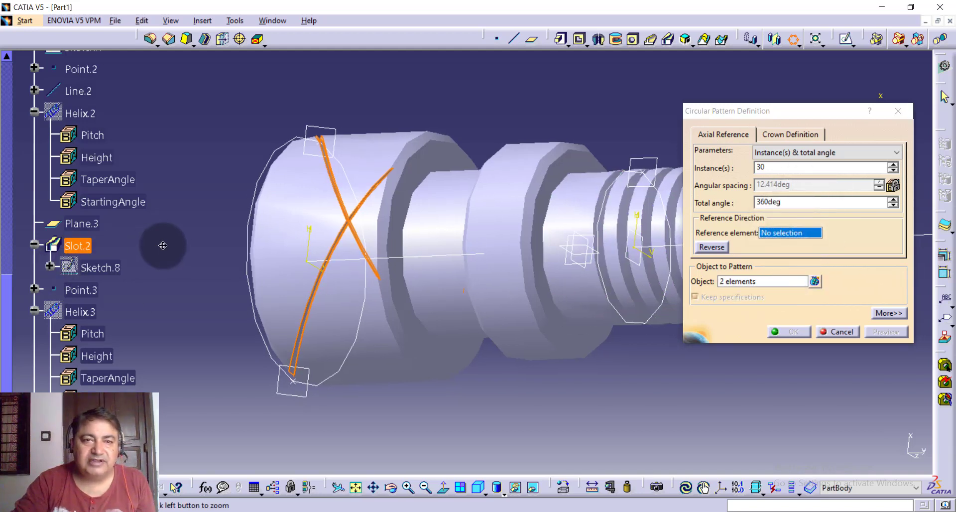
{"action": "left_click", "coordinate": [281, 239]}
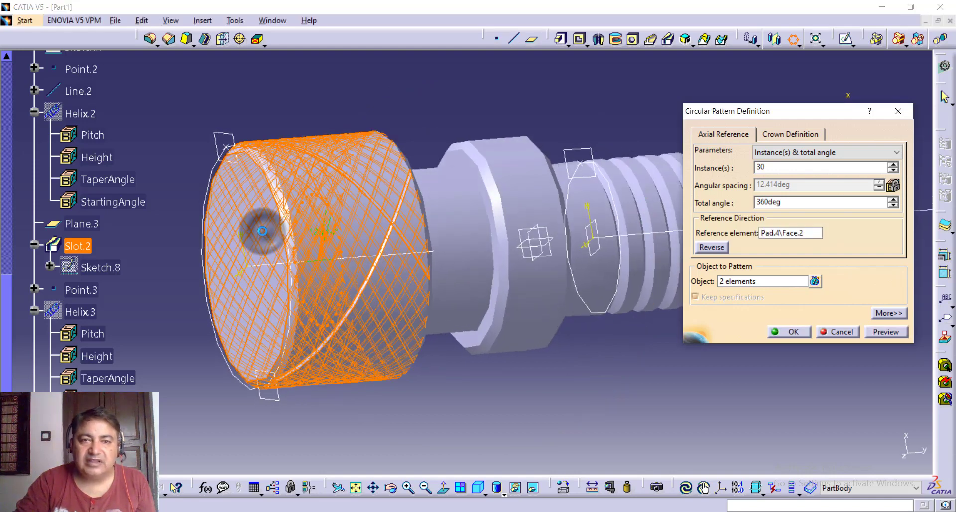
{"action": "left_click", "coordinate": [891, 331]}
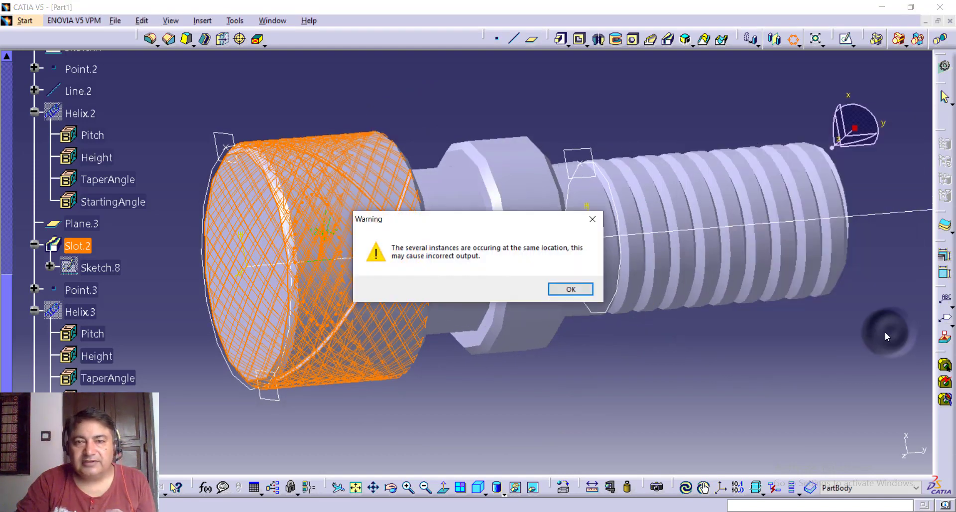
{"action": "left_click", "coordinate": [575, 289]}
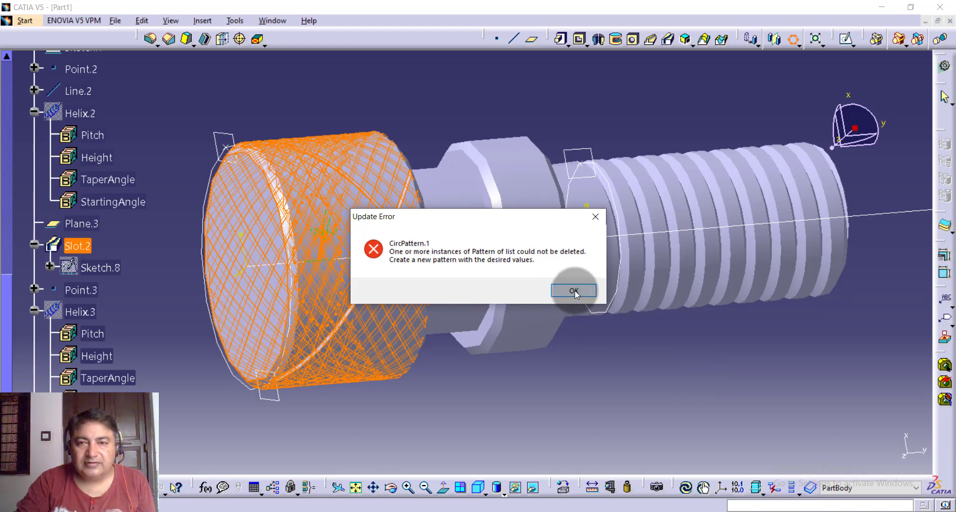
{"action": "left_click", "coordinate": [575, 290]}
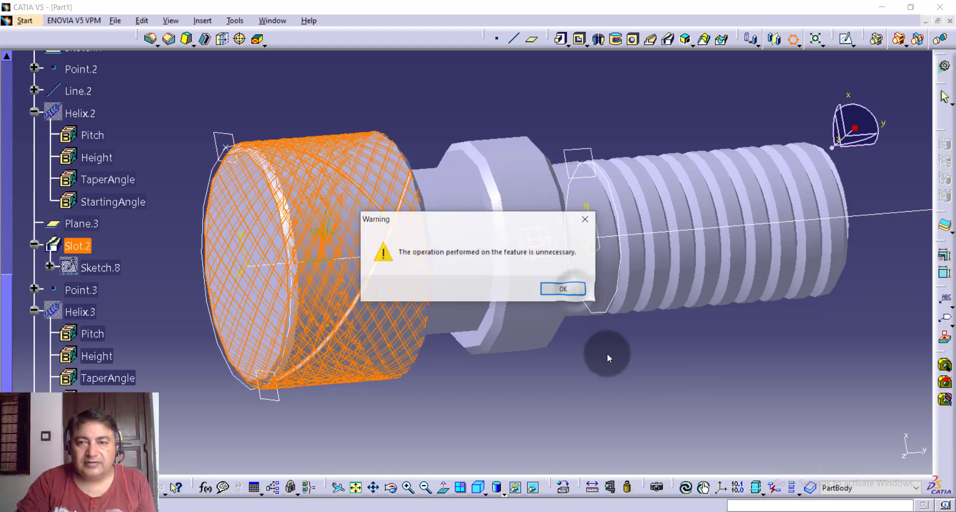
{"action": "left_click", "coordinate": [563, 290]}
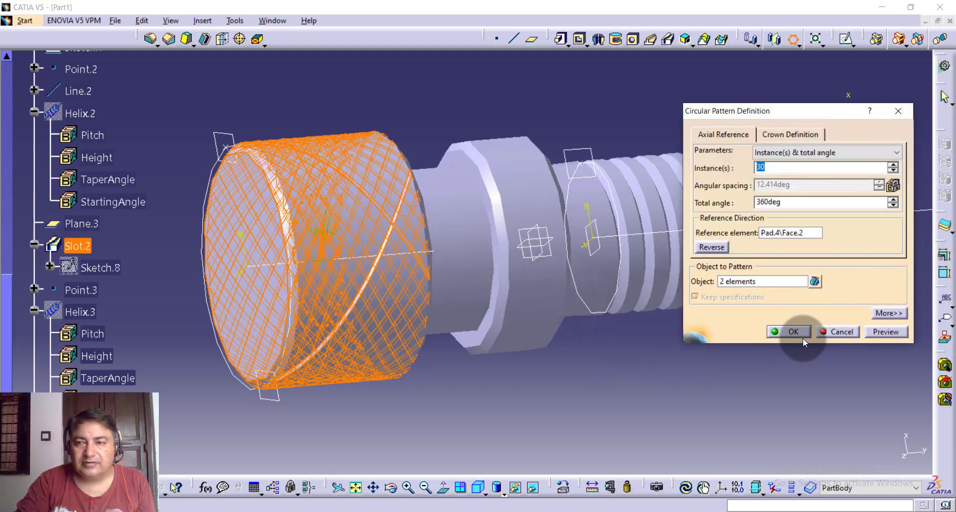
{"action": "left_click", "coordinate": [846, 333]}
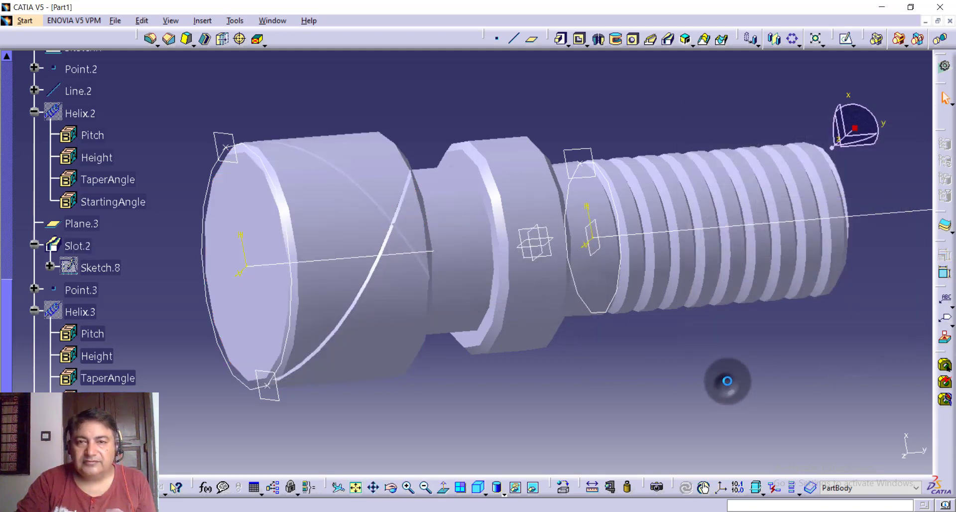
Set up a circular pattern of Slot.2 with 30 instances over 360deg.
{"action": "middle_click_drag", "start_coordinate": [733, 372], "coordinate": [655, 373]}
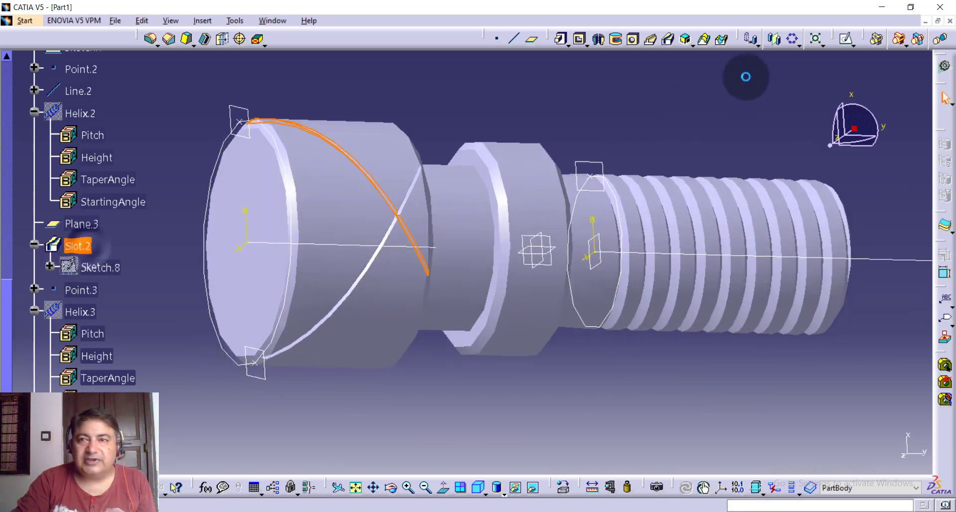
{"action": "left_click", "coordinate": [794, 39]}
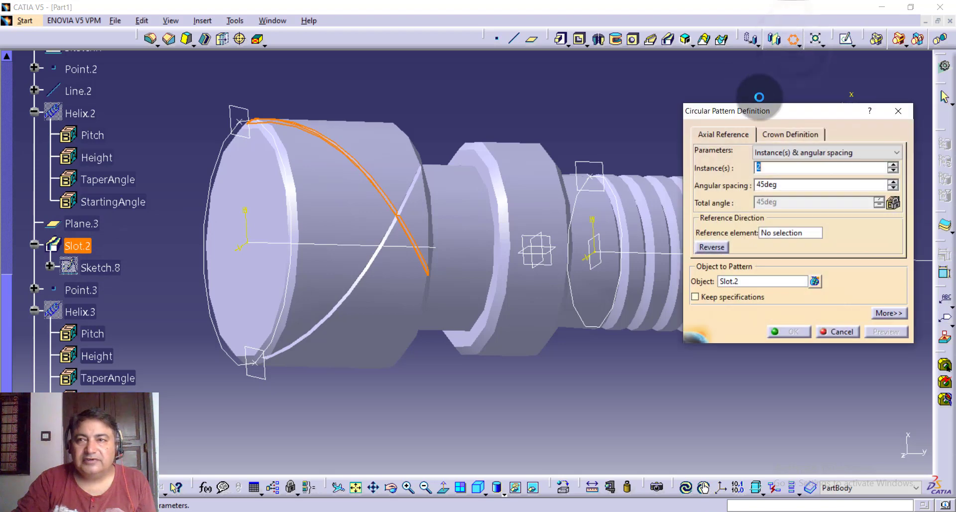
{"action": "left_click", "coordinate": [808, 151]}
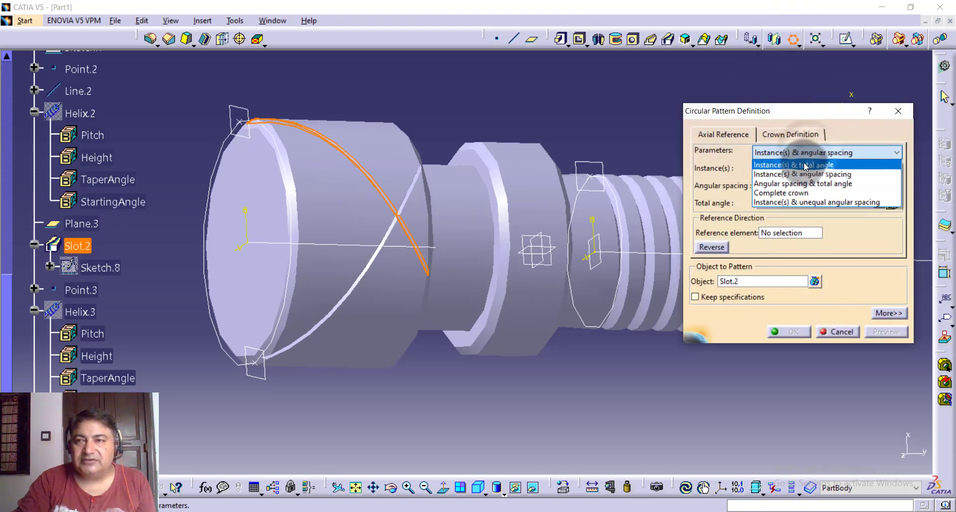
{"action": "left_click", "coordinate": [806, 164]}
{"action": "type", "text": "3"}
{"action": "left_click", "coordinate": [777, 183]}
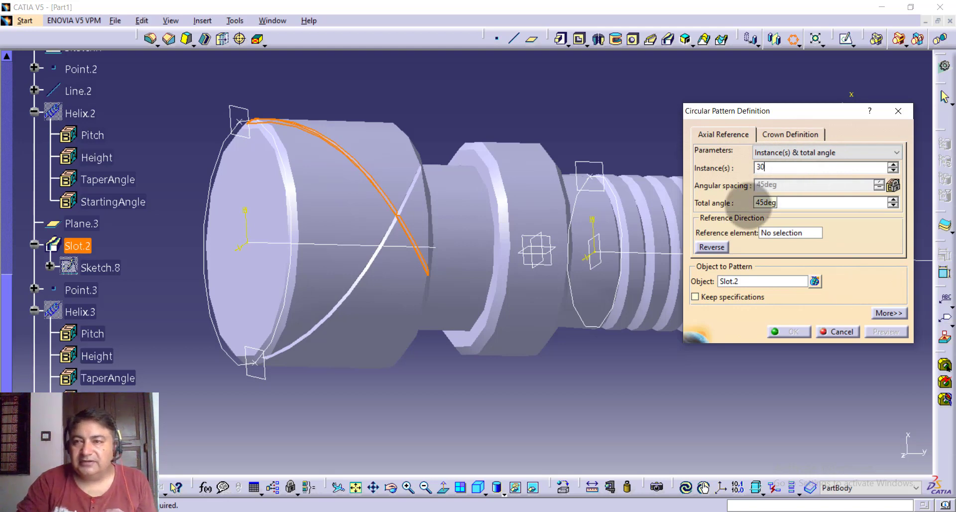
{"action": "double_click", "coordinate": [791, 202]}
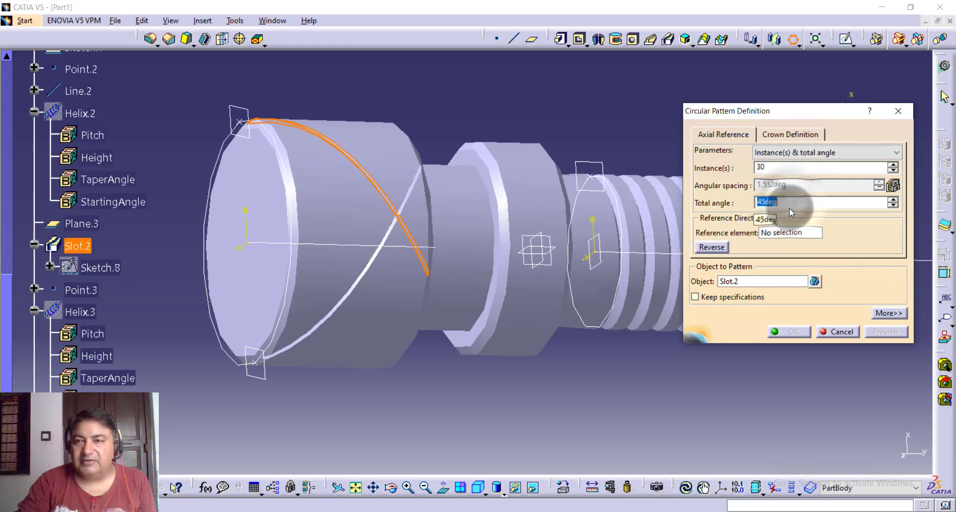
{"action": "type", "text": "360"}
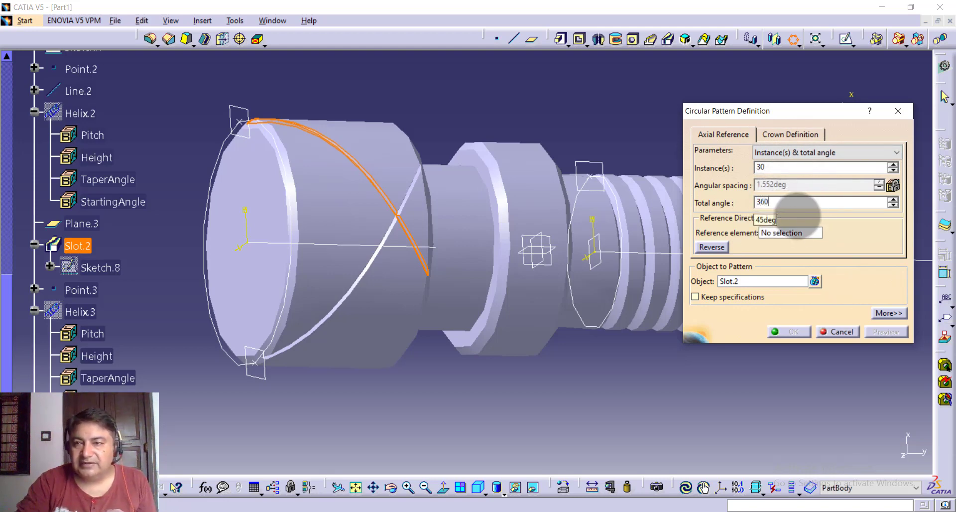
{"action": "left_click", "coordinate": [802, 232]}
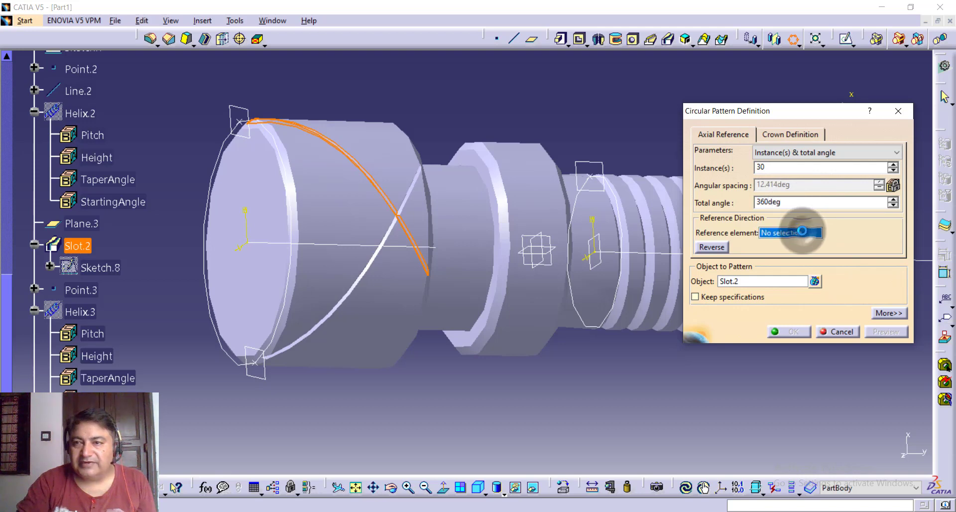
Use head face Pad.4\Face.2 as reference, preview and confirm the 30-groove pattern.
{"action": "left_click", "coordinate": [263, 197]}
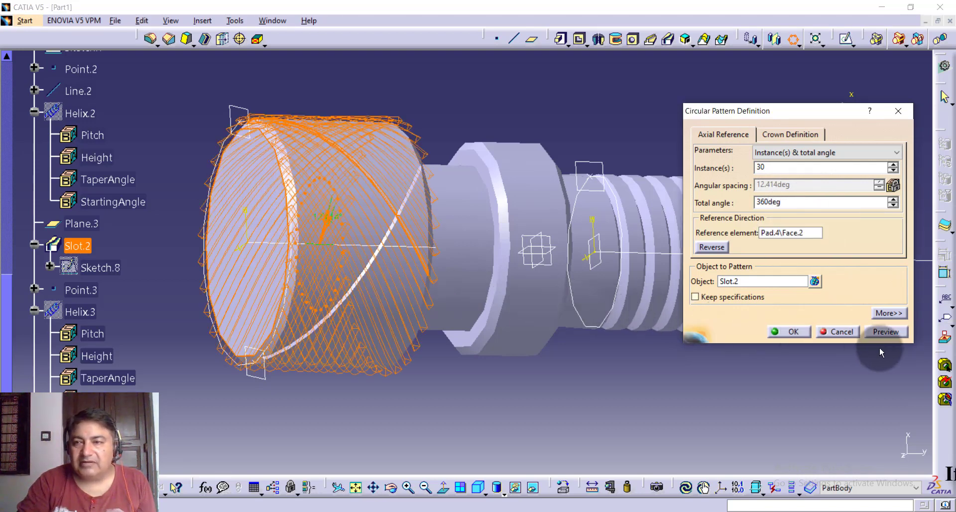
{"action": "left_click", "coordinate": [870, 332]}
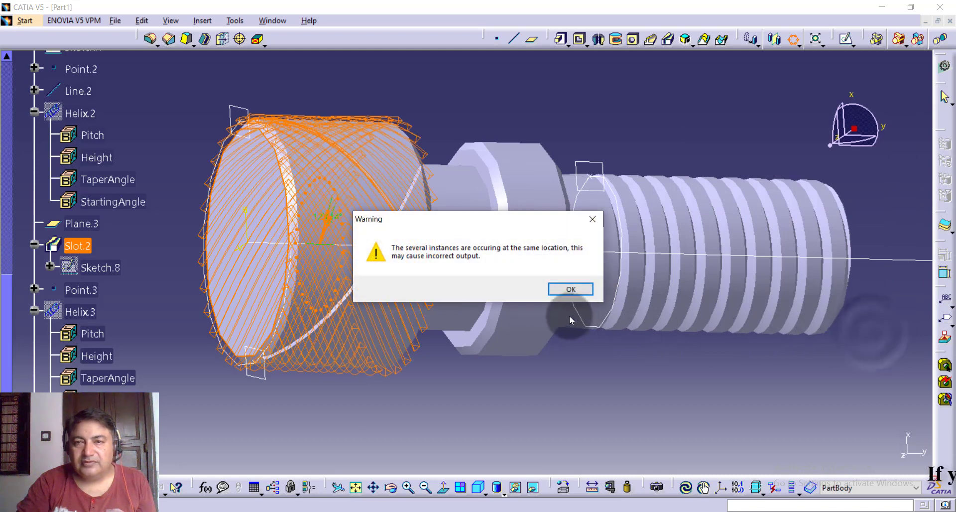
{"action": "left_click", "coordinate": [568, 290]}
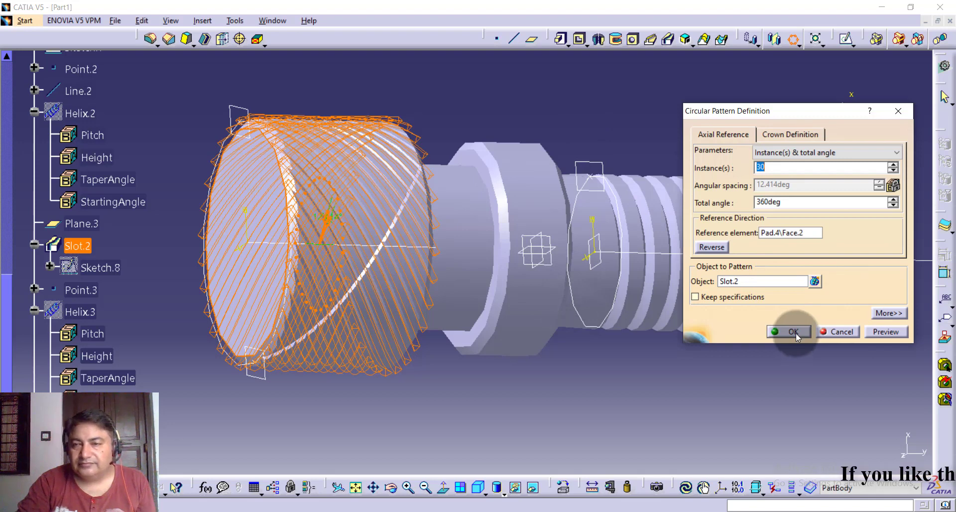
{"action": "left_click", "coordinate": [793, 332]}
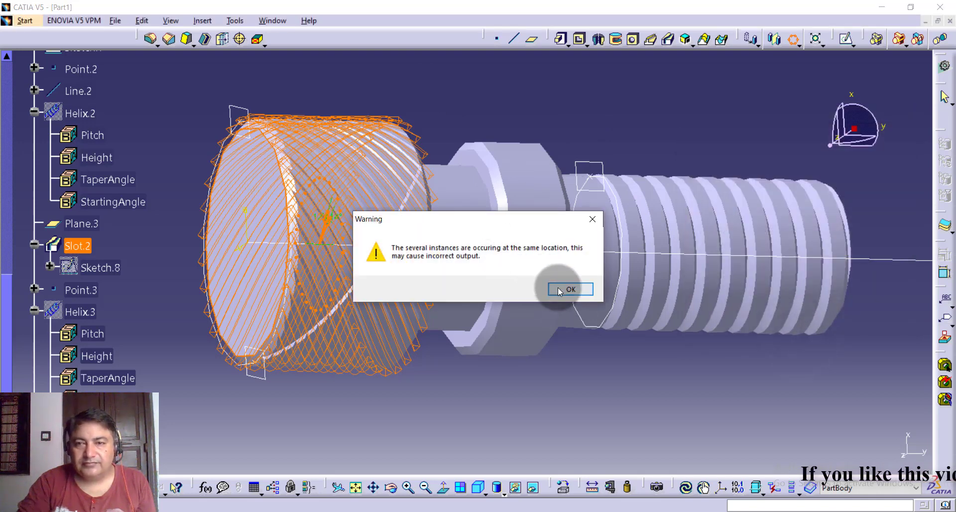
{"action": "left_click", "coordinate": [558, 289]}
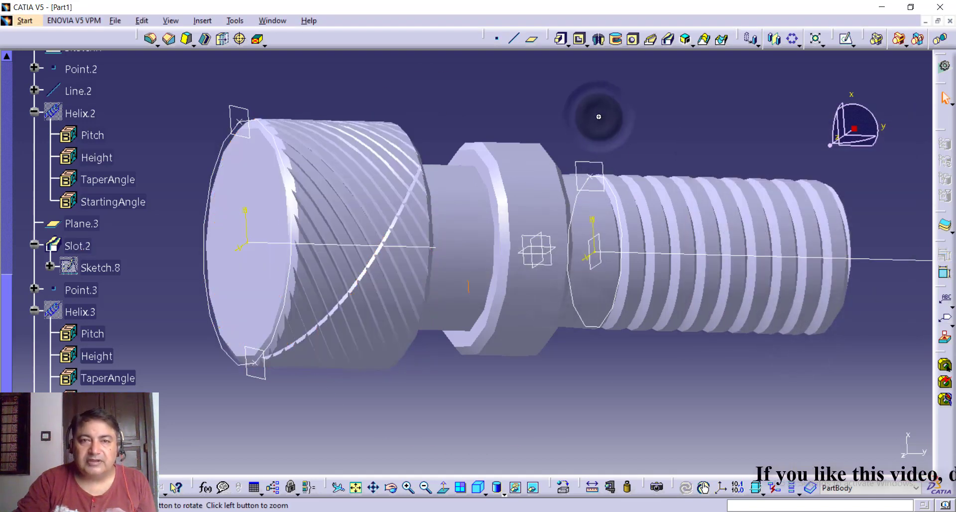
Select Slot.3 and start a circular pattern defined by instance count and total angle.
{"action": "mouse_move", "coordinate": [598, 117]}
{"action": "middle_mouse_down"}
{"action": "mouse_move", "coordinate": [465, 158]}
{"action": "mouse_move", "coordinate": [523, 230]}
{"action": "mouse_move", "coordinate": [472, 337]}
{"action": "mouse_move", "coordinate": [435, 359]}
{"action": "mouse_move", "coordinate": [438, 397]}
{"action": "mouse_move", "coordinate": [575, 334]}
{"action": "mouse_move", "coordinate": [491, 347]}
{"action": "mouse_move", "coordinate": [513, 260]}
{"action": "mouse_move", "coordinate": [595, 279]}
{"action": "mouse_move", "coordinate": [514, 241]}
{"action": "mouse_move", "coordinate": [463, 159]}
{"action": "mouse_move", "coordinate": [438, 203]}
{"action": "mouse_move", "coordinate": [453, 160]}
{"action": "middle_mouse_up"}
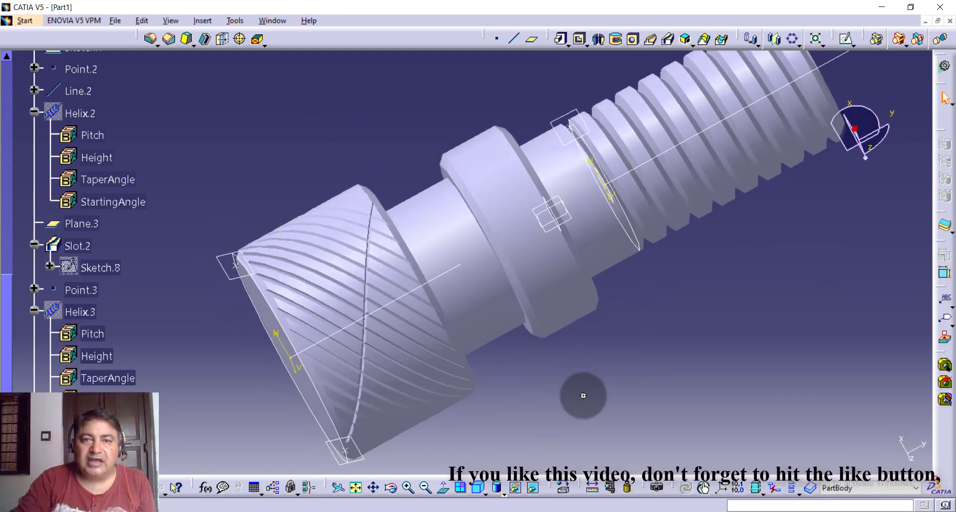
{"action": "middle_click_drag", "start_coordinate": [583, 395], "coordinate": [506, 419]}
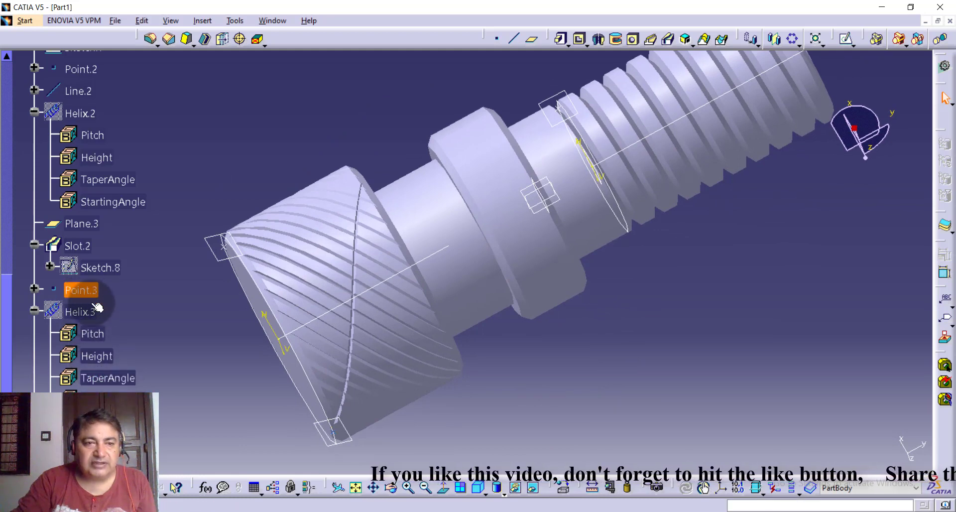
{"action": "left_click", "coordinate": [344, 398]}
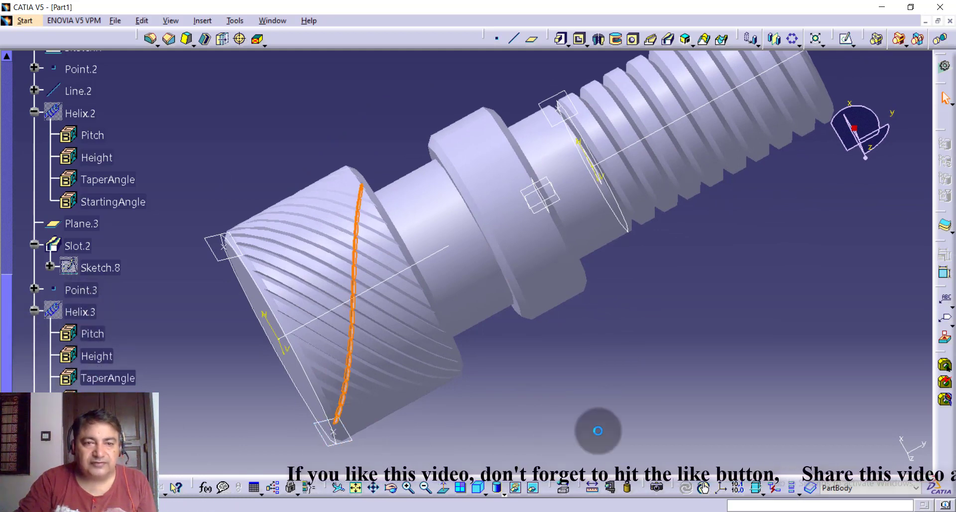
{"action": "left_click", "coordinate": [793, 38]}
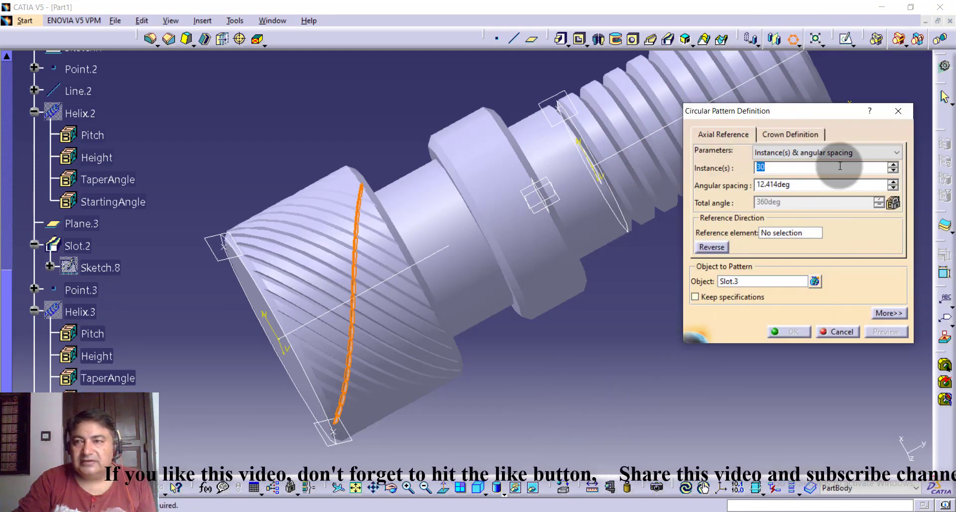
{"action": "left_click", "coordinate": [826, 151]}
{"action": "left_click", "coordinate": [824, 167]}
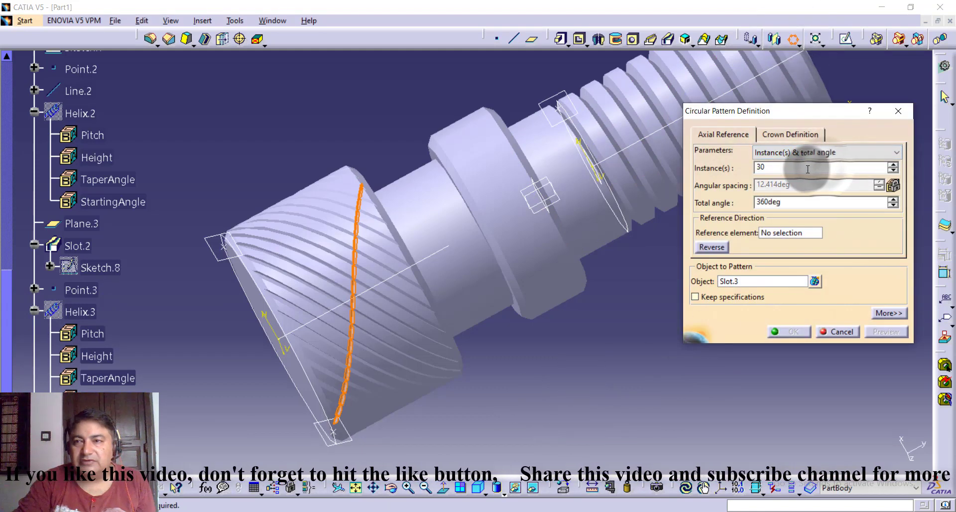
Reference head face Pad.4\Face.3 and confirm 30 copies over 360deg, dismissing the warning.
{"action": "left_click", "coordinate": [783, 234]}
{"action": "mouse_move", "coordinate": [277, 388]}
{"action": "middle_mouse_down"}
{"action": "mouse_move", "coordinate": [330, 345]}
{"action": "mouse_move", "coordinate": [306, 333]}
{"action": "middle_mouse_up"}
{"action": "left_click", "coordinate": [245, 311]}
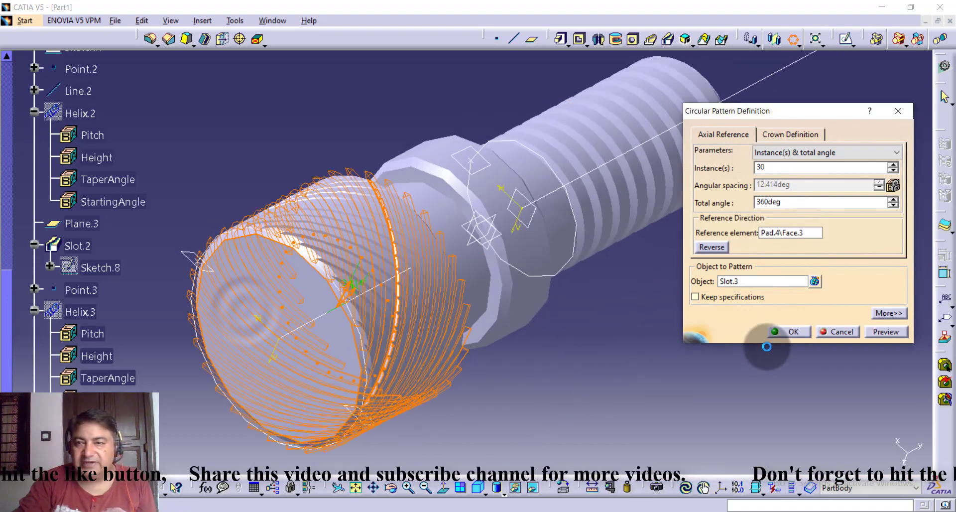
{"action": "left_click", "coordinate": [792, 333]}
{"action": "left_click", "coordinate": [563, 290]}
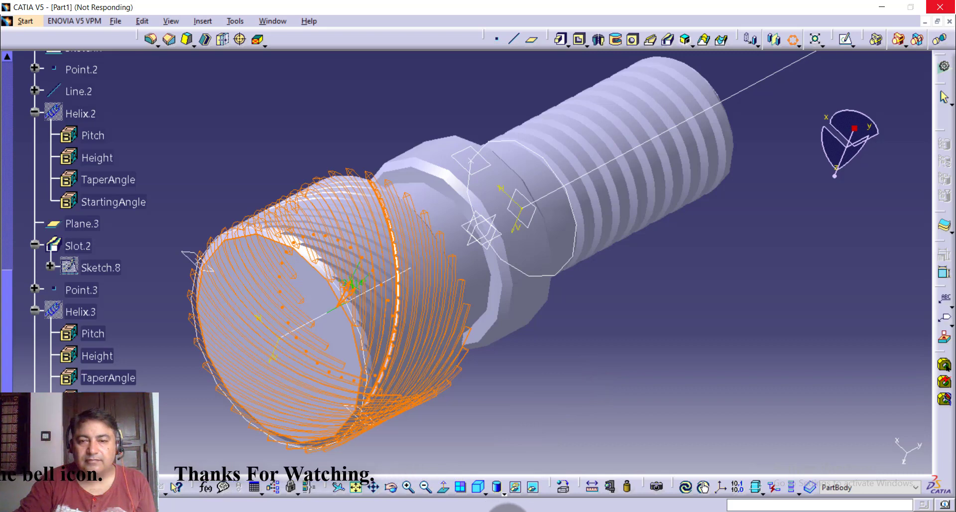
{"action": "left_click", "coordinate": [508, 490]}
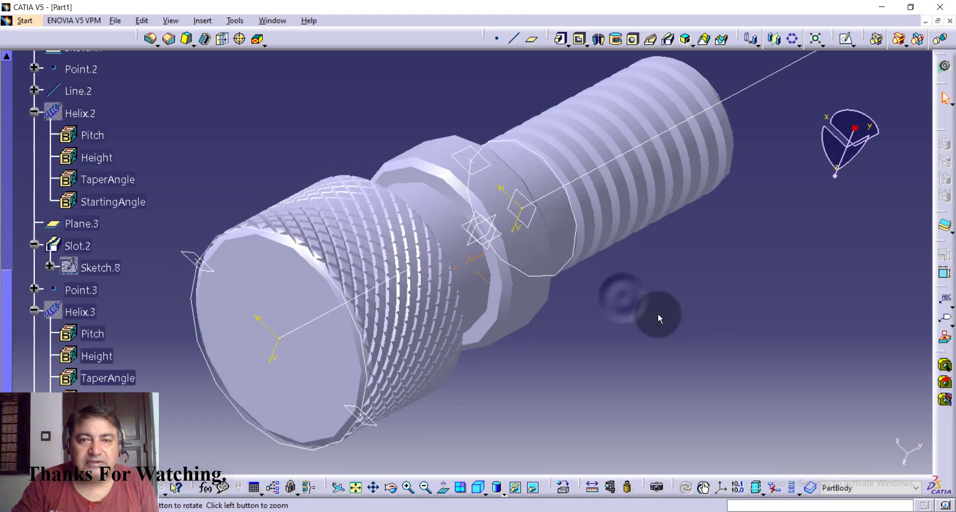
{"action": "mouse_move", "coordinate": [658, 315]}
{"action": "middle_mouse_down"}
{"action": "mouse_move", "coordinate": [499, 327]}
{"action": "mouse_move", "coordinate": [485, 340]}
{"action": "mouse_move", "coordinate": [512, 111]}
{"action": "mouse_move", "coordinate": [516, 156]}
{"action": "mouse_move", "coordinate": [544, 181]}
{"action": "mouse_move", "coordinate": [539, 117]}
{"action": "mouse_move", "coordinate": [519, 134]}
{"action": "mouse_move", "coordinate": [540, 181]}
{"action": "mouse_move", "coordinate": [569, 127]}
{"action": "mouse_move", "coordinate": [553, 145]}
{"action": "mouse_move", "coordinate": [518, 144]}
{"action": "mouse_move", "coordinate": [512, 122]}
{"action": "mouse_move", "coordinate": [600, 100]}
{"action": "mouse_move", "coordinate": [522, 115]}
{"action": "mouse_move", "coordinate": [486, 88]}
{"action": "middle_mouse_up"}
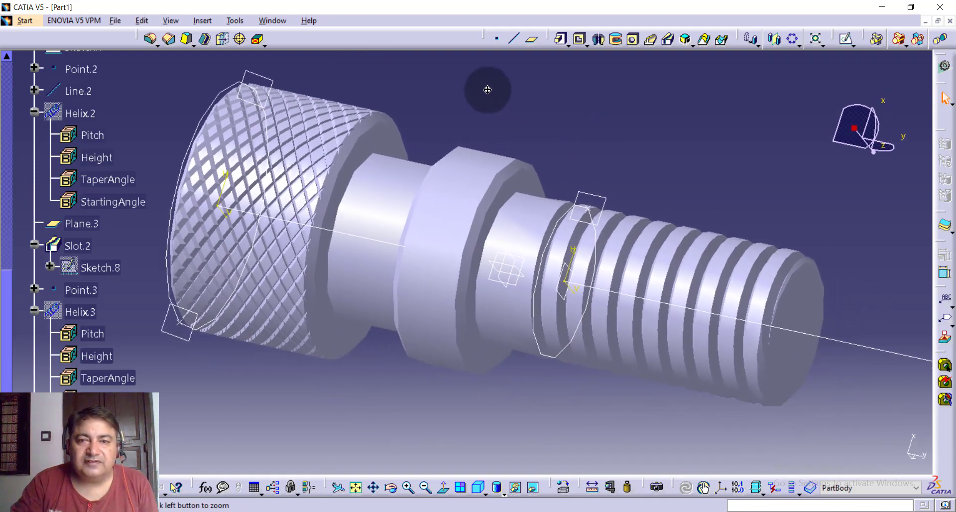
Hide the construction axis line, a construction plane and the two thread profile sketches.
{"action": "right_click", "coordinate": [845, 341]}
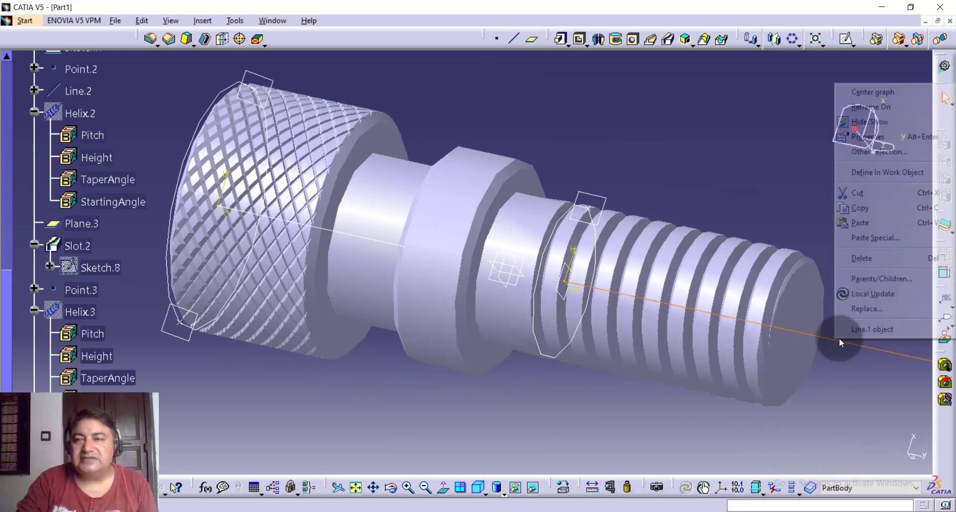
{"action": "left_click", "coordinate": [868, 121]}
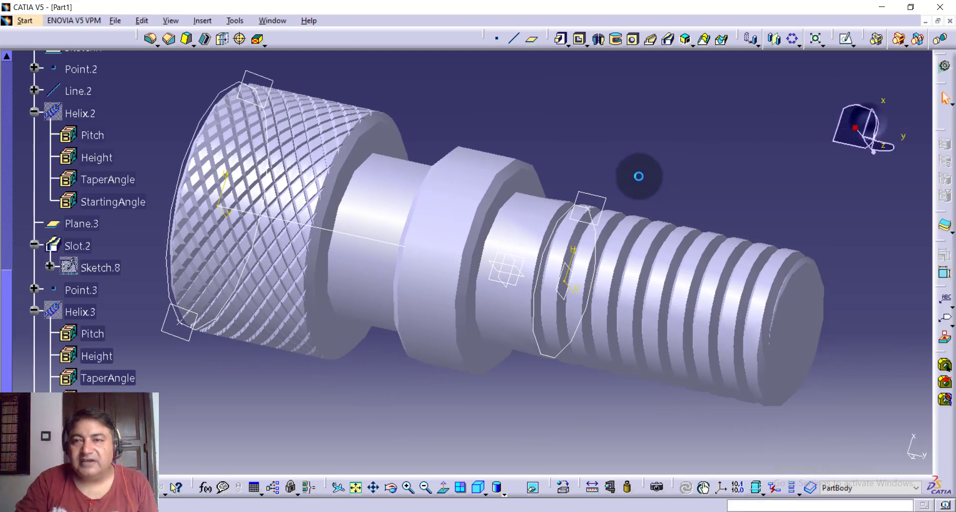
{"action": "right_click", "coordinate": [612, 199]}
{"action": "left_click", "coordinate": [647, 236]}
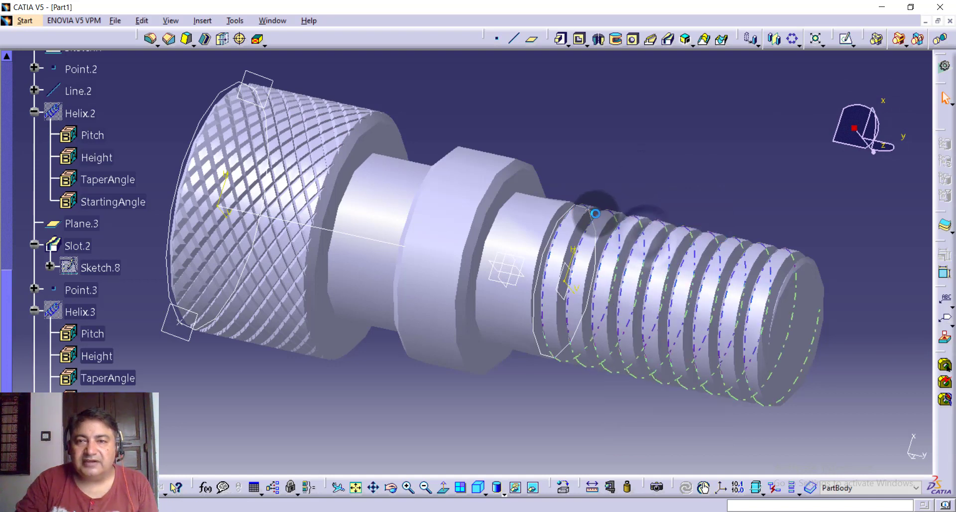
{"action": "right_click", "coordinate": [599, 222]}
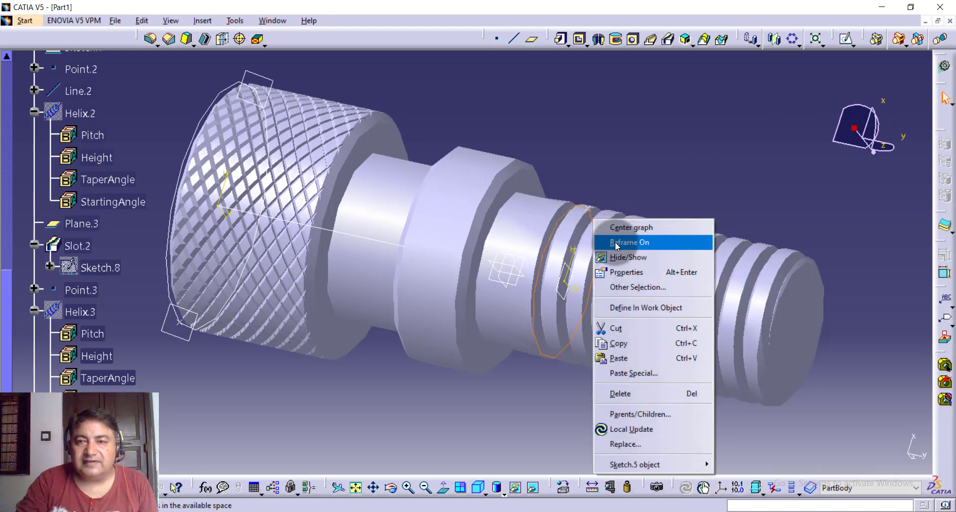
{"action": "left_click", "coordinate": [634, 256]}
{"action": "middle_click_drag", "start_coordinate": [597, 276], "coordinate": [632, 231]}
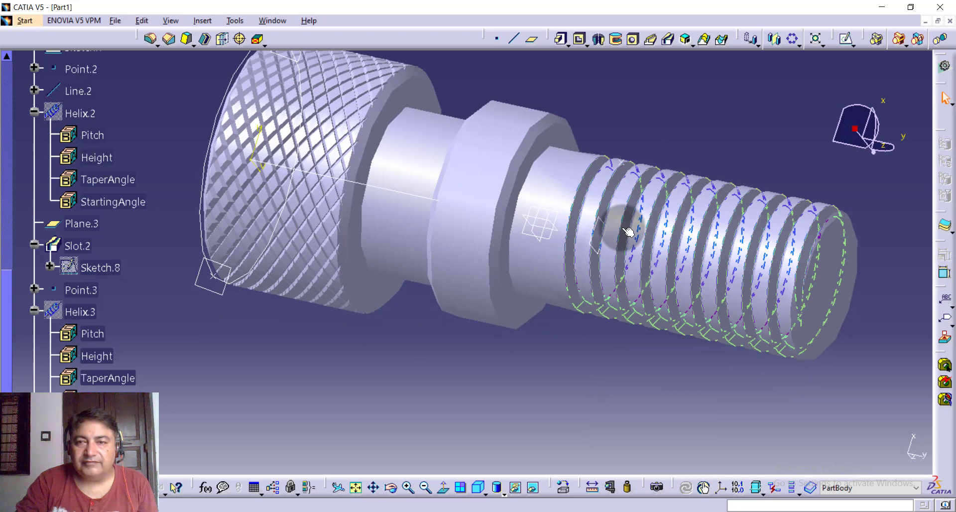
{"action": "right_click", "coordinate": [601, 254]}
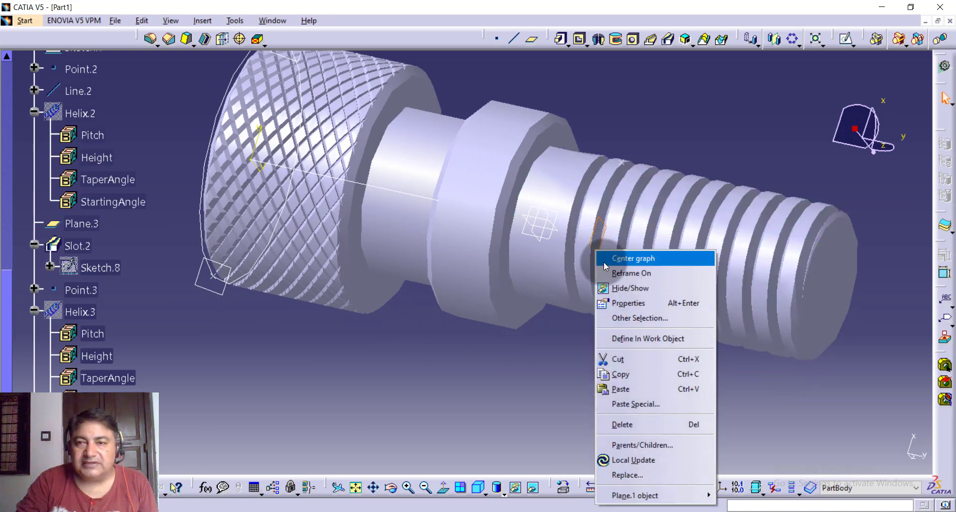
{"action": "left_click", "coordinate": [622, 288]}
Hide Plane.3, Plane.4, the helix sketch and Point.3 near the knurled head.
{"action": "middle_click_drag", "start_coordinate": [668, 117], "coordinate": [689, 164]}
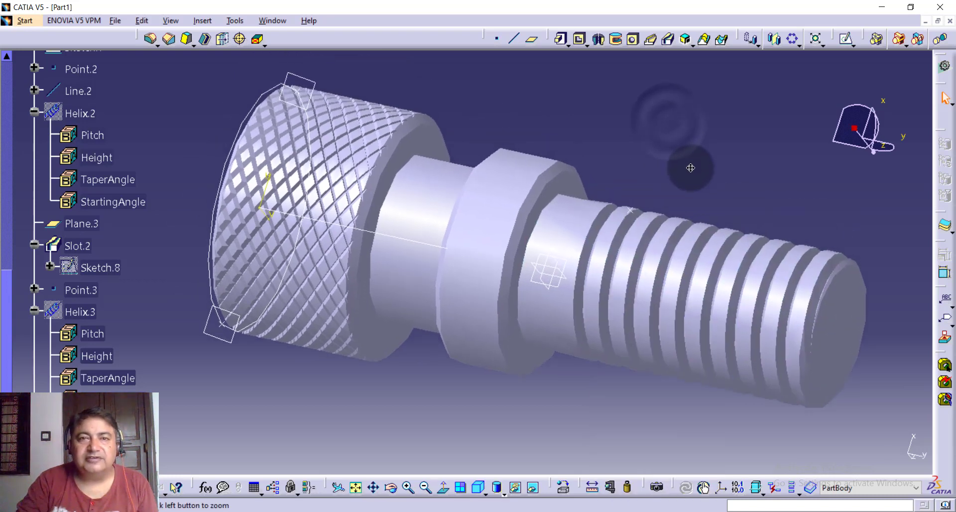
{"action": "right_click", "coordinate": [326, 111]}
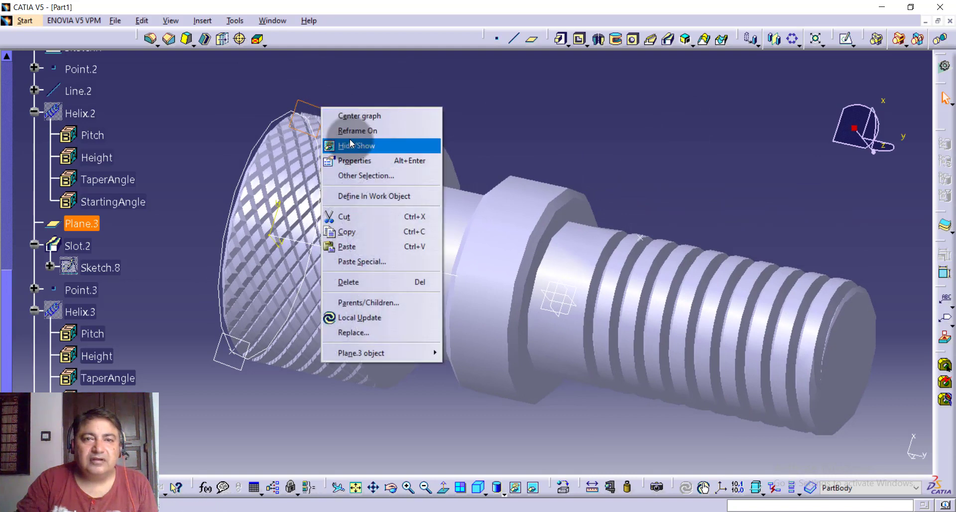
{"action": "left_click", "coordinate": [352, 145]}
{"action": "right_click", "coordinate": [281, 119]}
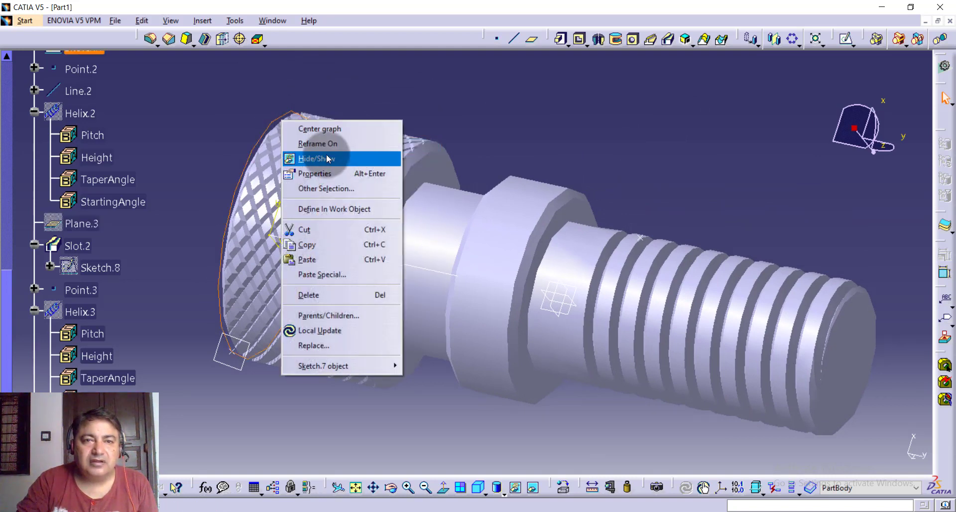
{"action": "left_click", "coordinate": [329, 159]}
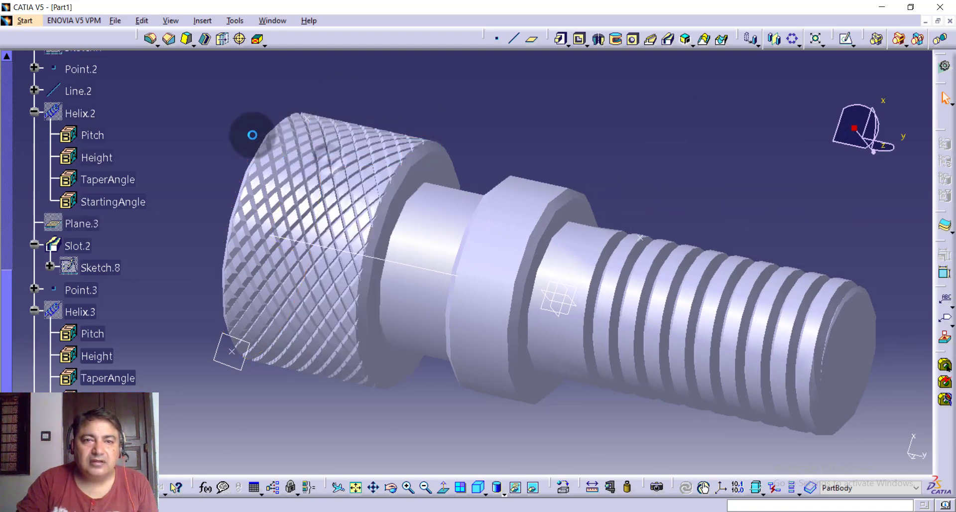
{"action": "right_click", "coordinate": [227, 341]}
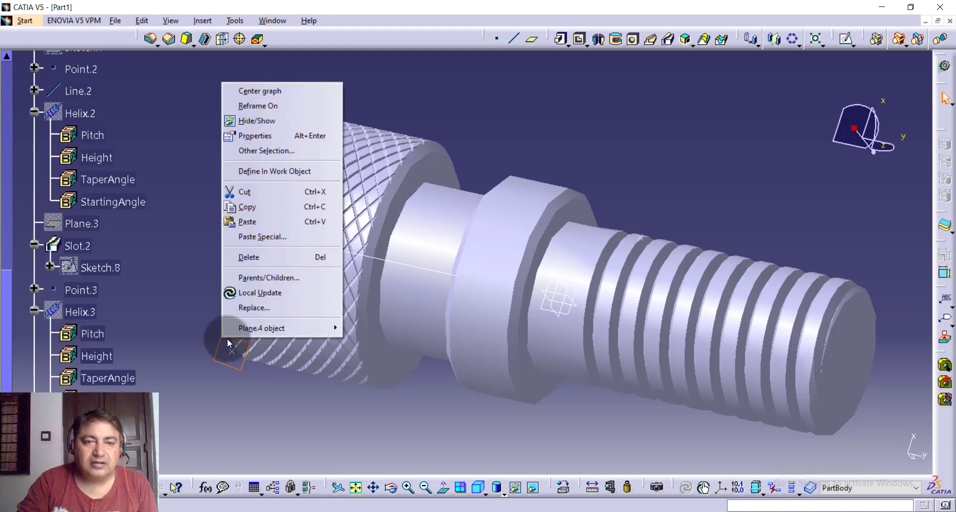
{"action": "left_click", "coordinate": [266, 121]}
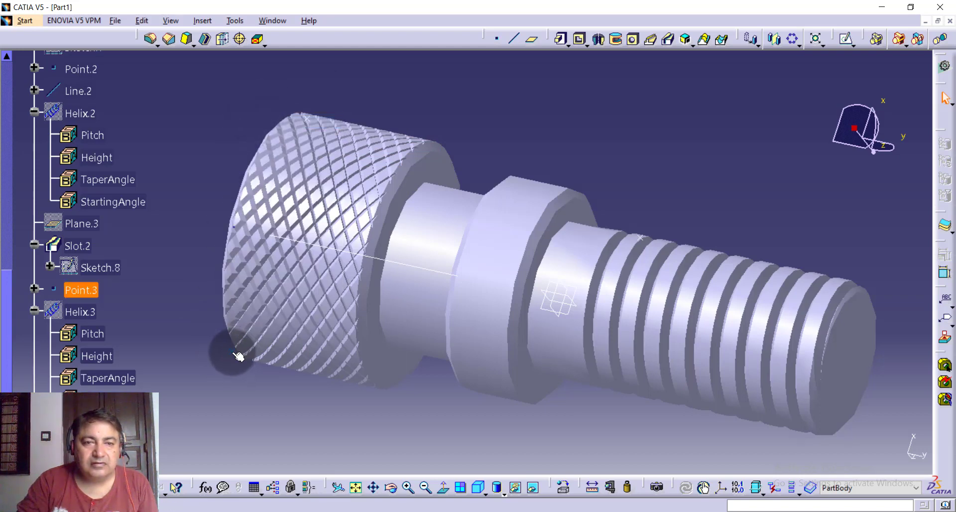
{"action": "right_click", "coordinate": [238, 355]}
{"action": "left_click", "coordinate": [268, 132]}
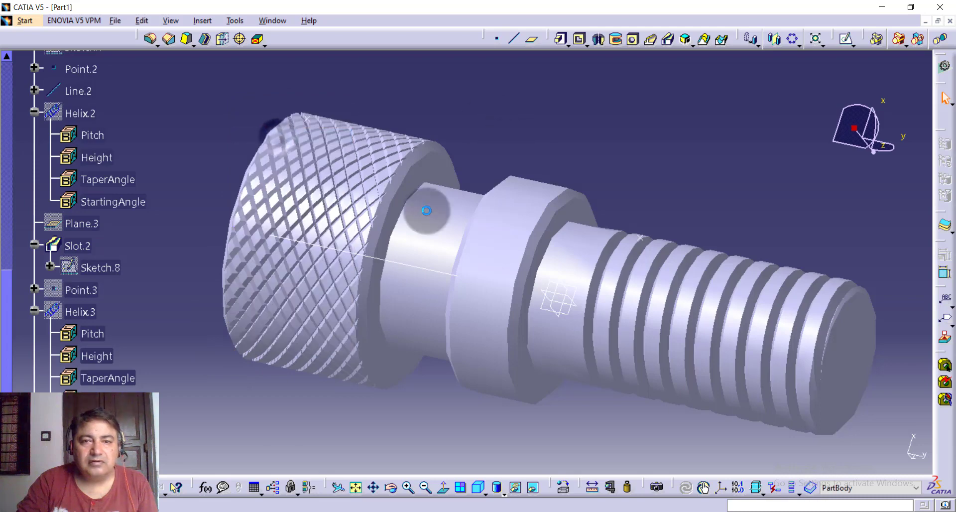
Hide Line.2 along the axis and Point.2.
{"action": "right_click", "coordinate": [397, 270]}
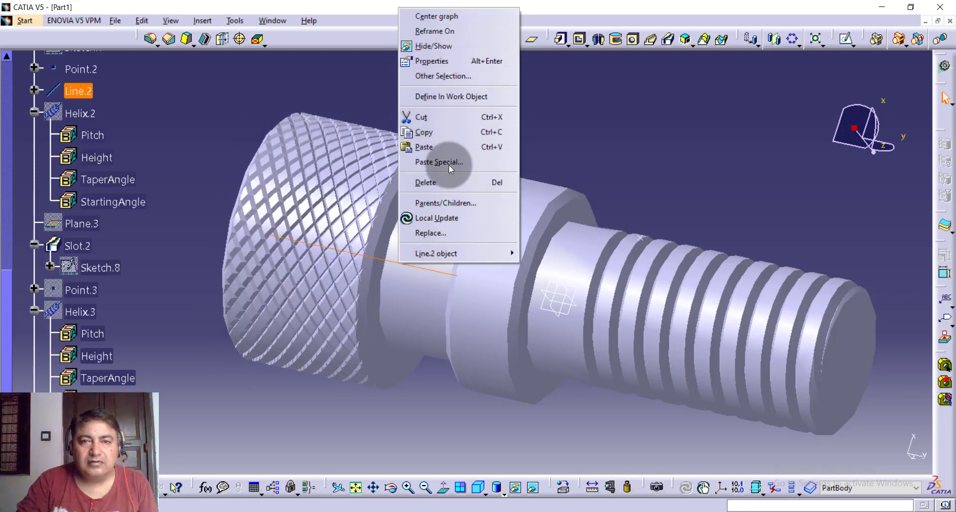
{"action": "left_click", "coordinate": [433, 46]}
{"action": "mouse_move", "coordinate": [531, 121]}
{"action": "middle_mouse_down"}
{"action": "mouse_move", "coordinate": [407, 324]}
{"action": "mouse_move", "coordinate": [256, 128]}
{"action": "middle_mouse_up"}
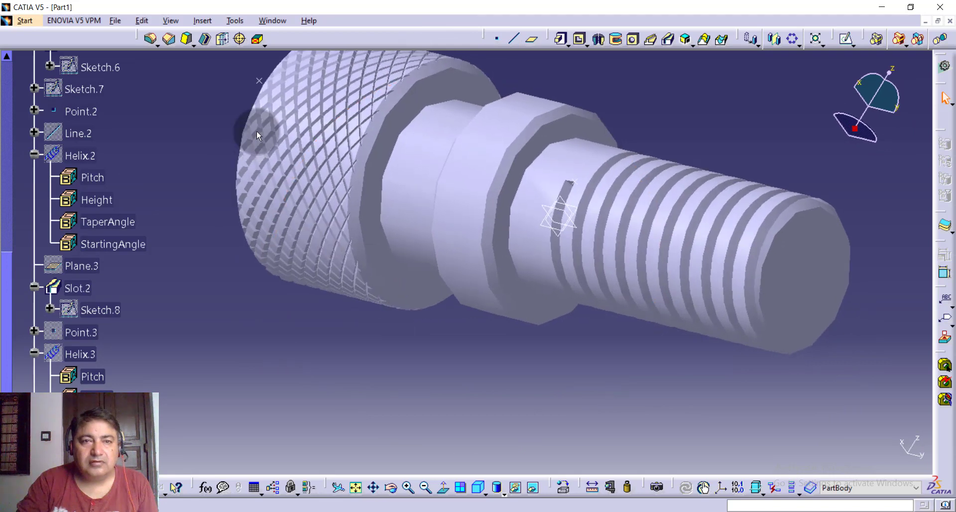
{"action": "right_click", "coordinate": [261, 83]}
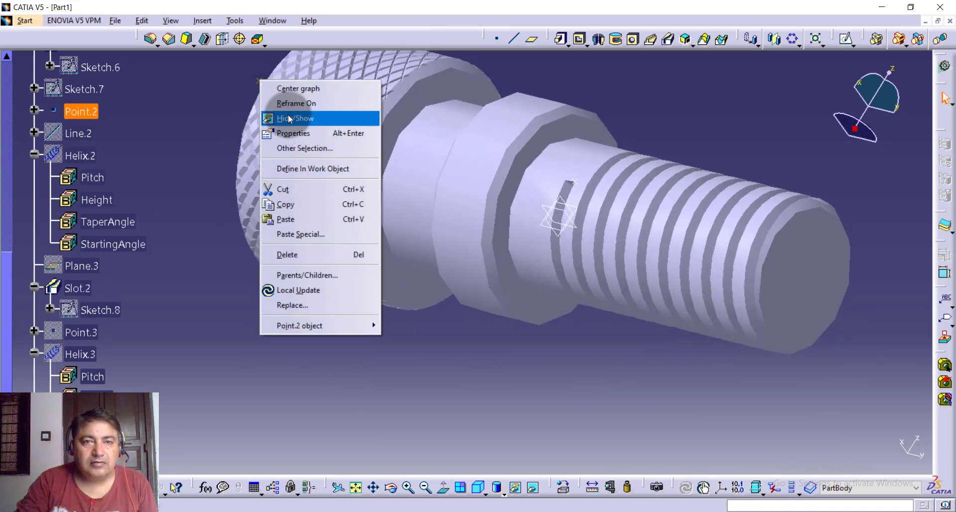
{"action": "left_click", "coordinate": [284, 117]}
{"action": "mouse_move", "coordinate": [335, 337]}
{"action": "middle_mouse_down"}
{"action": "mouse_move", "coordinate": [360, 370]}
{"action": "mouse_move", "coordinate": [225, 314]}
{"action": "middle_mouse_up"}
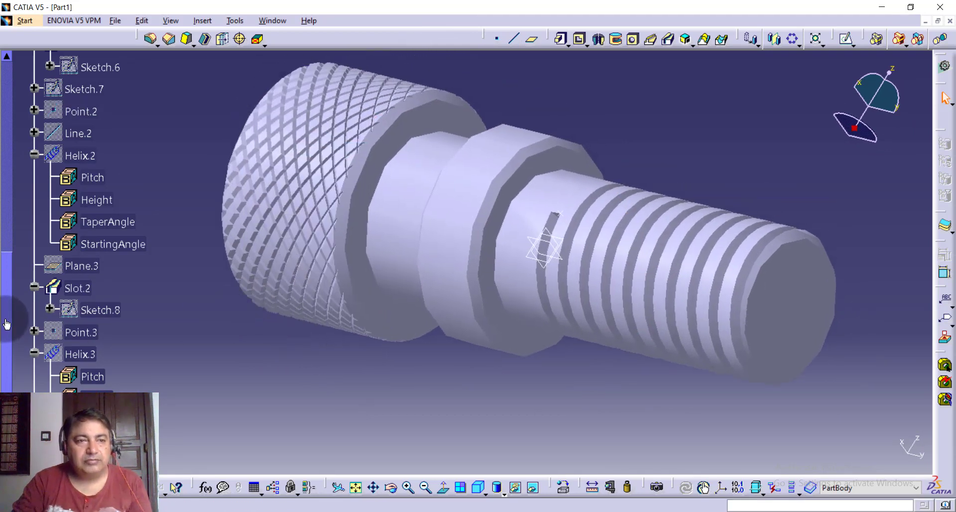
Hide the xy, yz and zx planes together and fit the whole bolt in view.
{"action": "left_click_drag", "start_coordinate": [5, 329], "coordinate": [2, 116]}
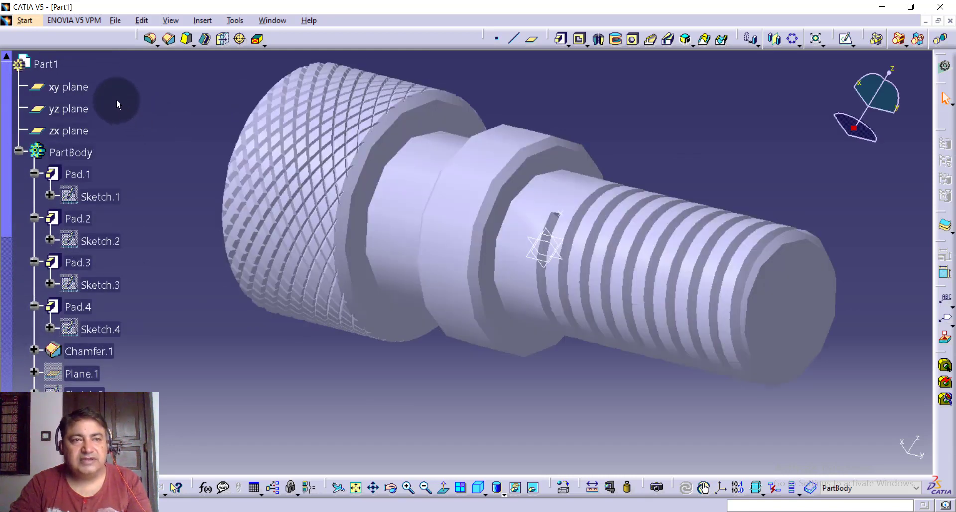
{"action": "left_click", "coordinate": [75, 87]}
{"action": "left_click", "coordinate": [70, 109], "text": "ctrl"}
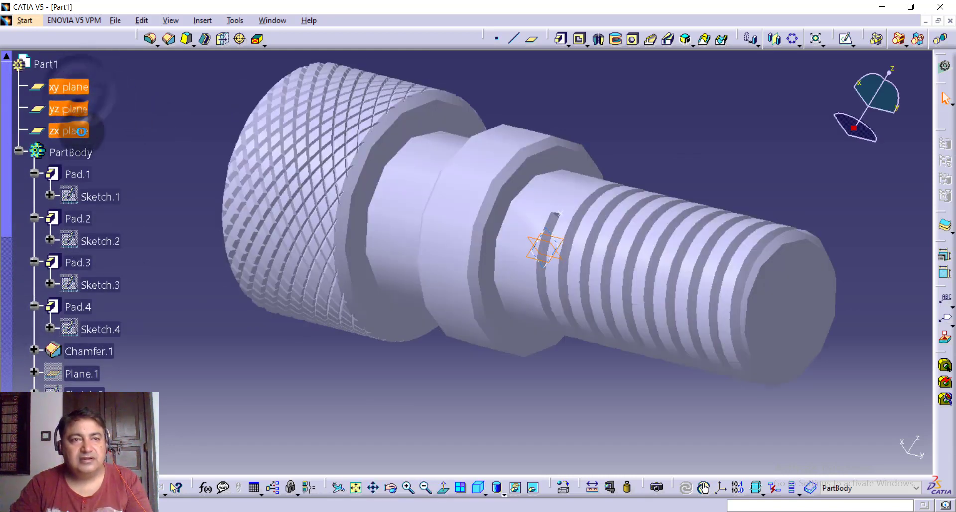
{"action": "left_click", "coordinate": [70, 131], "text": "ctrl"}
{"action": "right_click", "coordinate": [83, 133]}
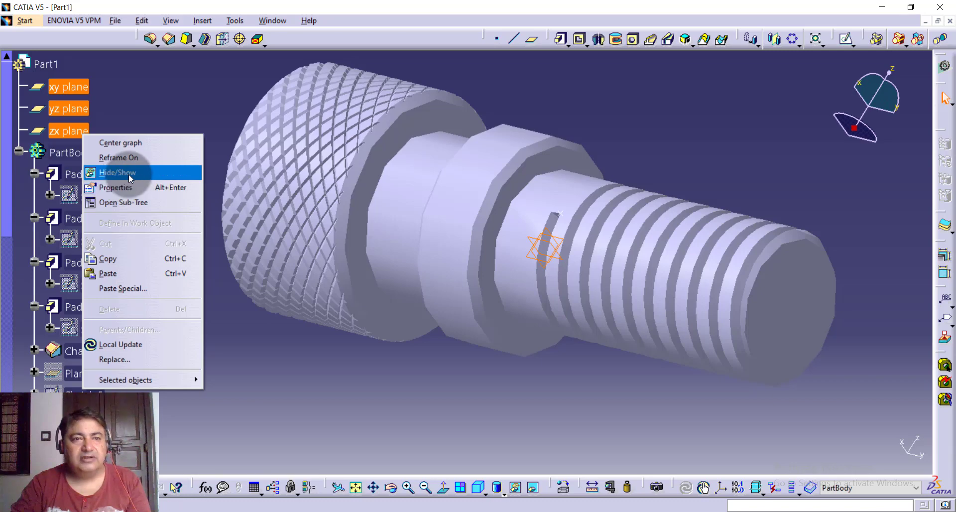
{"action": "left_click", "coordinate": [127, 173]}
{"action": "mouse_move", "coordinate": [725, 171]}
{"action": "middle_mouse_down"}
{"action": "mouse_move", "coordinate": [729, 204]}
{"action": "mouse_move", "coordinate": [710, 203]}
{"action": "mouse_move", "coordinate": [698, 273]}
{"action": "mouse_move", "coordinate": [640, 144]}
{"action": "mouse_move", "coordinate": [559, 166]}
{"action": "mouse_move", "coordinate": [640, 124]}
{"action": "mouse_move", "coordinate": [688, 156]}
{"action": "middle_mouse_up"}
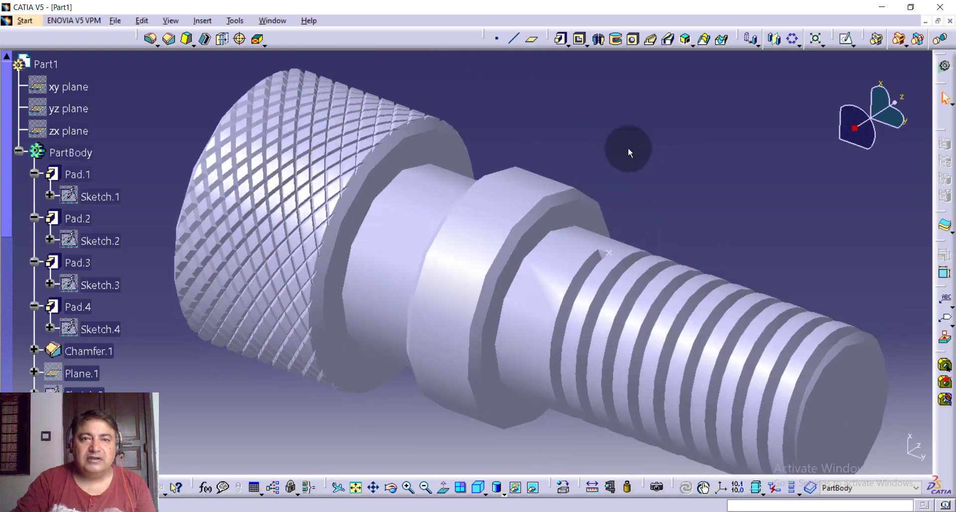
{"action": "middle_click_drag", "start_coordinate": [628, 148], "coordinate": [506, 255]}
{"action": "mouse_move", "coordinate": [559, 417]}
{"action": "middle_mouse_down"}
{"action": "mouse_move", "coordinate": [561, 380]}
{"action": "mouse_move", "coordinate": [613, 352]}
{"action": "middle_mouse_up"}
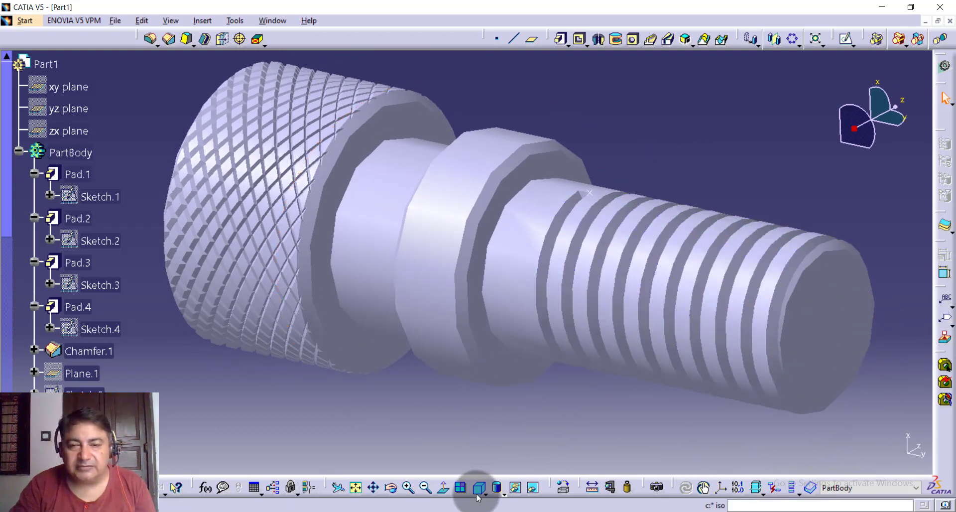
{"action": "left_click", "coordinate": [356, 492]}
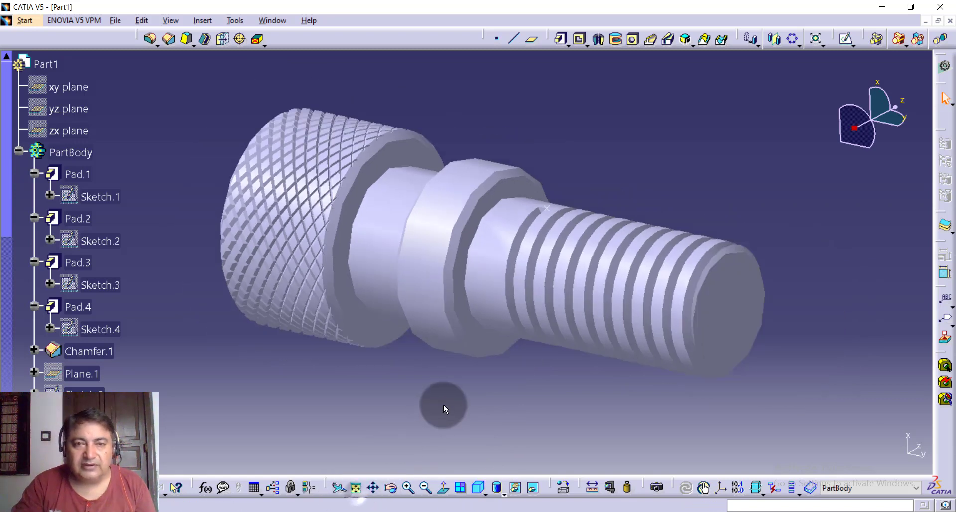
Set the PartBody fill colour to orange in its Graphic properties and apply it.
{"action": "mouse_move", "coordinate": [539, 186]}
{"action": "middle_mouse_down"}
{"action": "mouse_move", "coordinate": [548, 233]}
{"action": "mouse_move", "coordinate": [540, 157]}
{"action": "mouse_move", "coordinate": [437, 153]}
{"action": "middle_mouse_up"}
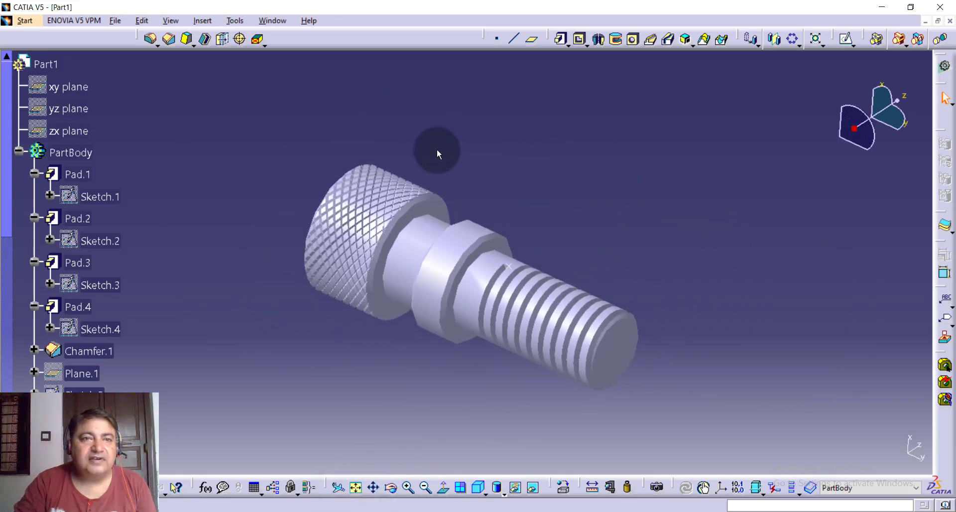
{"action": "right_click", "coordinate": [74, 153]}
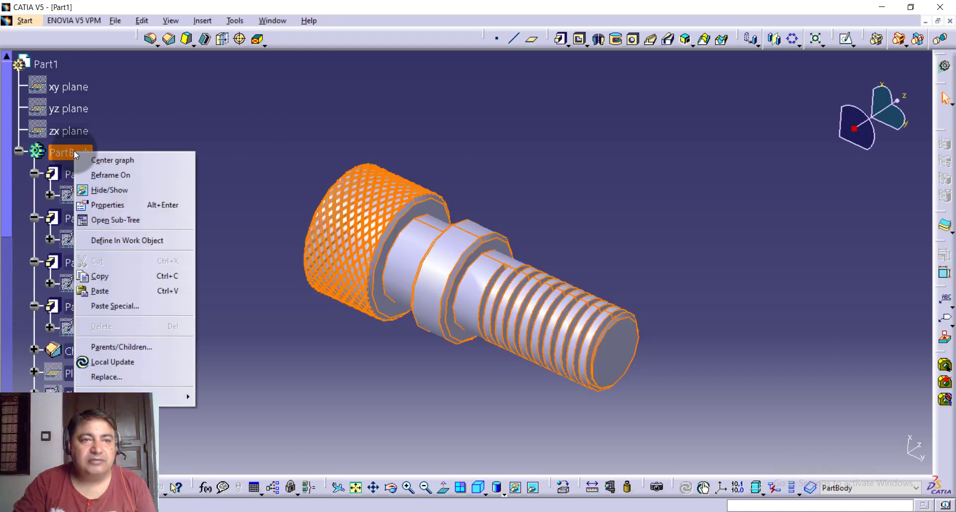
{"action": "left_click", "coordinate": [110, 206]}
{"action": "left_click", "coordinate": [789, 175]}
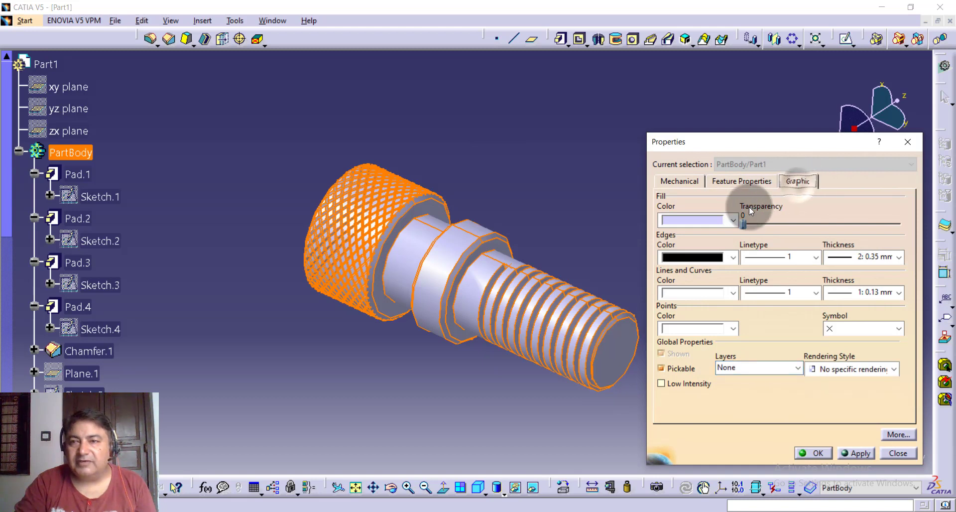
{"action": "left_click", "coordinate": [733, 222]}
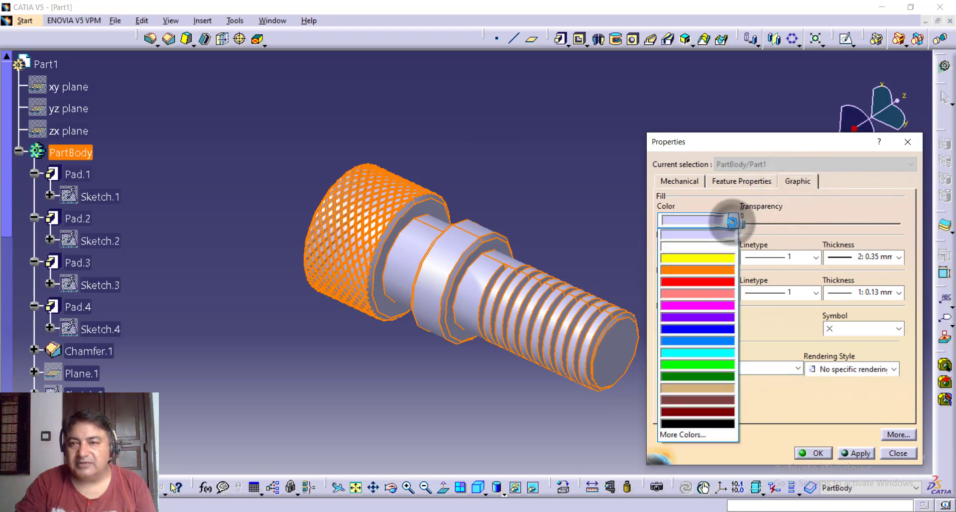
{"action": "left_click", "coordinate": [704, 274]}
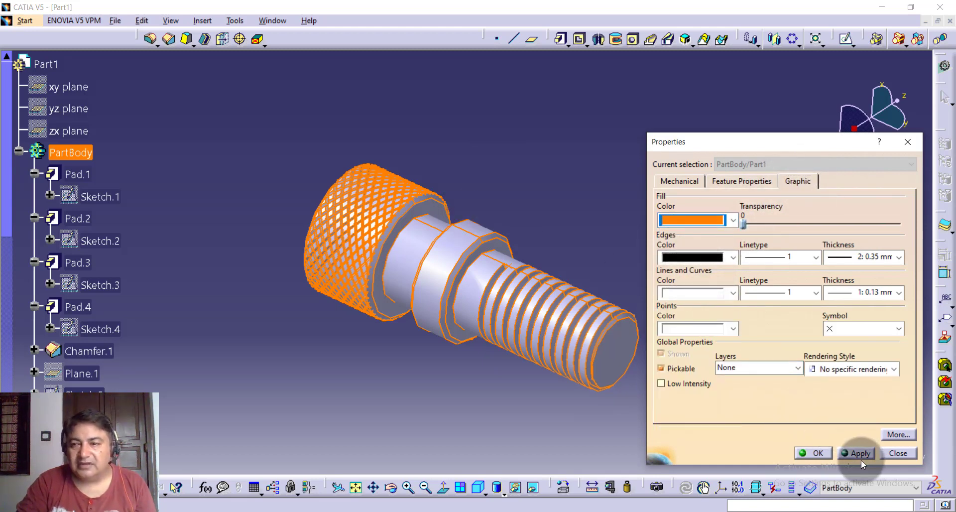
{"action": "left_click", "coordinate": [808, 454]}
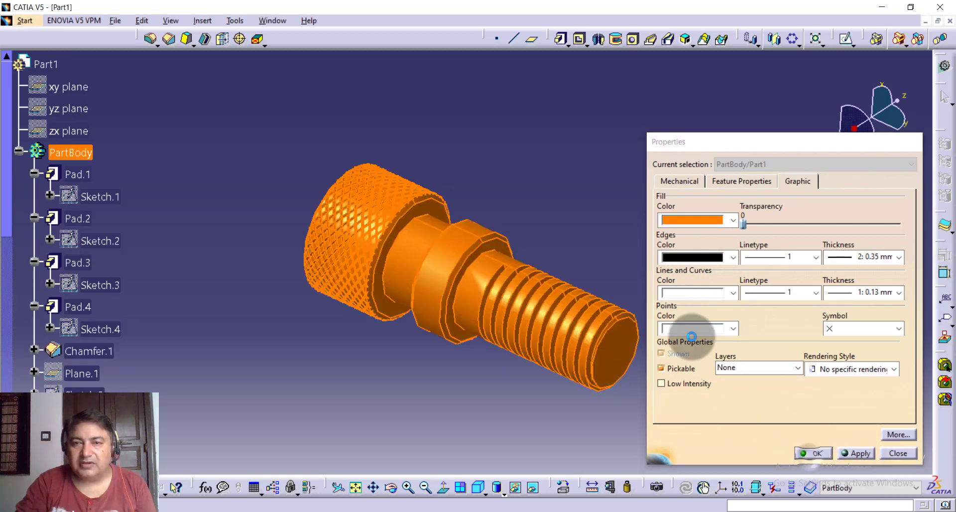
{"action": "left_click", "coordinate": [592, 204]}
{"action": "mouse_move", "coordinate": [594, 207]}
{"action": "middle_mouse_down"}
{"action": "mouse_move", "coordinate": [594, 188]}
{"action": "mouse_move", "coordinate": [608, 181]}
{"action": "mouse_move", "coordinate": [567, 206]}
{"action": "middle_mouse_up"}
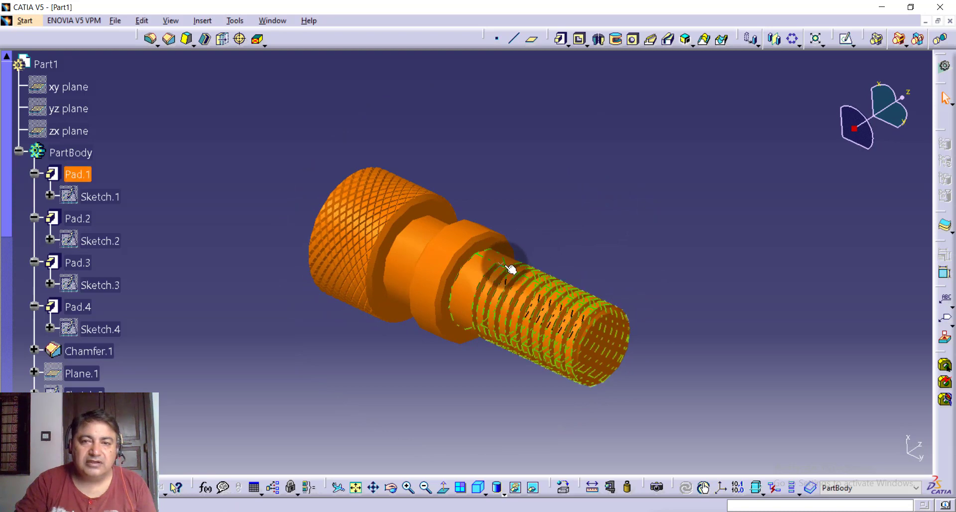
Hide Point.1 on the thread, then orbit and pan to inspect the knurled head and shank.
{"action": "right_click", "coordinate": [502, 269]}
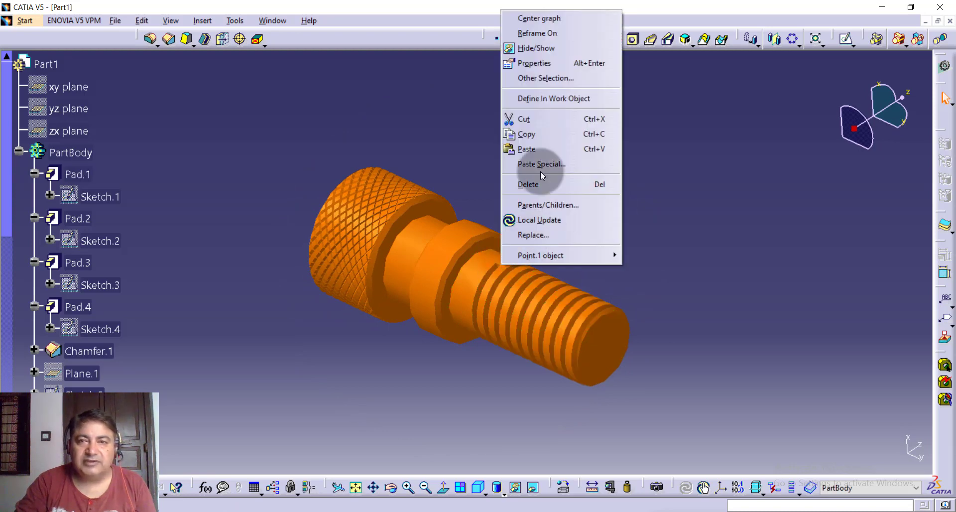
{"action": "left_click", "coordinate": [548, 49]}
{"action": "mouse_move", "coordinate": [612, 234]}
{"action": "middle_mouse_down"}
{"action": "mouse_move", "coordinate": [320, 239]}
{"action": "mouse_move", "coordinate": [246, 272]}
{"action": "middle_mouse_up"}
{"action": "mouse_move", "coordinate": [698, 209]}
{"action": "middle_mouse_down"}
{"action": "mouse_move", "coordinate": [555, 192]}
{"action": "mouse_move", "coordinate": [454, 271]}
{"action": "mouse_move", "coordinate": [649, 188]}
{"action": "middle_mouse_up"}
{"action": "mouse_move", "coordinate": [572, 358]}
{"action": "middle_mouse_down"}
{"action": "mouse_move", "coordinate": [622, 269]}
{"action": "mouse_move", "coordinate": [709, 218]}
{"action": "mouse_move", "coordinate": [643, 255]}
{"action": "mouse_move", "coordinate": [721, 181]}
{"action": "mouse_move", "coordinate": [696, 246]}
{"action": "mouse_move", "coordinate": [667, 235]}
{"action": "mouse_move", "coordinate": [718, 318]}
{"action": "mouse_move", "coordinate": [682, 288]}
{"action": "mouse_move", "coordinate": [668, 190]}
{"action": "mouse_move", "coordinate": [634, 215]}
{"action": "mouse_move", "coordinate": [656, 239]}
{"action": "mouse_move", "coordinate": [626, 252]}
{"action": "mouse_move", "coordinate": [647, 240]}
{"action": "mouse_move", "coordinate": [642, 271]}
{"action": "mouse_move", "coordinate": [653, 260]}
{"action": "mouse_move", "coordinate": [644, 264]}
{"action": "middle_mouse_up"}
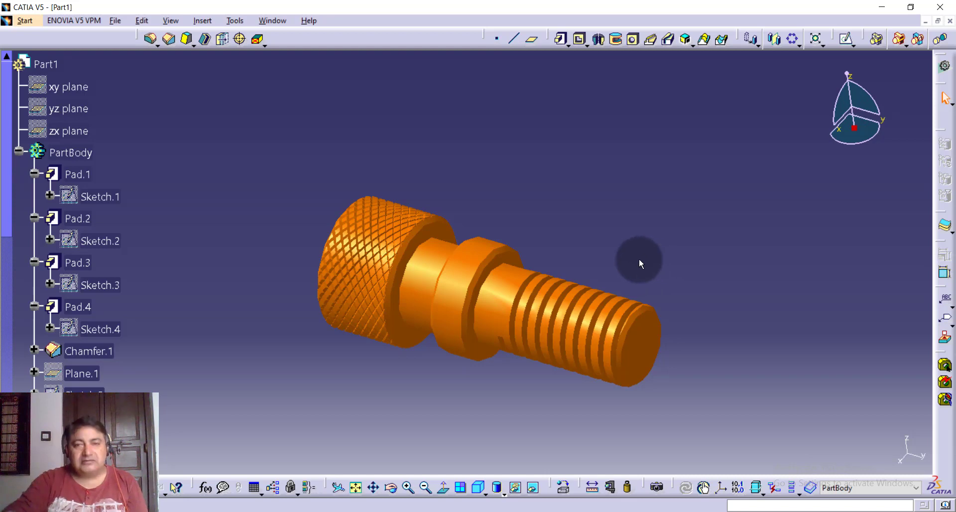
{"action": "mouse_move", "coordinate": [639, 261]}
{"action": "middle_mouse_down"}
{"action": "mouse_move", "coordinate": [636, 213]}
{"action": "mouse_move", "coordinate": [619, 226]}
{"action": "mouse_move", "coordinate": [623, 215]}
{"action": "mouse_move", "coordinate": [643, 230]}
{"action": "middle_mouse_up"}
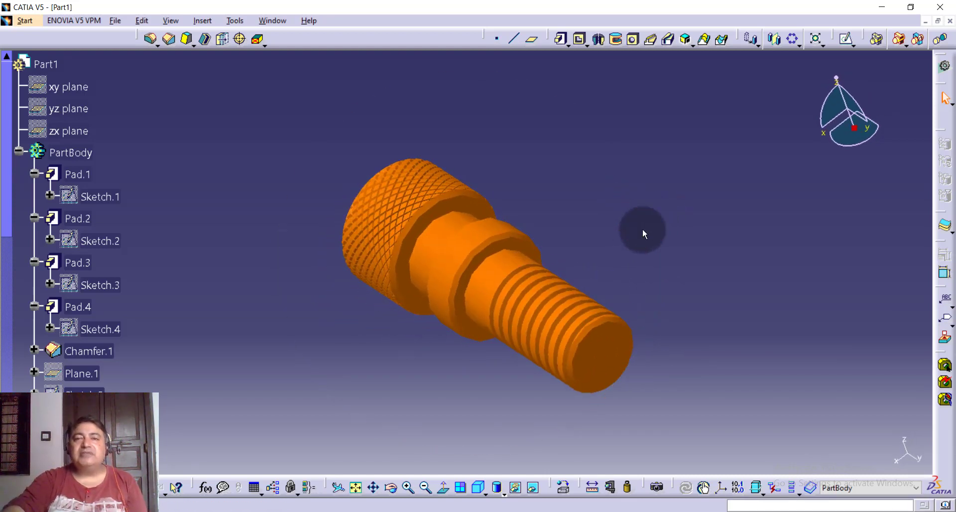